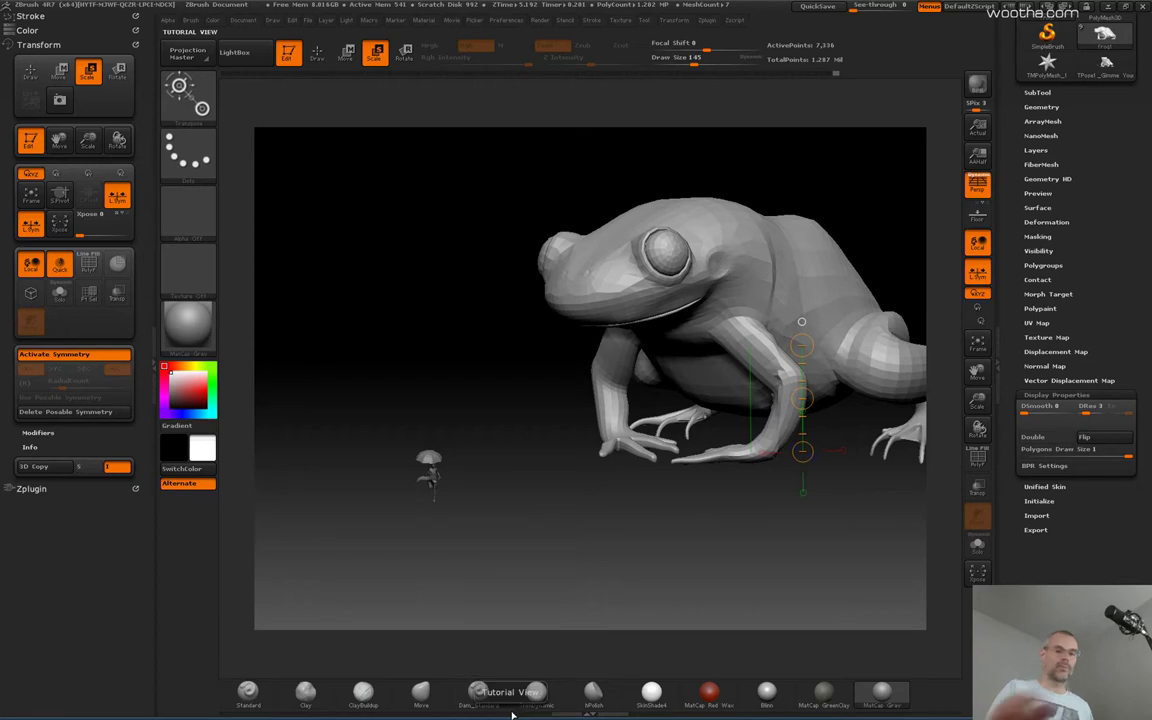
drag(442, 340, 584, 352)
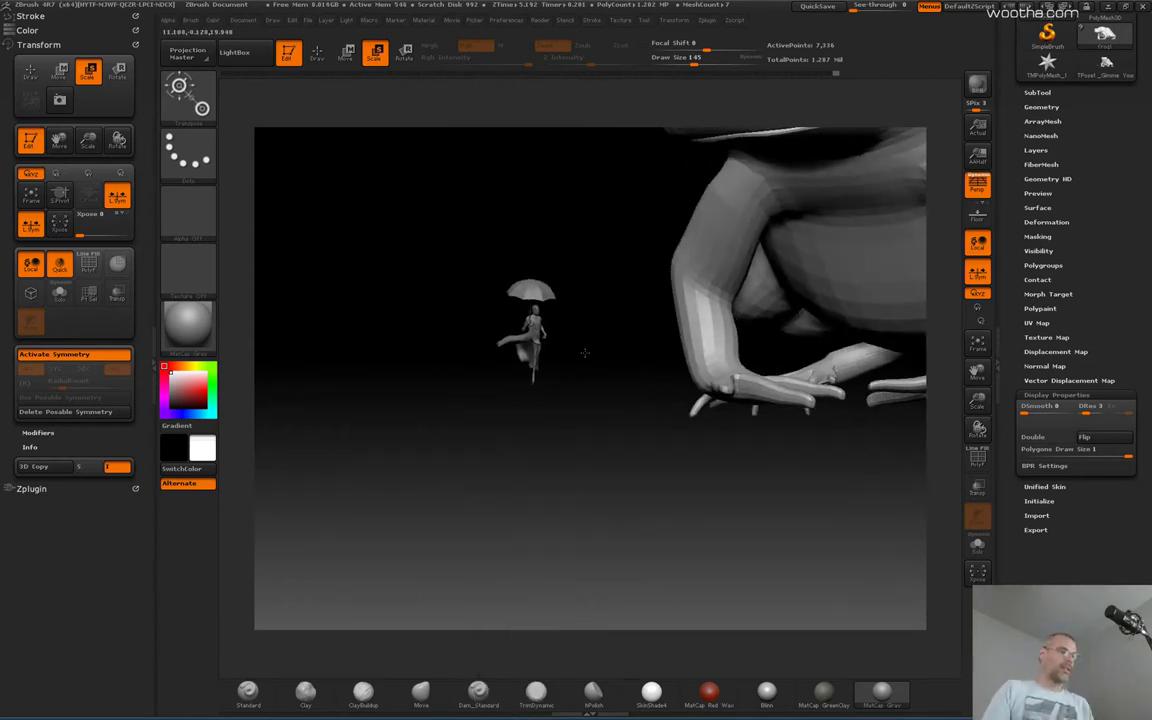
drag(645, 474, 568, 488)
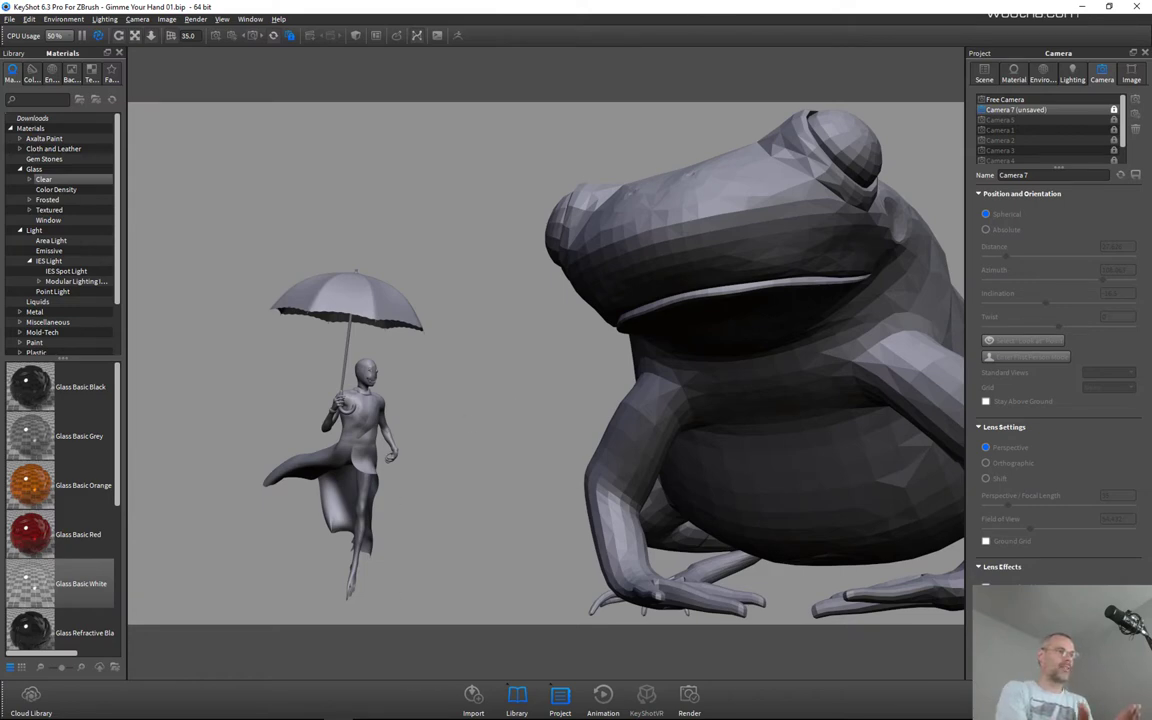
- Switch to DAZ Studio and hide the Genesis (2) child figure in the scene
click(514, 708)
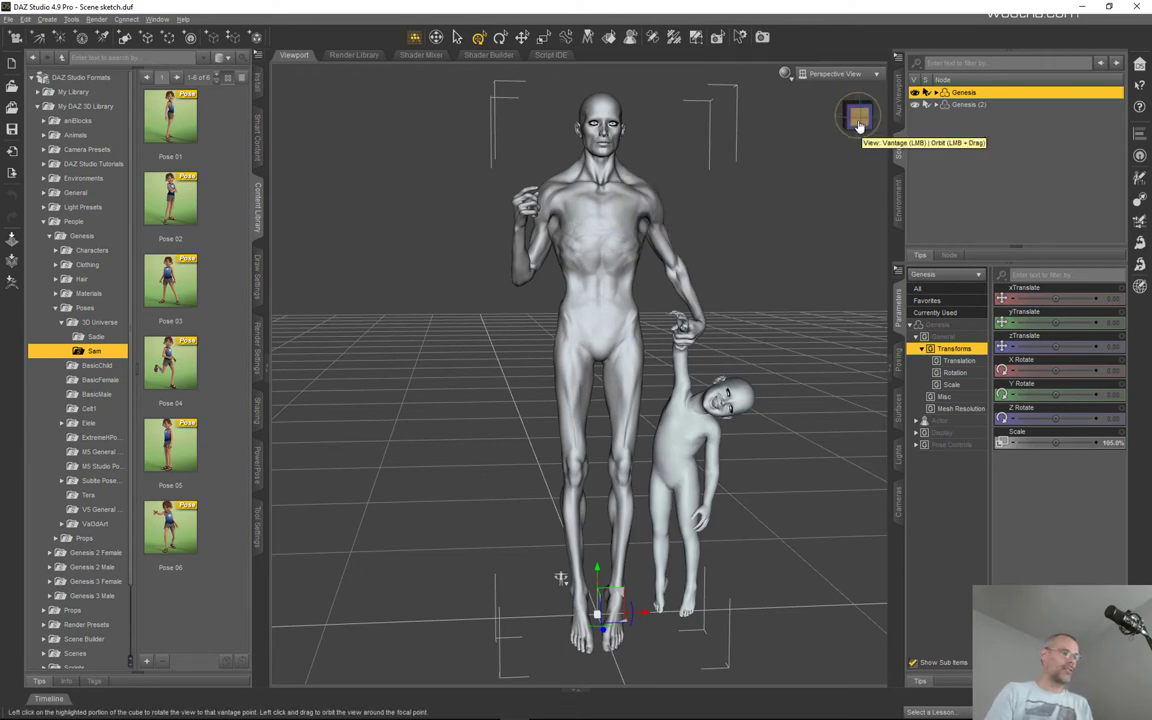
drag(857, 116, 447, 597)
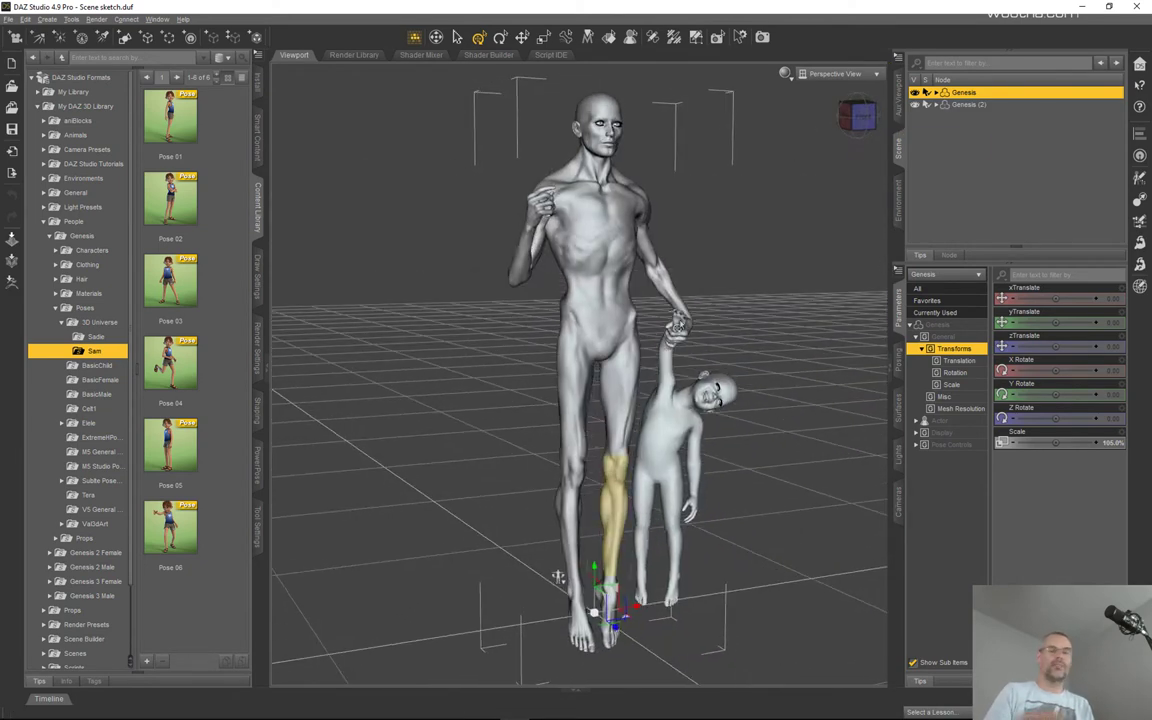
mouse_move(857, 116)
mouse_down()
mouse_move(852, 130)
mouse_move(858, 116)
mouse_up()
click(858, 116)
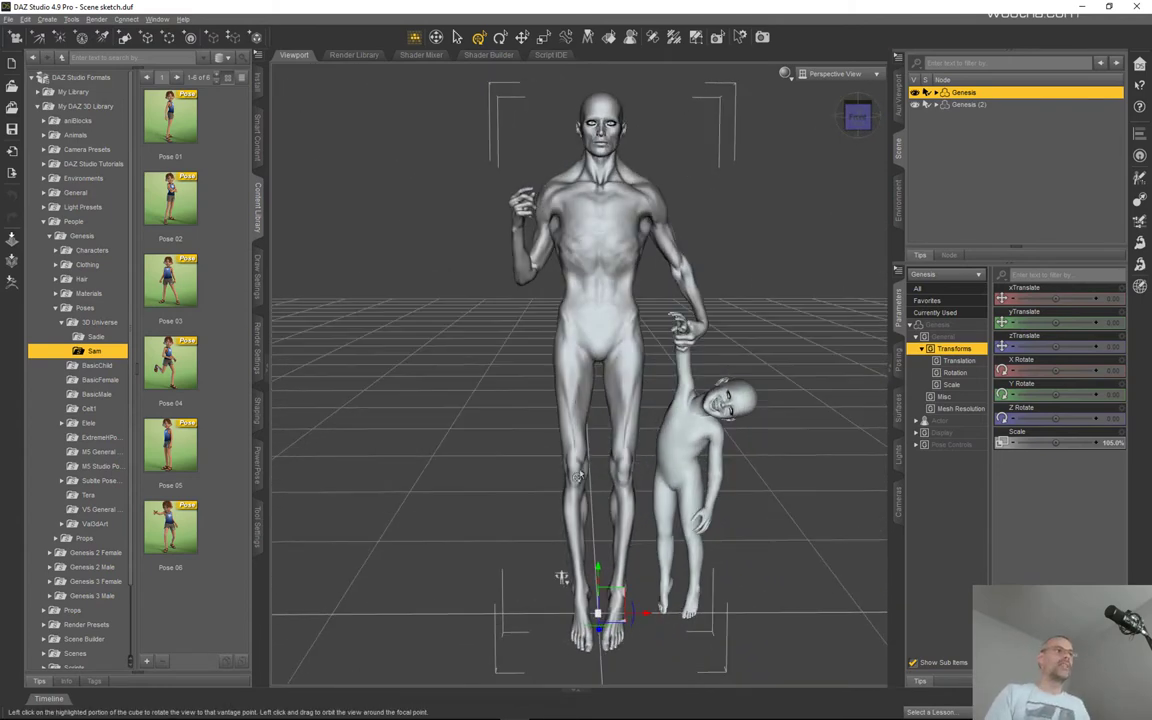
click(915, 104)
- With the ActivePose tool, pull both feet of the Genesis figure backward, raising the right leg higher behind the body in a floating pose
drag(857, 117, 781, 106)
scroll(500, 470, down, 2)
scroll(502, 463, down, 1)
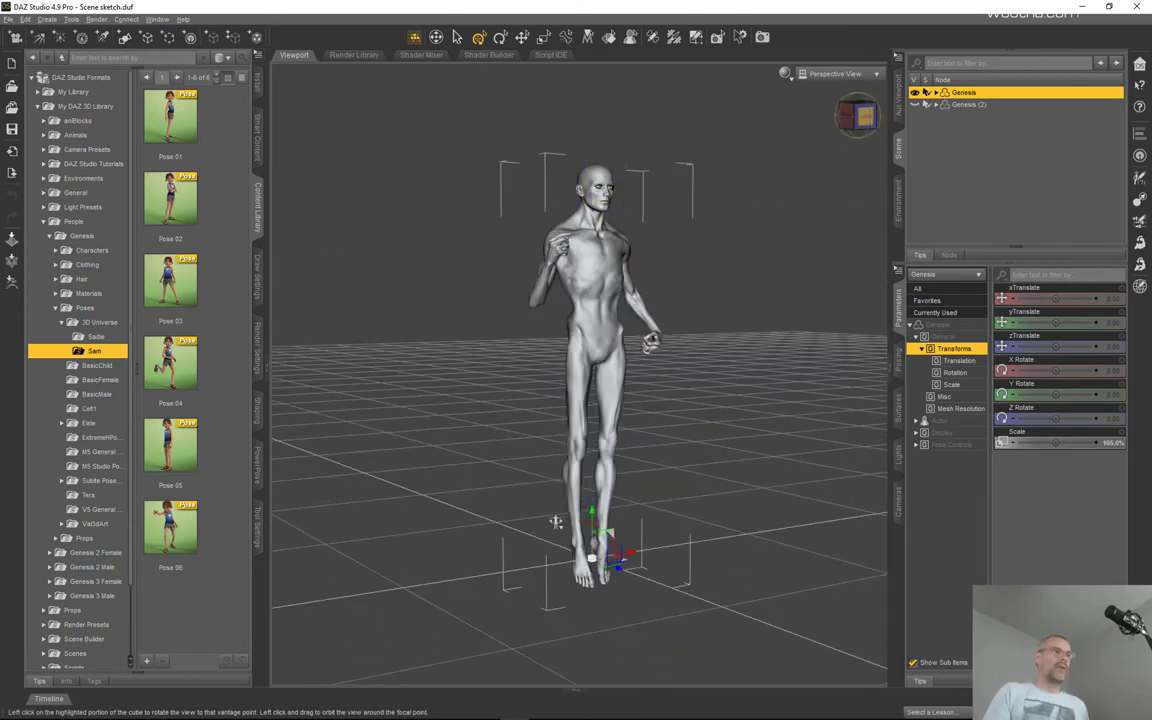
click(858, 115)
drag(547, 526, 563, 520)
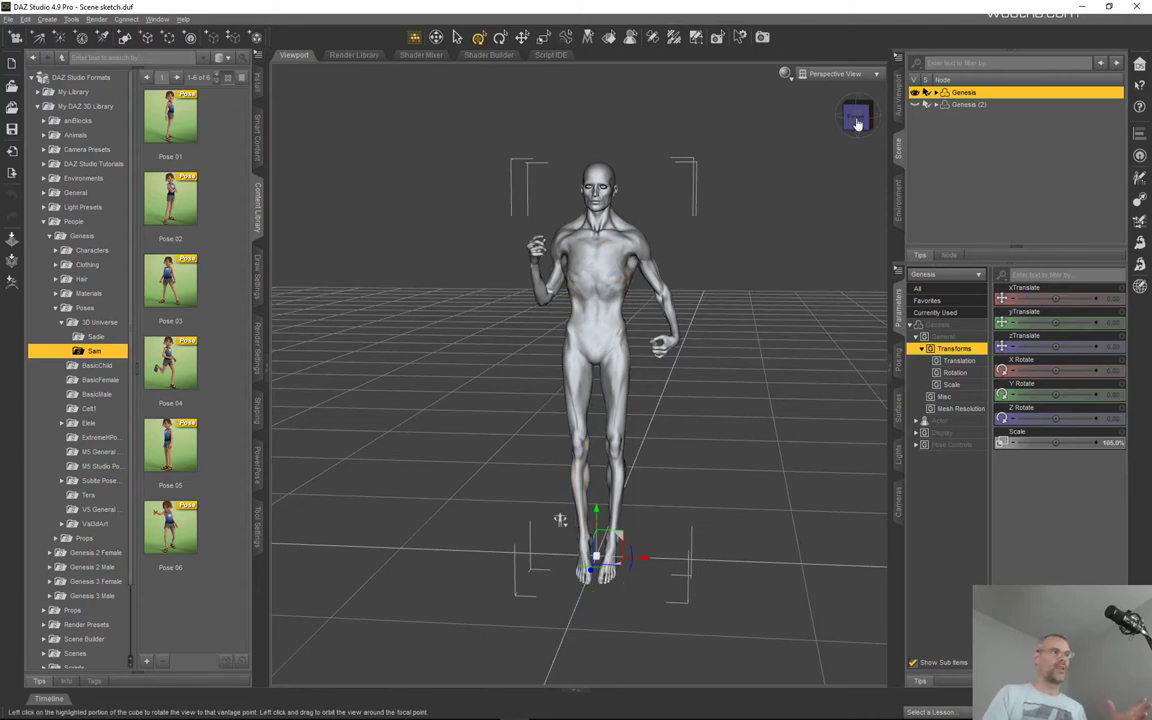
mouse_move(856, 122)
mouse_down()
mouse_move(901, 118)
mouse_move(868, 116)
mouse_up()
drag(557, 523, 545, 522)
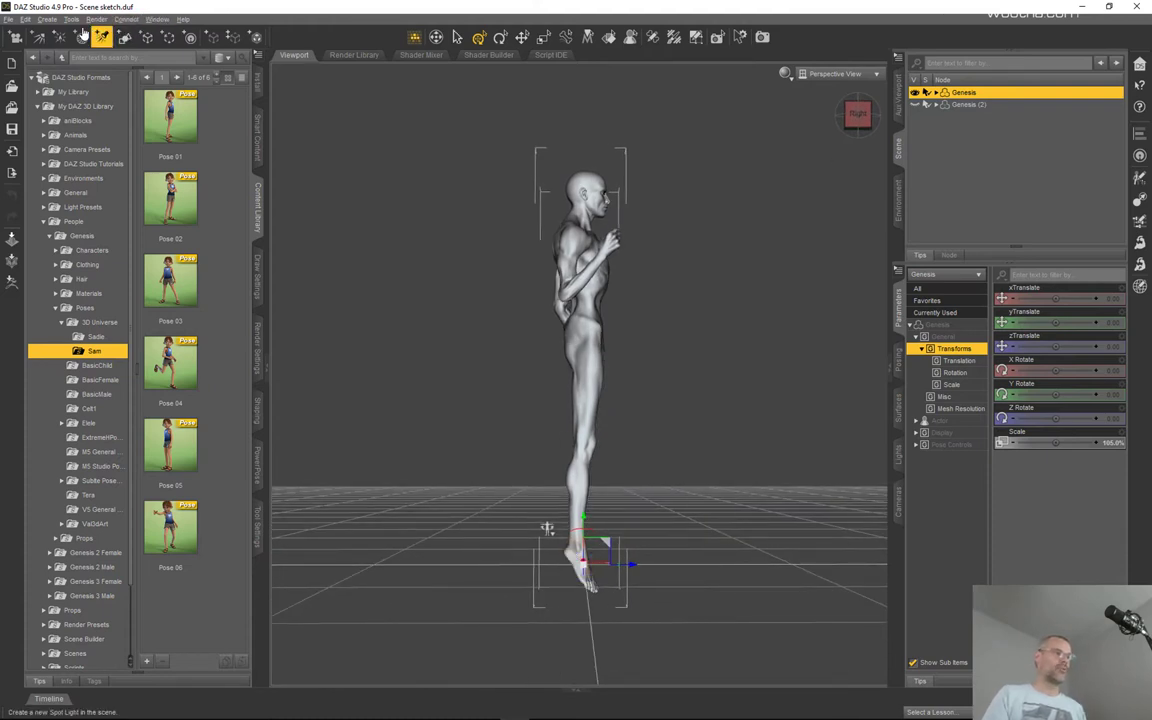
click(71, 19)
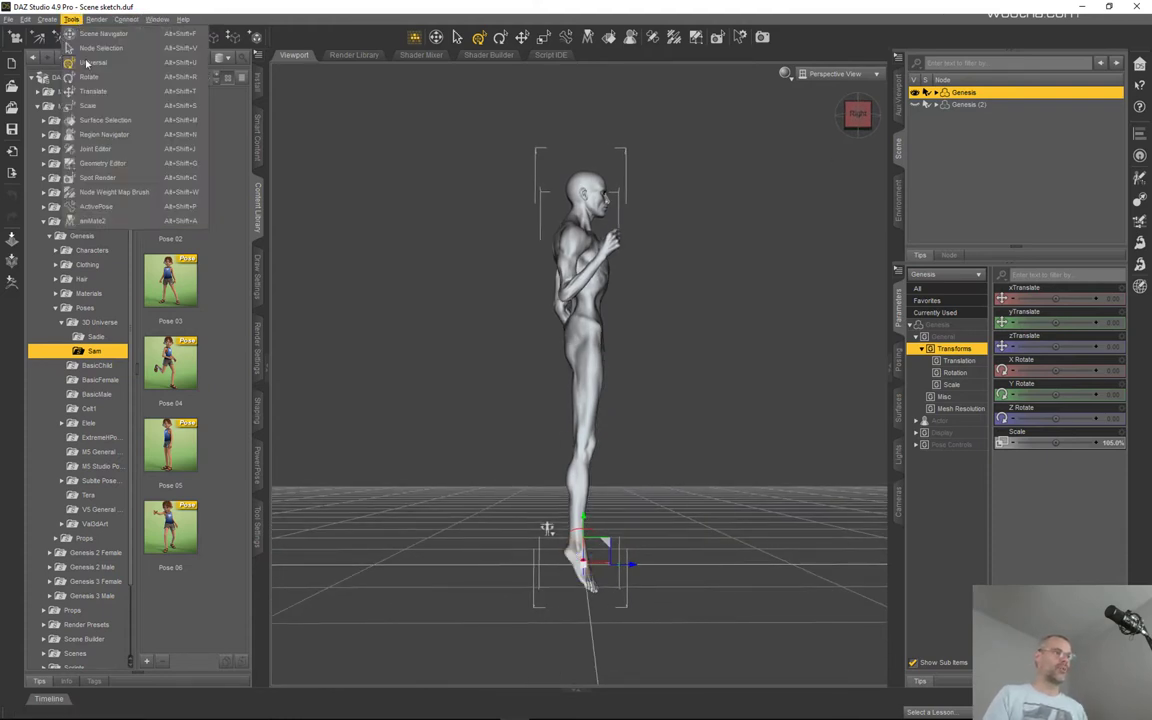
click(96, 206)
drag(583, 550, 642, 550)
drag(503, 547, 364, 534)
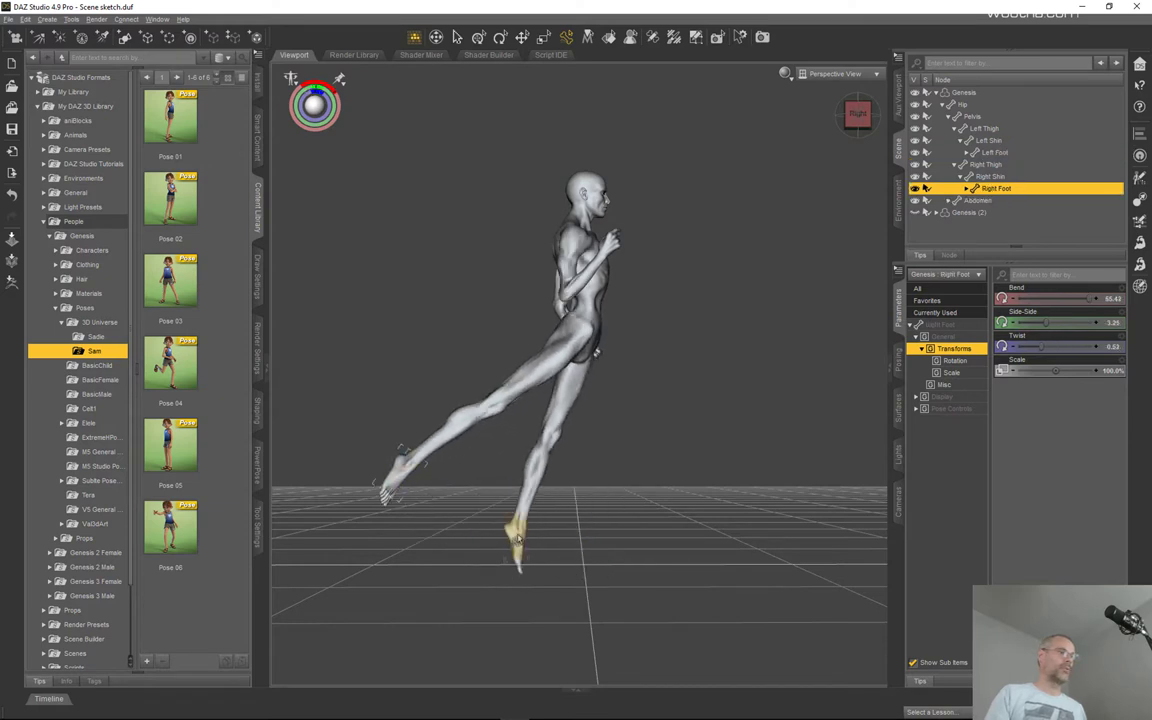
mouse_move(517, 540)
mouse_down()
mouse_move(488, 500)
mouse_move(509, 540)
mouse_up()
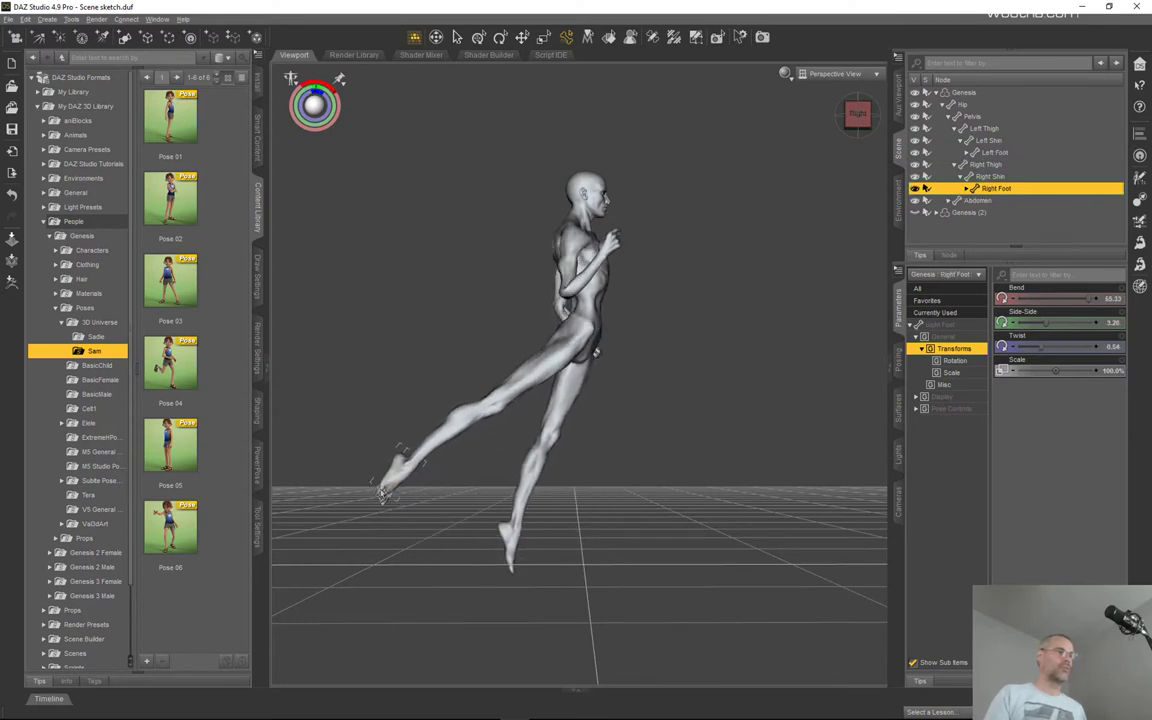
- Raise the Genesis figure's left hand forward to about chest height so the arm reaches out in front
click(850, 105)
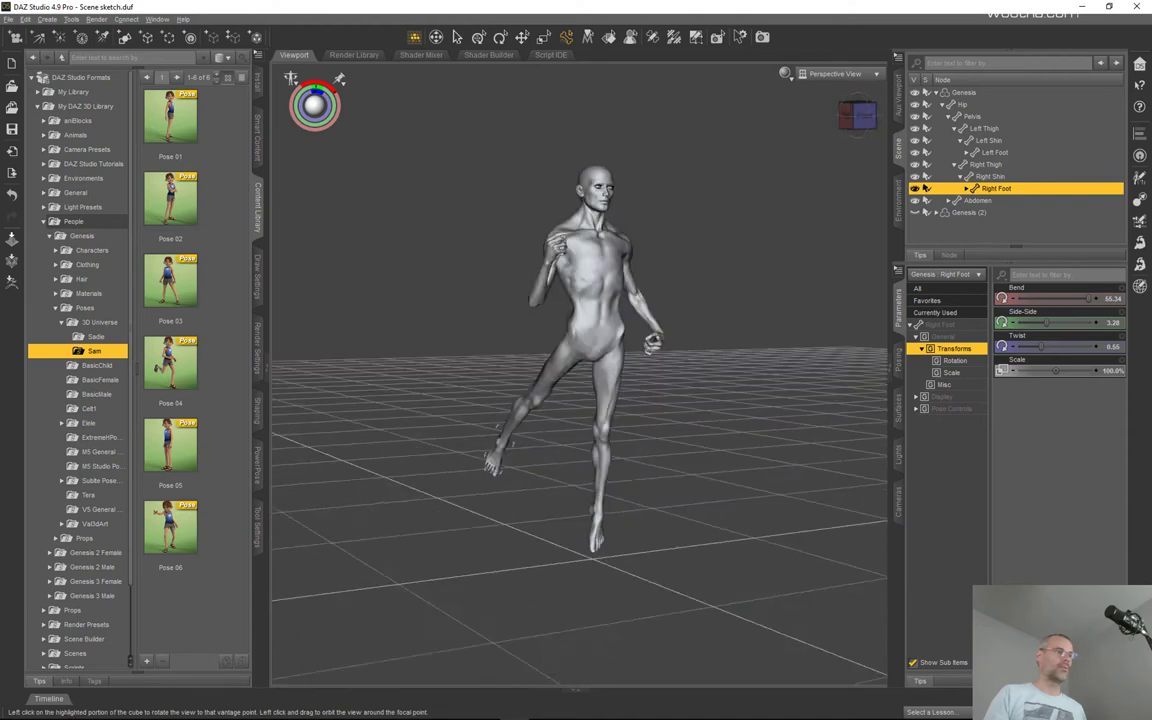
drag(852, 112, 828, 154)
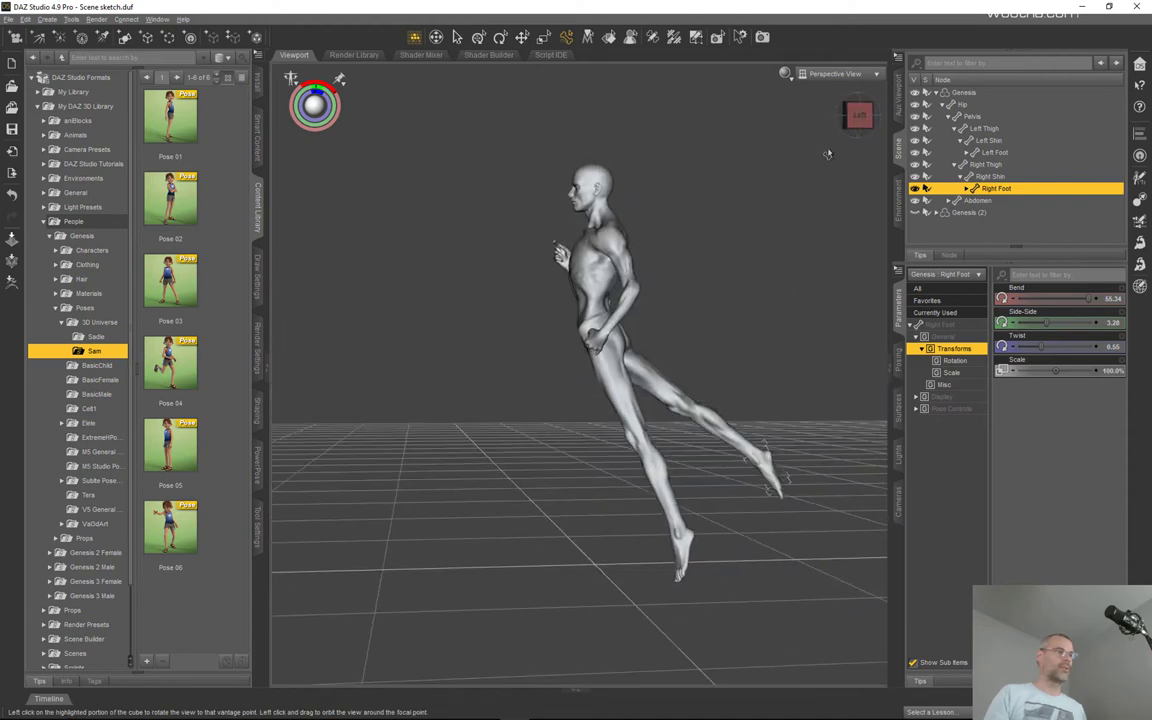
click(578, 340)
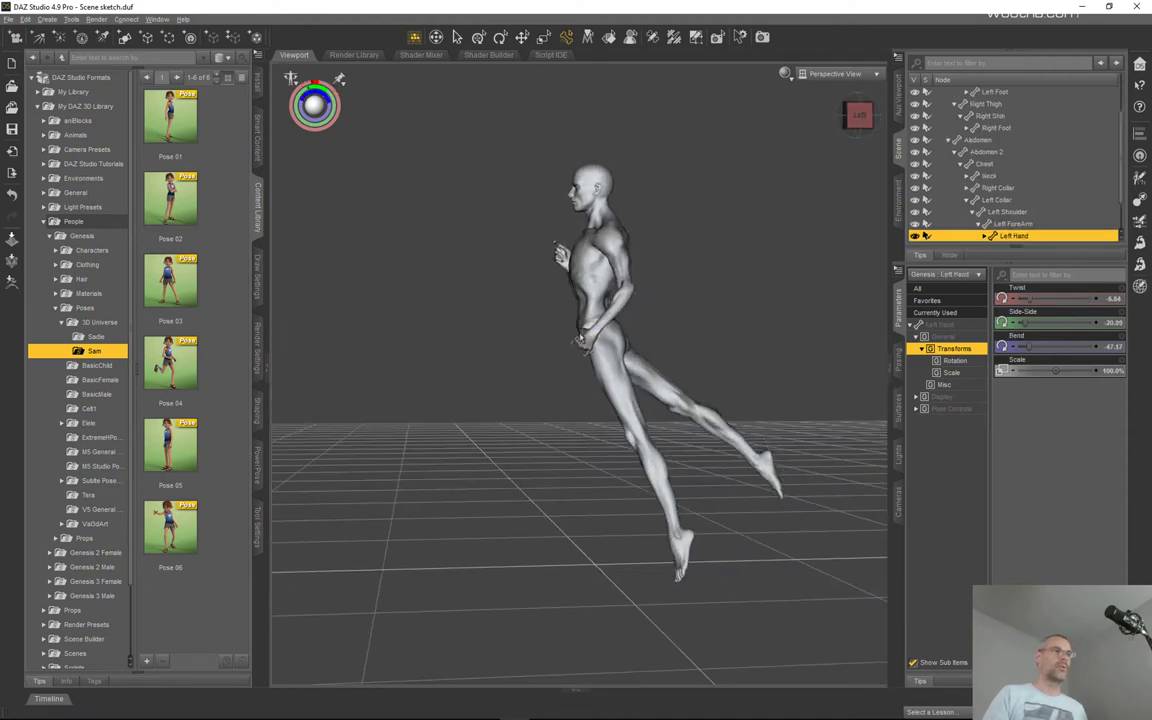
drag(578, 340, 486, 283)
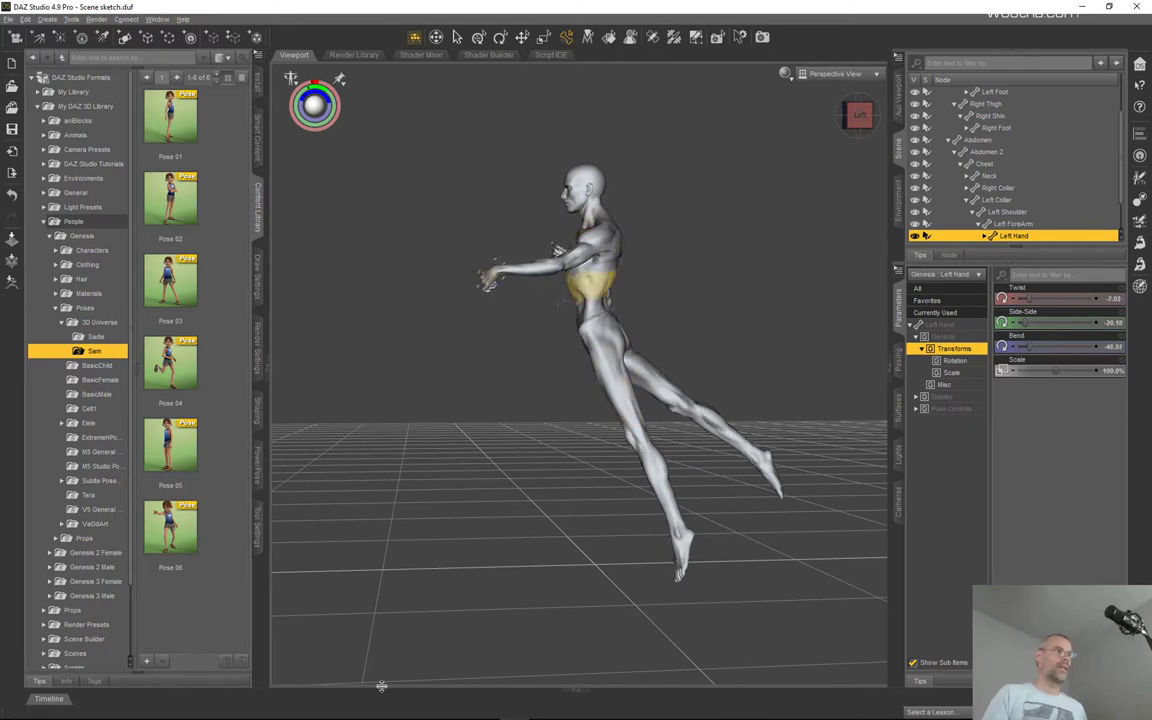
- Look up "canne à peche in english" in a new browser tab, and return to DAZ Studio
click(252, 708)
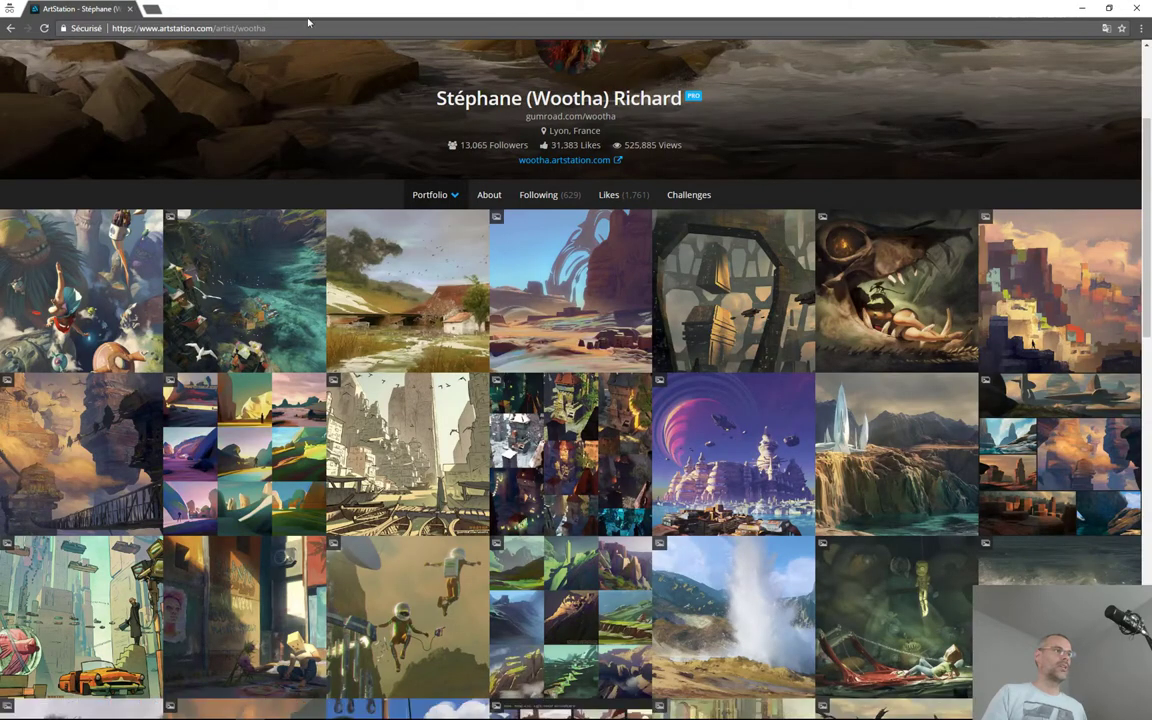
click(140, 9)
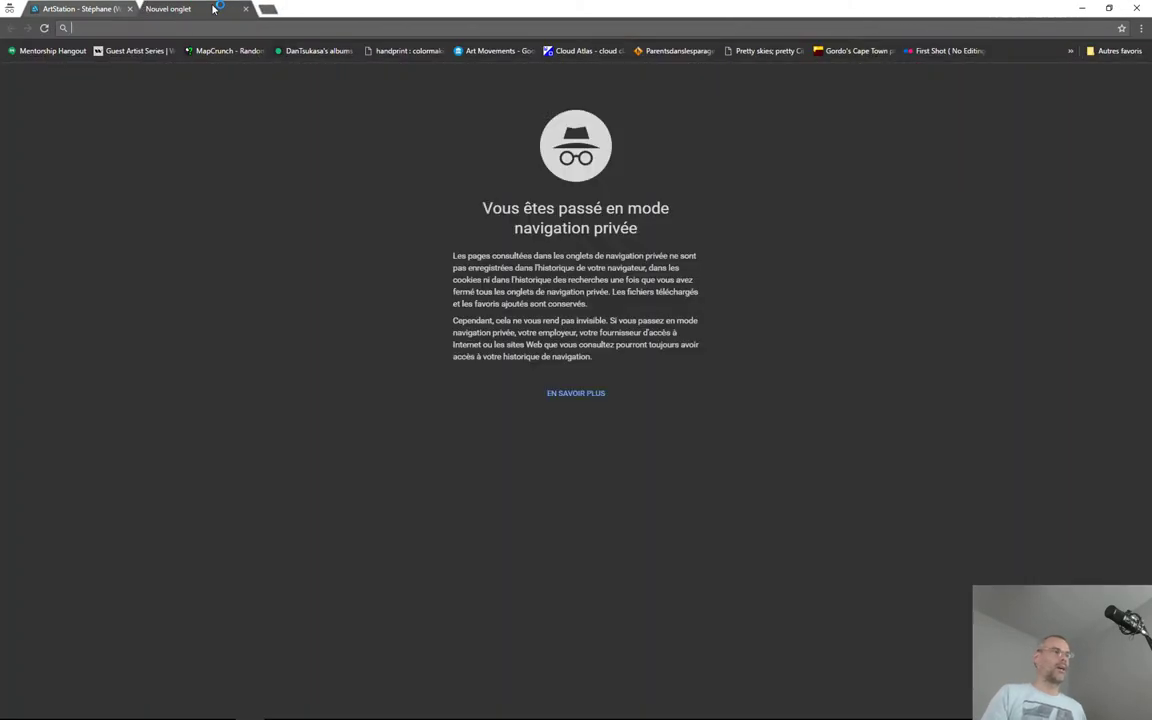
text(canne à pe)
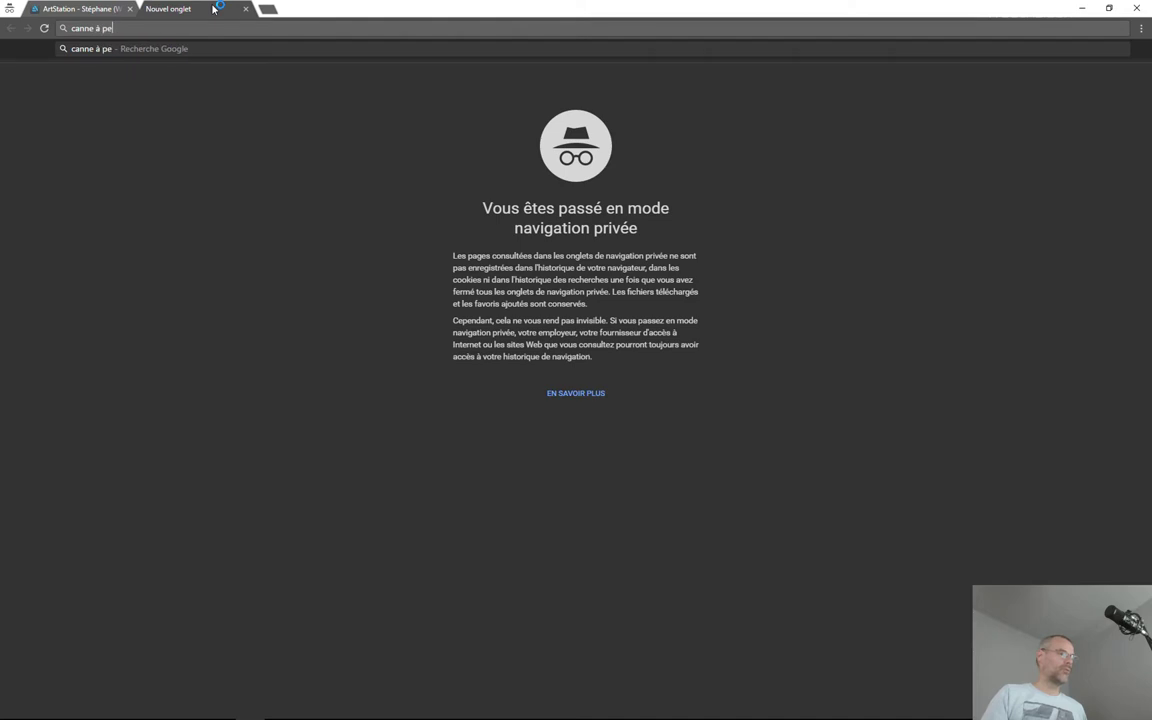
text(che in english)
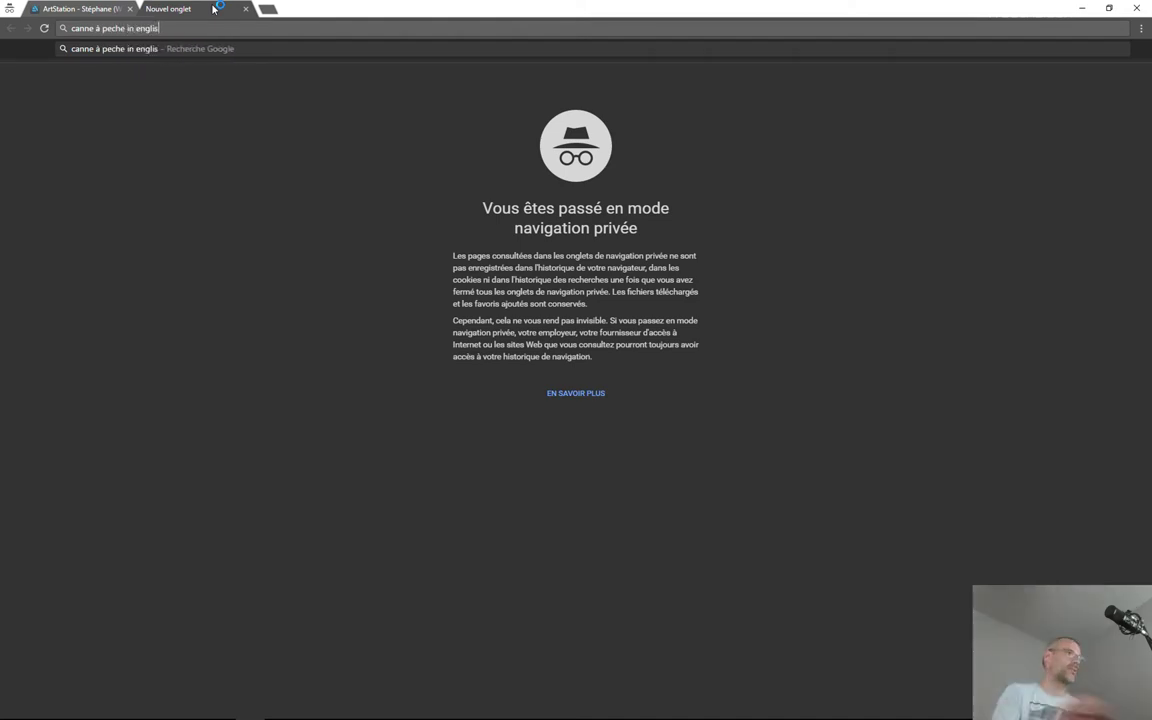
key(Return)
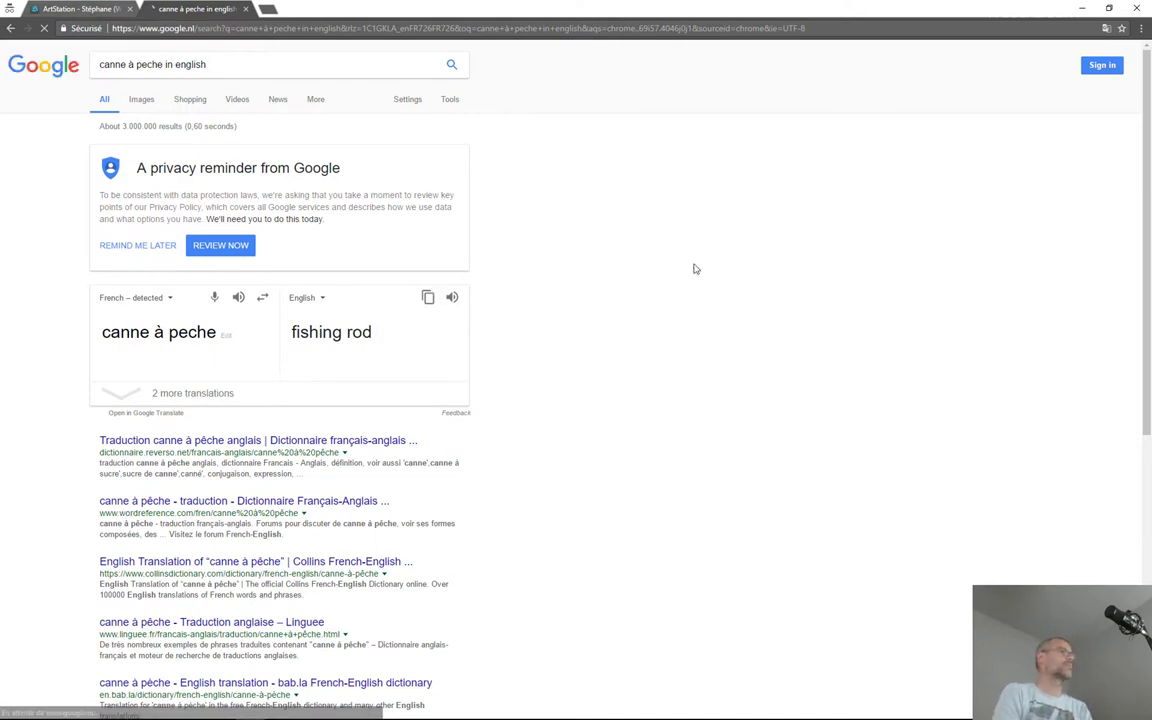
click(1082, 8)
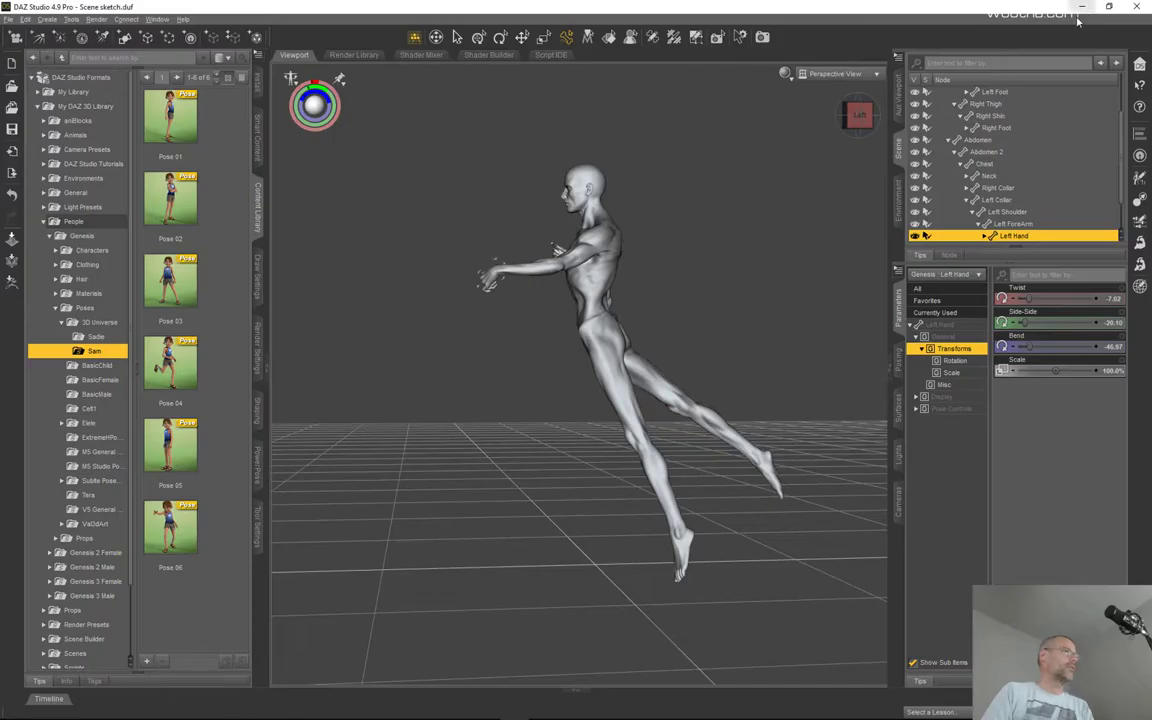
- Straighten the left wrist with PowerPose, setting the hand's Bend to about 7 and its Twist to -10
drag(852, 123, 828, 108)
drag(487, 281, 488, 284)
drag(858, 116, 873, 143)
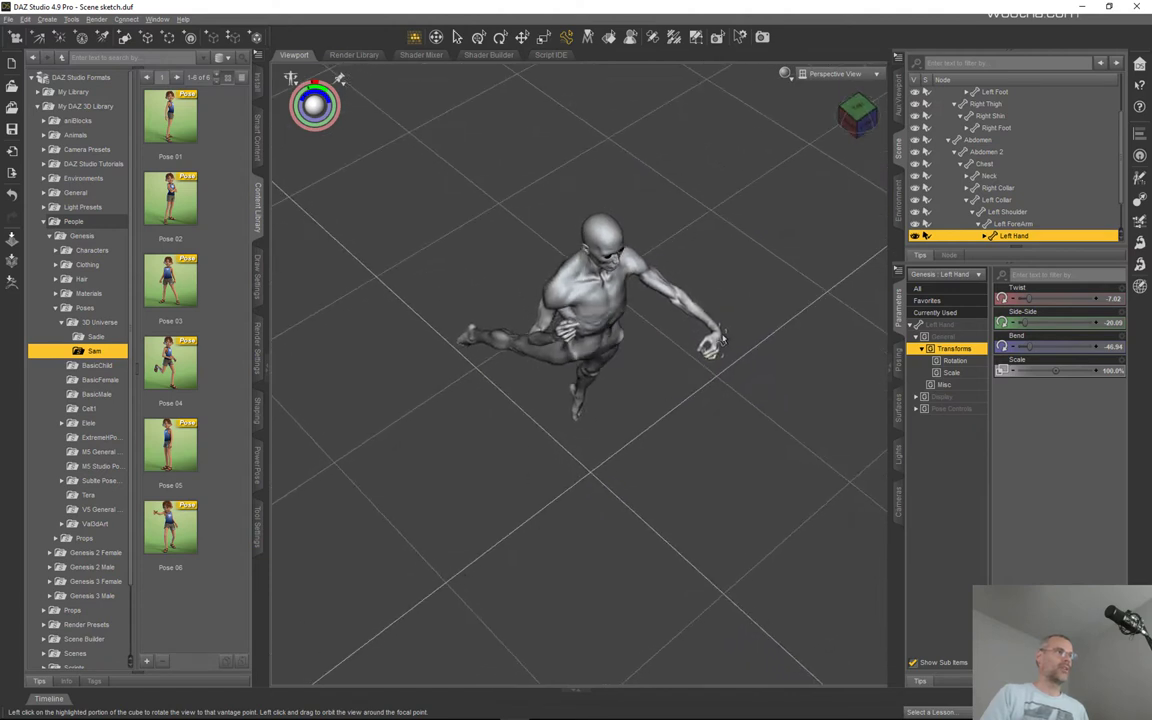
click(258, 463)
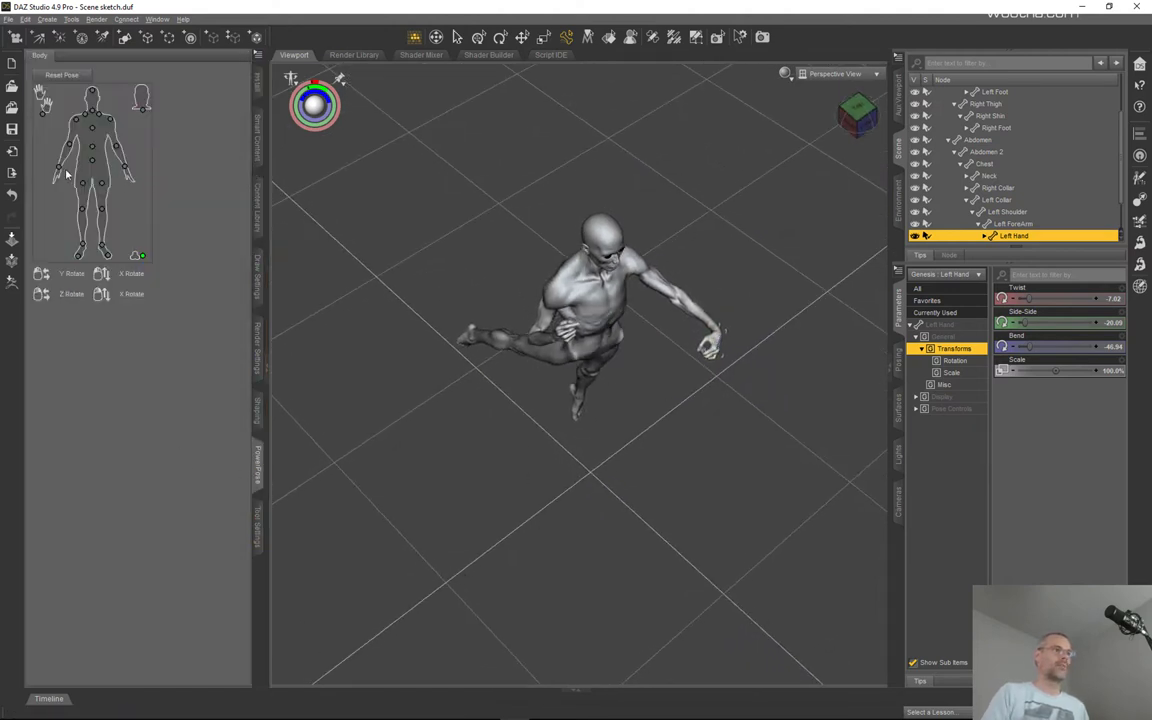
drag(123, 170, 122, 127)
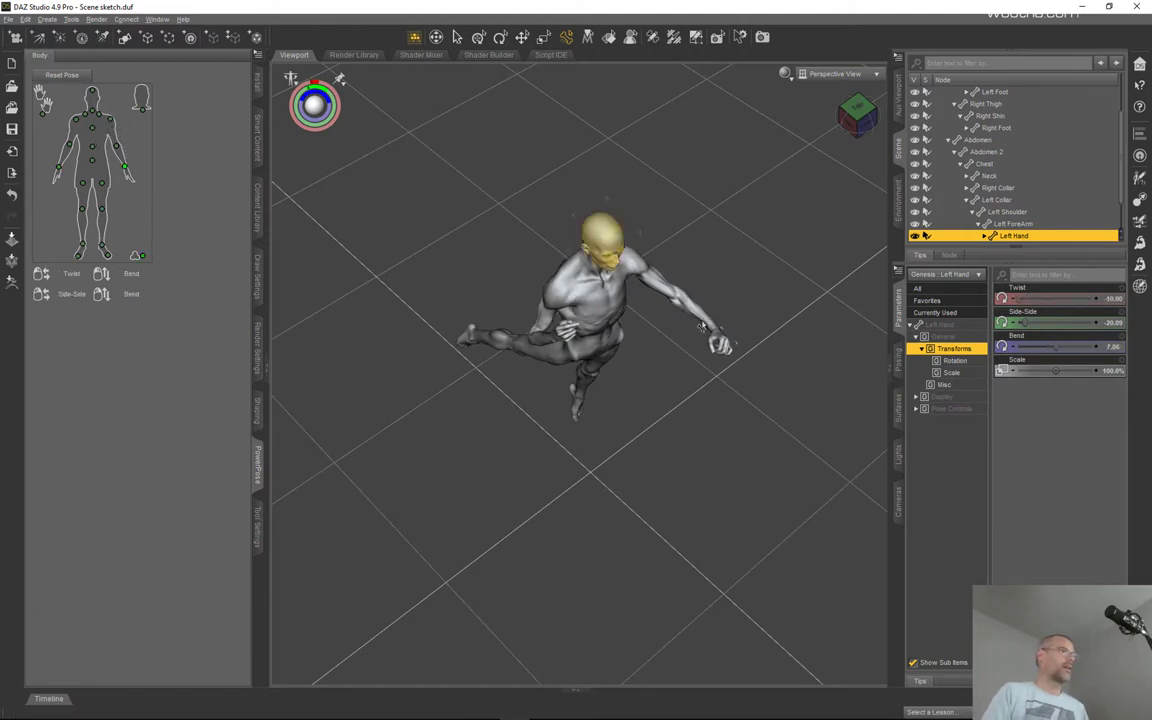
- Rotate the Genesis figure's left forearm to a Twist of about -25.7
click(689, 313)
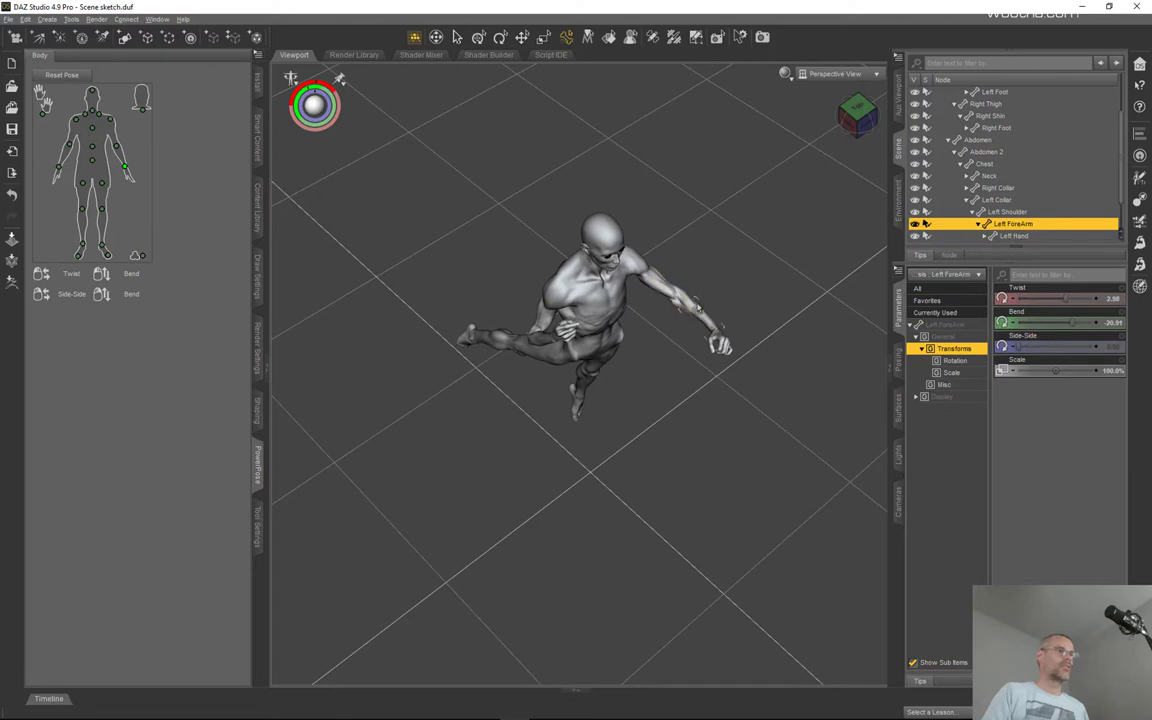
click(697, 314)
click(697, 318)
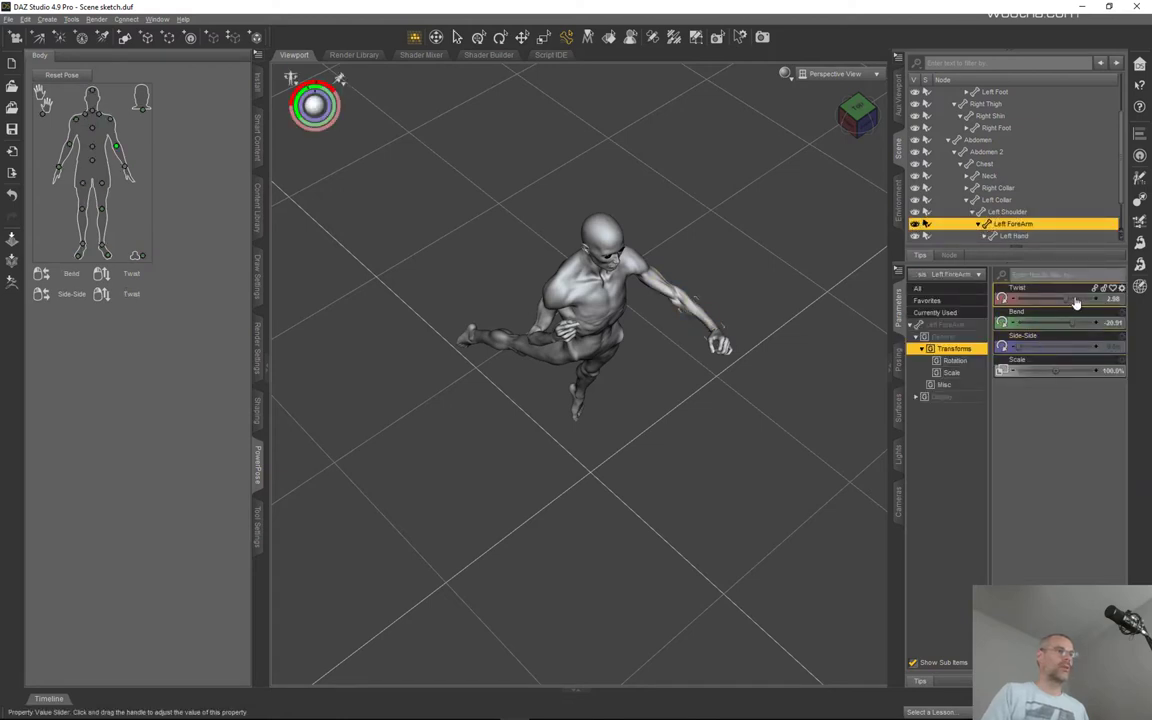
drag(1063, 298, 1052, 301)
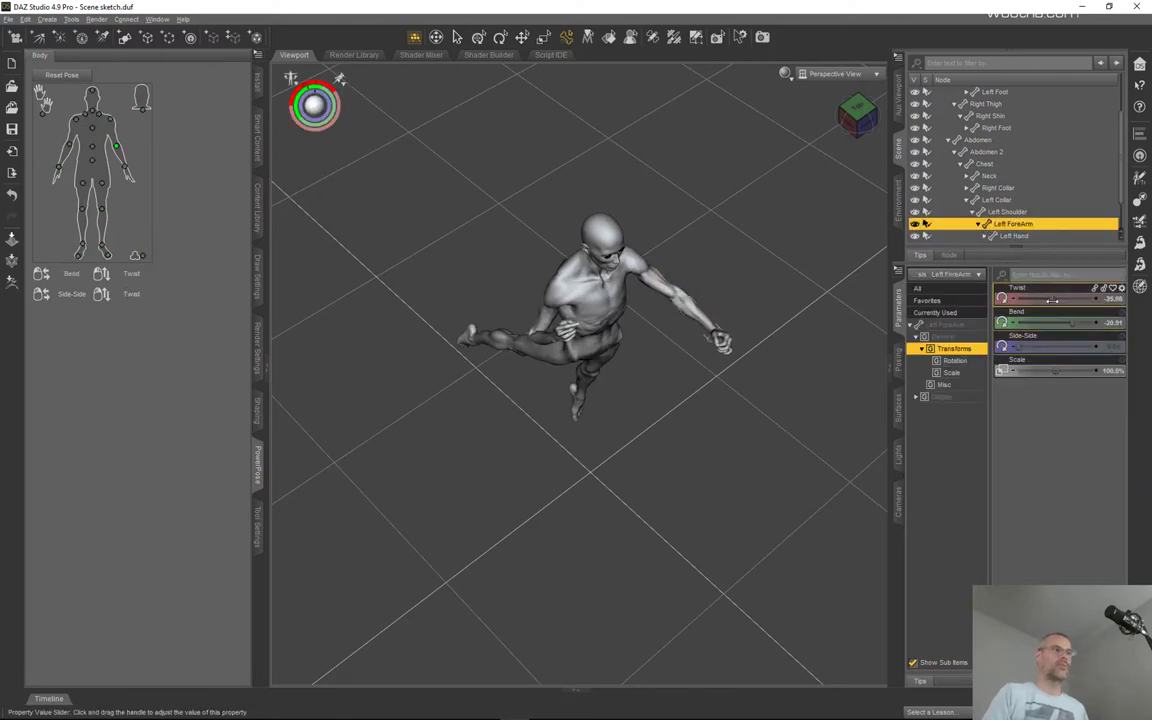
- Tilt the Genesis figure's left hand to a Side-Side value of 35.21
click(860, 128)
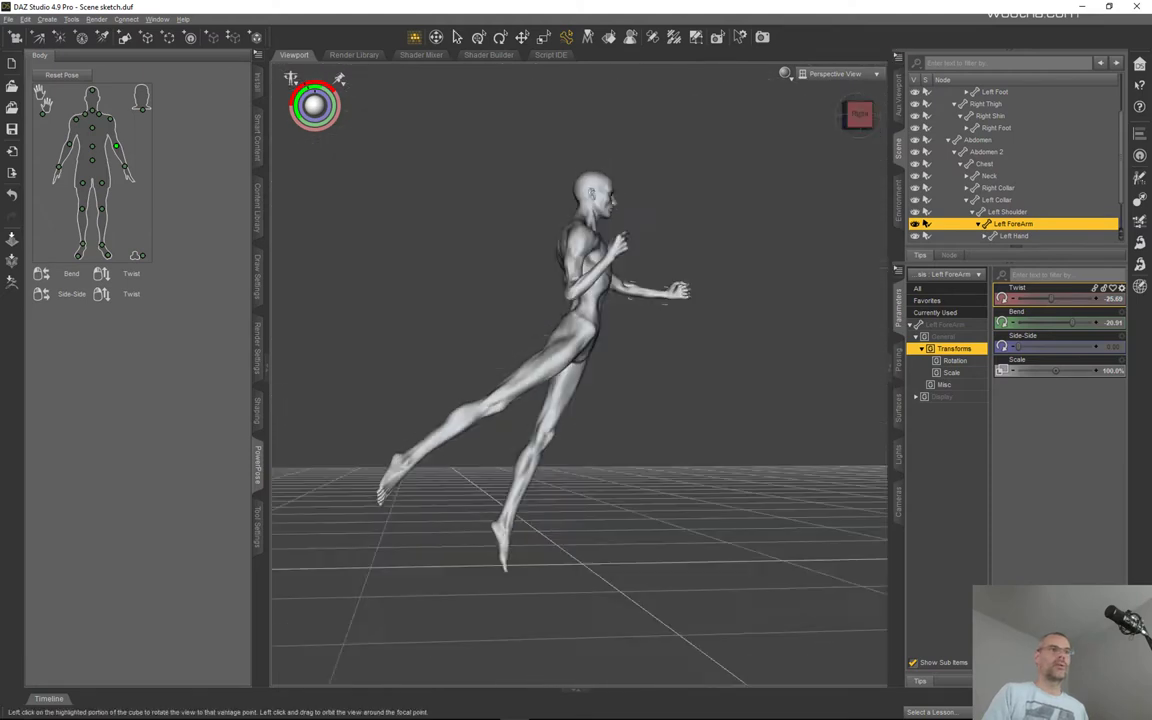
click(681, 299)
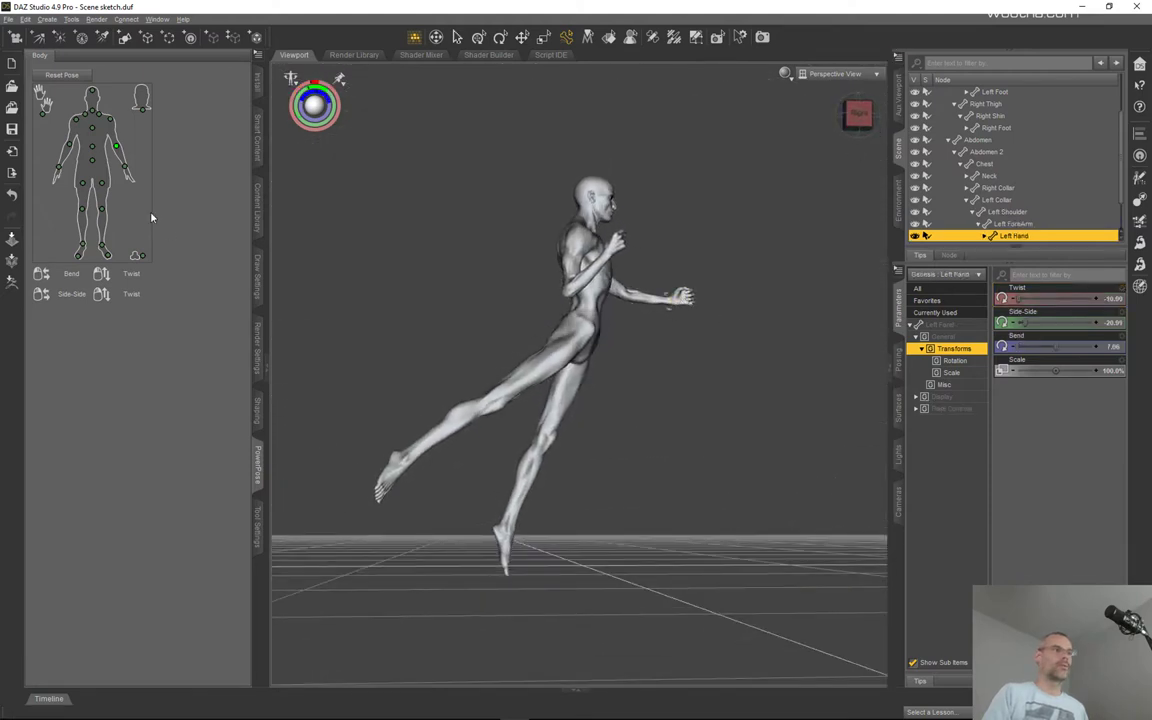
drag(1024, 323, 1087, 315)
mouse_move(859, 114)
mouse_down()
mouse_move(796, 143)
mouse_move(762, 141)
mouse_move(852, 127)
mouse_up()
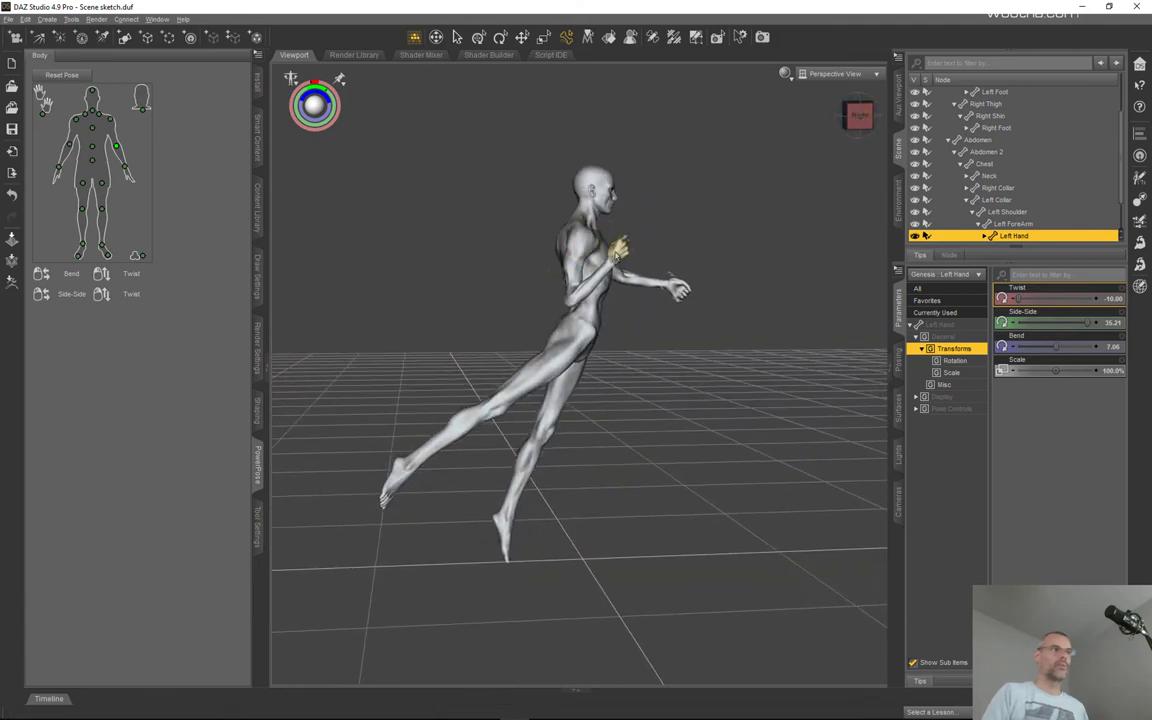
mouse_move(858, 114)
mouse_down()
mouse_move(822, 134)
mouse_move(864, 108)
mouse_move(848, 115)
mouse_up()
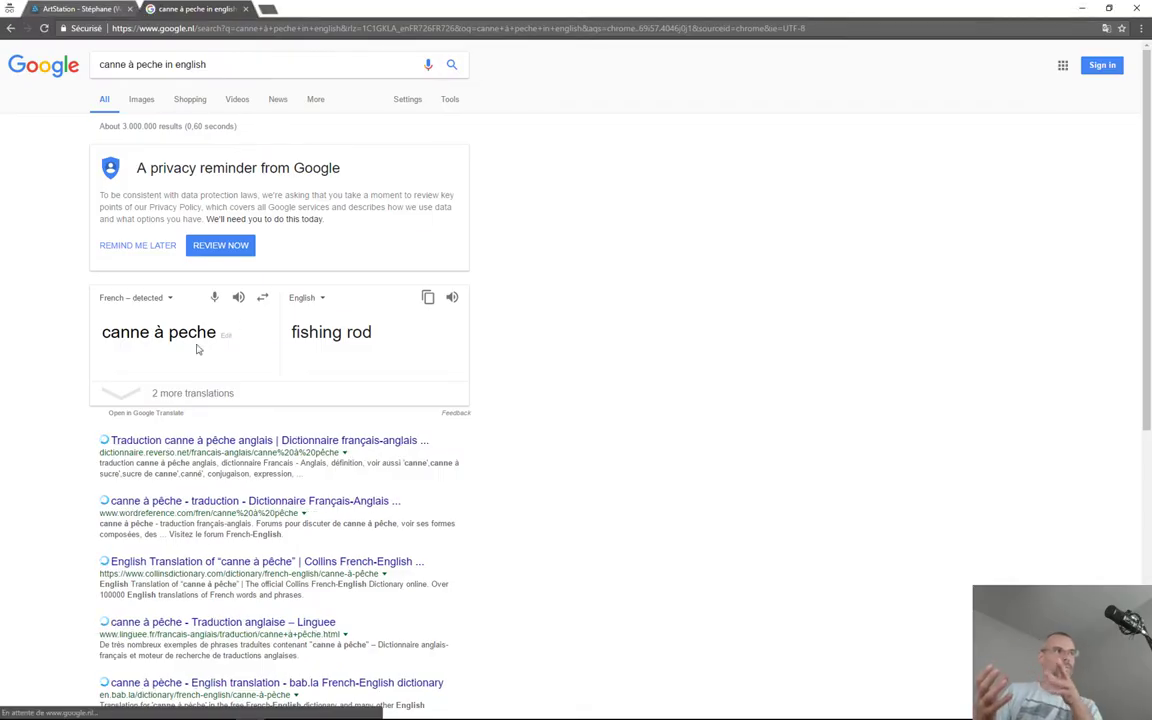
- Replace "canne à peche" with "apatter" as the text to translate
drag(221, 335, 88, 330)
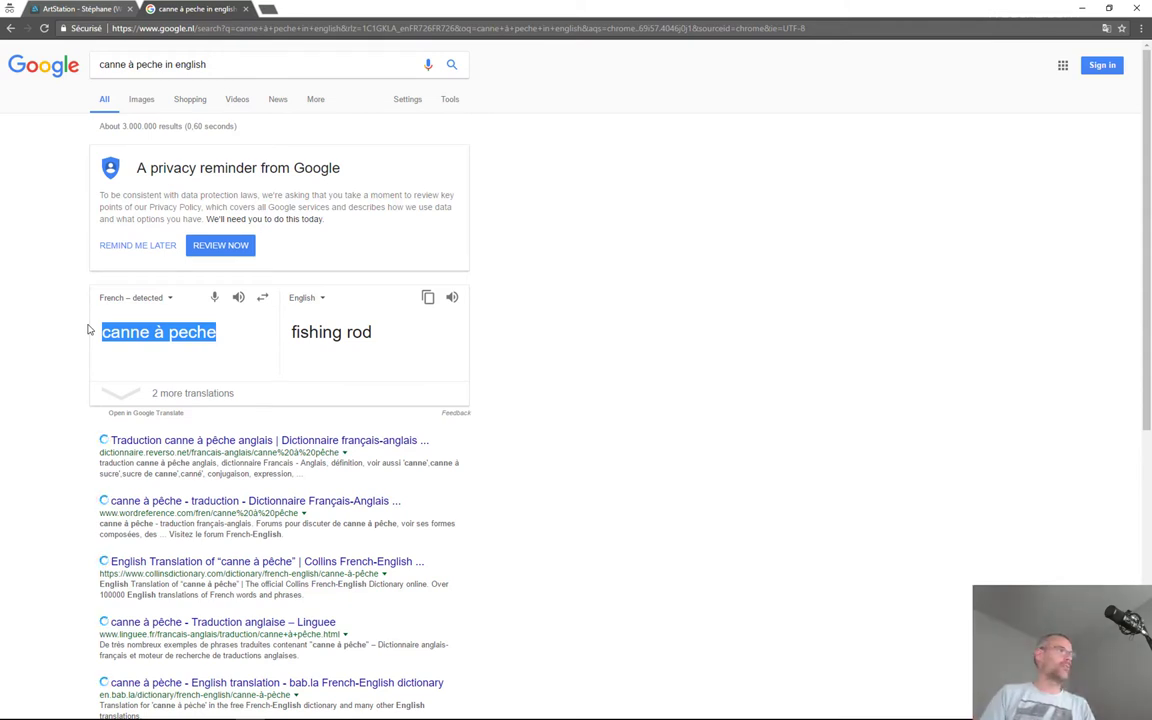
text(pa)
key(BackSpace)
key(BackSpace)
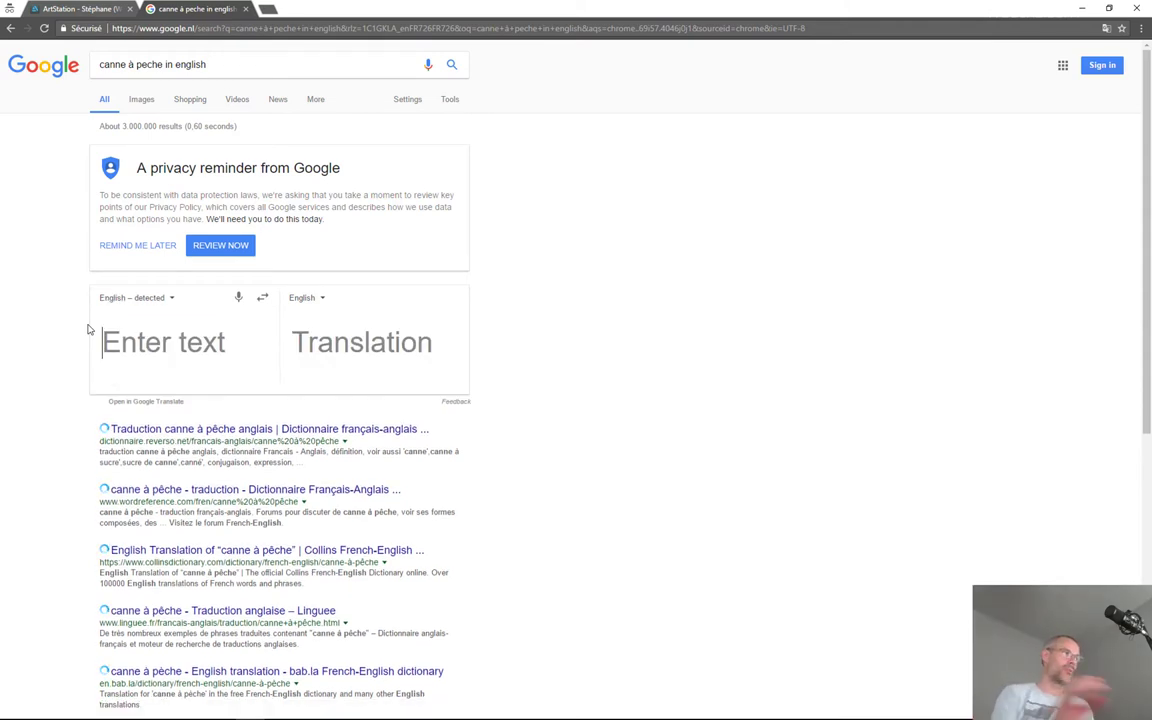
text(apats)
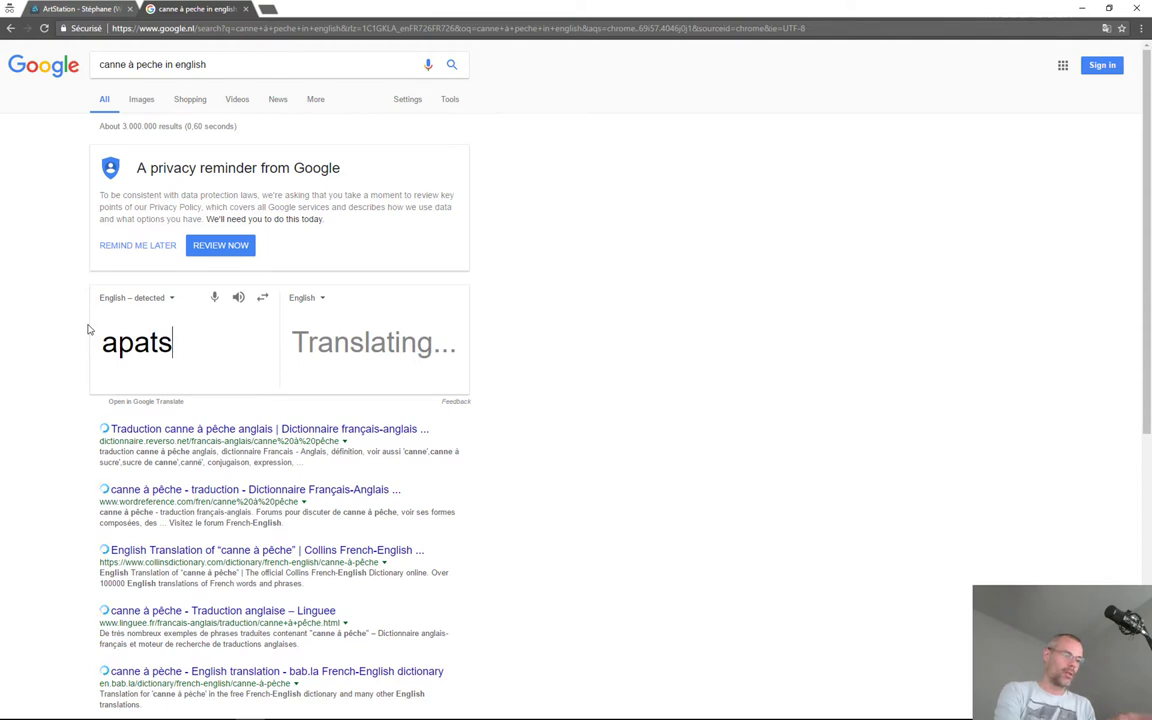
key(BackSpace)
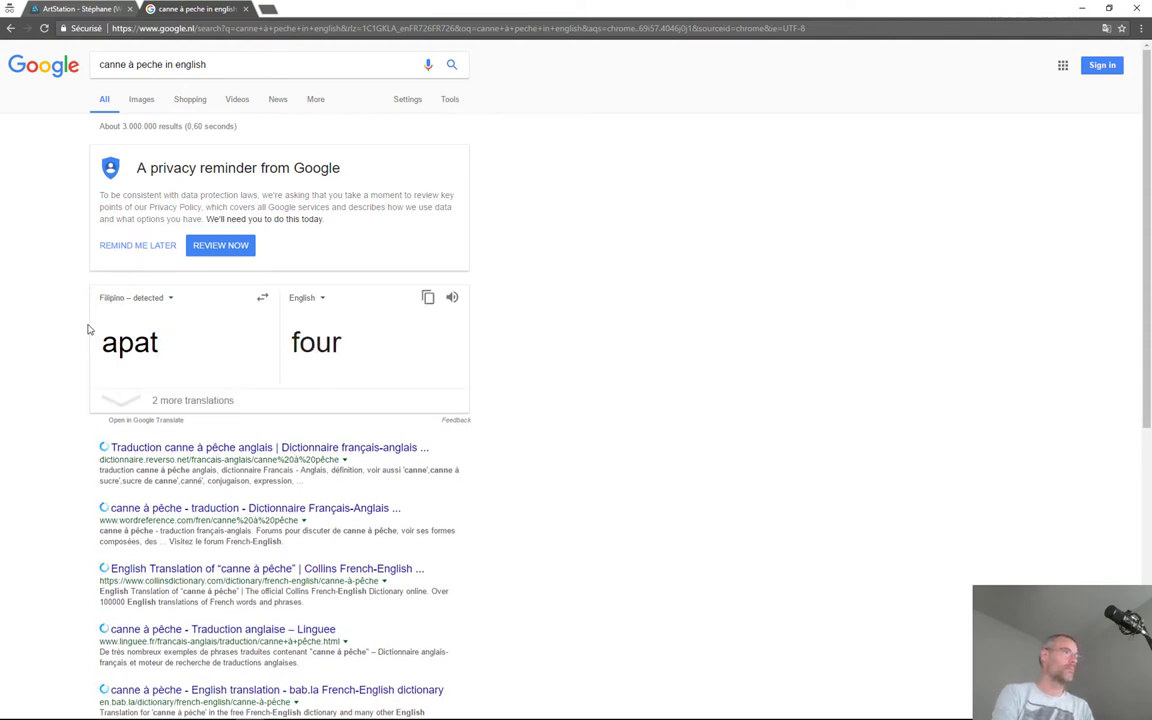
text(ter)
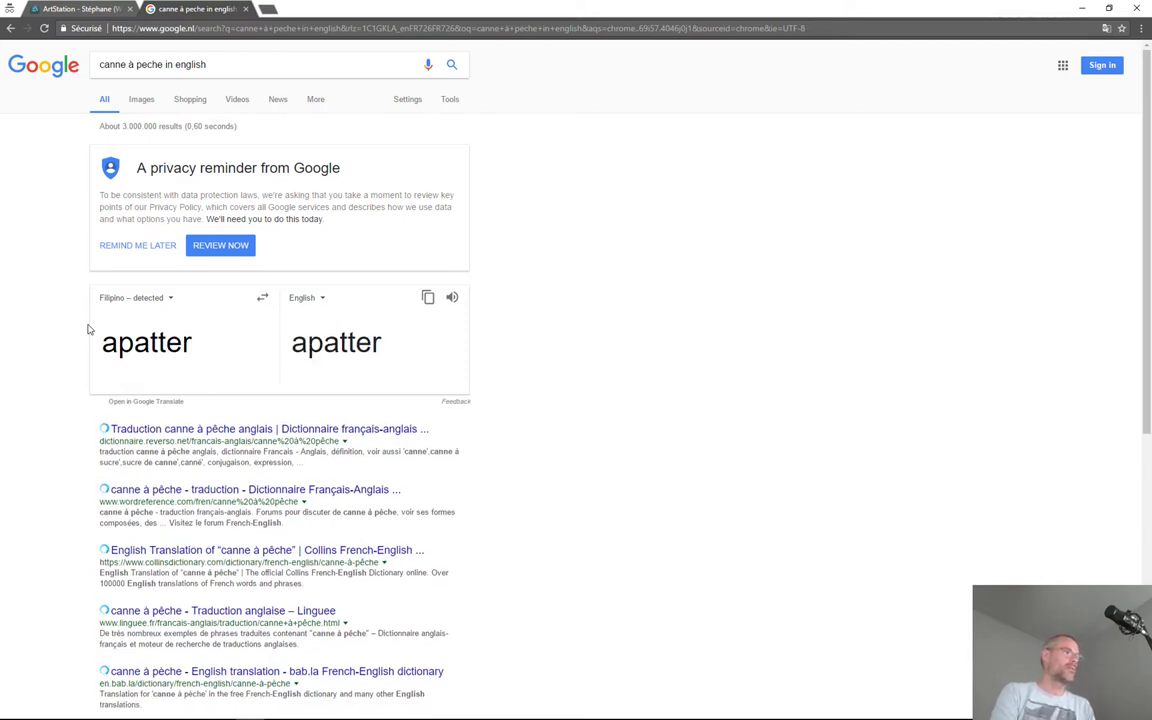
- Set the translation's source language to French and its target language to English
click(261, 299)
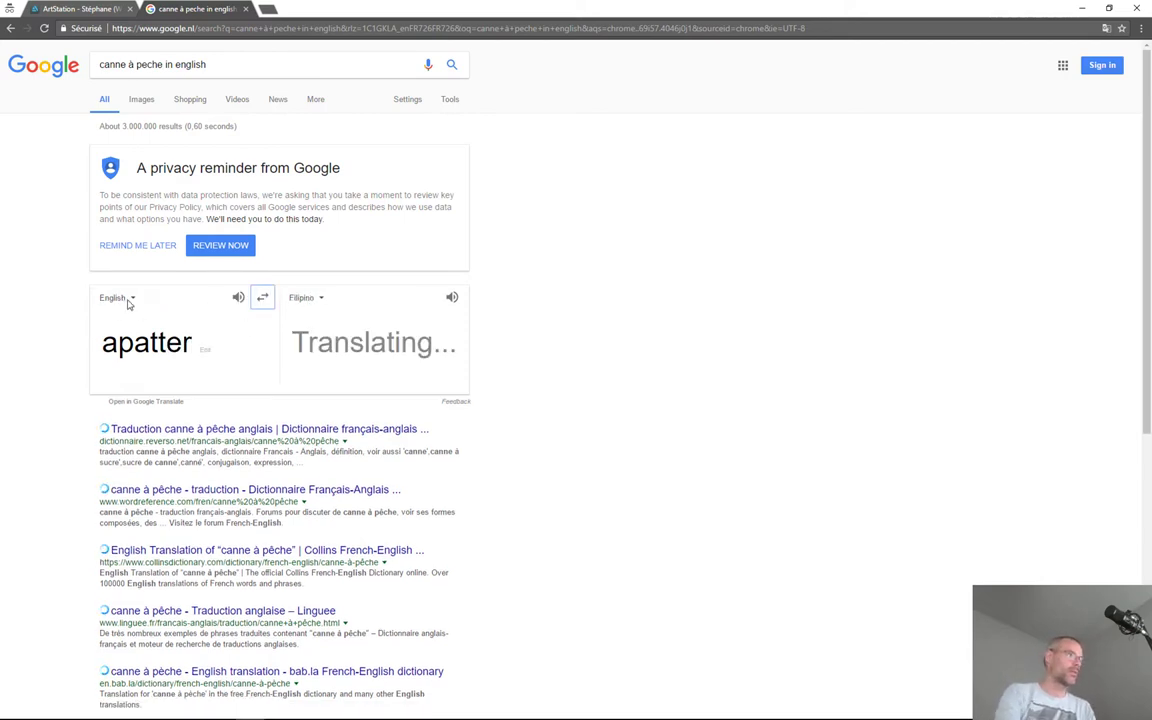
click(131, 300)
text(fr)
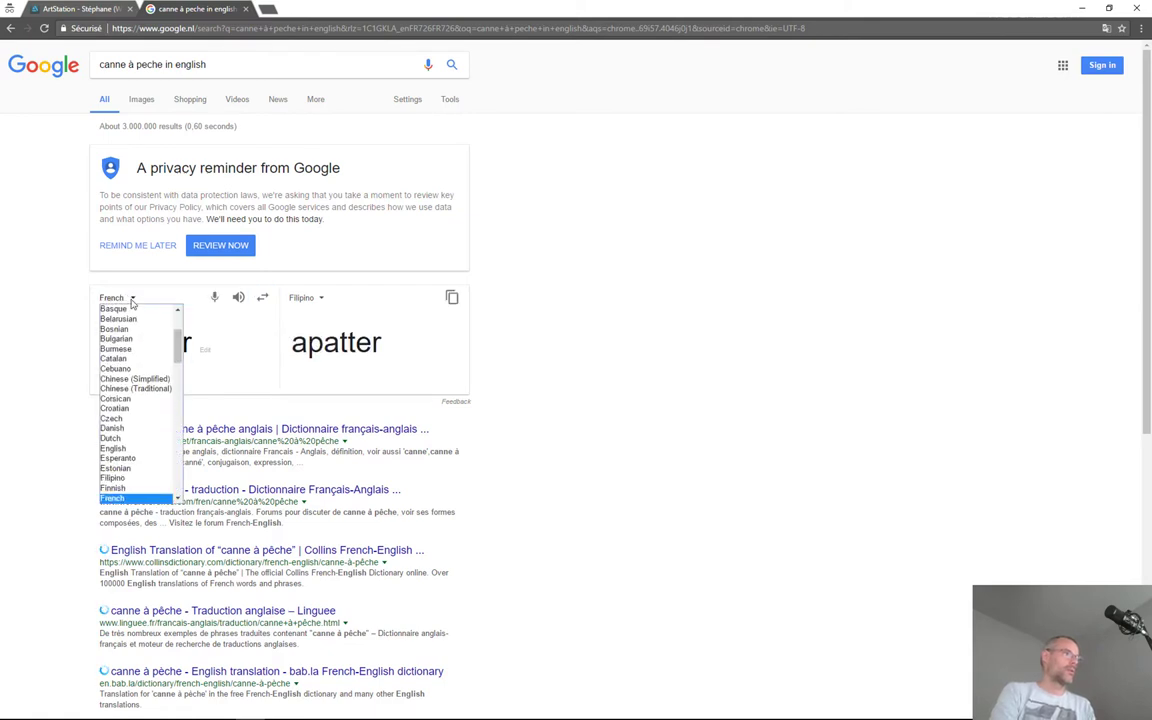
key(Return)
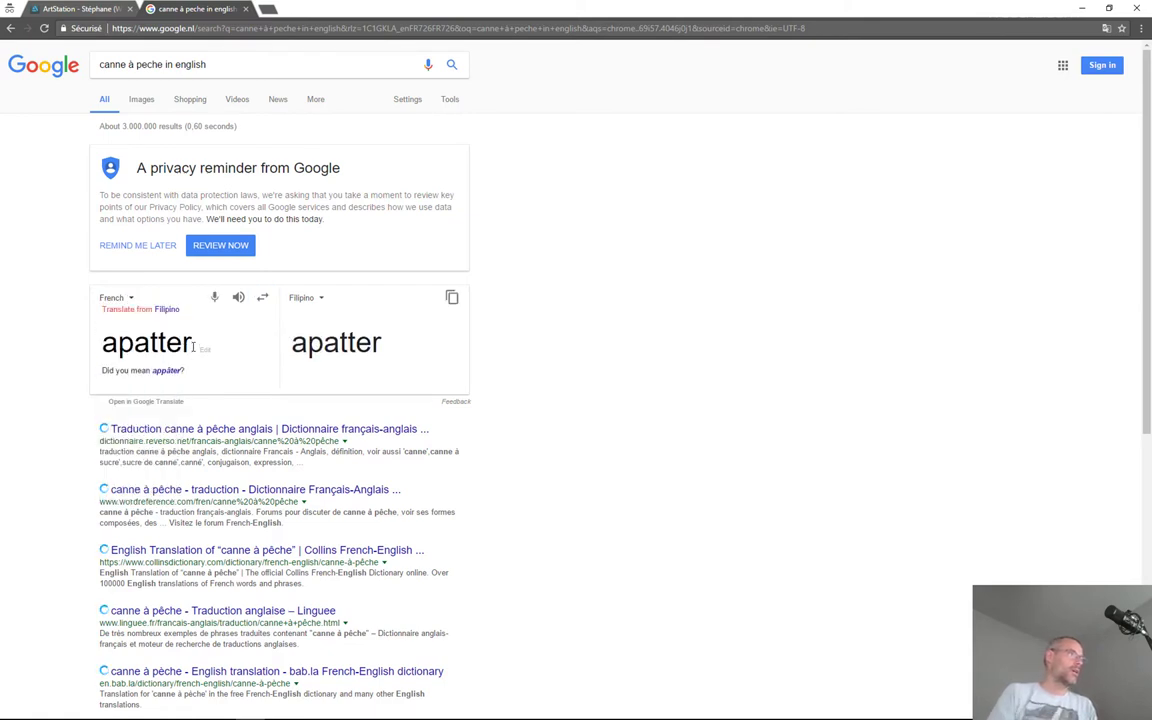
click(321, 299)
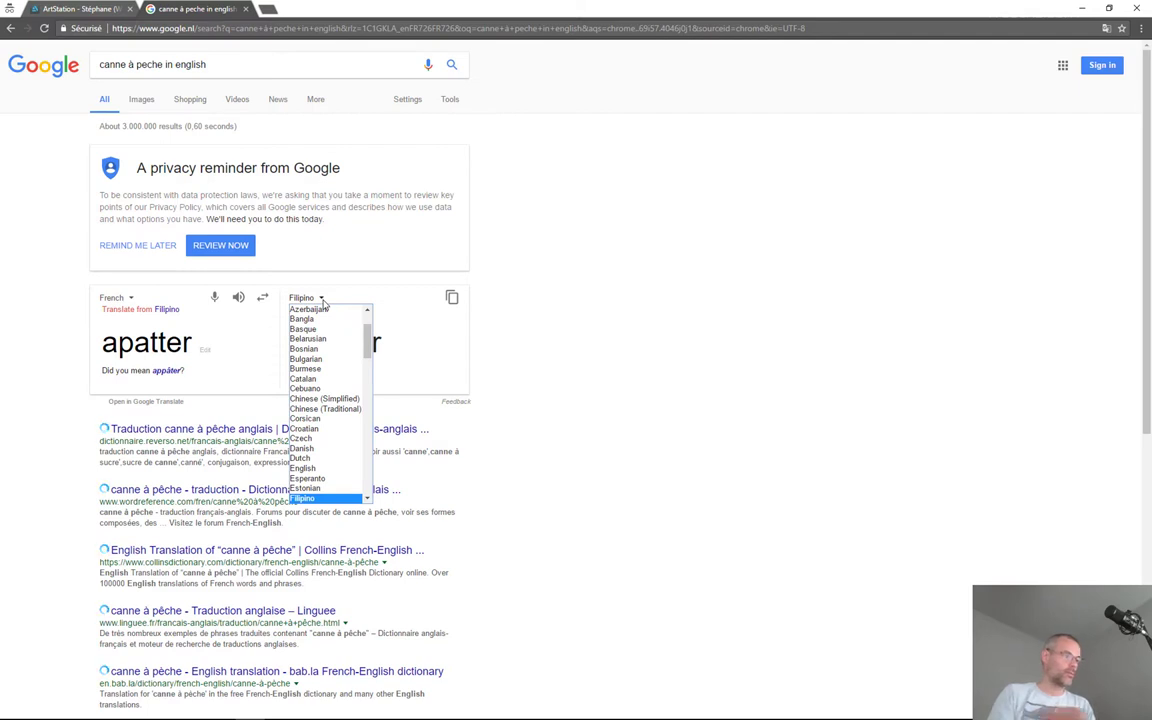
key(e)
key(Return)
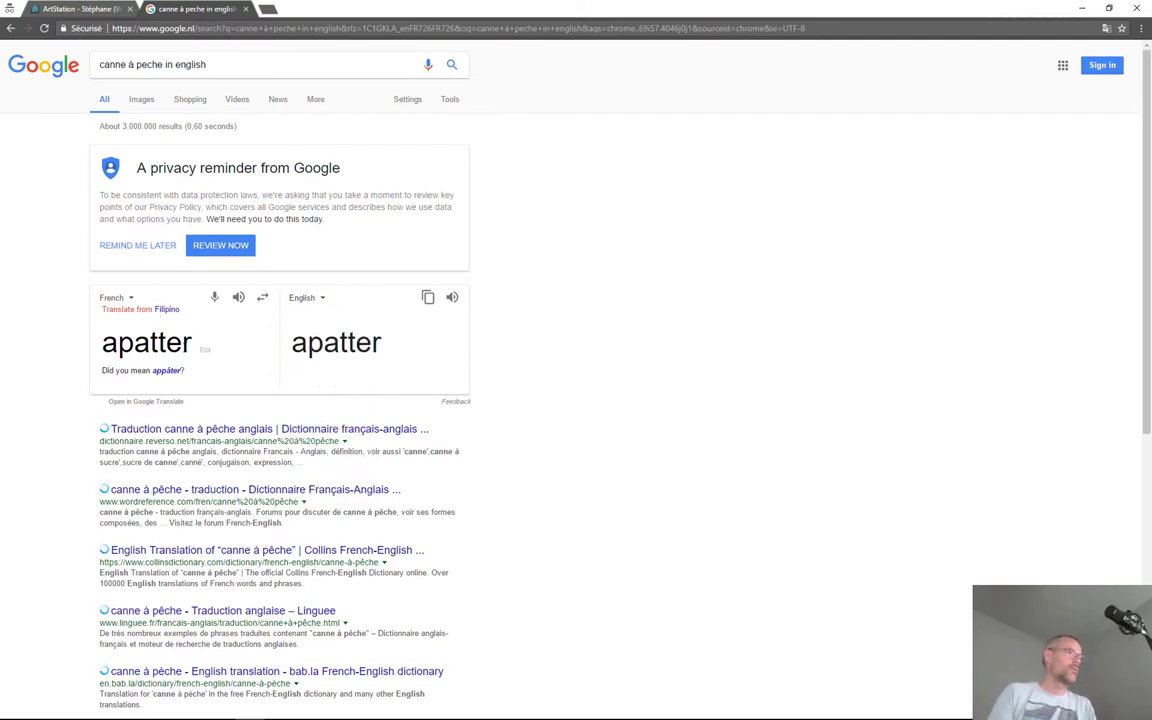
- Look up "apats" with the suggested spelling "appâts", and return to DAZ Studio
double_click(185, 347)
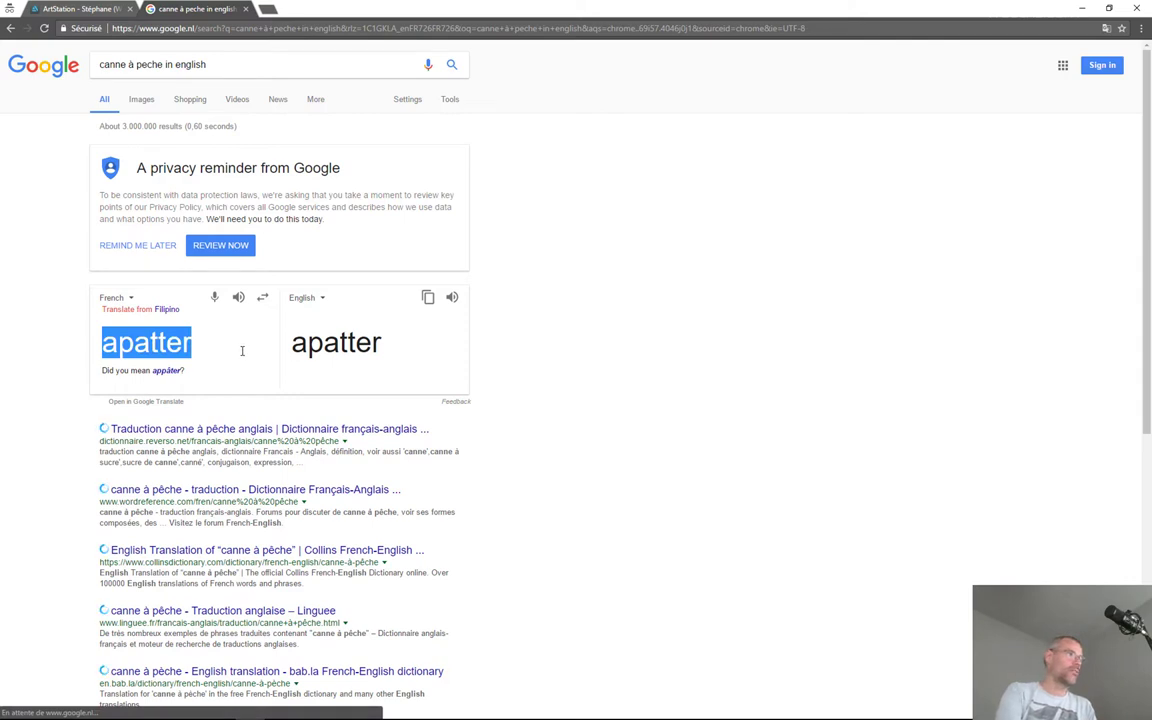
text(apats)
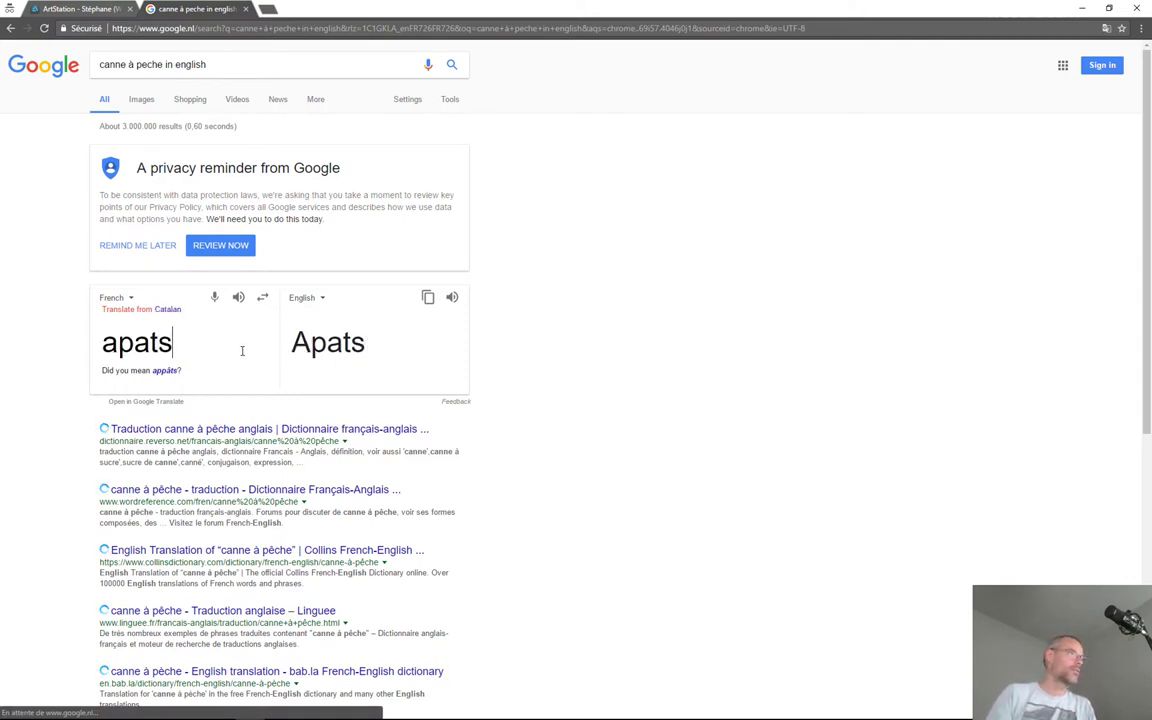
click(166, 372)
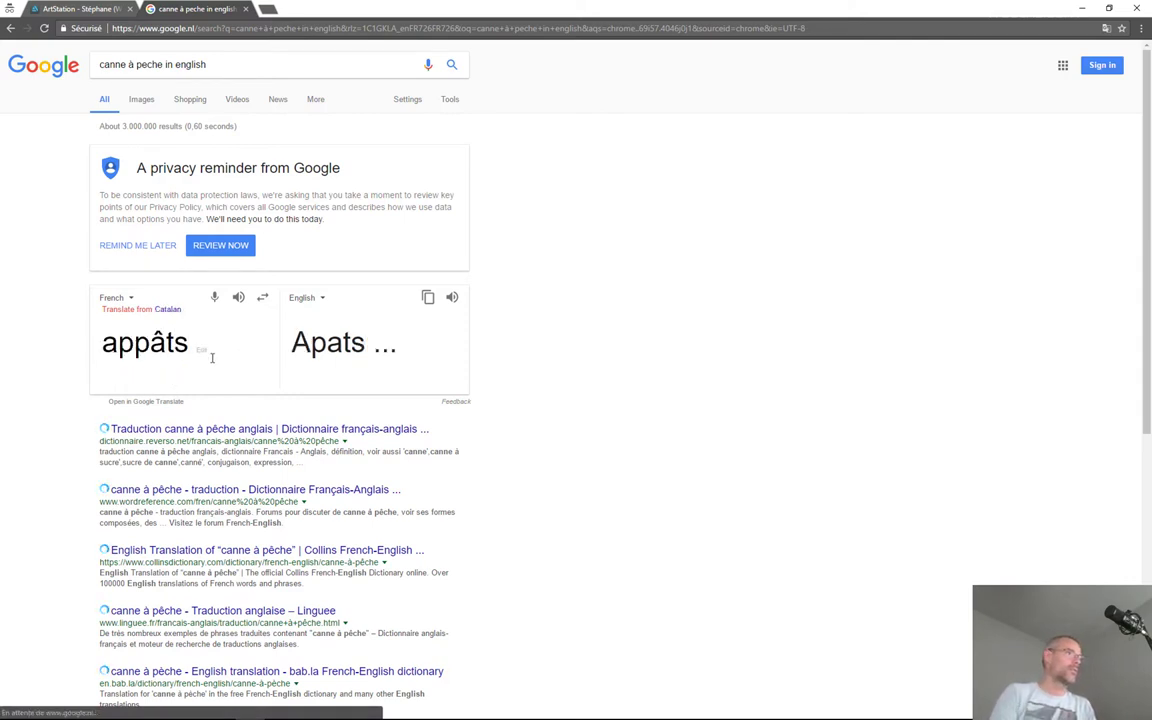
click(1081, 8)
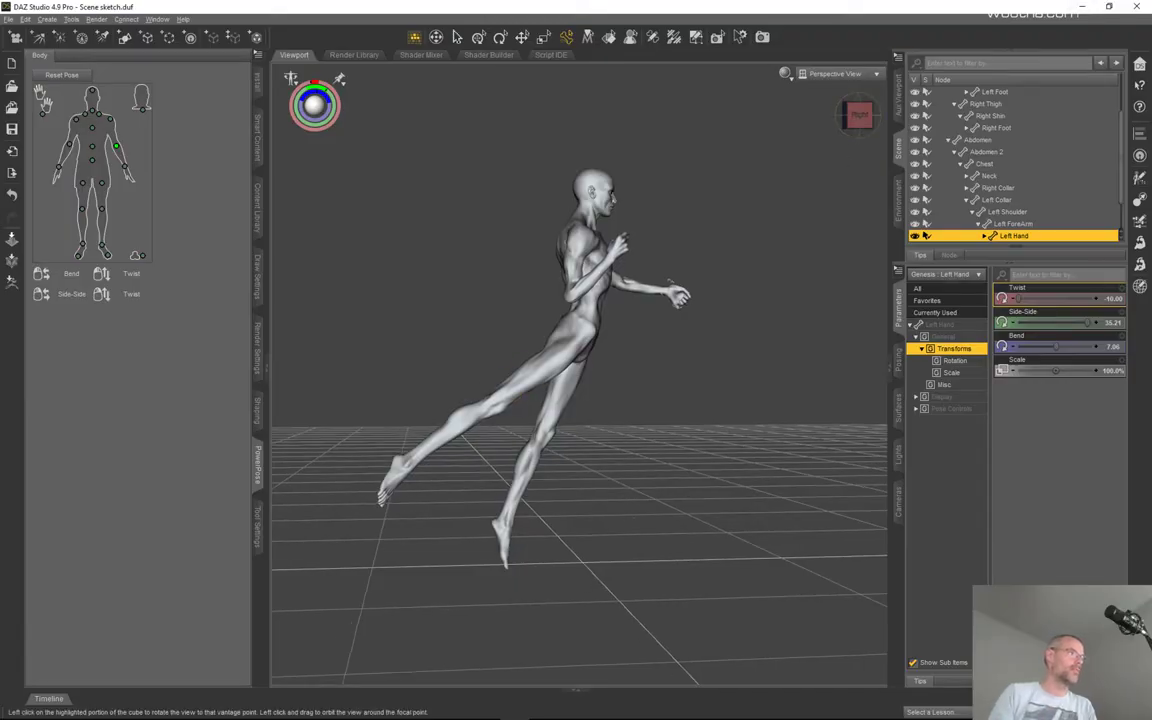
- Swing the figure's right arm out behind the torso, stretch the left hand forward, and reposition the right forearm
mouse_move(859, 115)
mouse_down()
mouse_move(838, 124)
mouse_move(870, 128)
mouse_move(860, 119)
mouse_move(846, 160)
mouse_move(800, 140)
mouse_move(810, 124)
mouse_move(878, 126)
mouse_move(877, 104)
mouse_up()
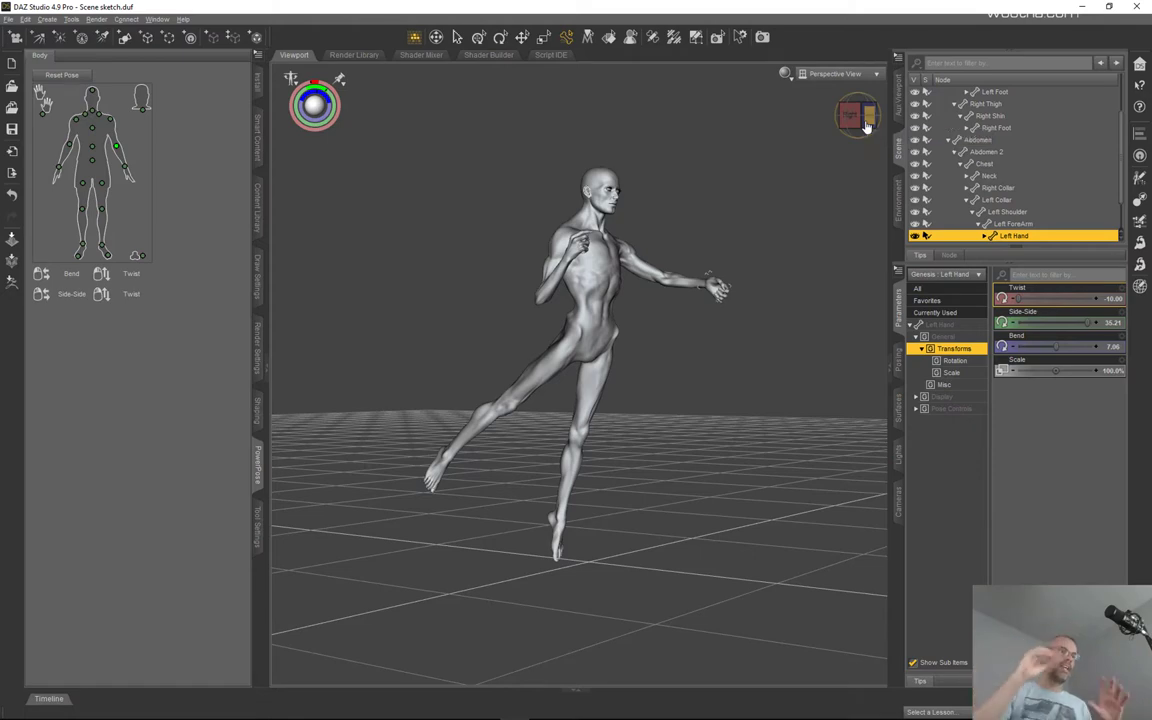
drag(851, 123, 850, 155)
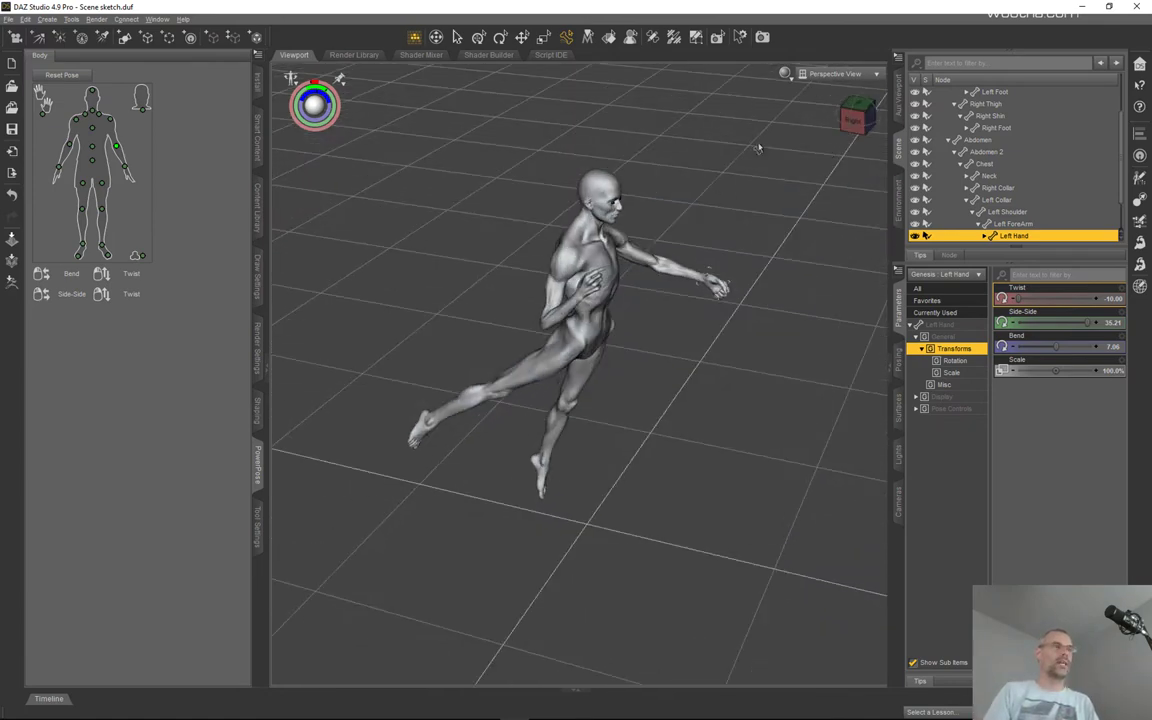
click(854, 121)
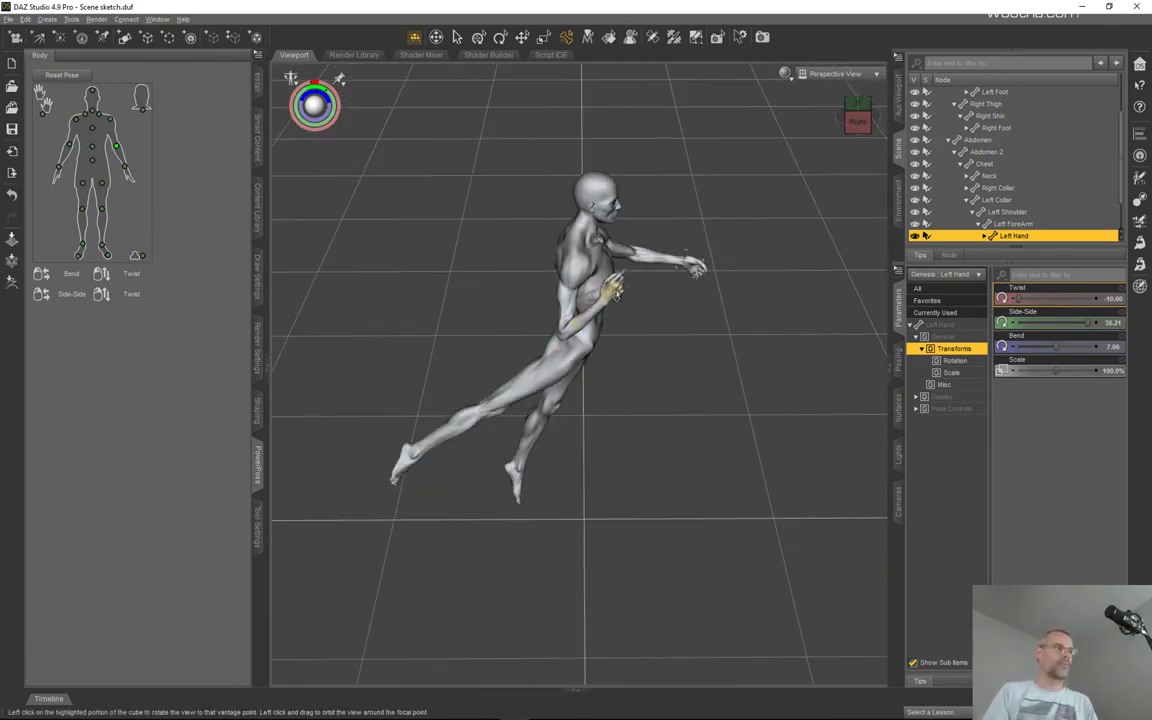
drag(616, 293, 420, 250)
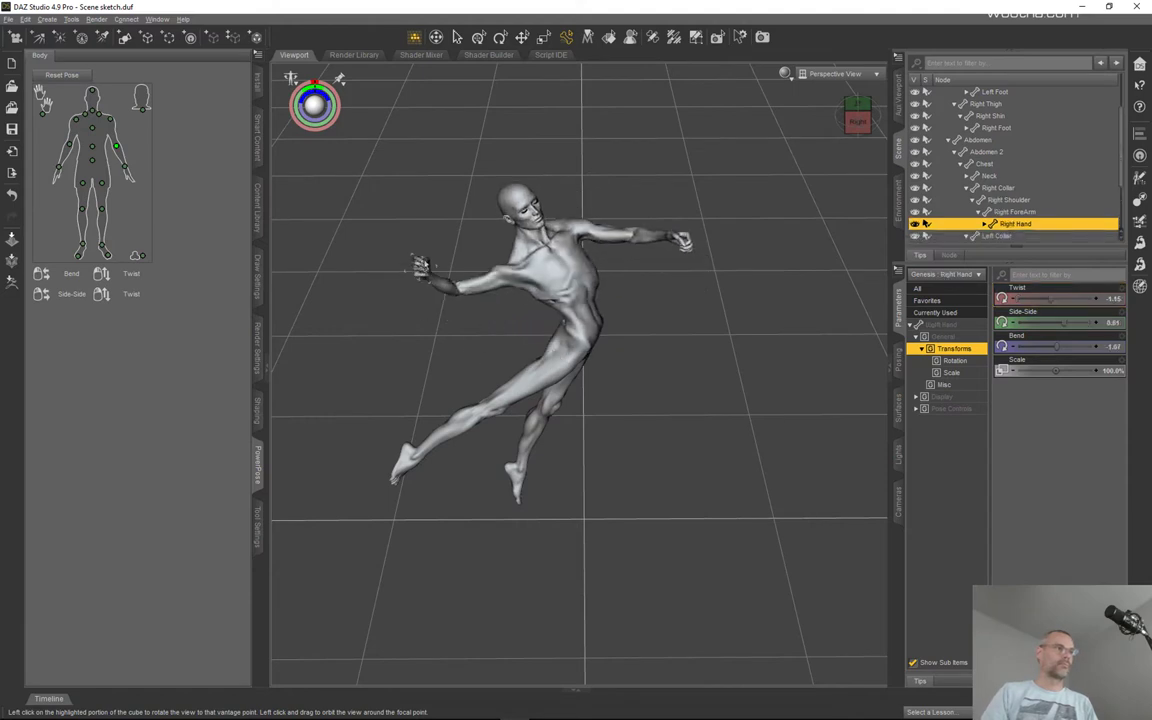
drag(685, 241, 745, 228)
drag(480, 237, 497, 274)
- Pull the left hand further outward from the body and raise the right hand above head level
drag(868, 122, 841, 226)
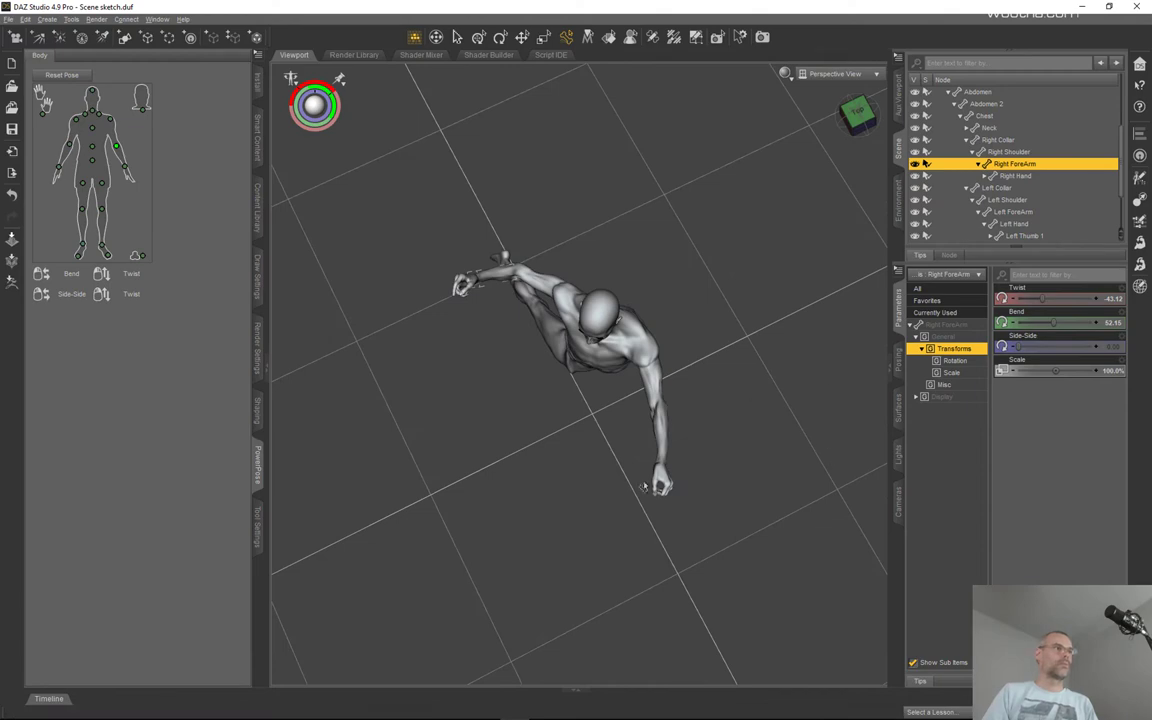
drag(663, 478, 706, 460)
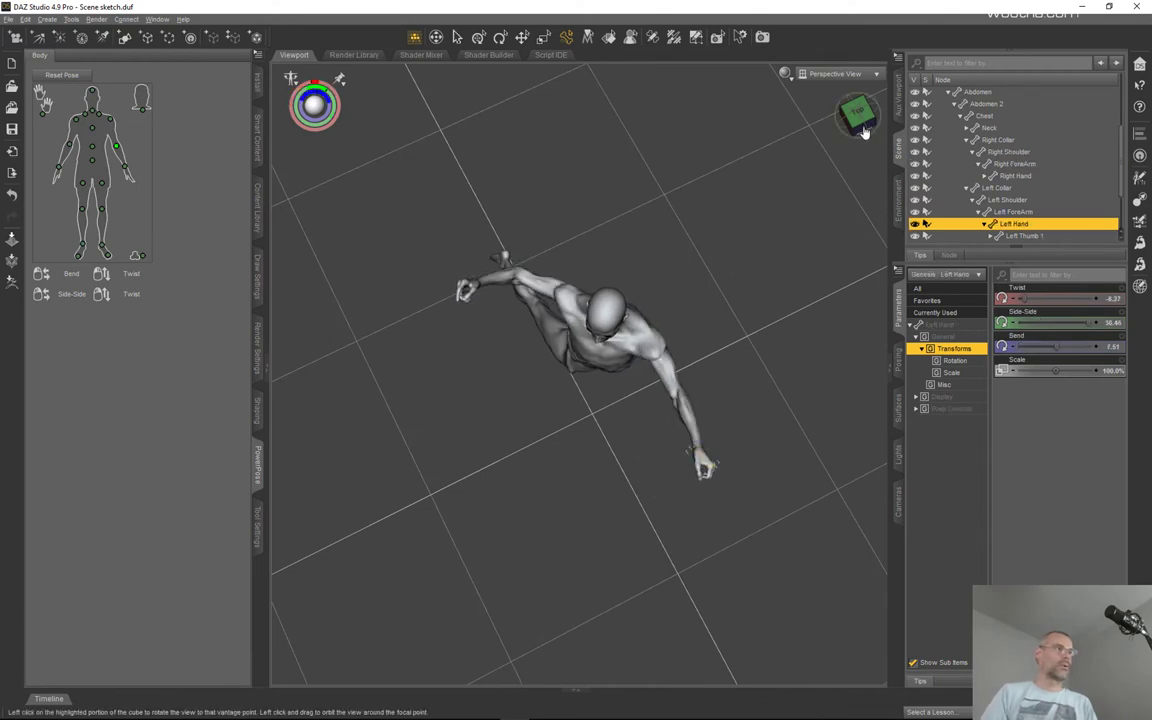
drag(862, 130, 870, 58)
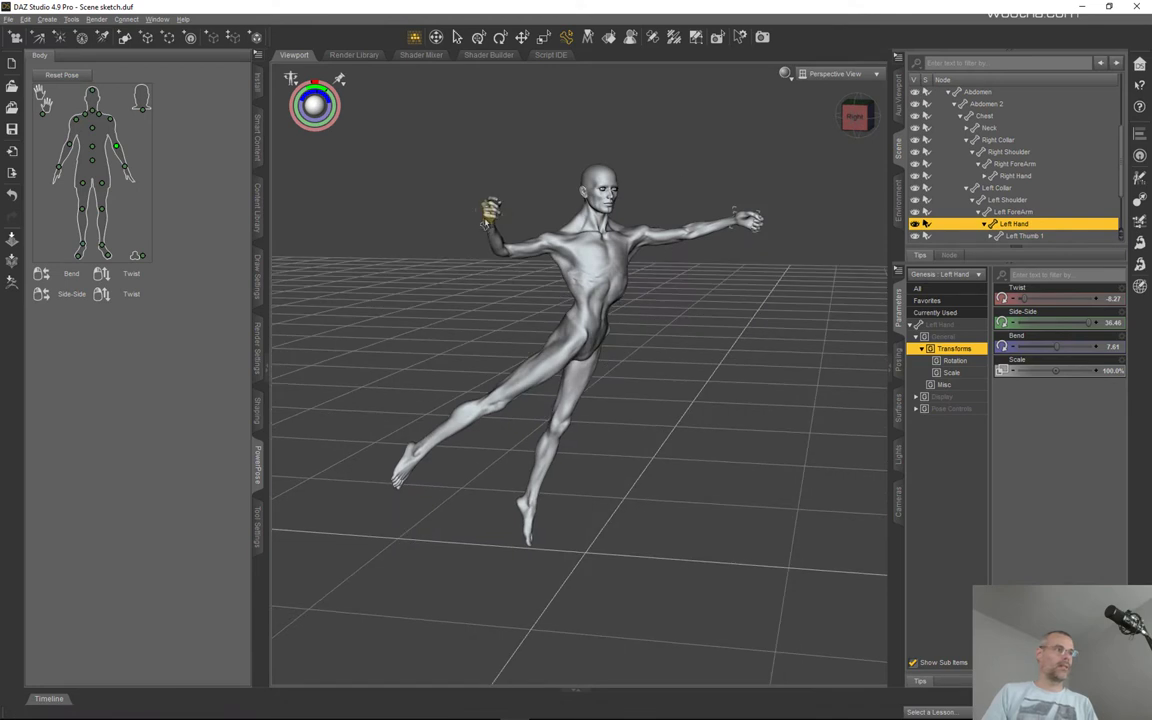
drag(490, 212, 497, 159)
- Turn the neck to a Twist of about 35.9 and tilt the head downward toward the outstretched left arm
click(620, 175)
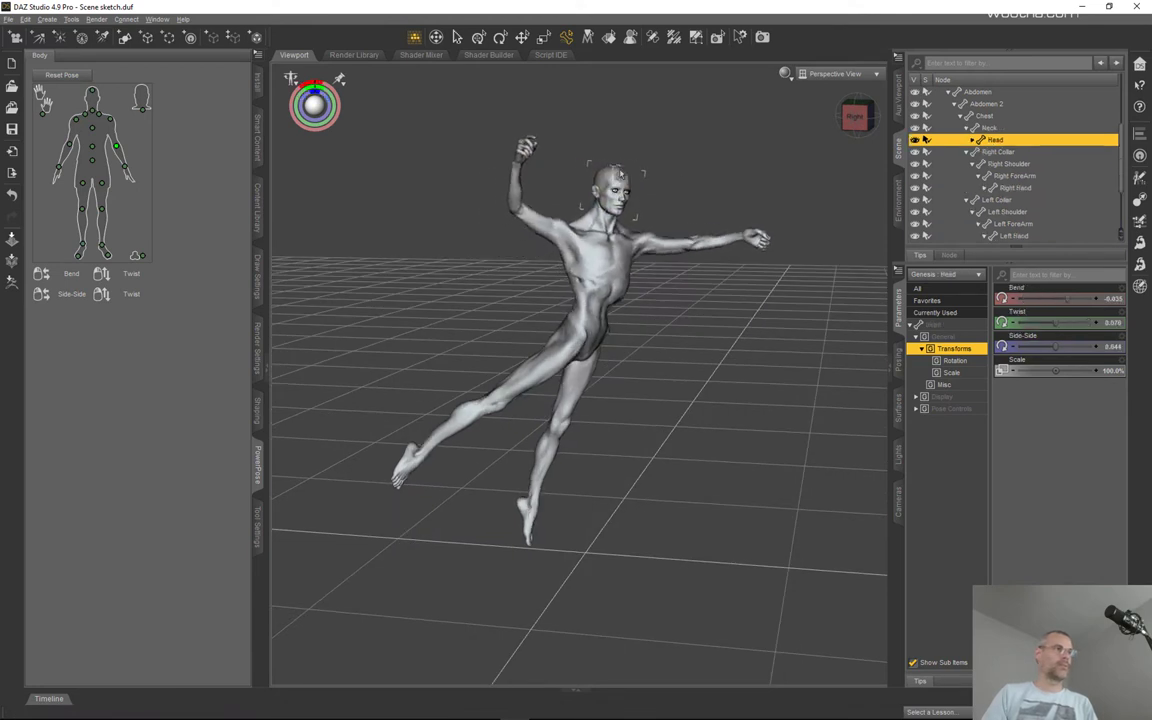
drag(620, 175, 383, 307)
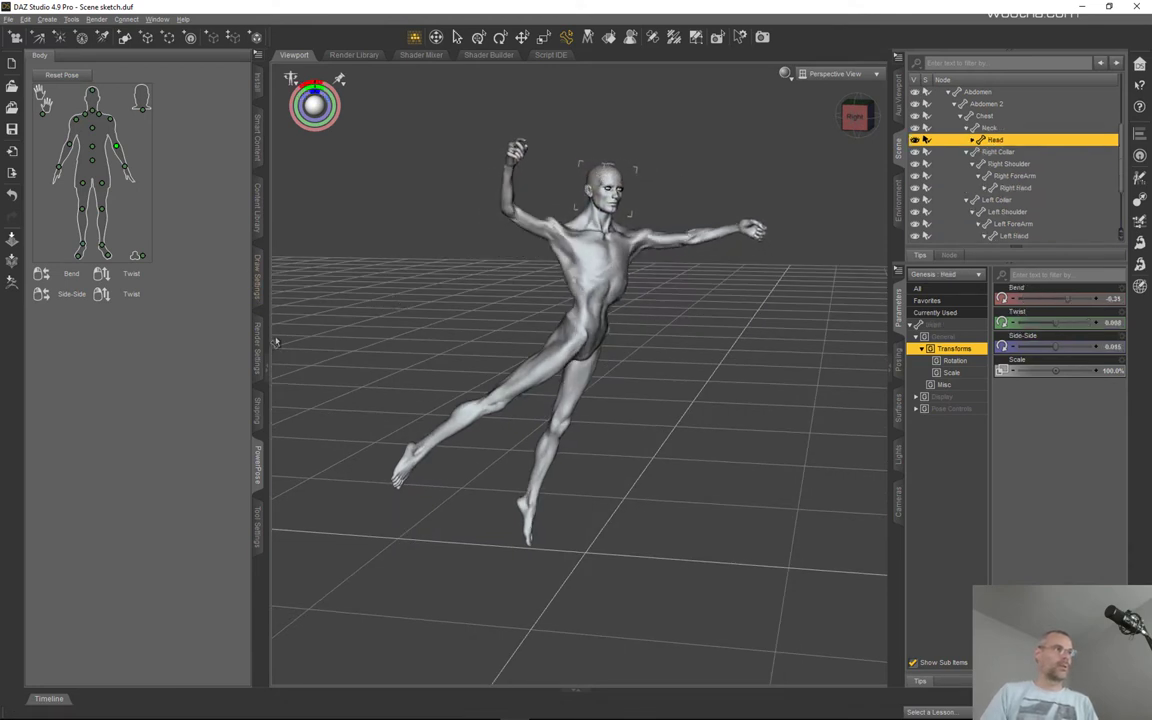
drag(93, 115, 118, 108)
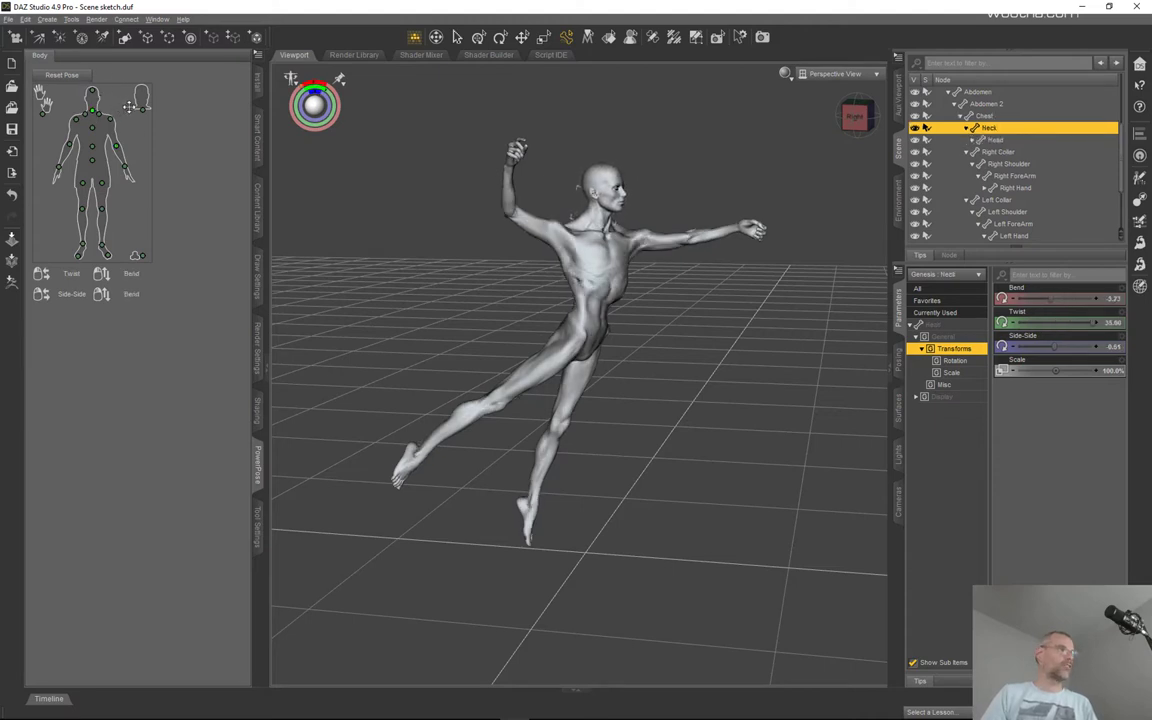
click(88, 91)
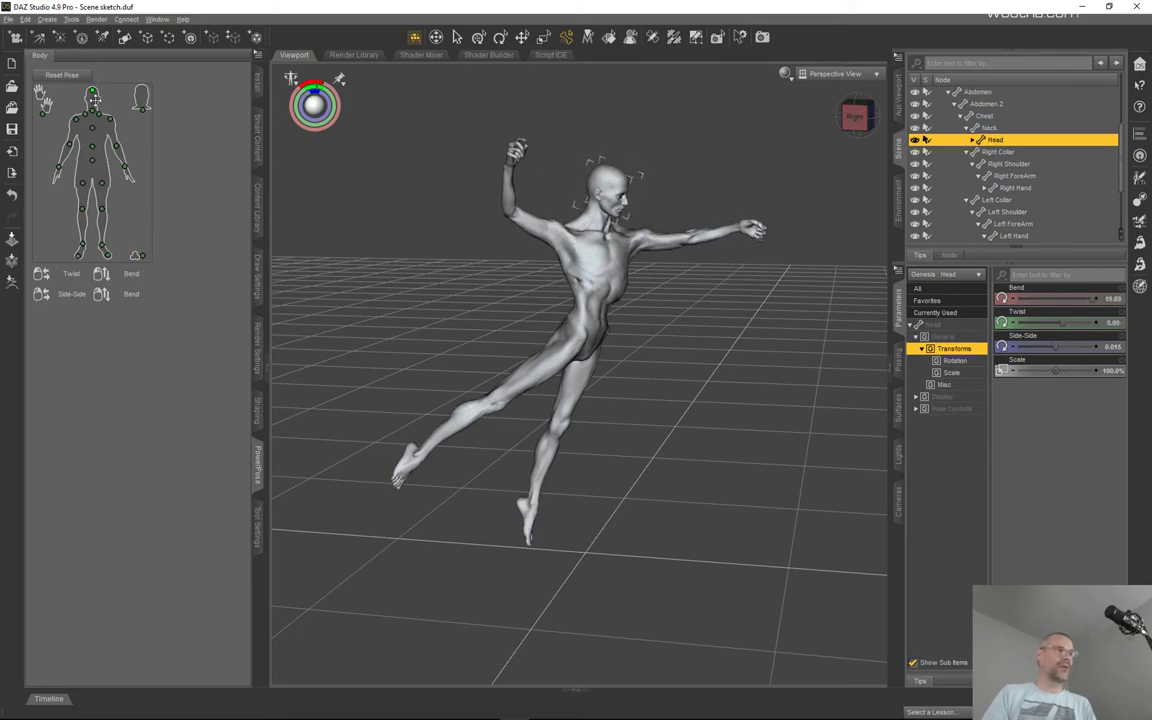
- Lower the left shoulder to a Bend of -53.71 and bend the left forearm to about -41.7
mouse_move(856, 117)
mouse_down()
mouse_move(880, 95)
mouse_move(740, 111)
mouse_move(926, 107)
mouse_move(893, 132)
mouse_move(922, 108)
mouse_move(858, 122)
mouse_move(855, 105)
mouse_move(858, 116)
mouse_up()
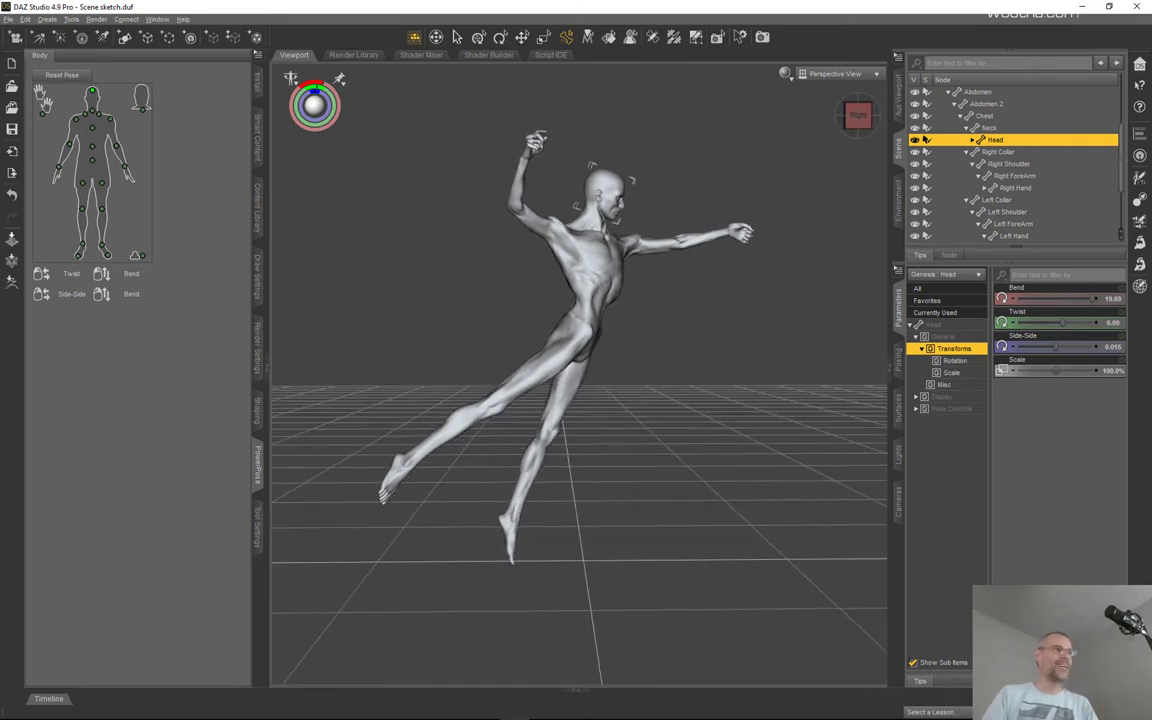
click(112, 122)
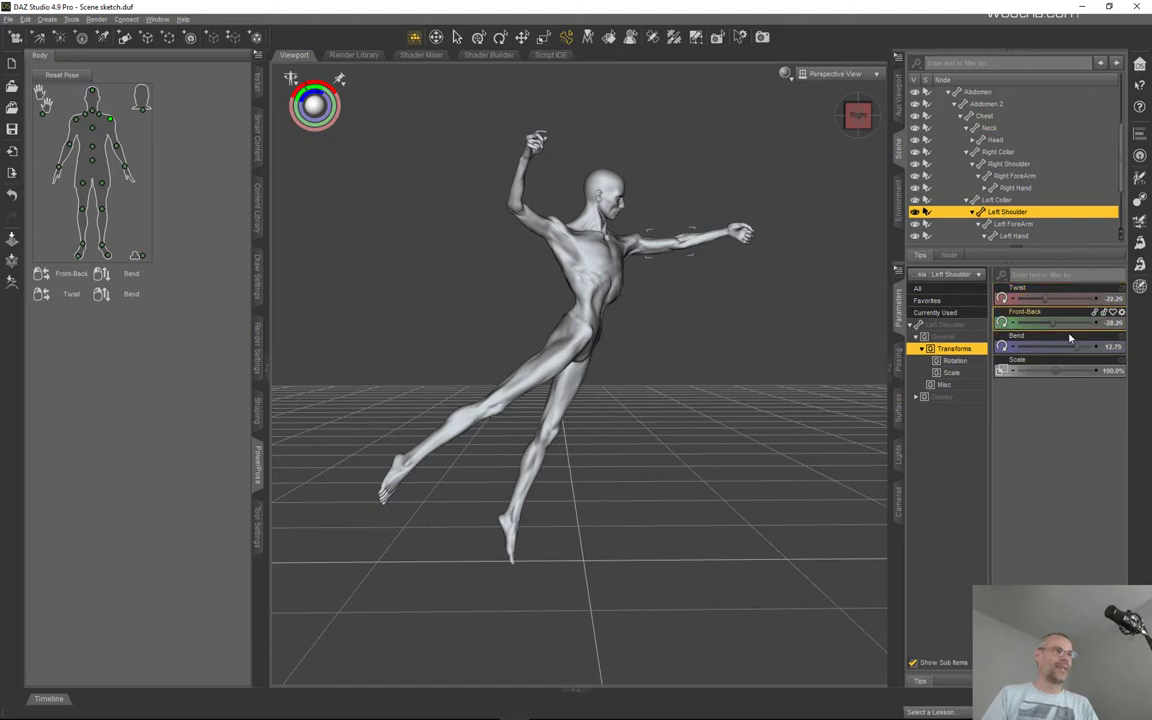
drag(1062, 348, 1030, 348)
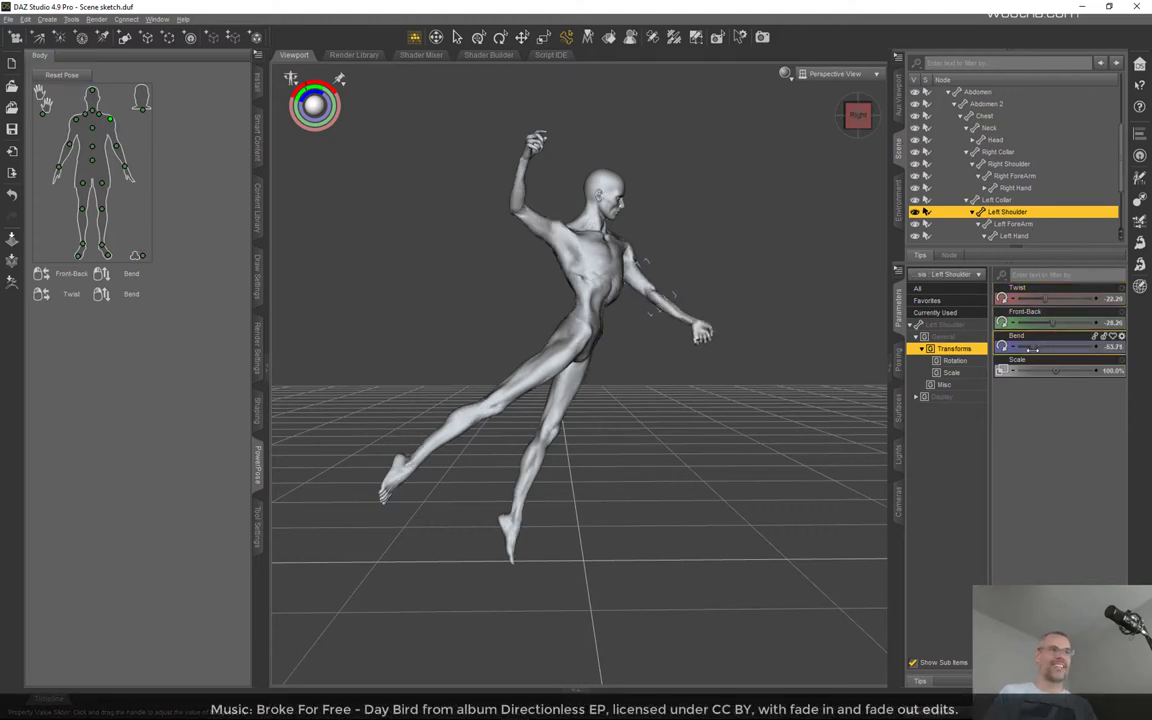
click(672, 320)
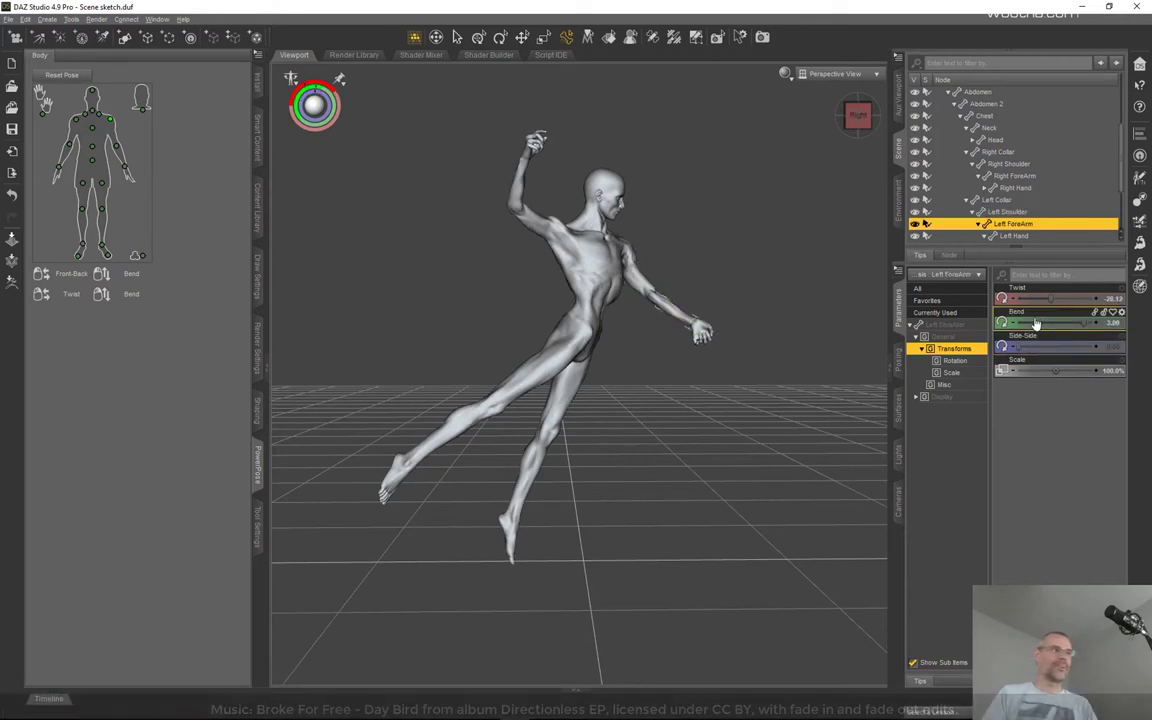
drag(1083, 320, 950, 291)
- Set the left collar's Front-Back rotation to 17.00
drag(850, 117, 693, 153)
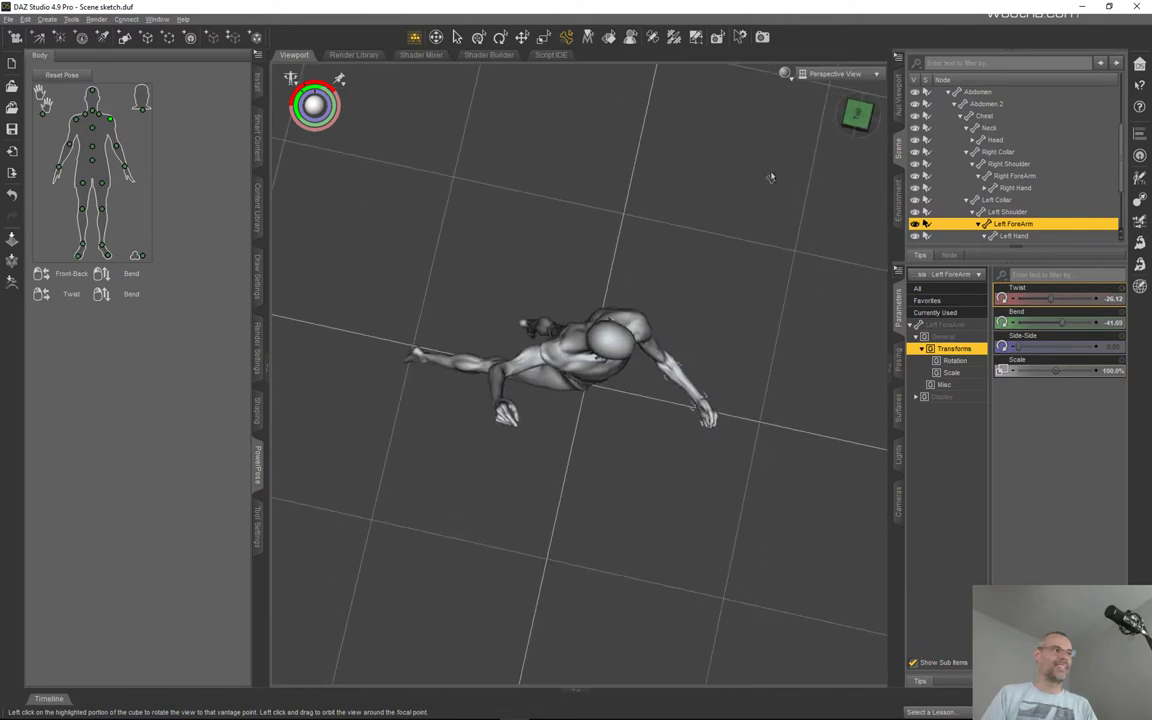
click(625, 326)
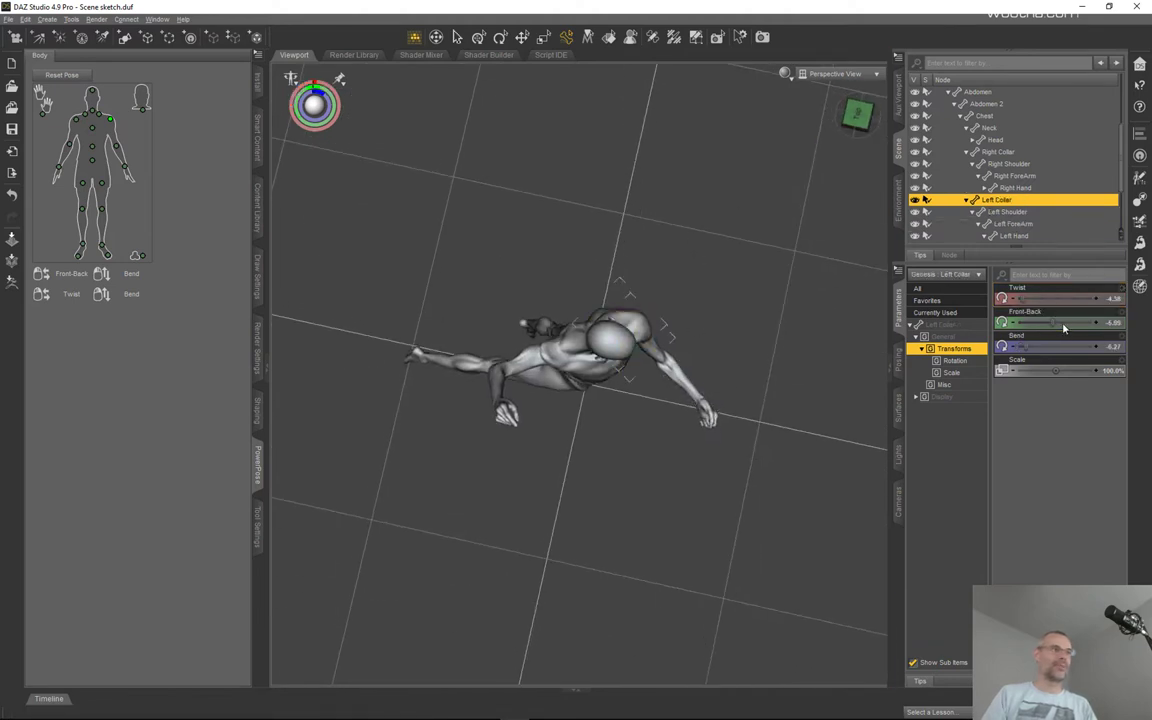
drag(1037, 313, 1131, 310)
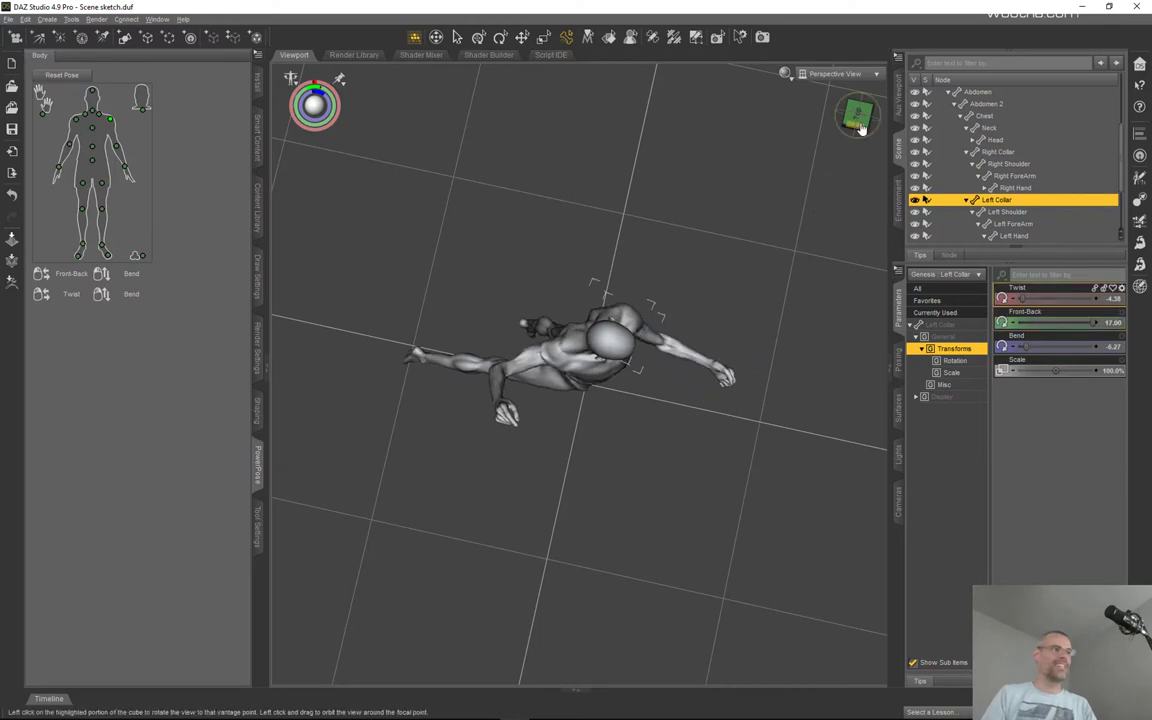
- Set the left shoulder's Bend to about -64.35
drag(856, 115, 764, 106)
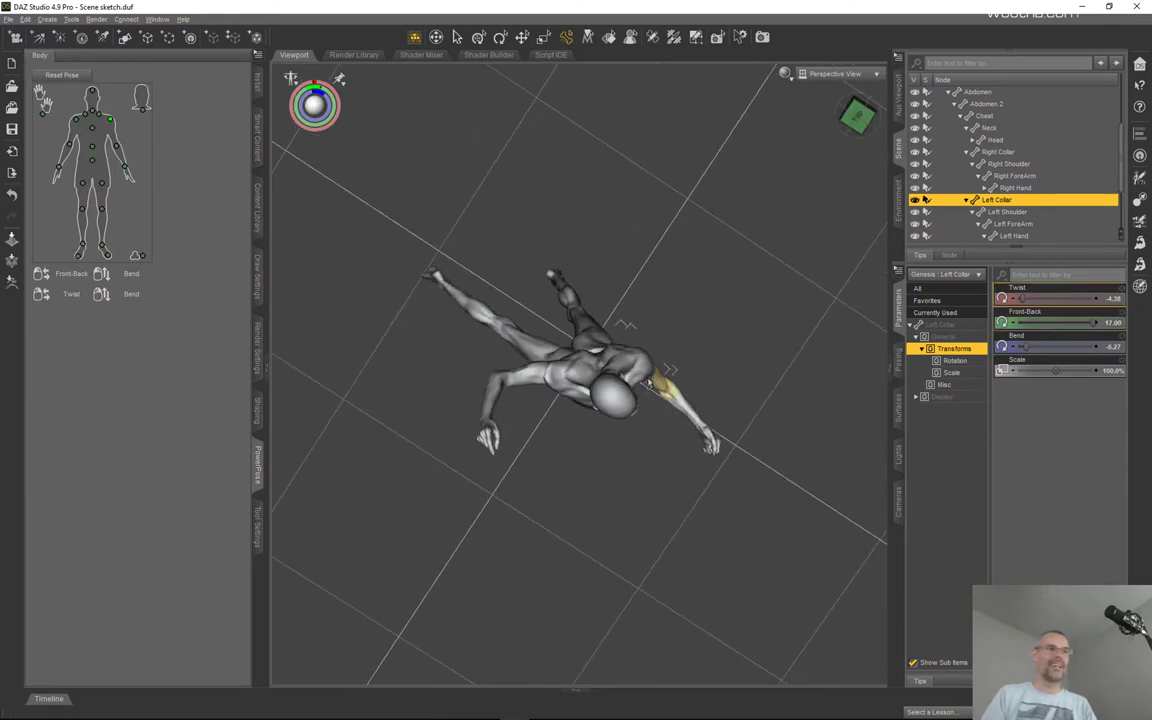
click(668, 392)
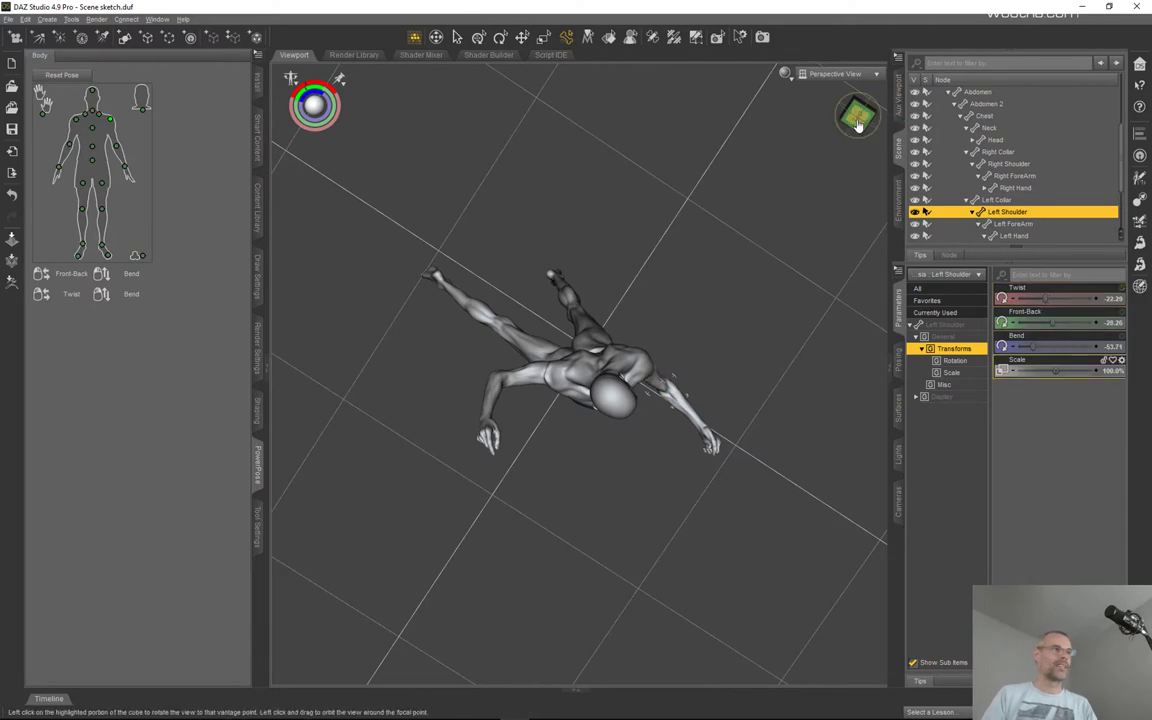
mouse_move(858, 125)
mouse_down()
mouse_move(876, 74)
mouse_move(860, 106)
mouse_up()
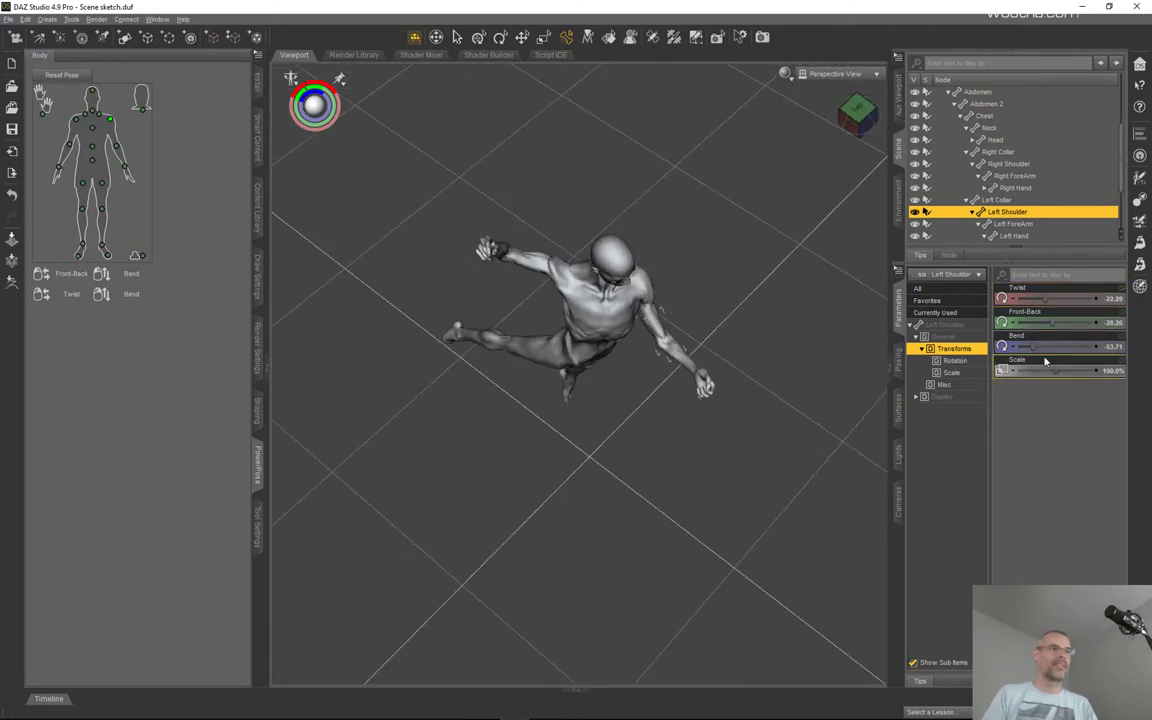
drag(1042, 350, 1024, 346)
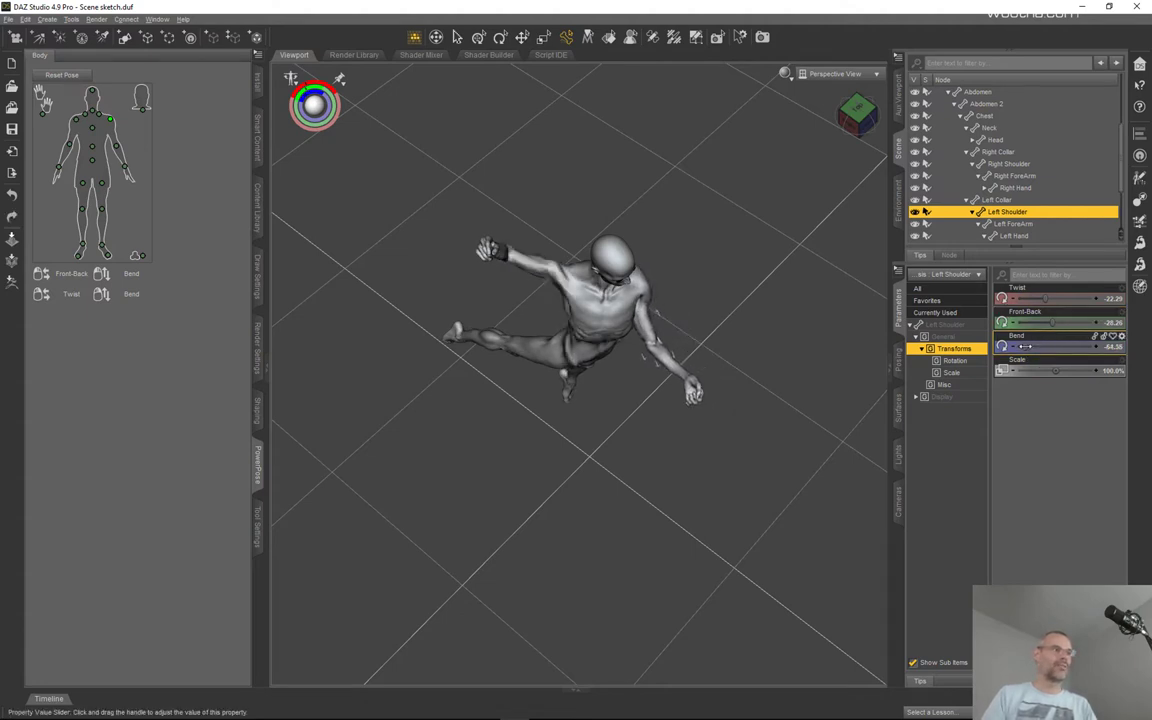
- Set the left shoulder's Twist to about -43.79, checking the arm from several angles
drag(1046, 298, 1030, 300)
click(857, 104)
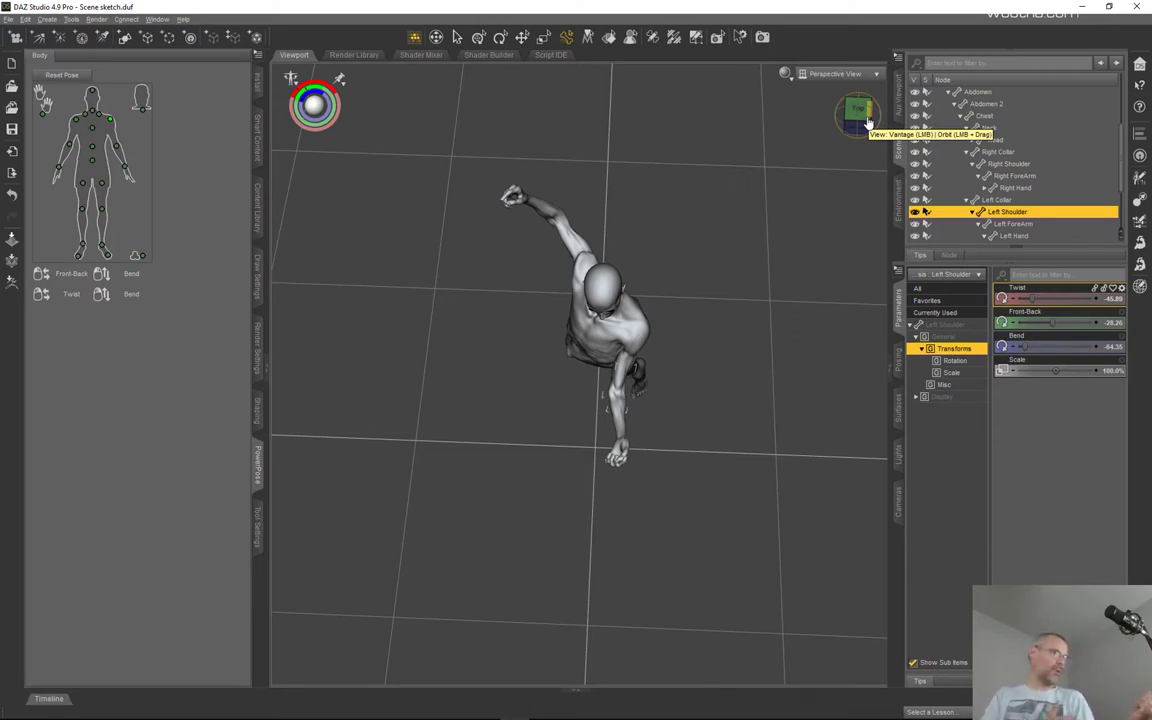
click(860, 116)
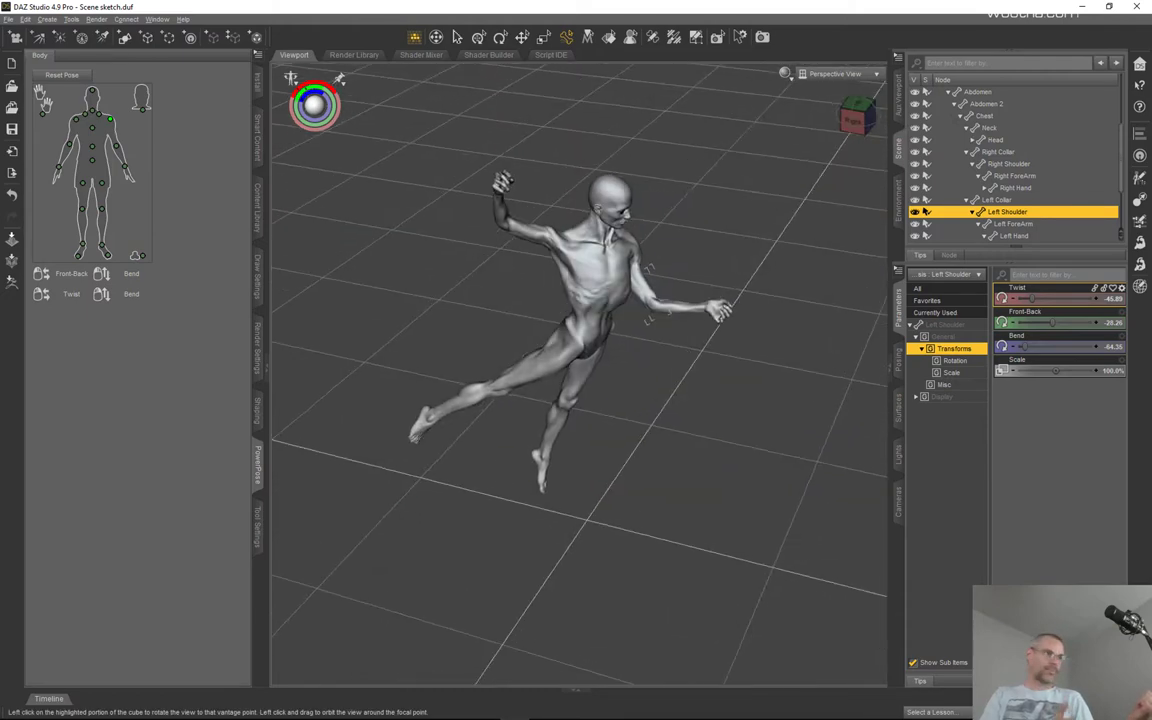
drag(858, 116, 650, 359)
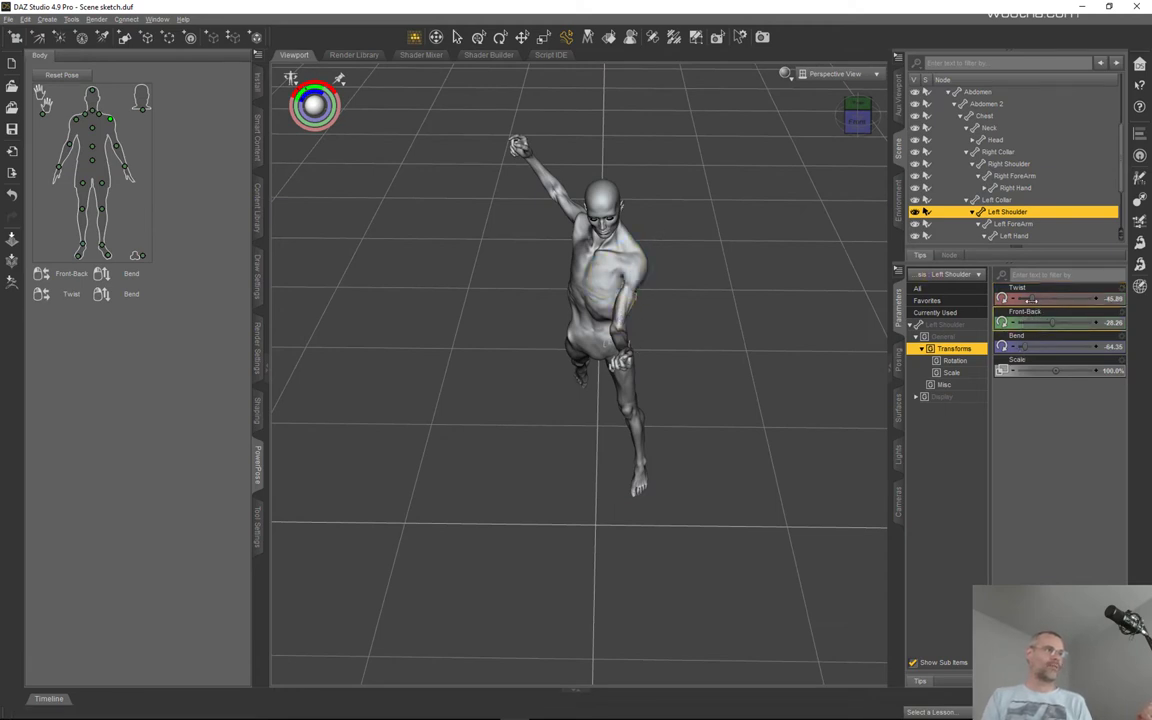
drag(1032, 298, 1035, 304)
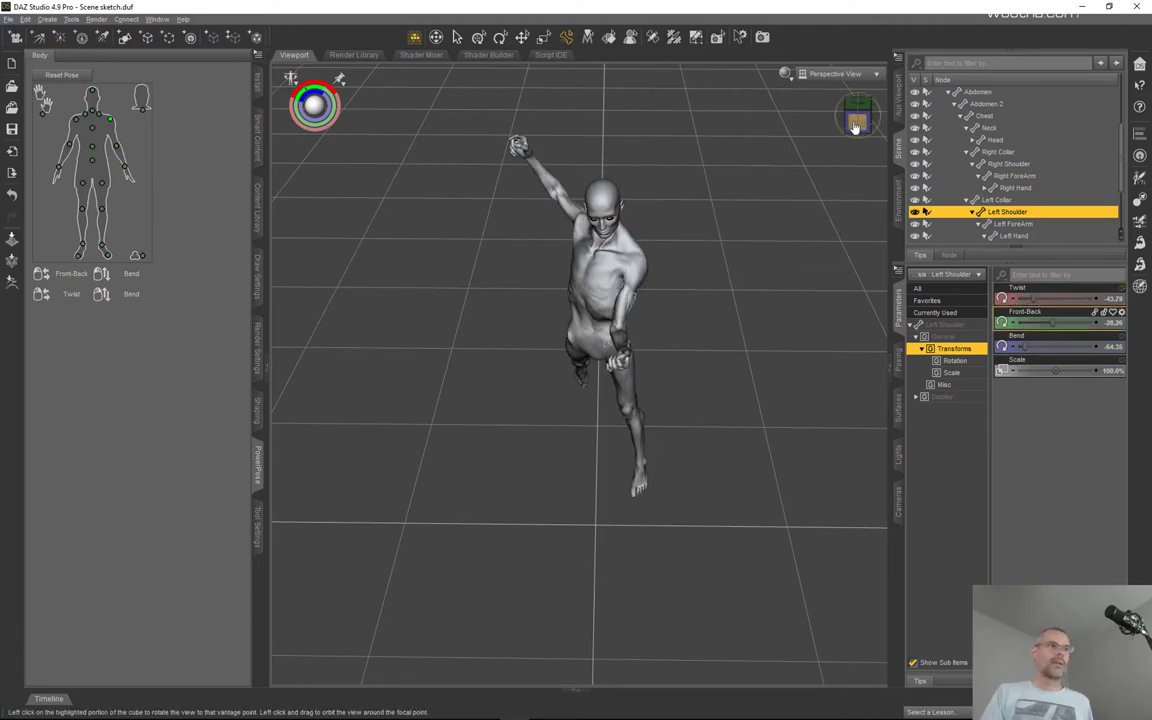
- Fine-tune the left collar, setting its Twist to about -3.39
drag(857, 115, 855, 122)
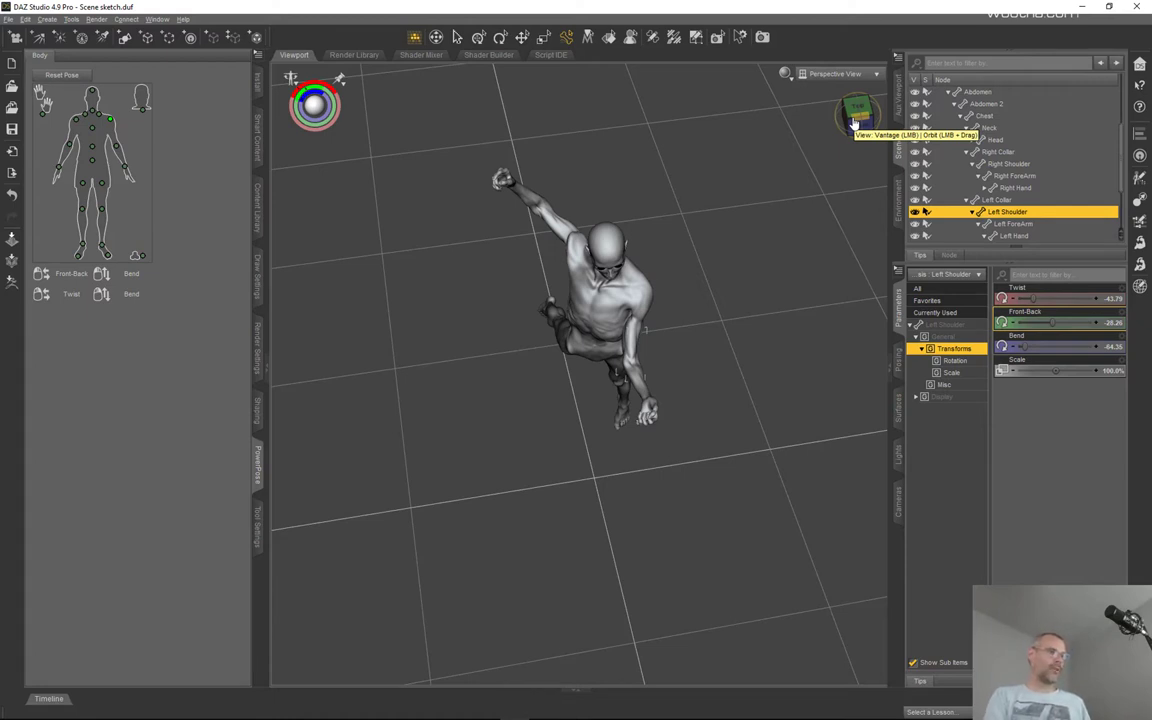
click(858, 128)
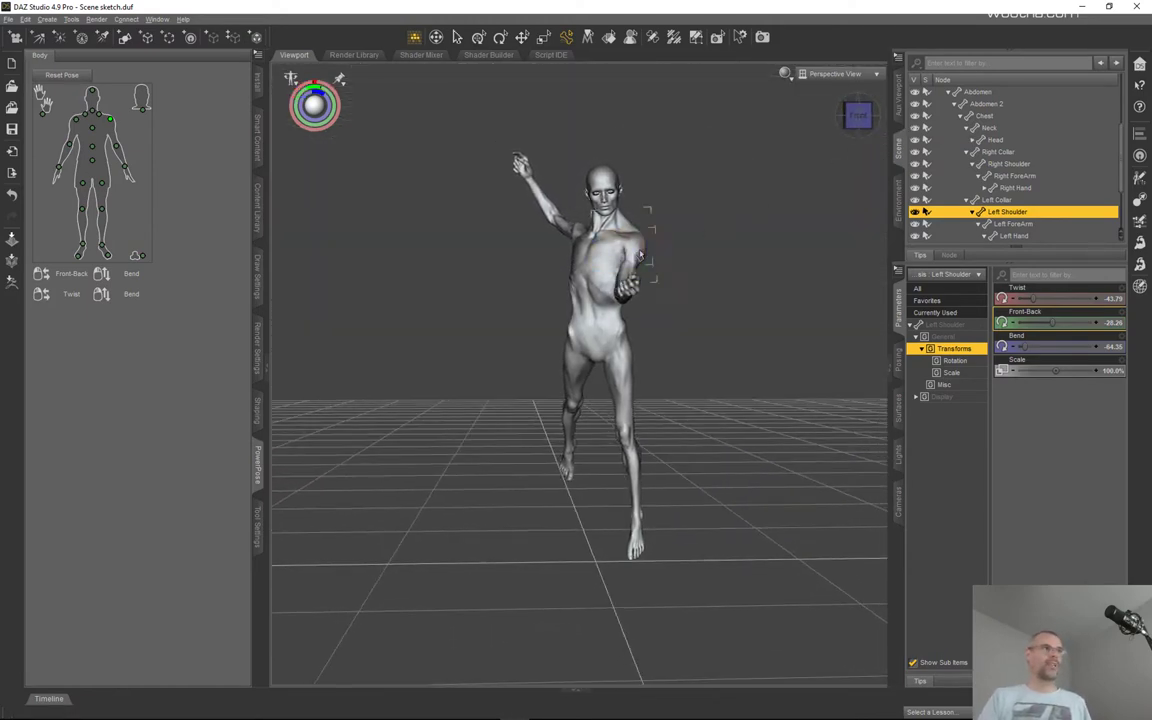
click(996, 199)
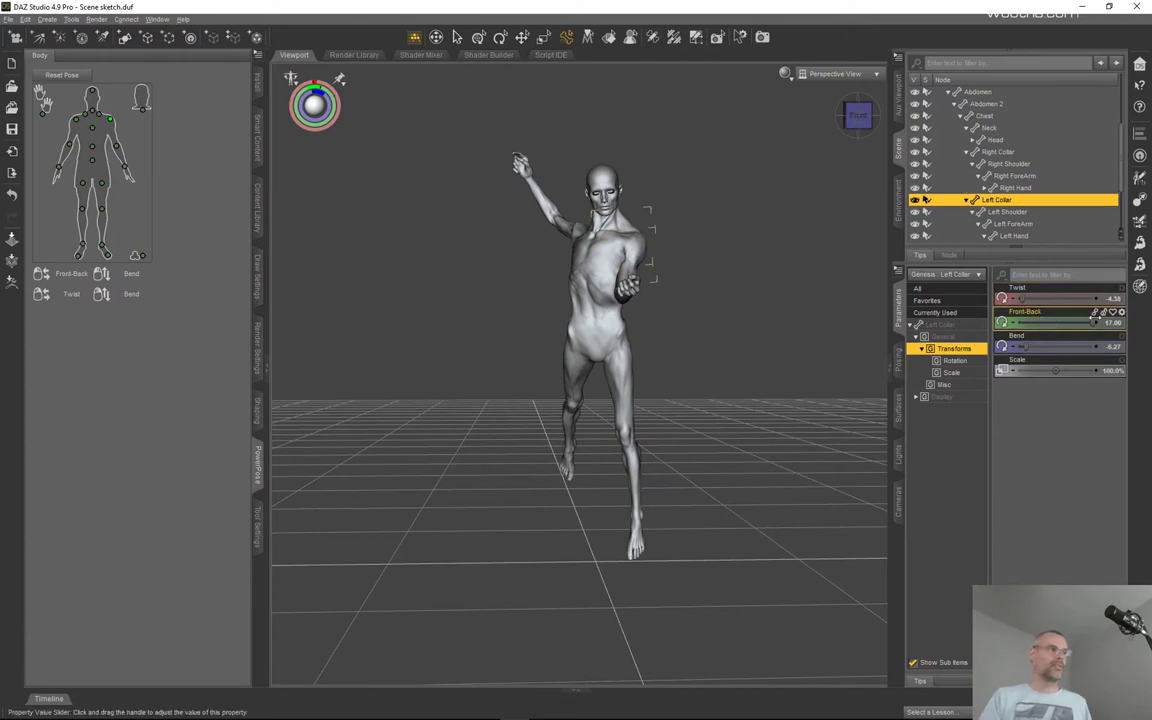
drag(1091, 322, 1100, 322)
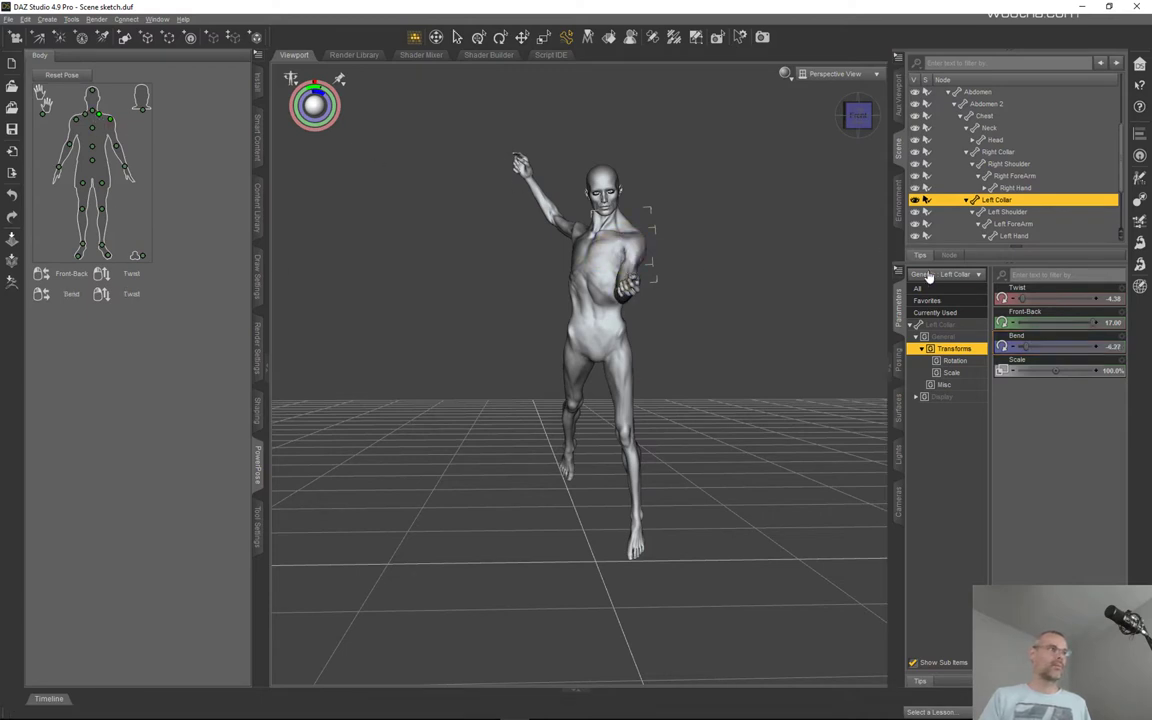
drag(1026, 346, 1018, 345)
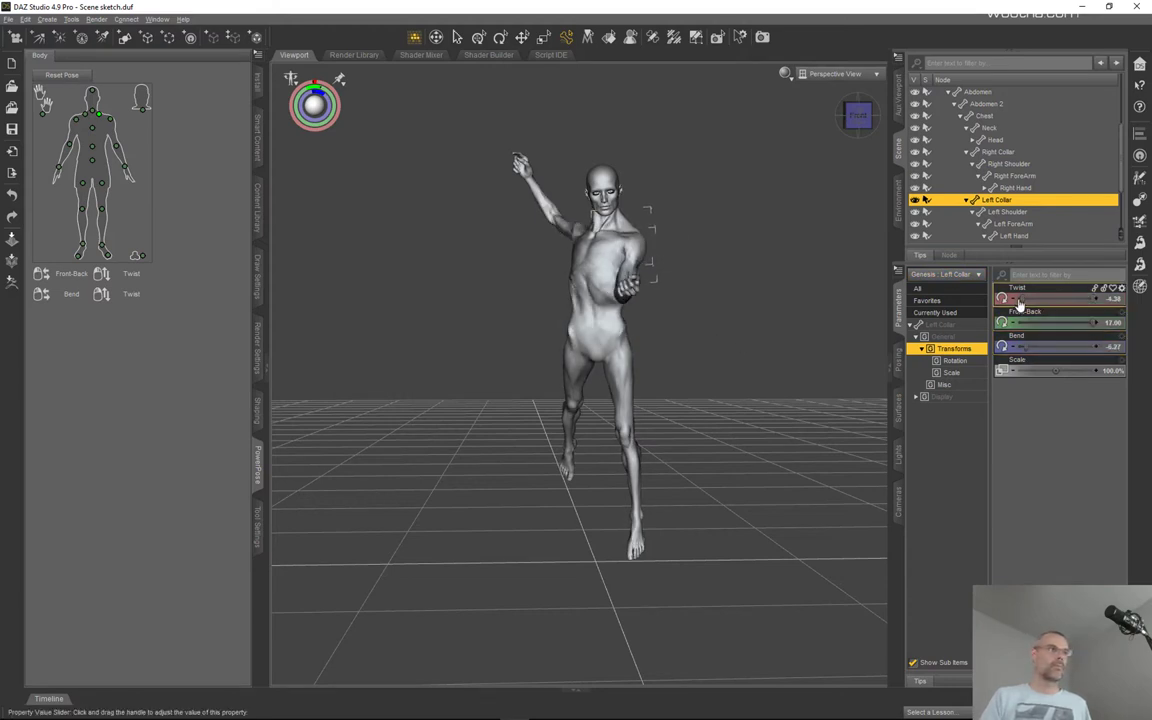
drag(1024, 297, 1031, 298)
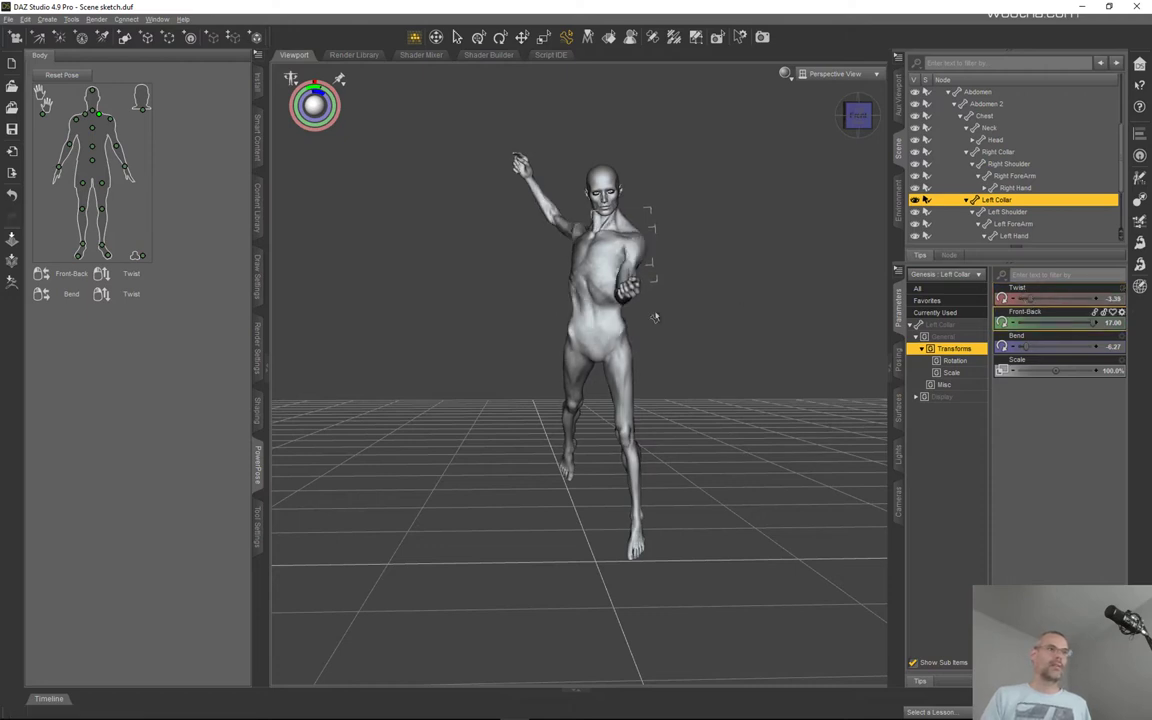
- Set the left shoulder's Front-Back rotation to about -16.13
click(113, 122)
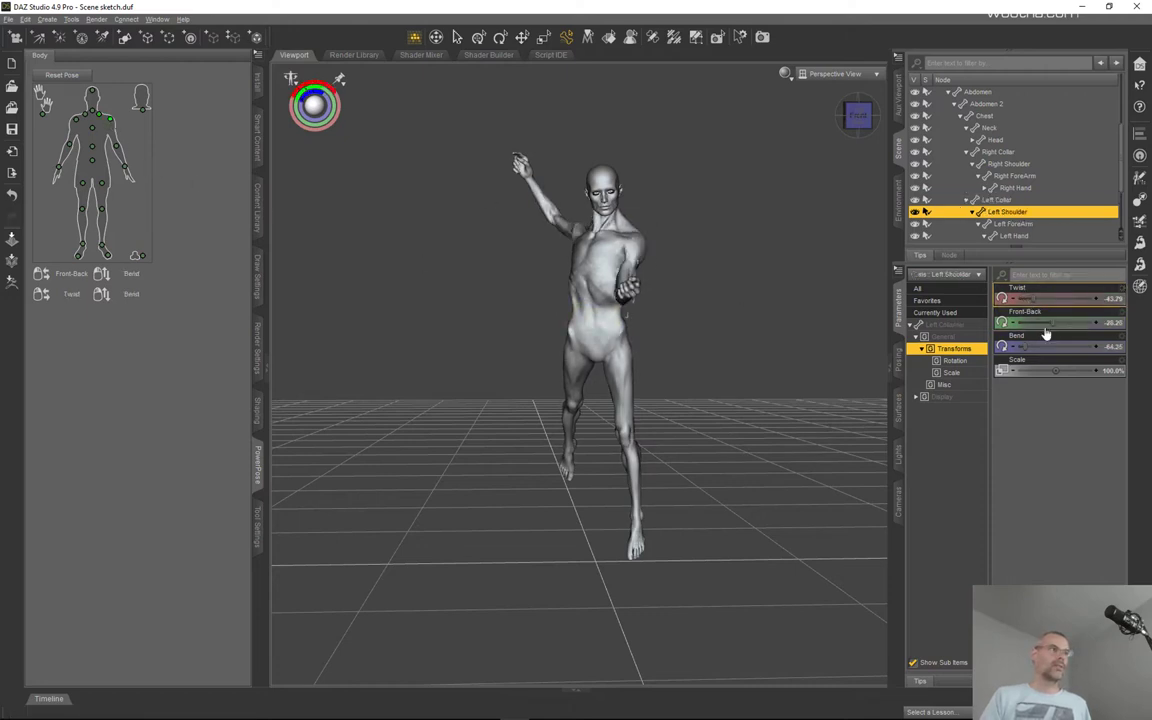
drag(1034, 298, 1060, 321)
key(ctrl+z)
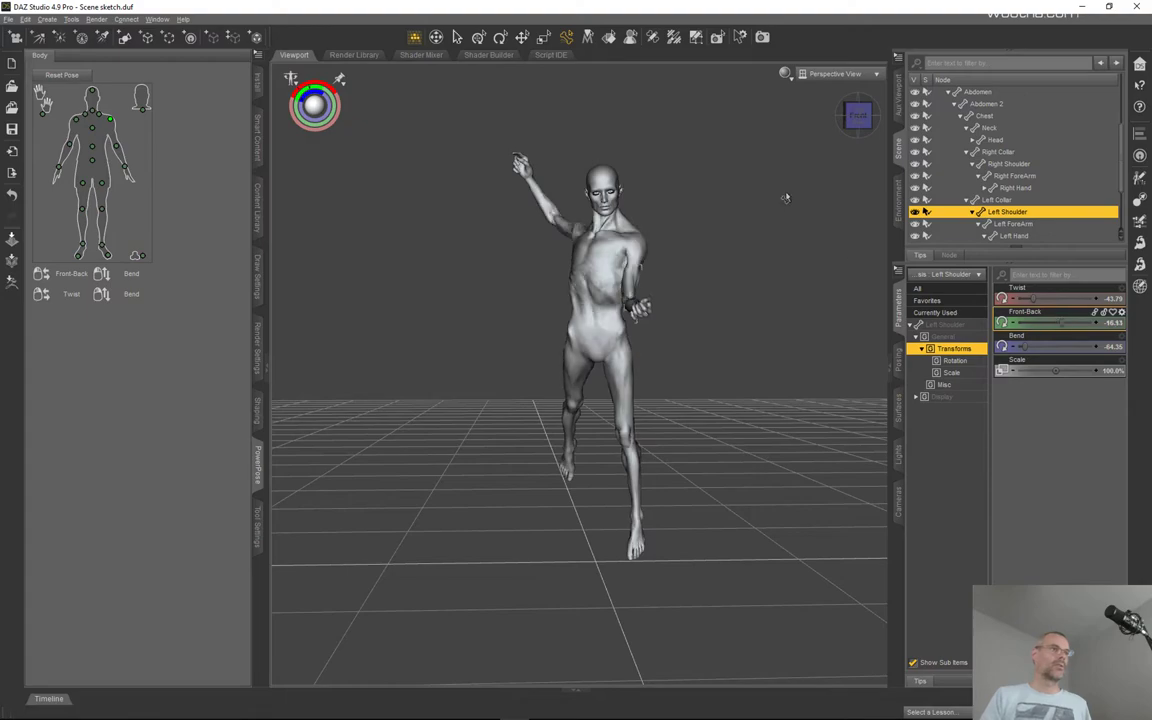
- Set the left hand's Side-Side rotation to 40.00
mouse_move(853, 122)
mouse_down()
mouse_move(762, 136)
mouse_move(872, 150)
mouse_move(908, 138)
mouse_move(920, 108)
mouse_move(858, 106)
mouse_move(858, 182)
mouse_move(882, 204)
mouse_move(858, 120)
mouse_up()
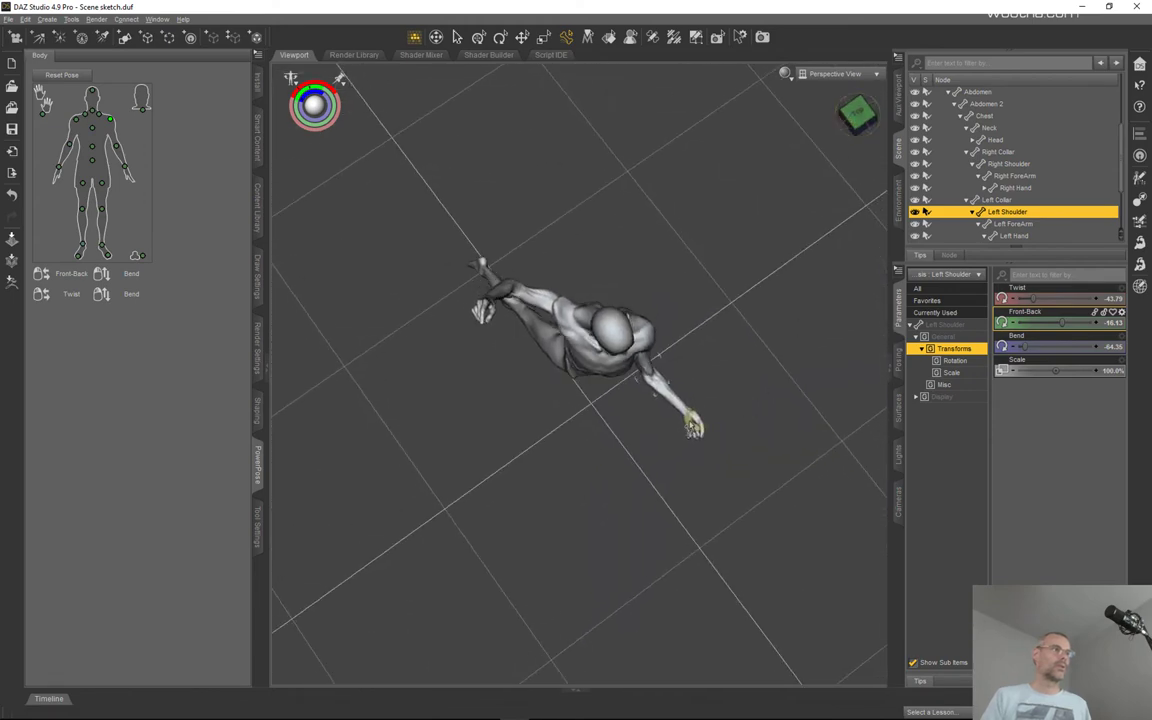
click(693, 425)
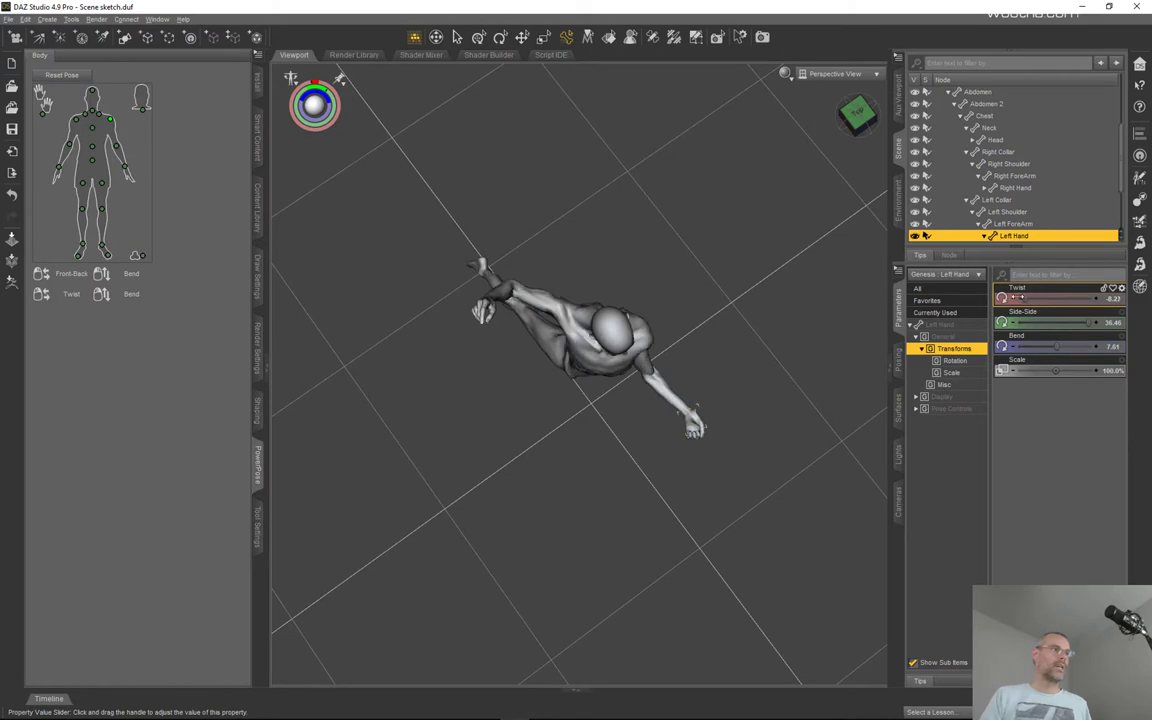
drag(1088, 322, 1126, 323)
drag(858, 114, 786, 154)
scroll(772, 262, down, 2)
scroll(771, 262, up, 5)
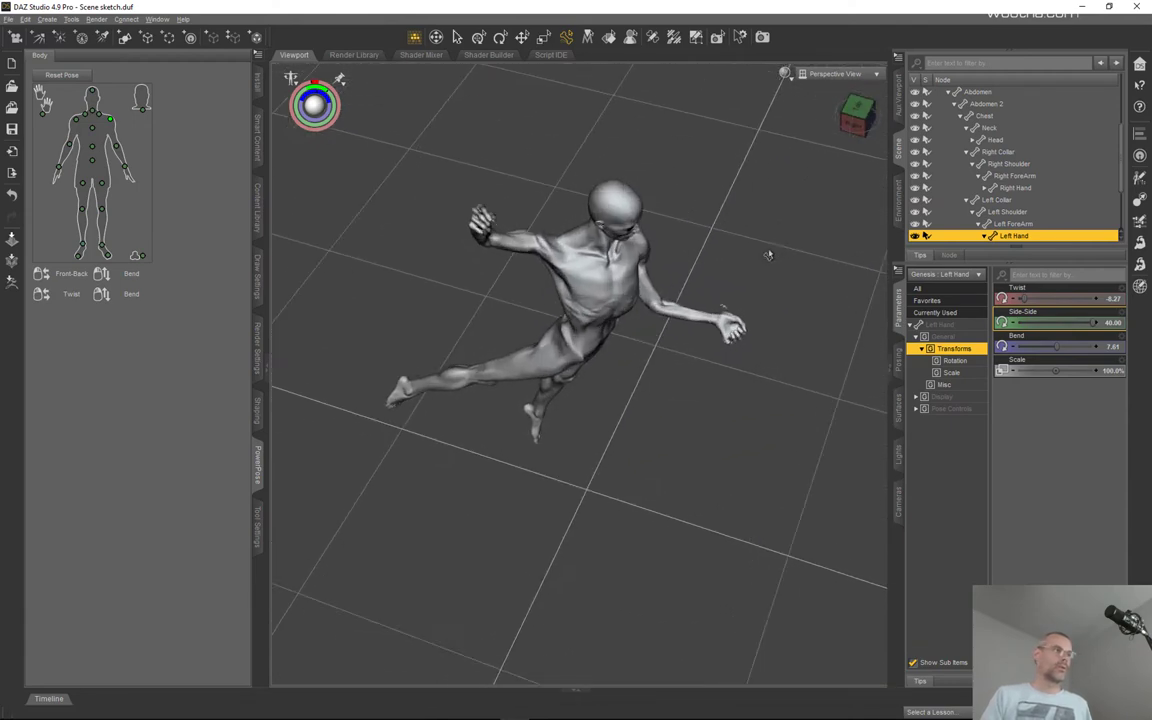
drag(864, 116, 922, 70)
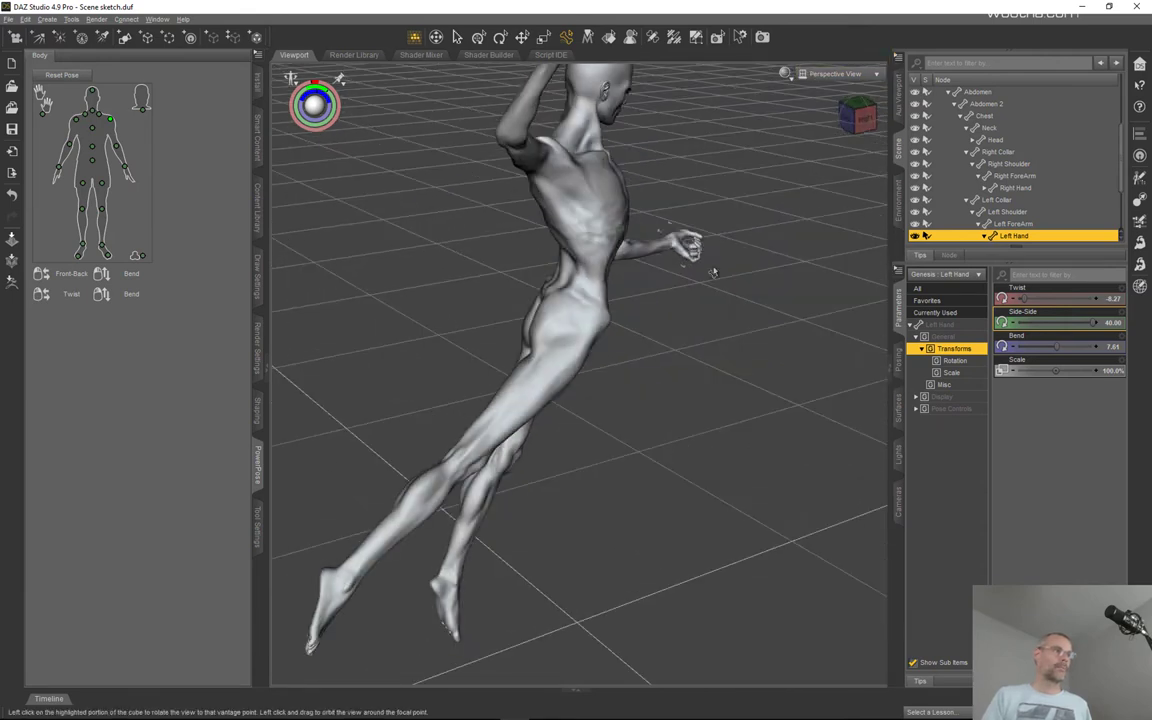
drag(685, 246, 692, 250)
drag(755, 232, 670, 270)
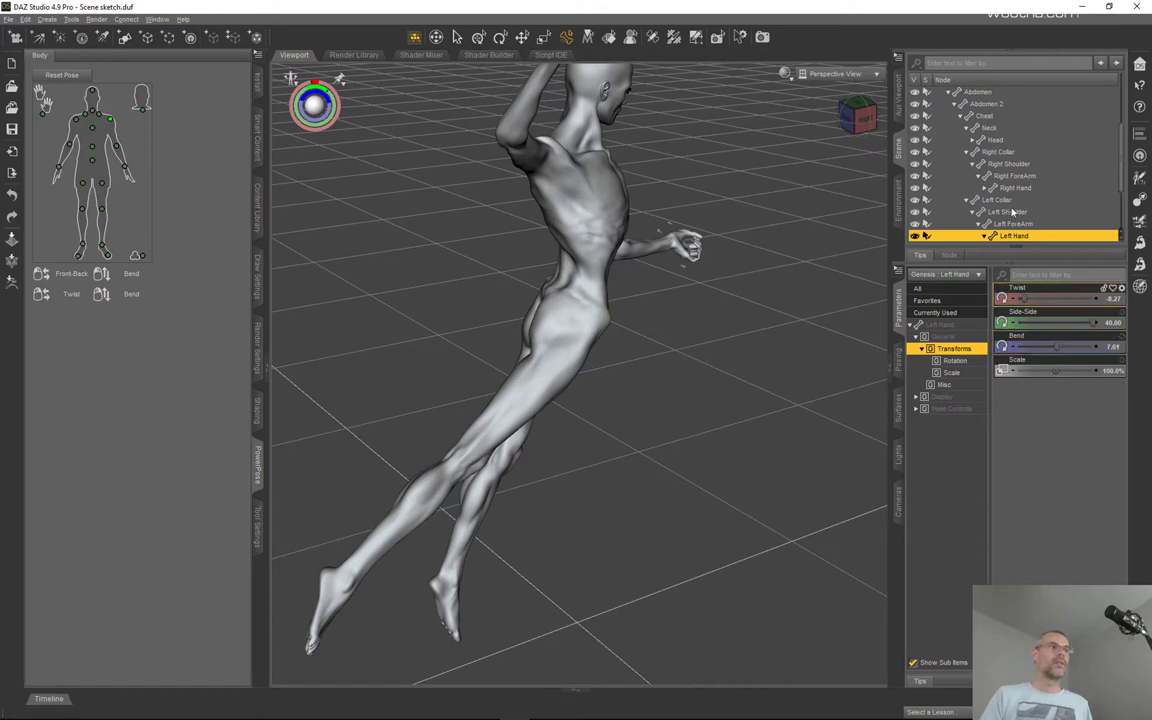
- Select the Left Carpal 2 bone and set its Bend to about -0.84
scroll(1017, 218, down, 2)
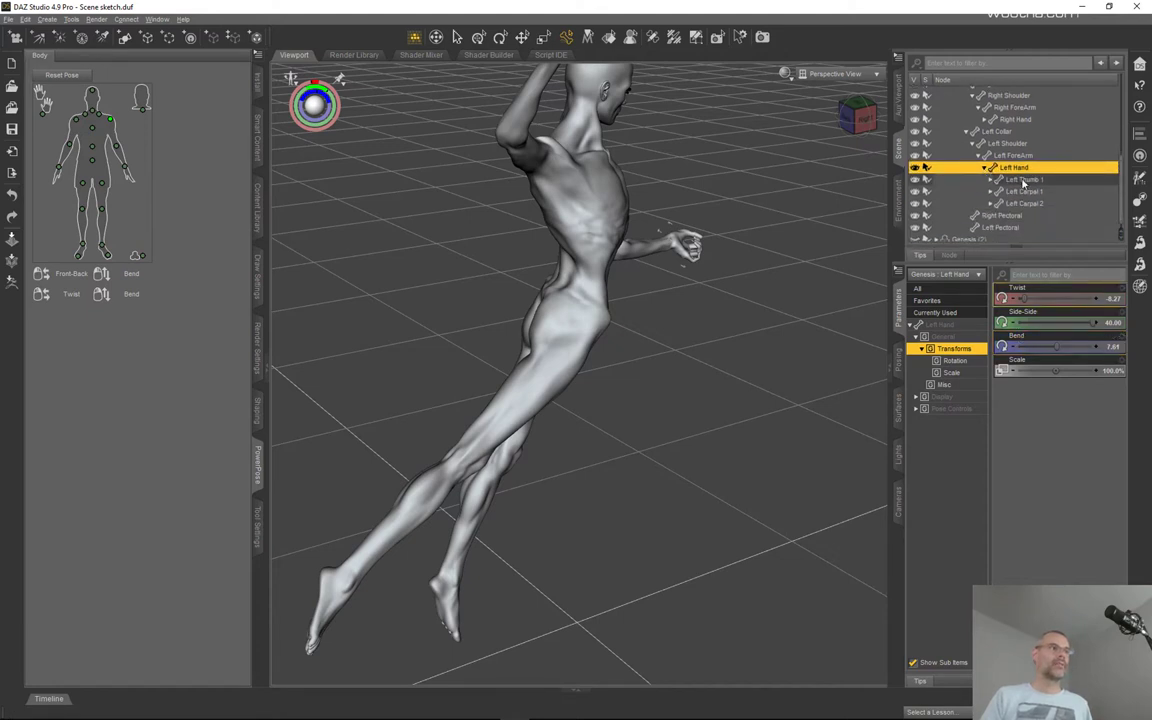
click(1023, 181)
click(1024, 192)
click(1025, 204)
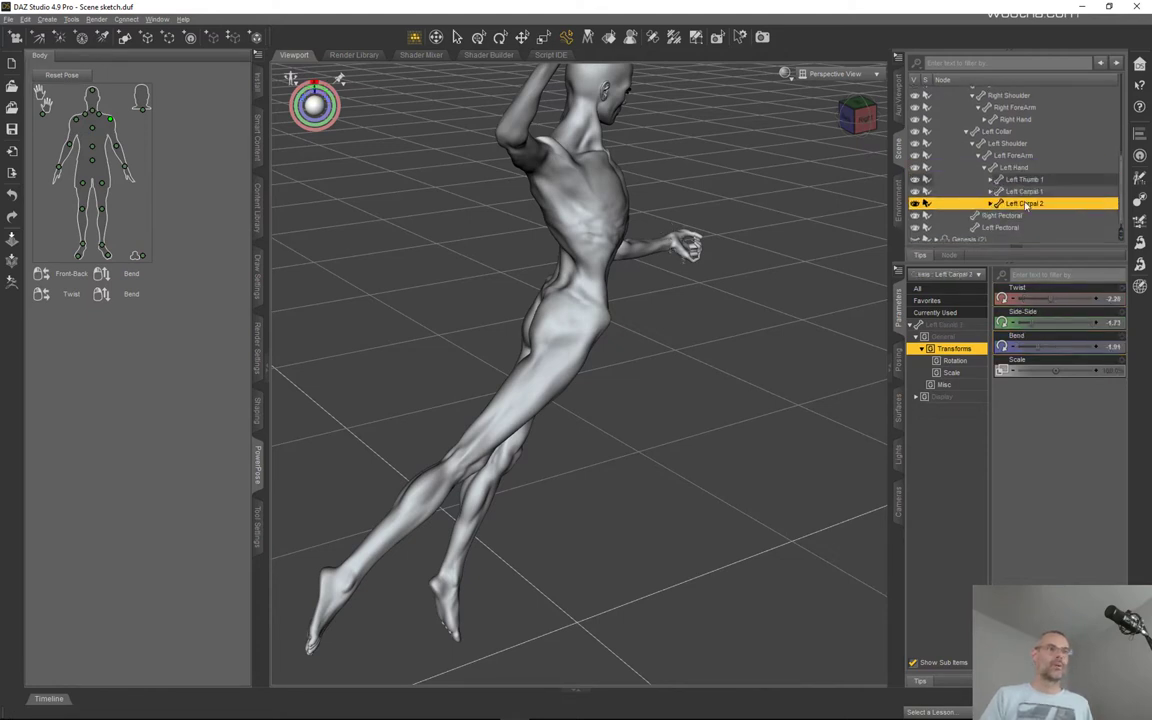
drag(1040, 346, 1062, 346)
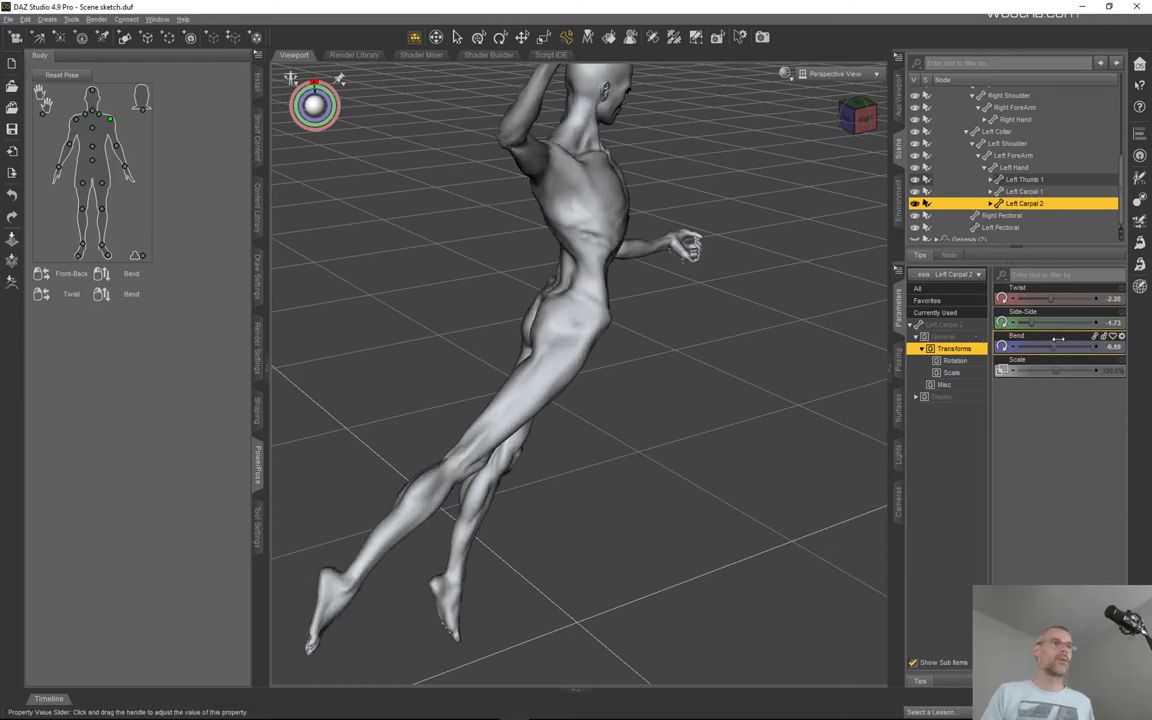
- Switch PowerPose to the hands template and rotate the base joint of the left pinky
click(858, 108)
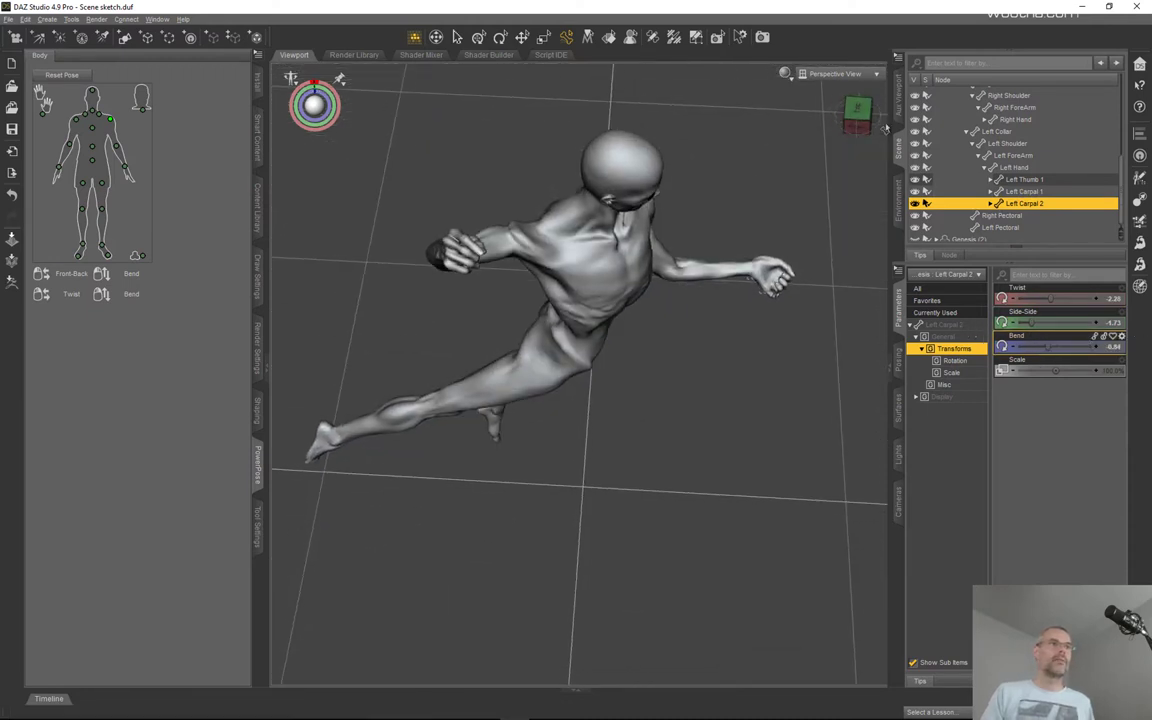
click(1011, 157)
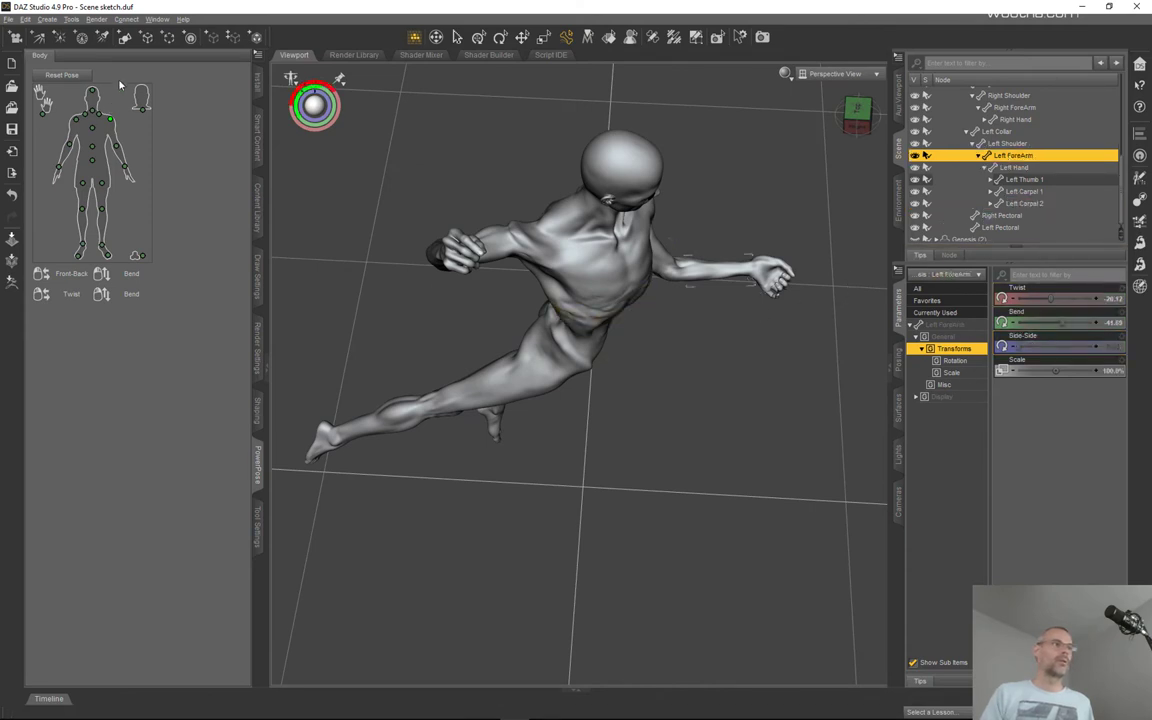
click(41, 97)
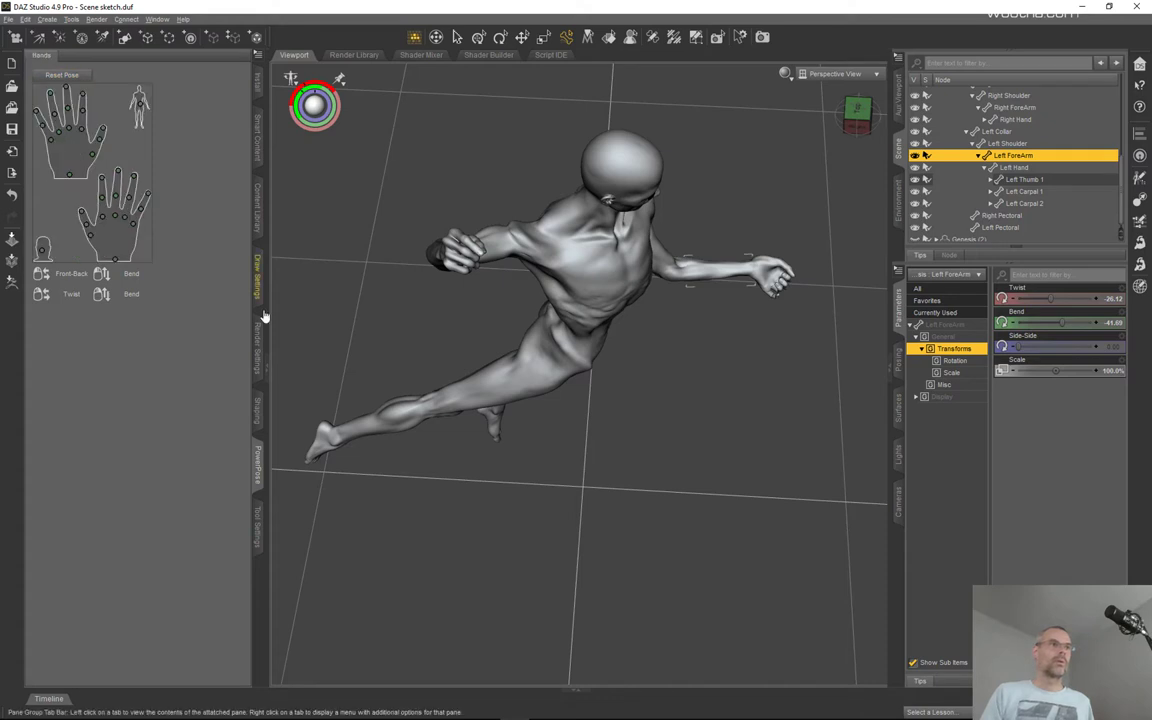
click(133, 227)
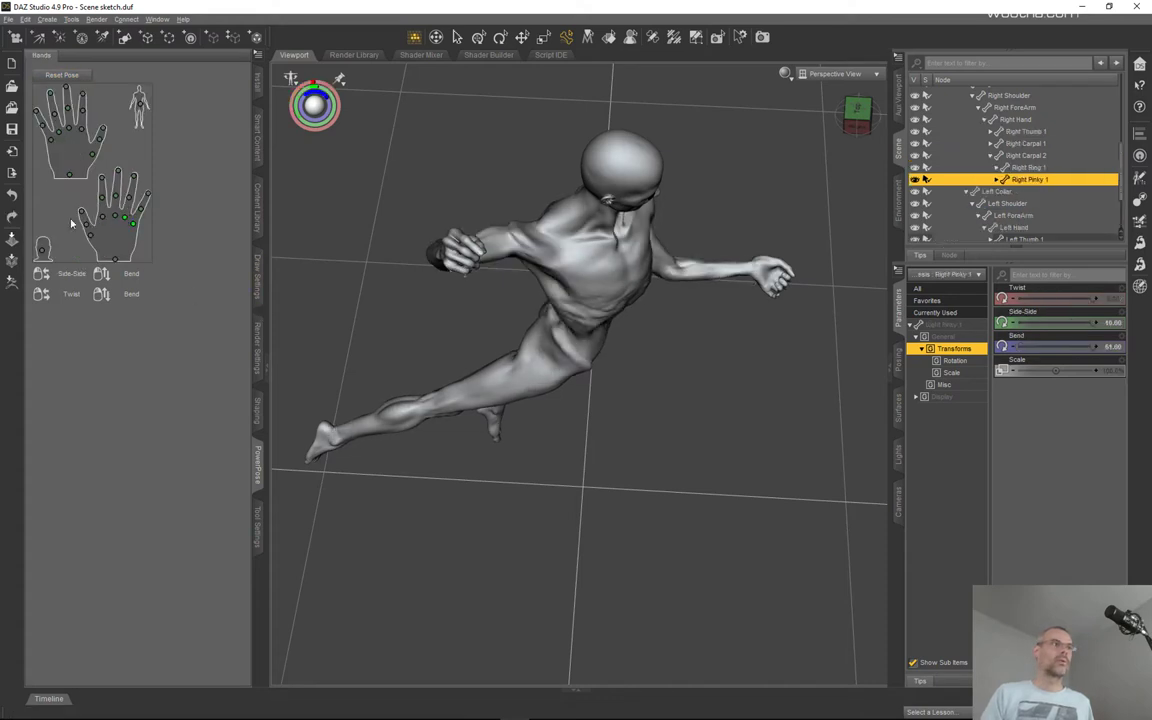
drag(53, 145, 73, 167)
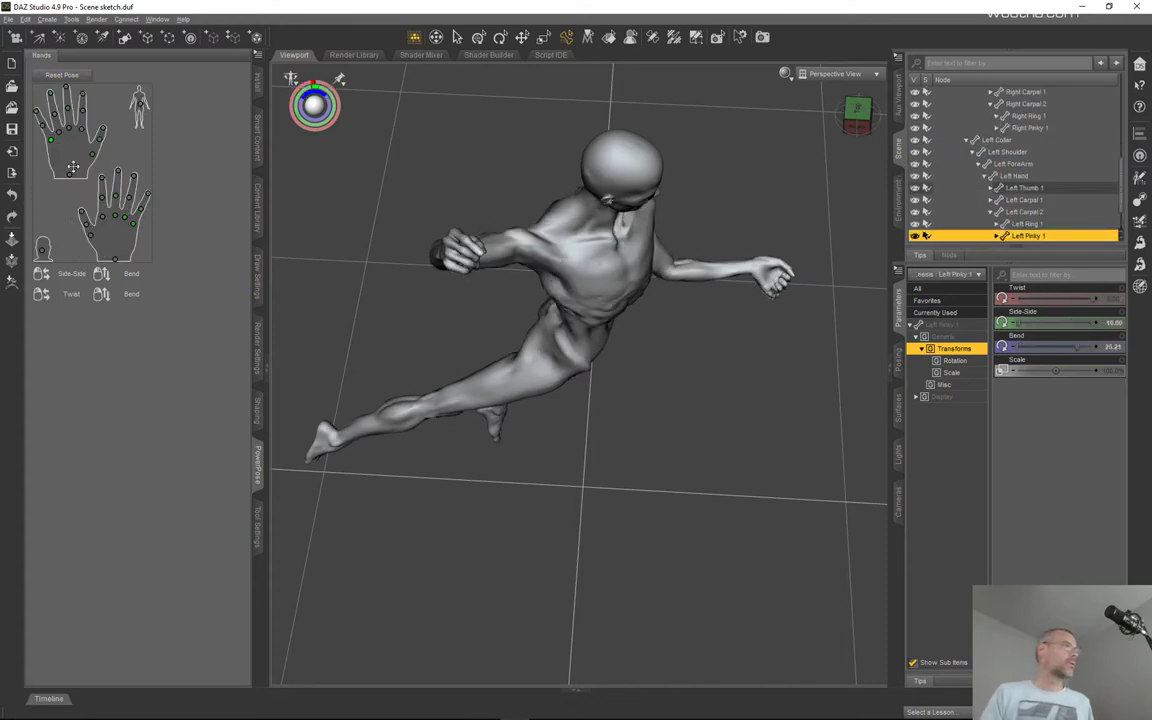
drag(28, 95, 40, 90)
- Bend the base joints of the left ring finger and left middle finger
click(50, 106)
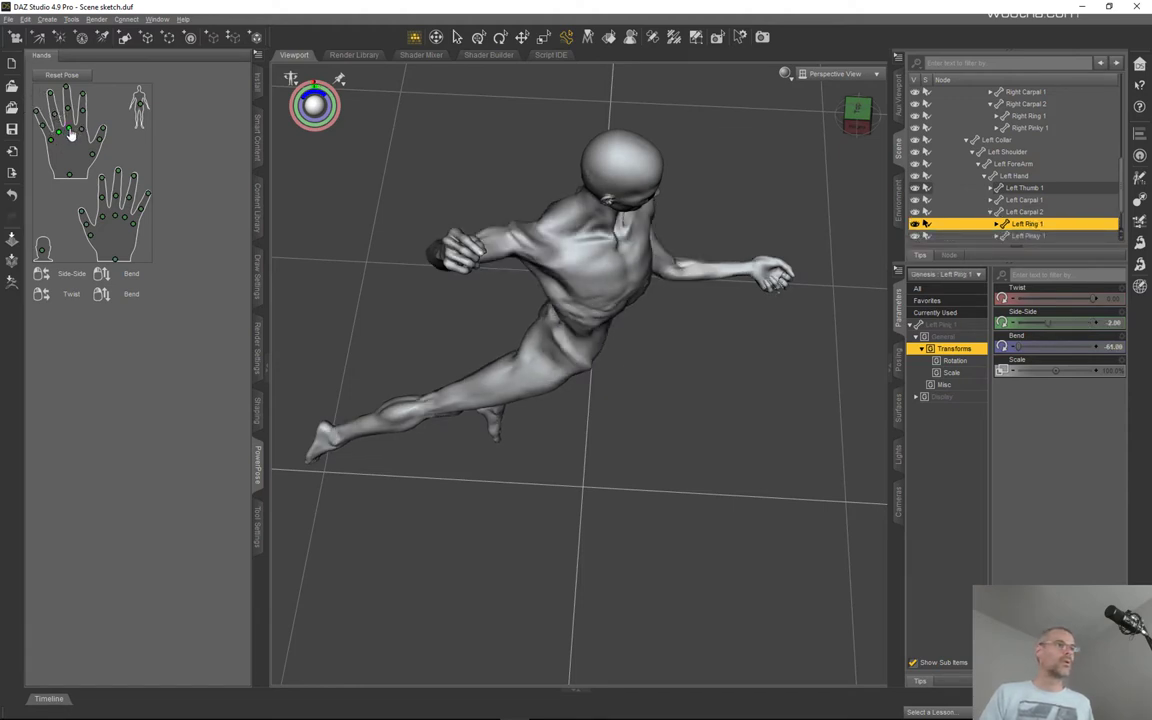
click(71, 131)
drag(76, 145, 67, 151)
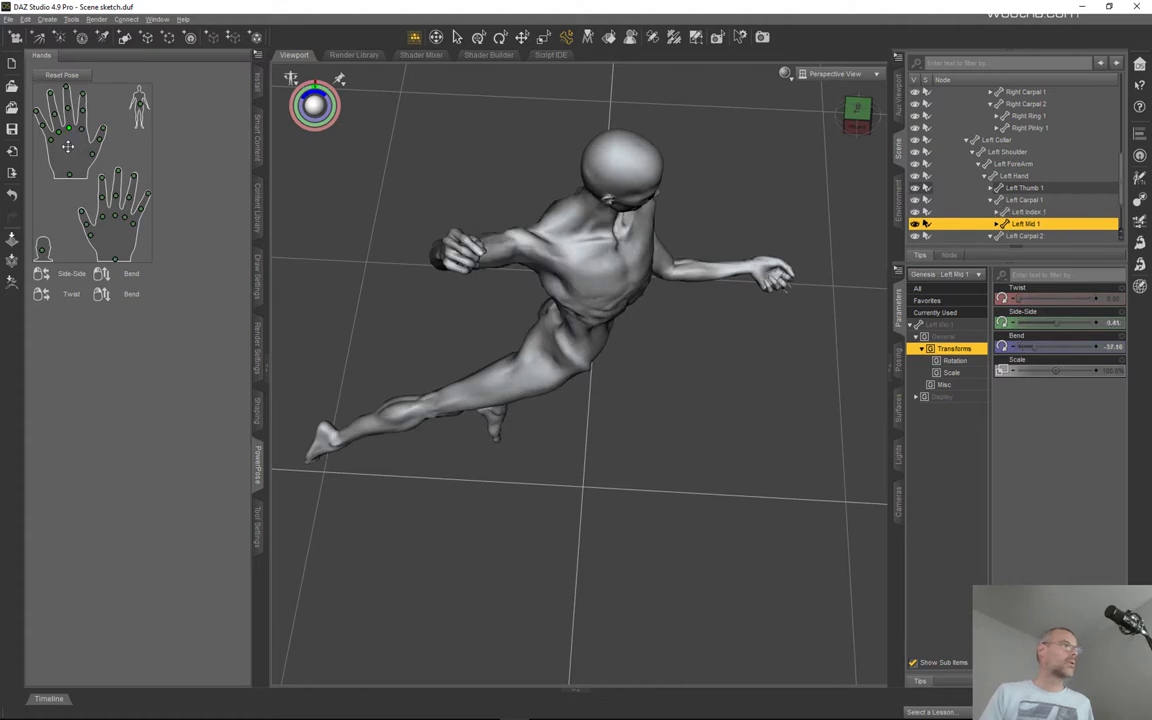
- Set the left index finger's base joint to Side-Side 10.00 and Bend about 3.16, and the left pinky's to Side-Side 9.78 and Bend -61.00
click(89, 148)
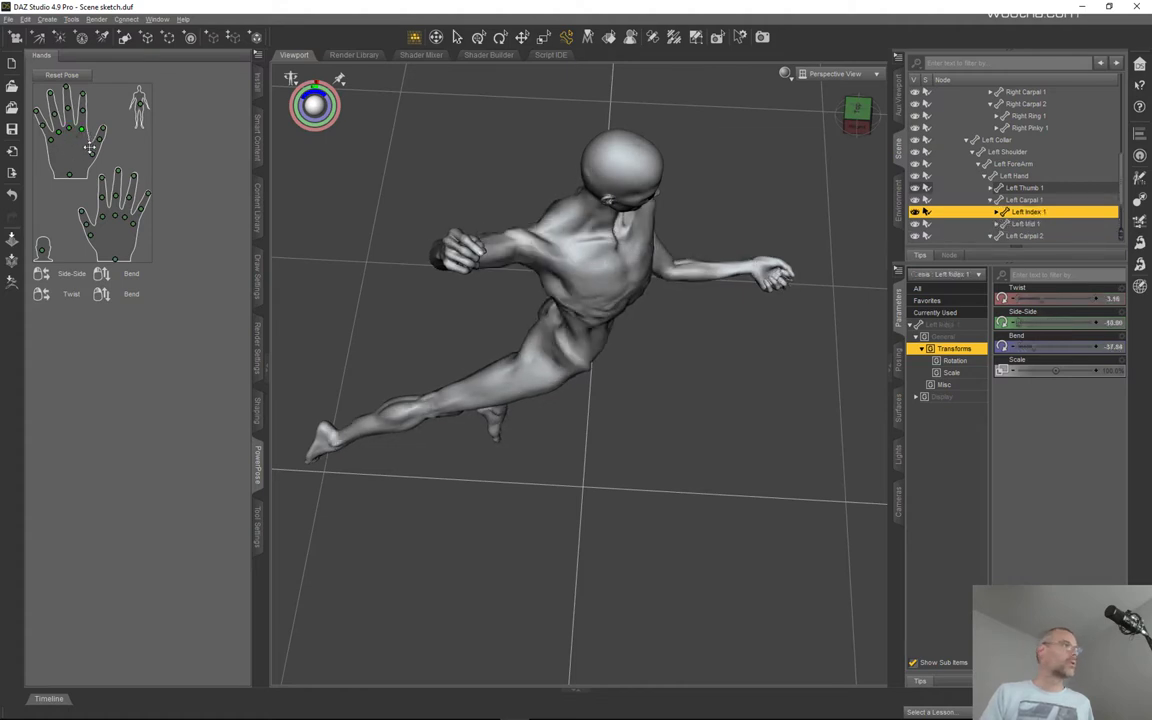
drag(89, 148, 70, 166)
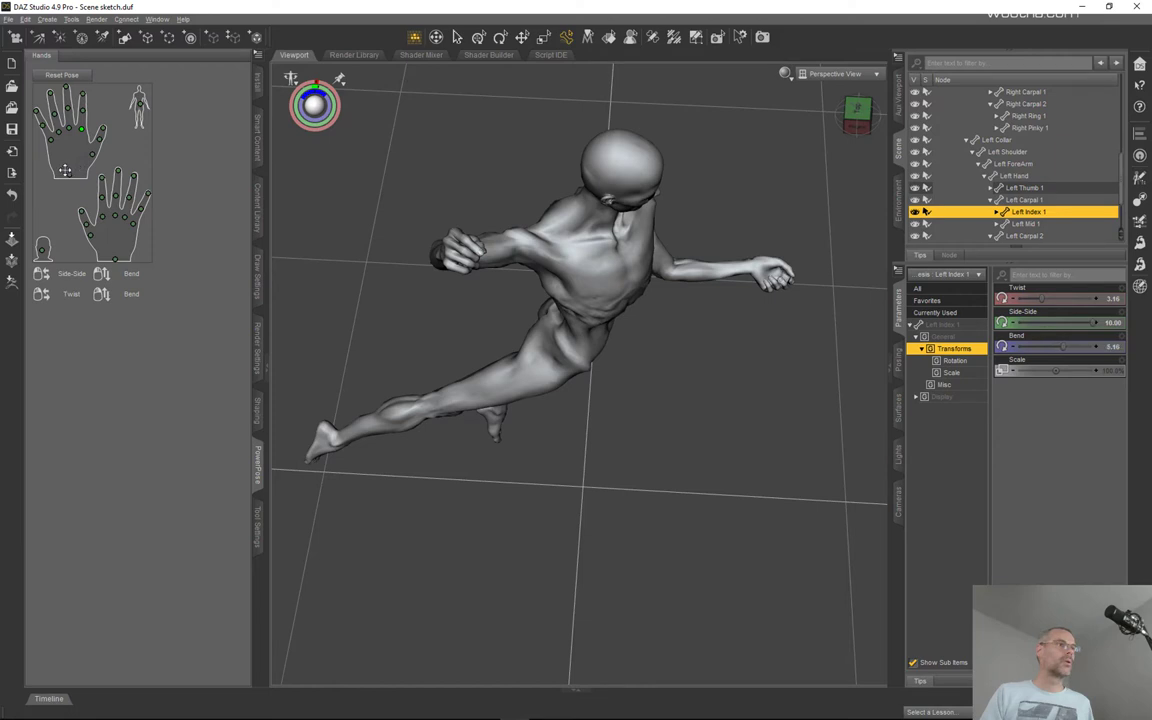
drag(53, 168, 54, 168)
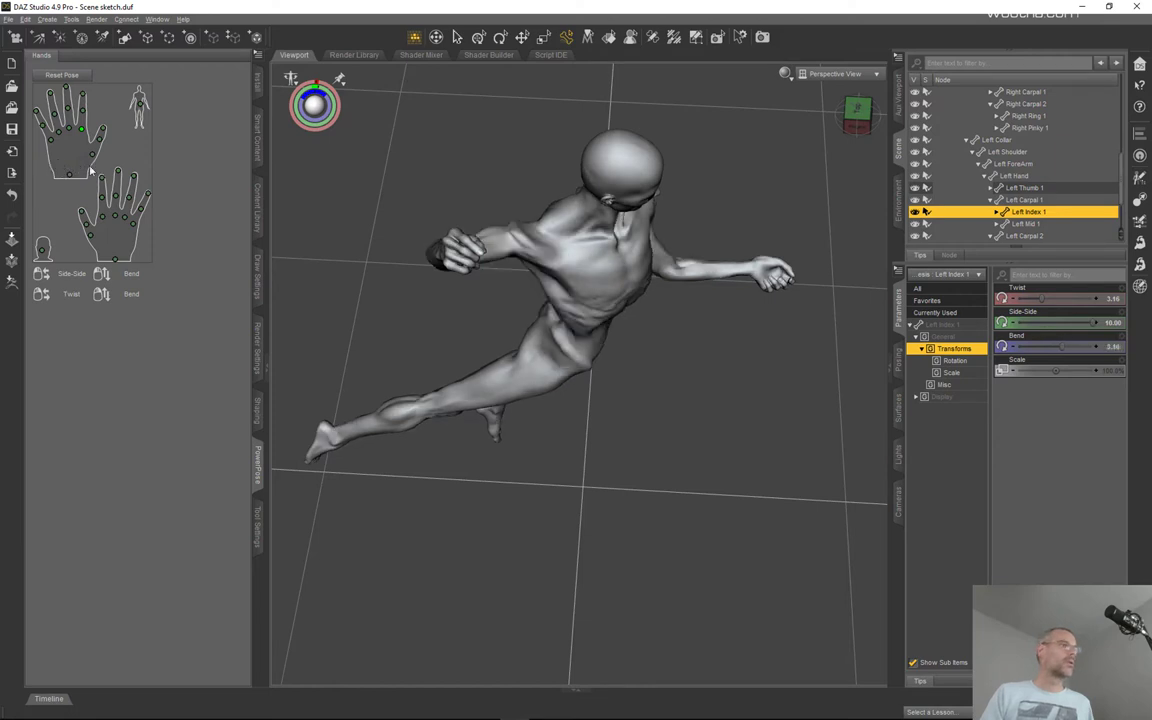
click(49, 142)
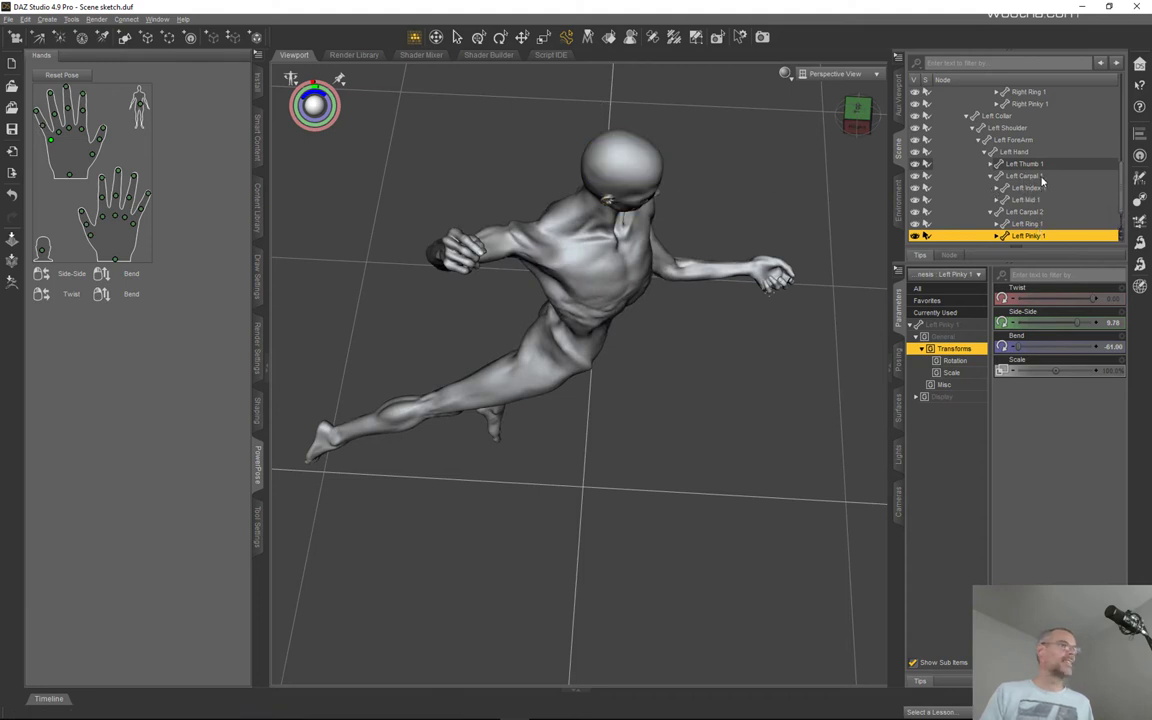
- Try to twist the Left Carpal 1 bone, and undo the change
click(1025, 176)
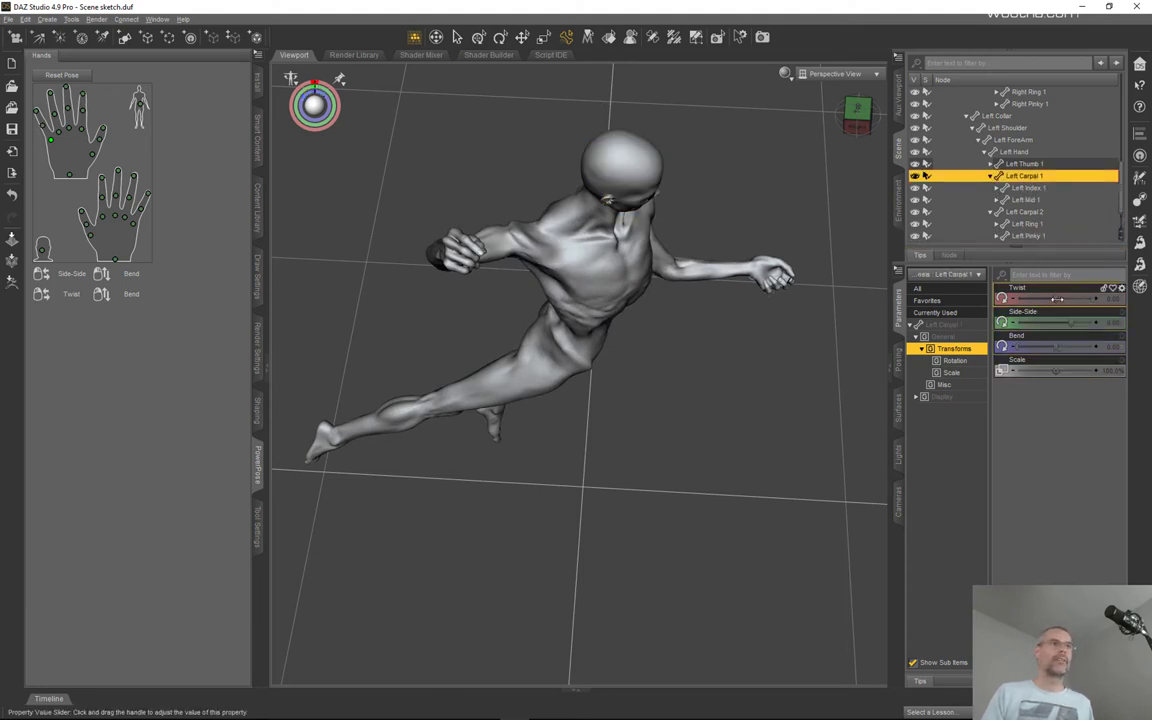
drag(1063, 299, 1095, 299)
key(ctrl+z)
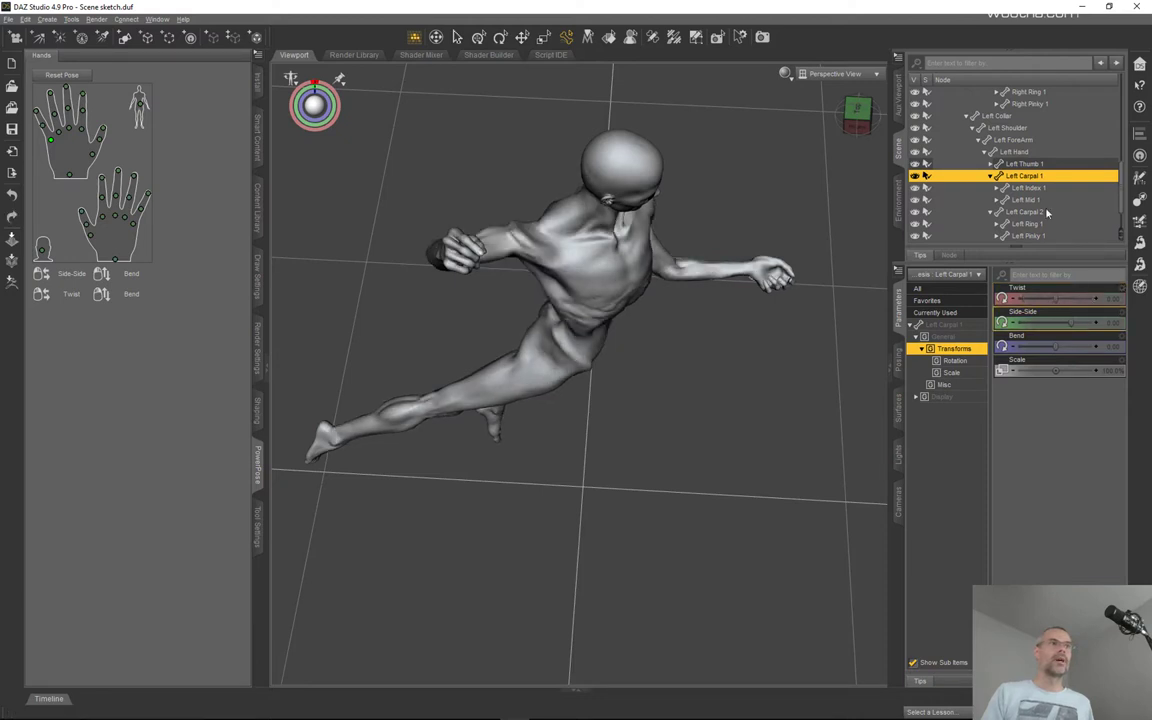
- Turn off the Bend limits of the Left Carpal 2 bone and set its Bend to about -13.47
click(992, 176)
click(1012, 189)
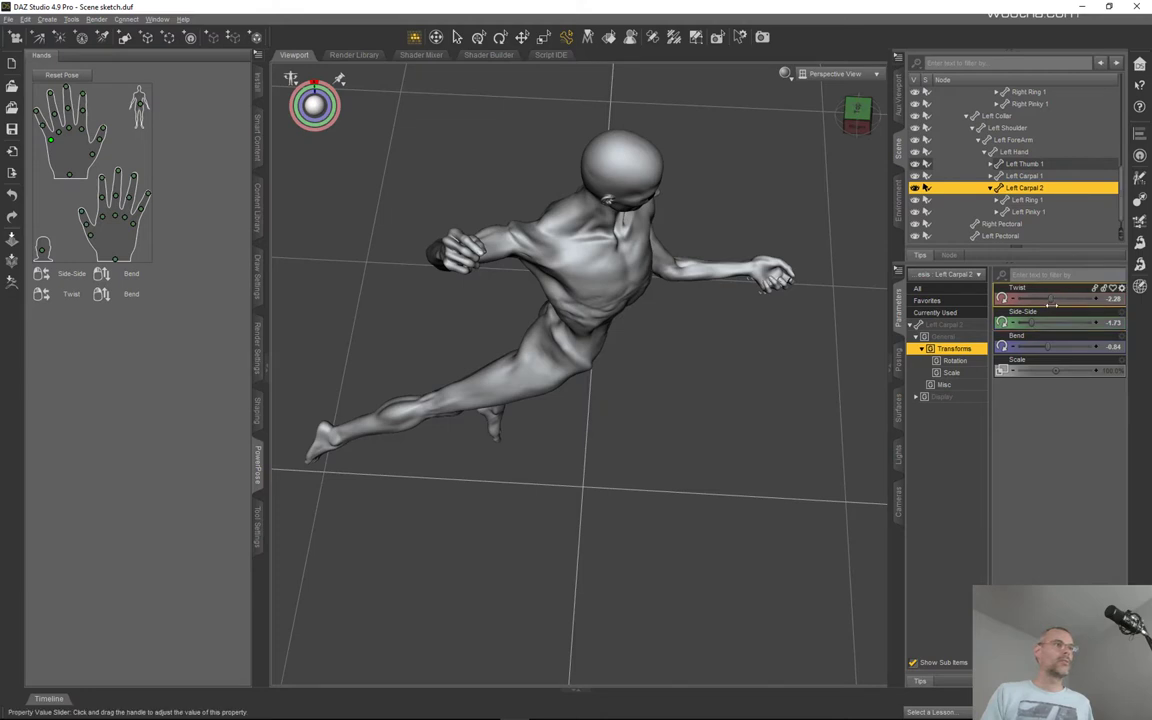
drag(1047, 347, 956, 318)
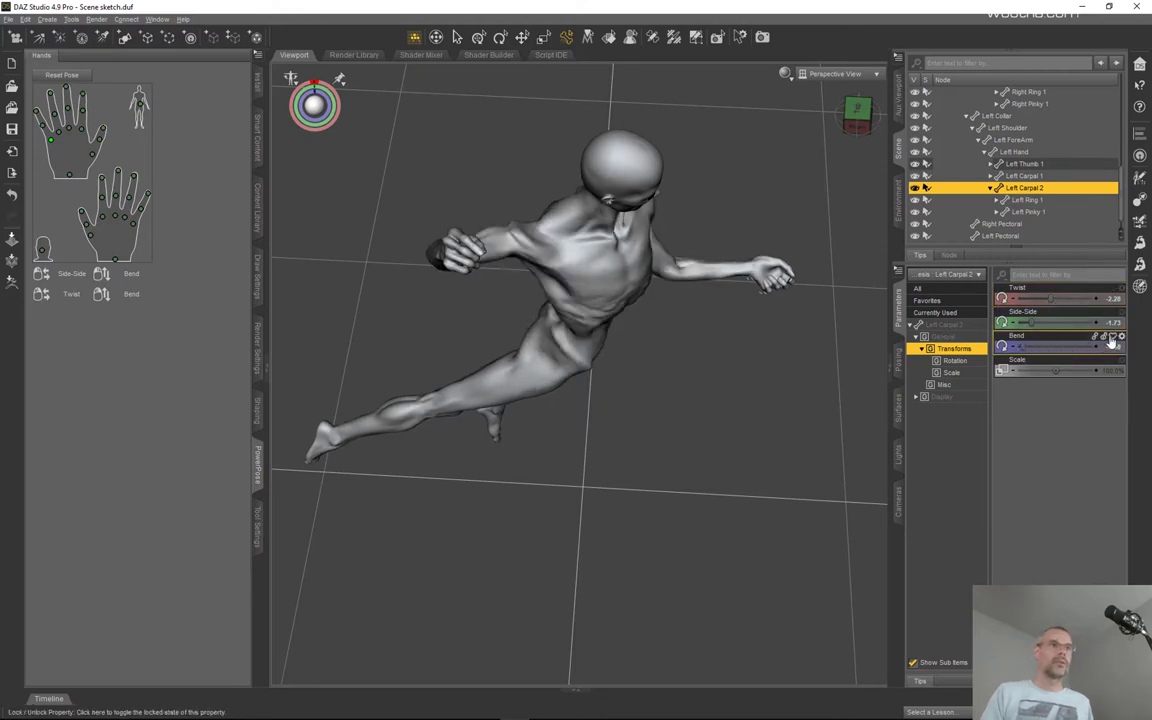
click(1111, 340)
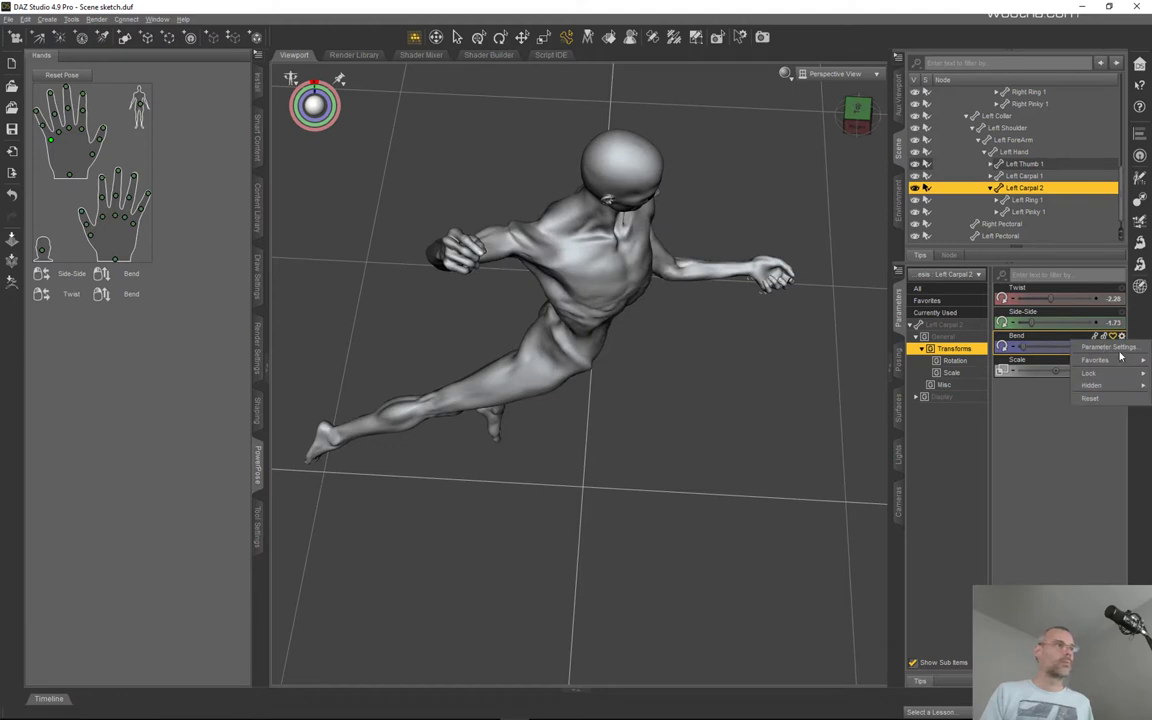
click(1108, 347)
click(619, 349)
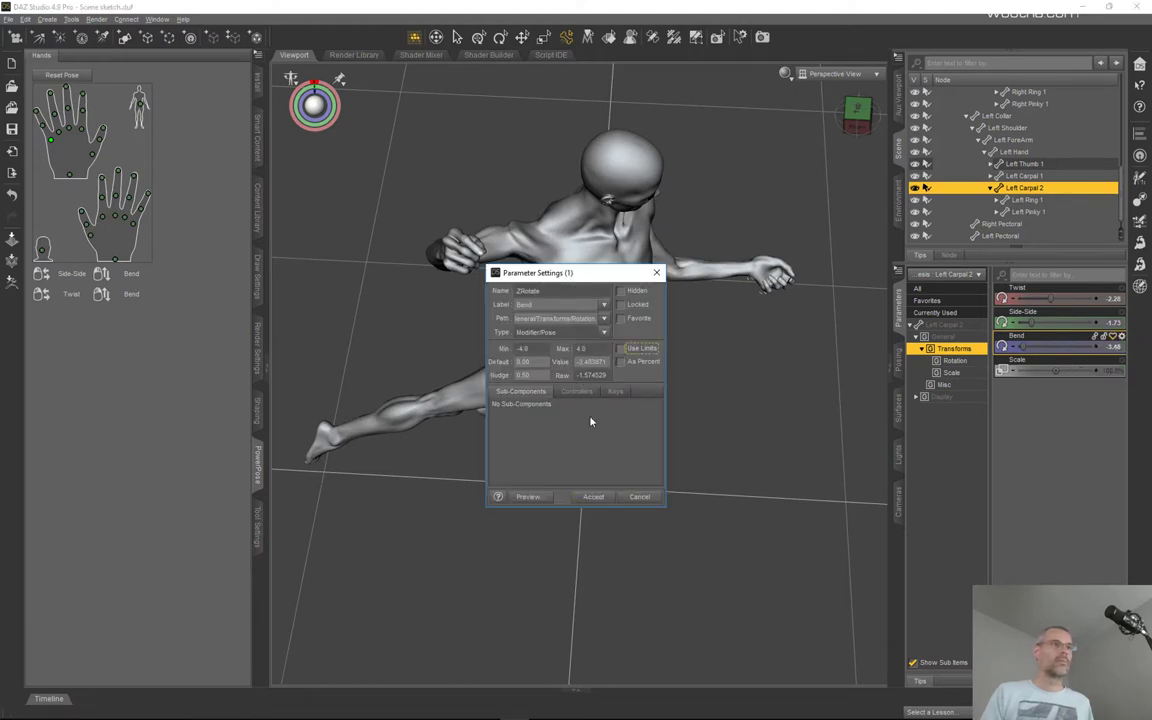
click(596, 498)
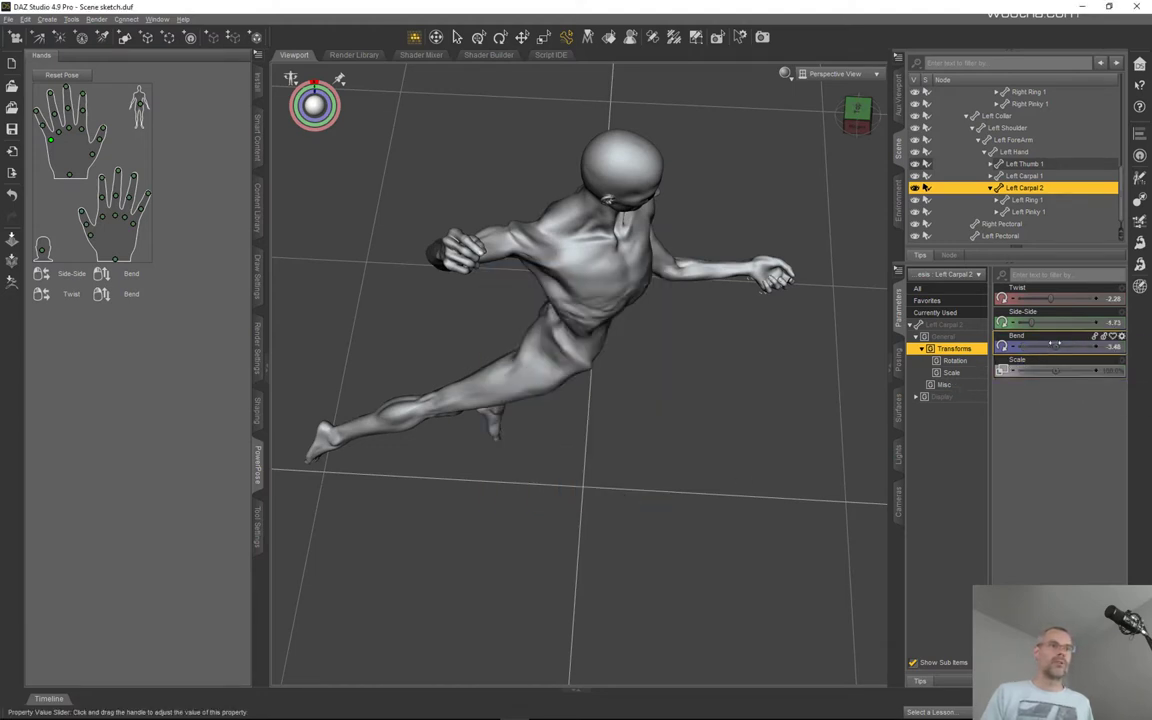
drag(1055, 345, 1042, 345)
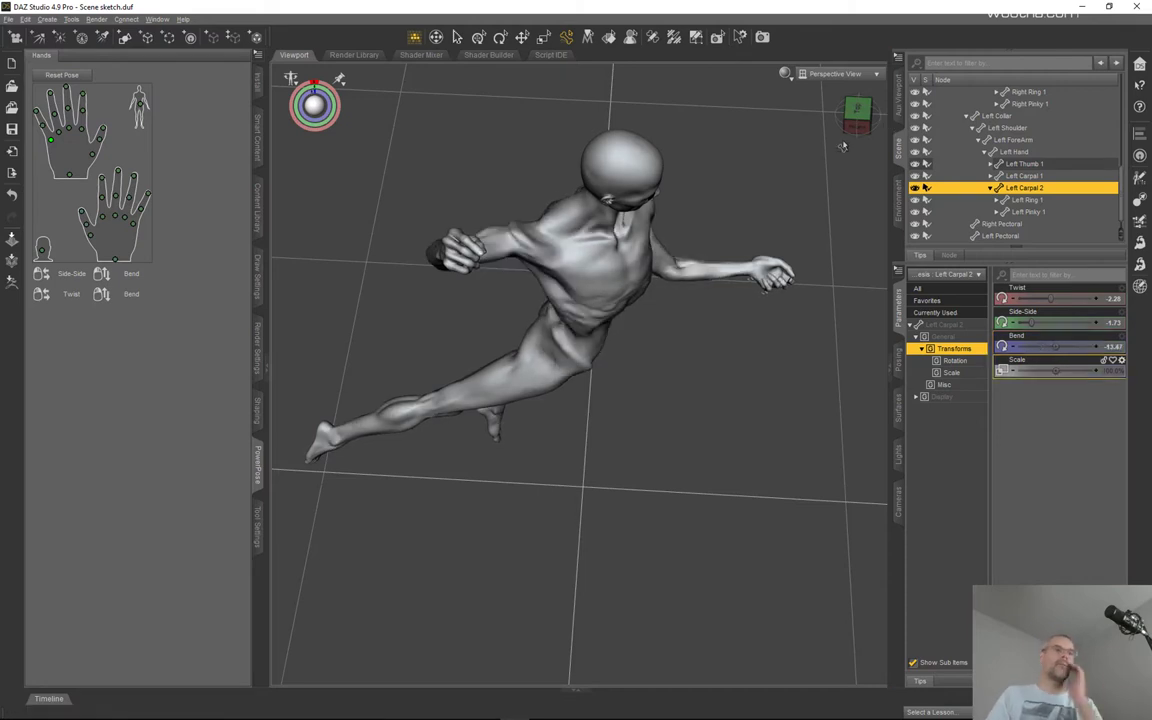
- Adjust the left ring finger's base joint to Side-Side 4.00 and Bend about -43.76
click(857, 112)
mouse_move(857, 120)
mouse_down()
mouse_move(859, 135)
mouse_move(906, 132)
mouse_move(832, 122)
mouse_move(860, 113)
mouse_move(850, 122)
mouse_up()
scroll(779, 257, up, 3)
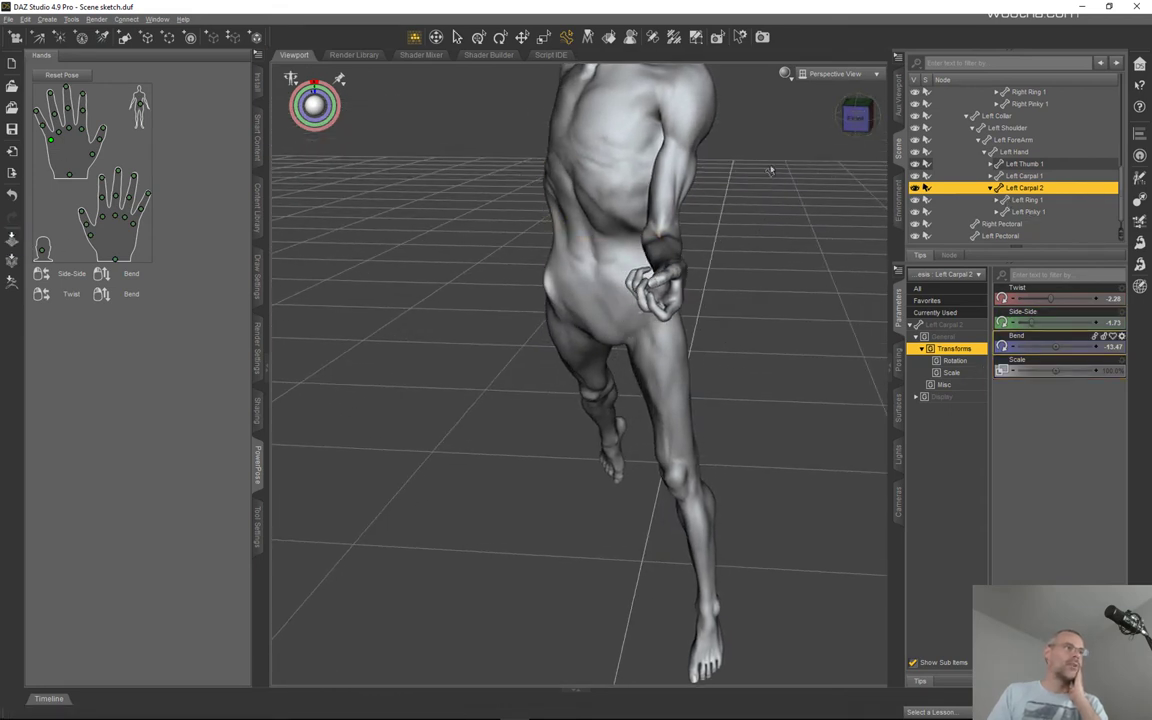
drag(860, 118, 855, 142)
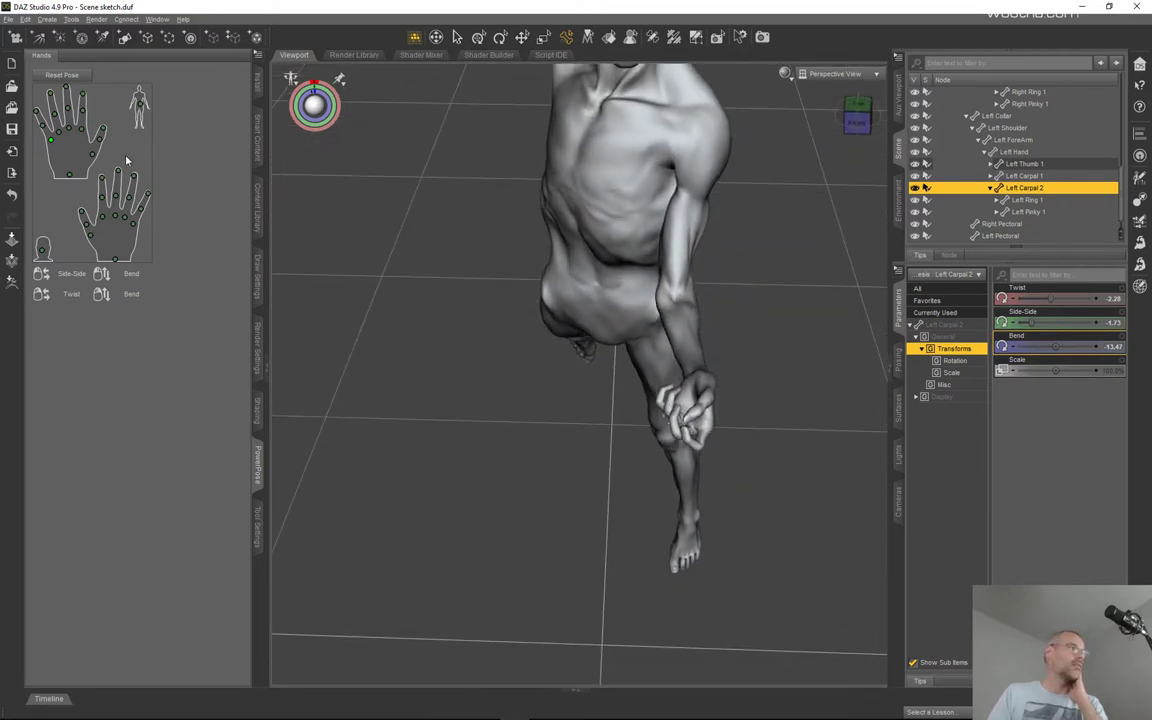
drag(51, 143, 45, 130)
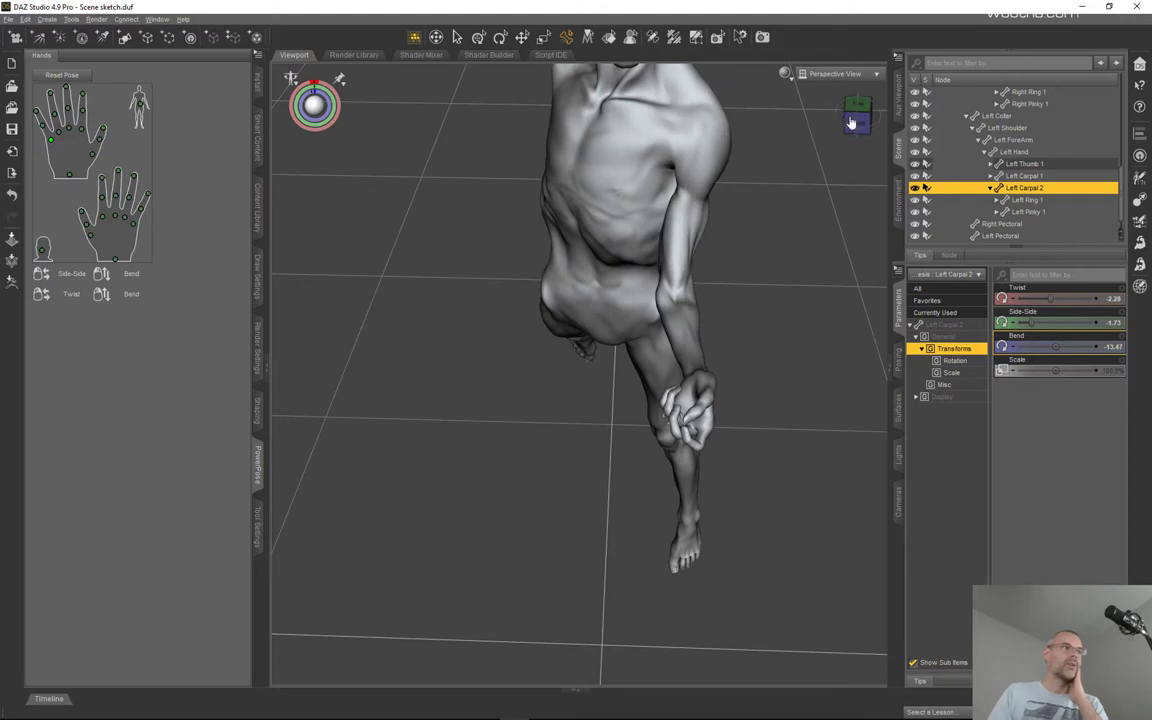
drag(859, 122, 899, 119)
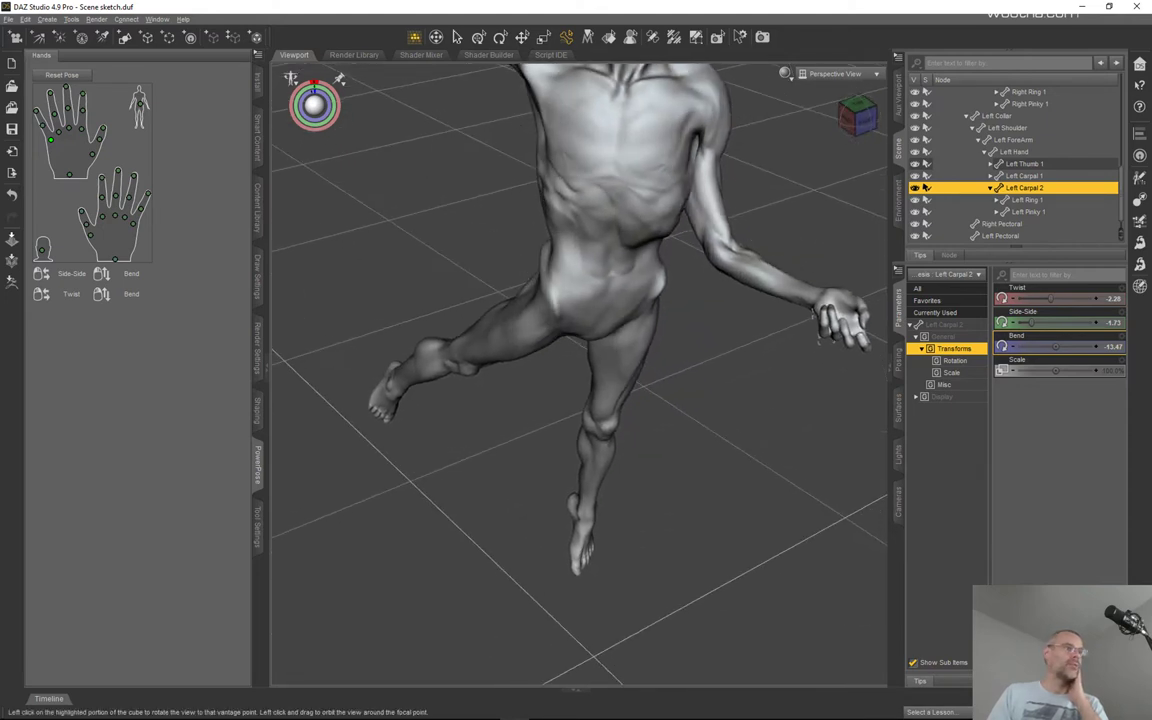
mouse_move(55, 147)
mouse_down()
mouse_move(38, 140)
mouse_move(52, 128)
mouse_up()
click(58, 136)
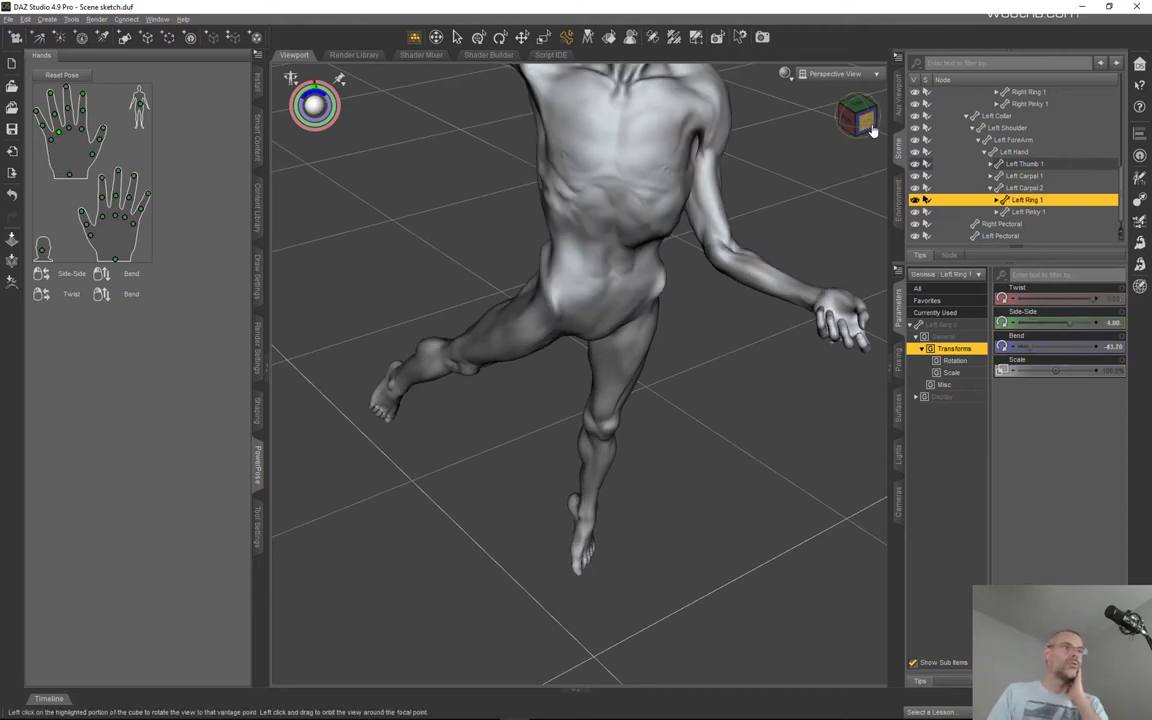
- Examine the figure's whole pose from the front and from its right side
click(857, 106)
mouse_move(857, 113)
mouse_down()
mouse_move(836, 72)
mouse_move(888, 88)
mouse_move(835, 72)
mouse_move(872, 121)
mouse_move(862, 114)
mouse_up()
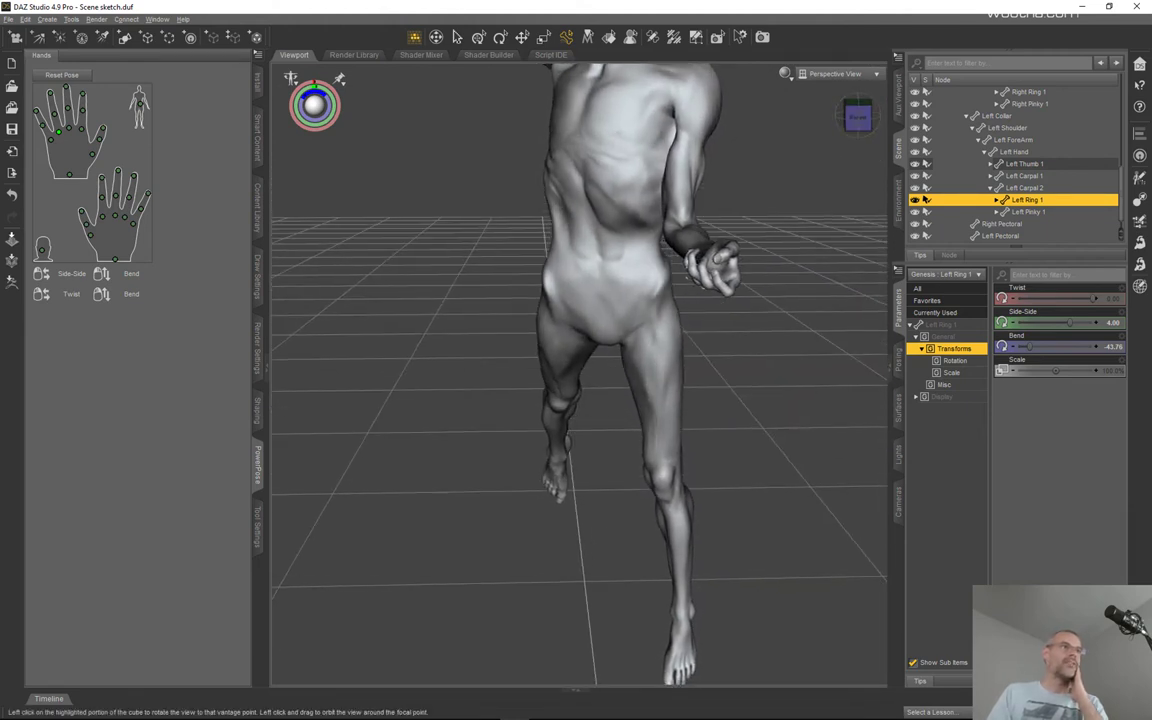
scroll(776, 187, down, 5)
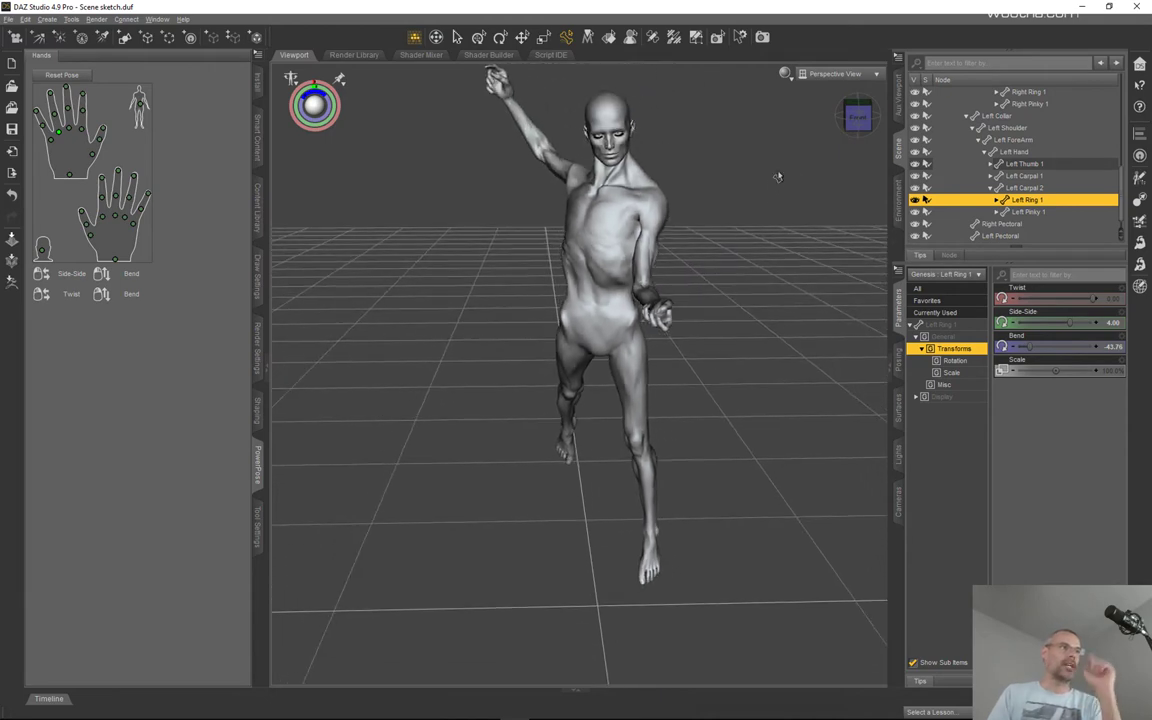
drag(858, 130, 843, 126)
click(852, 117)
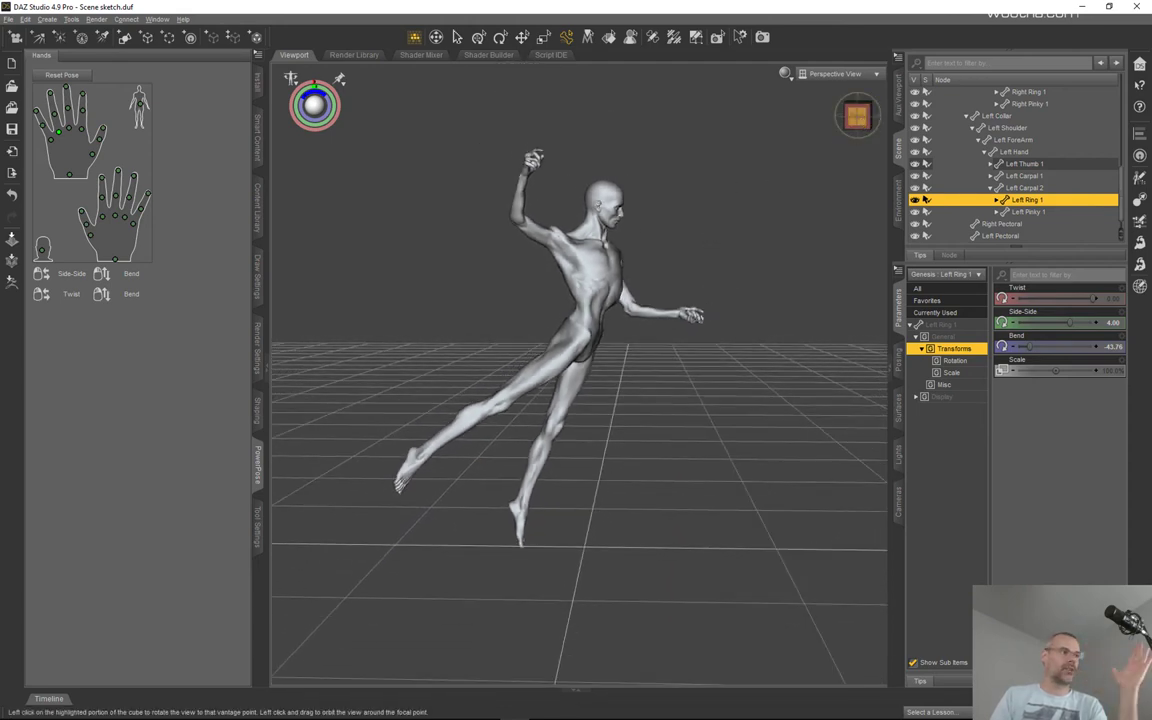
click(857, 114)
drag(857, 114, 890, 106)
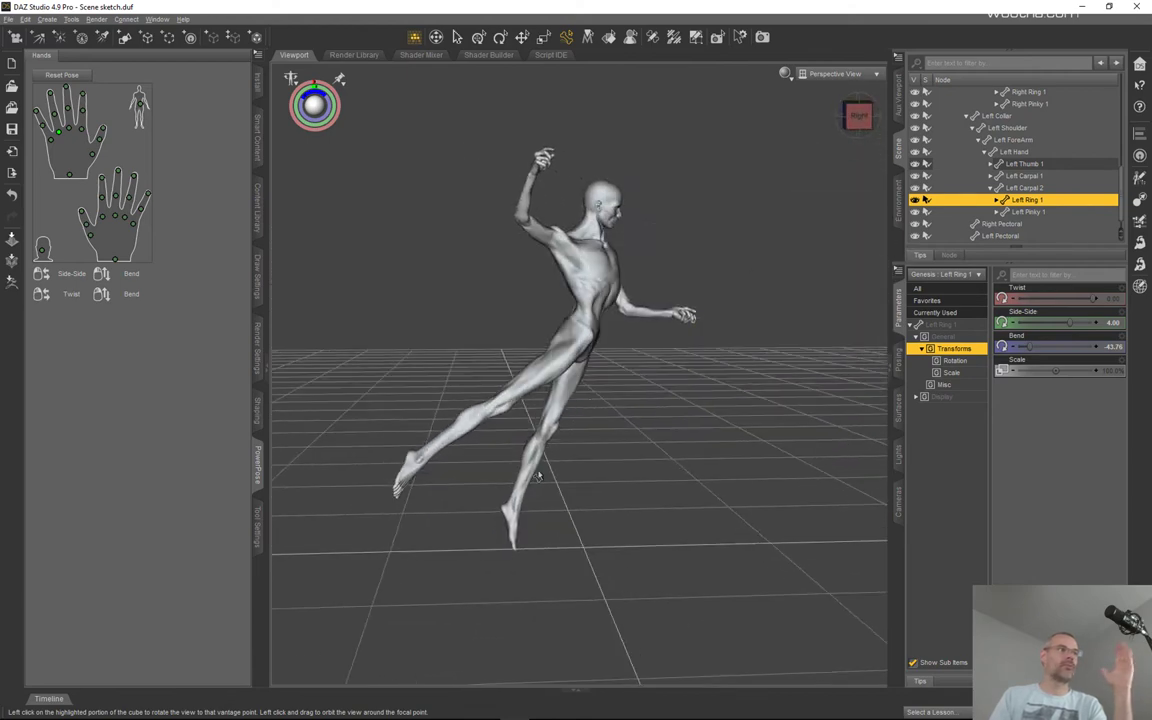
- Move the left foot forward beneath the torso and lift the right foot higher and farther behind the body
drag(516, 534, 586, 534)
mouse_move(867, 118)
mouse_down()
mouse_move(880, 158)
mouse_move(859, 111)
mouse_up()
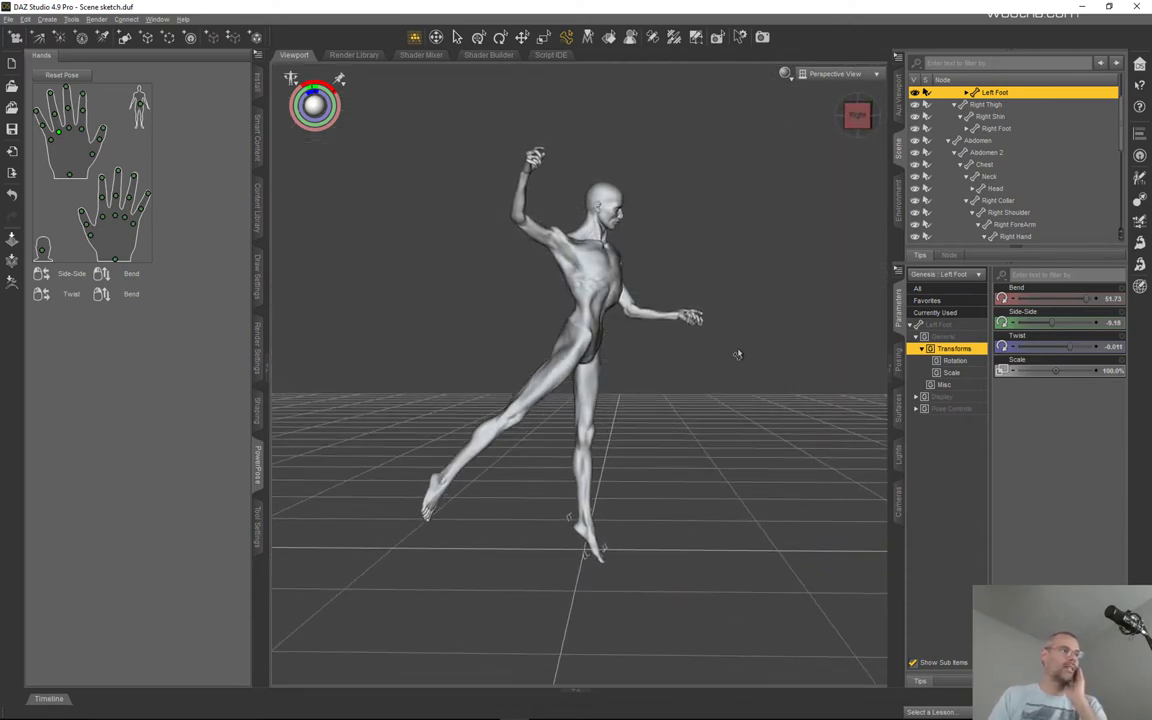
drag(590, 545, 569, 546)
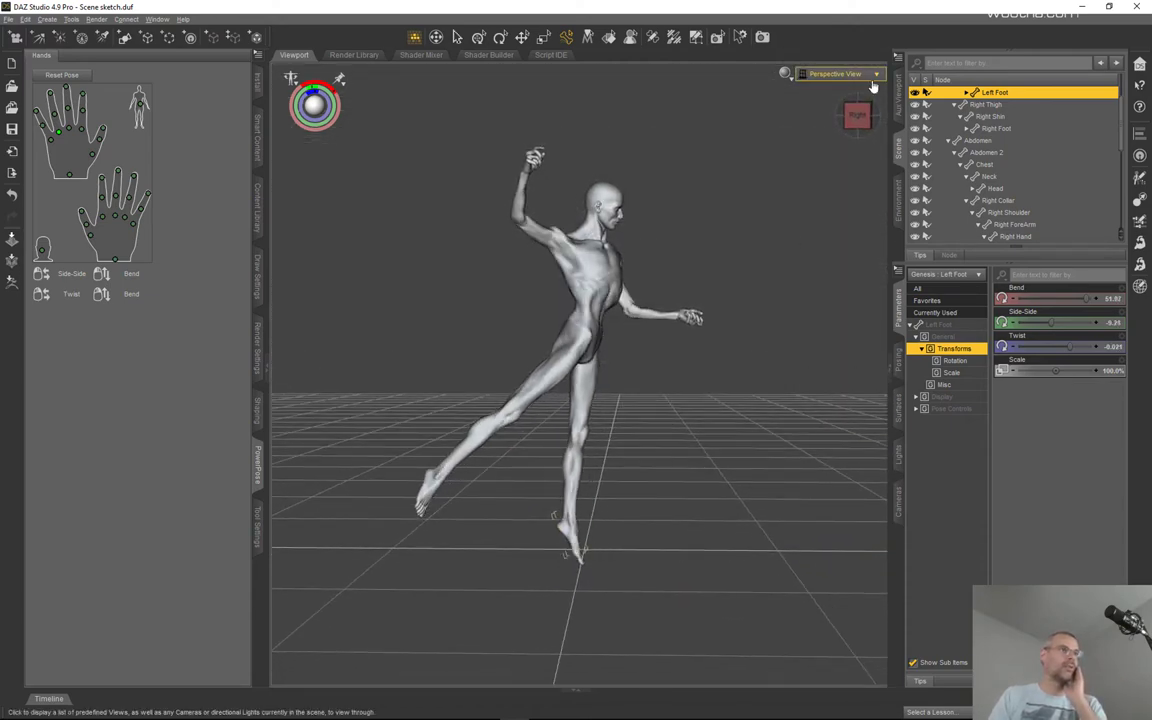
drag(861, 117, 872, 105)
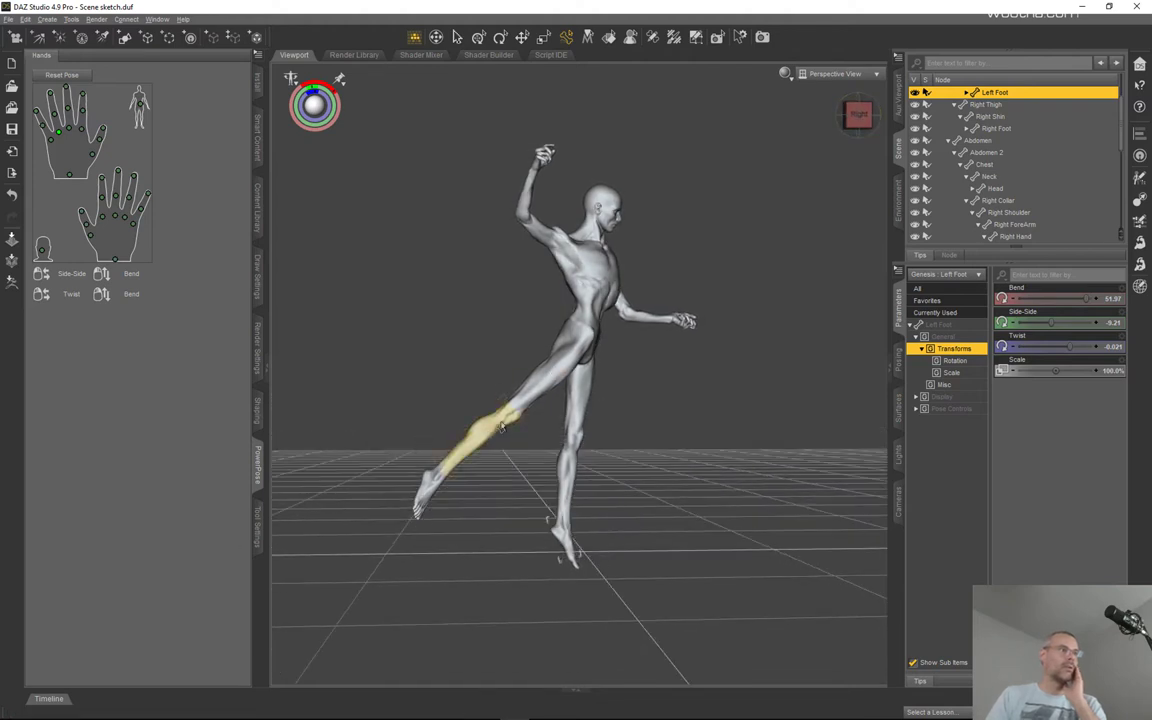
click(860, 117)
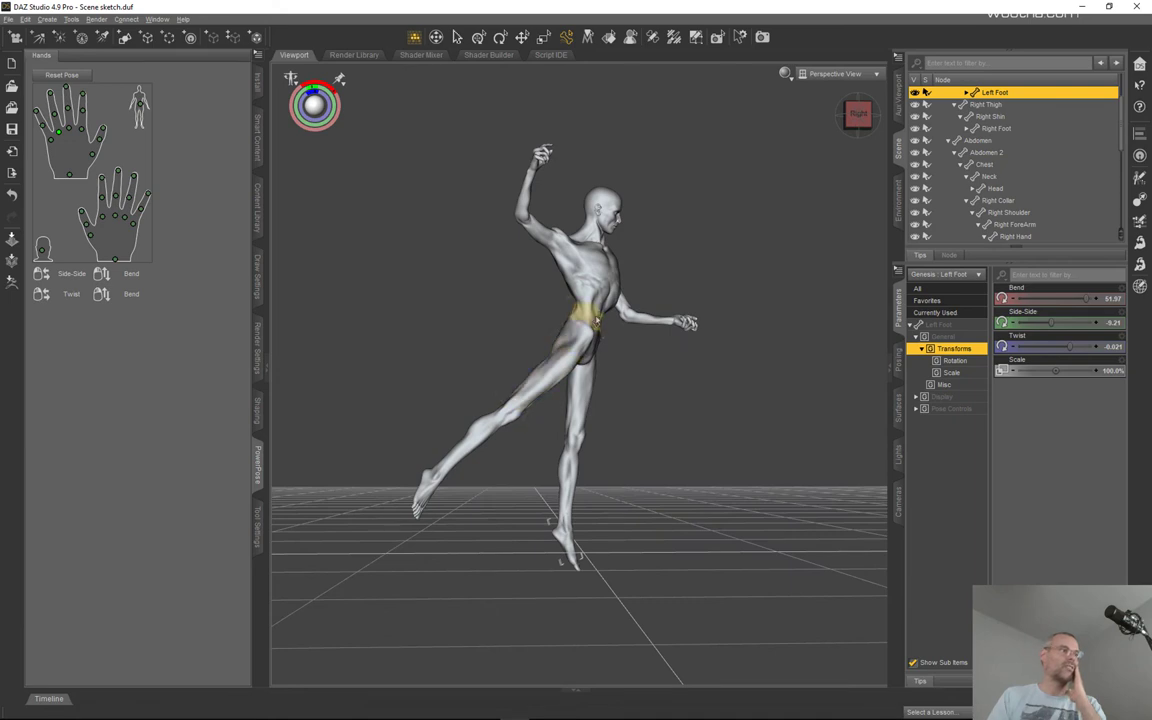
drag(428, 488, 384, 441)
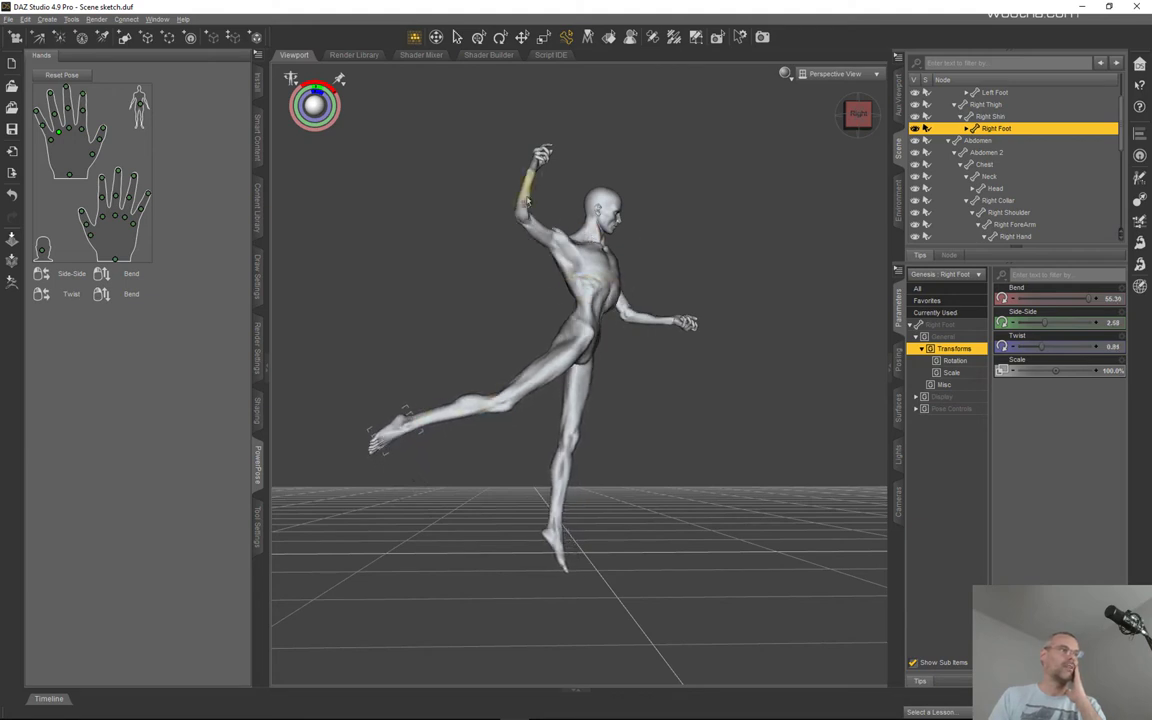
- Set the right forearm's Bend to about 25.97 and check the raised arm from the front and side
click(530, 200)
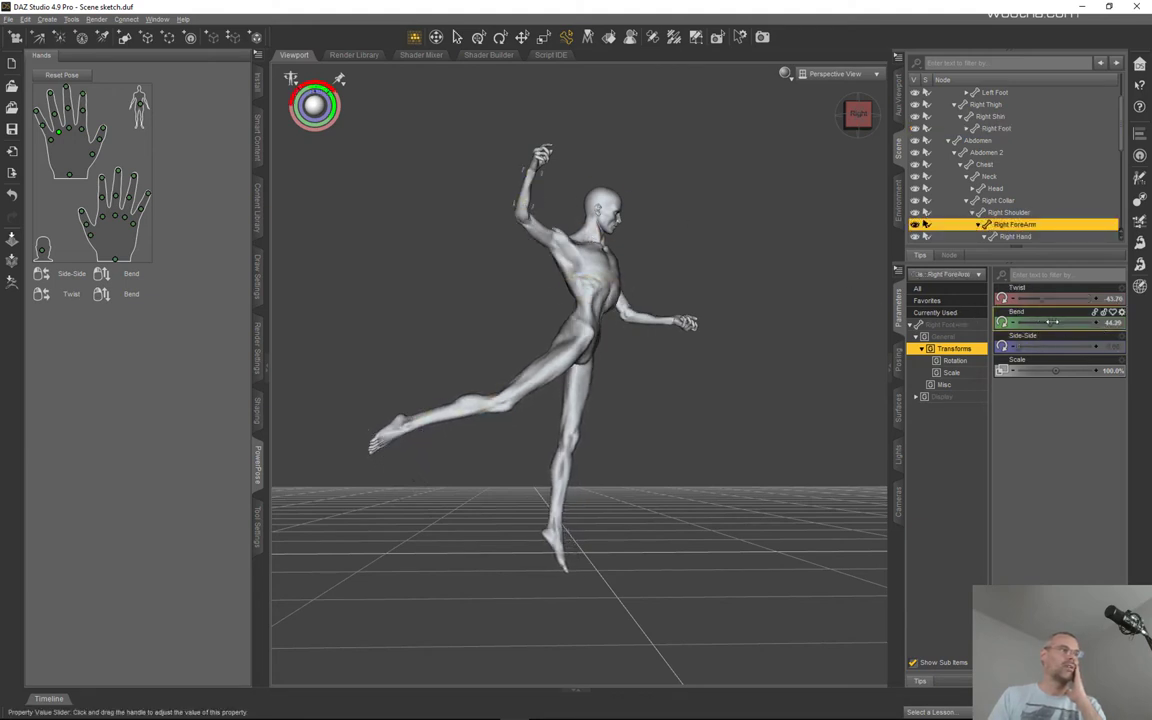
drag(1050, 322, 1040, 322)
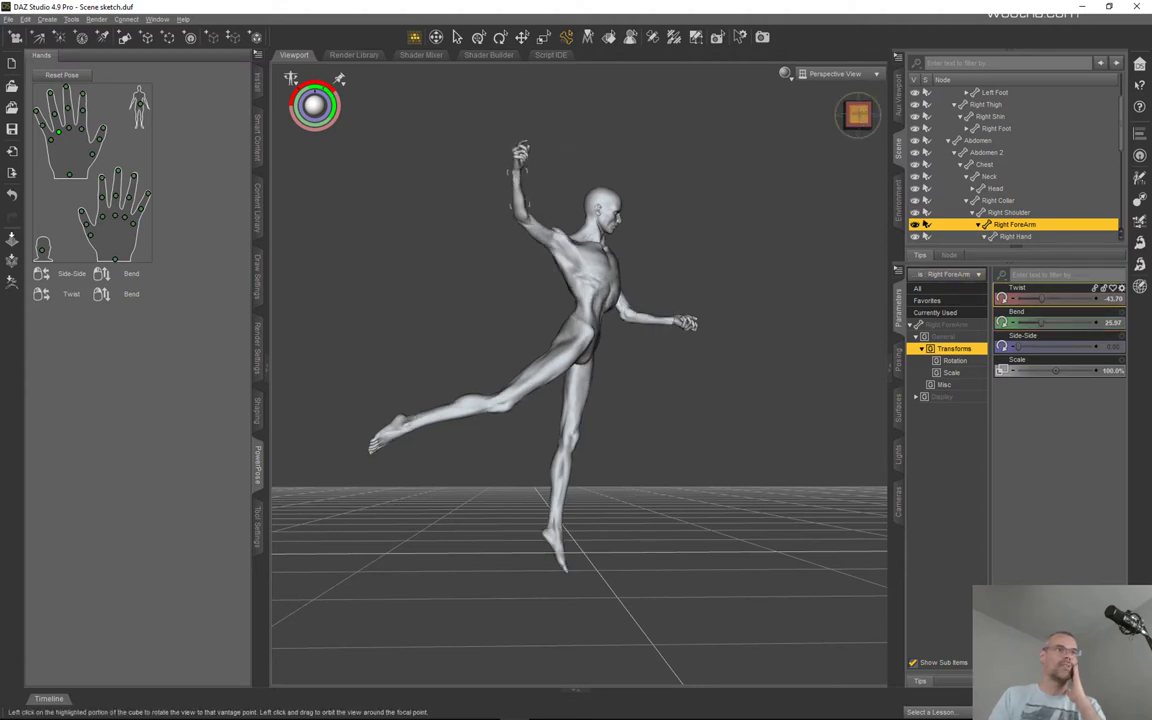
drag(857, 113, 852, 116)
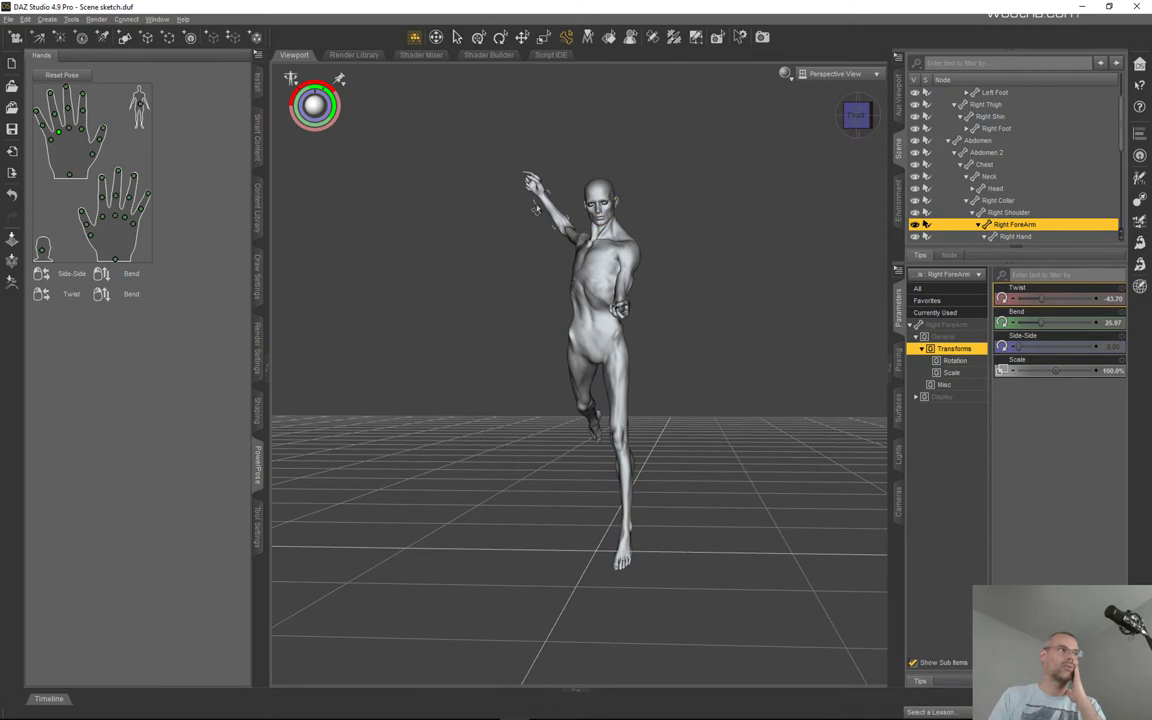
scroll(800, 128, down, 3)
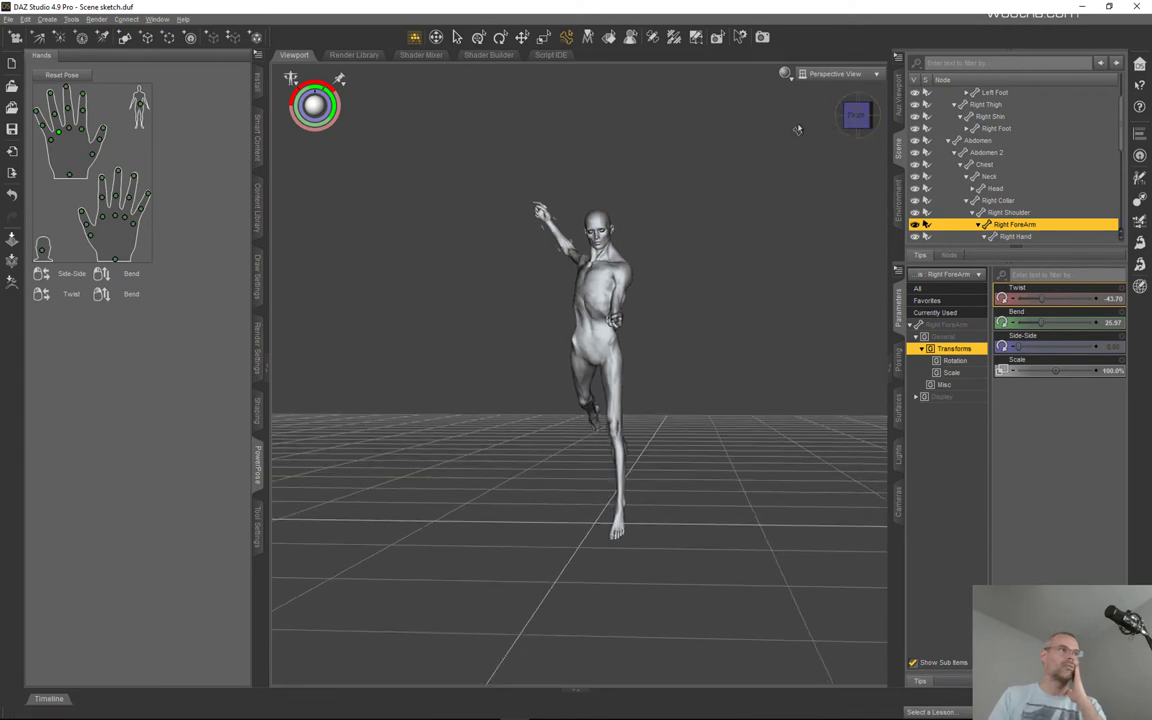
drag(858, 114, 717, 203)
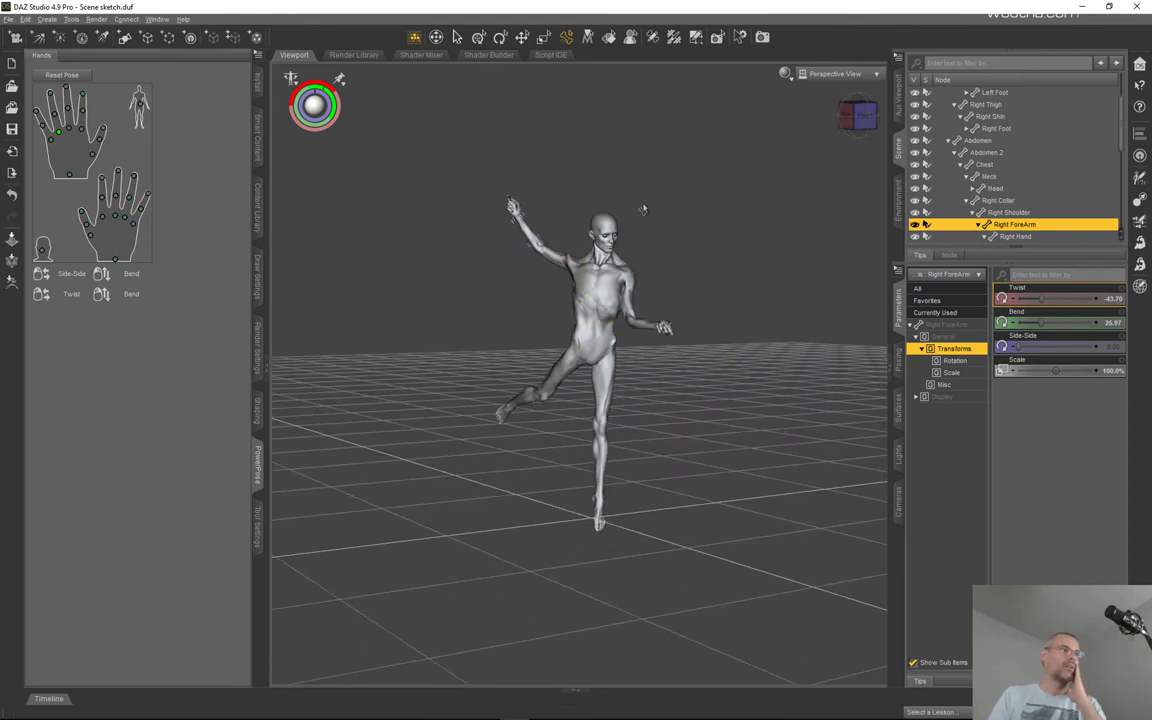
mouse_move(852, 112)
mouse_down()
mouse_move(864, 119)
mouse_move(842, 142)
mouse_move(860, 117)
mouse_up()
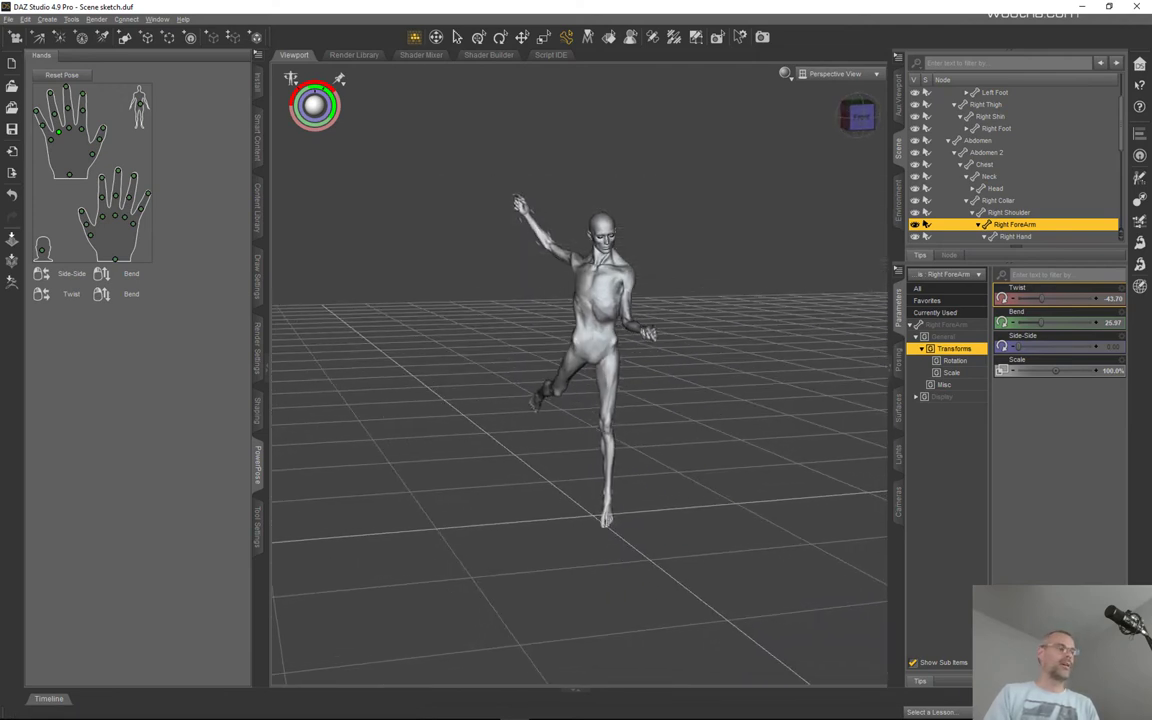
- Set the Abdomen 2 bone's Twist to -20.00
click(597, 318)
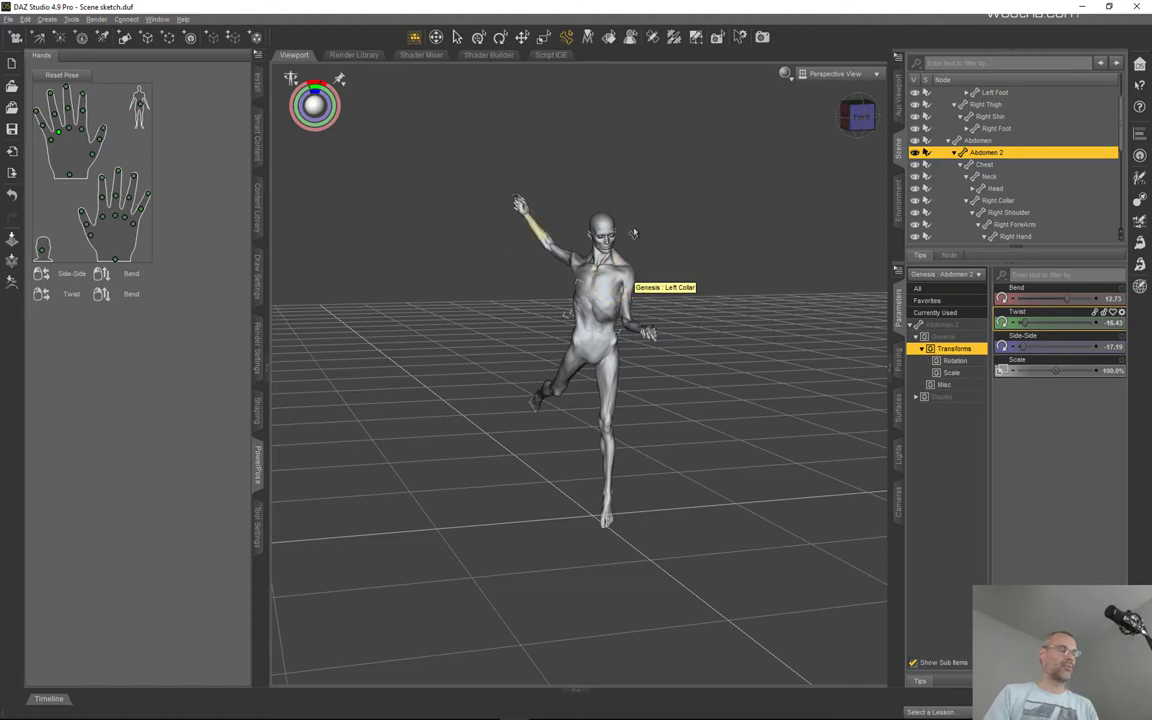
drag(853, 137, 875, 121)
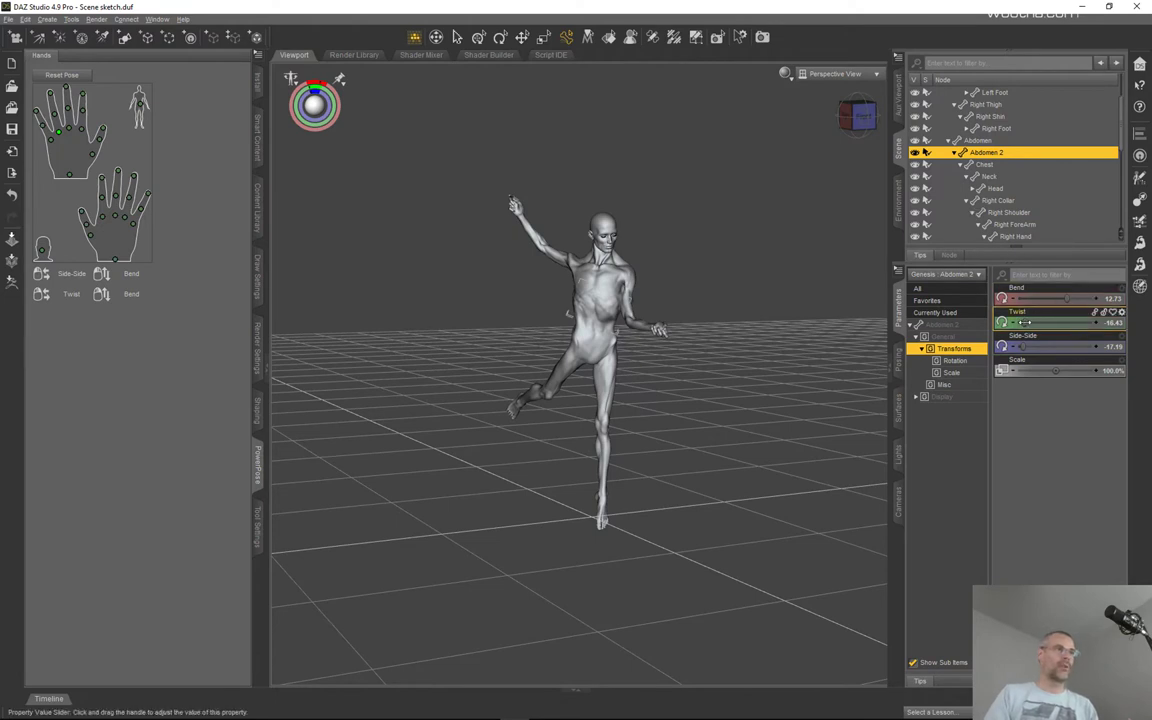
drag(1035, 322, 1041, 327)
key(ctrl+z)
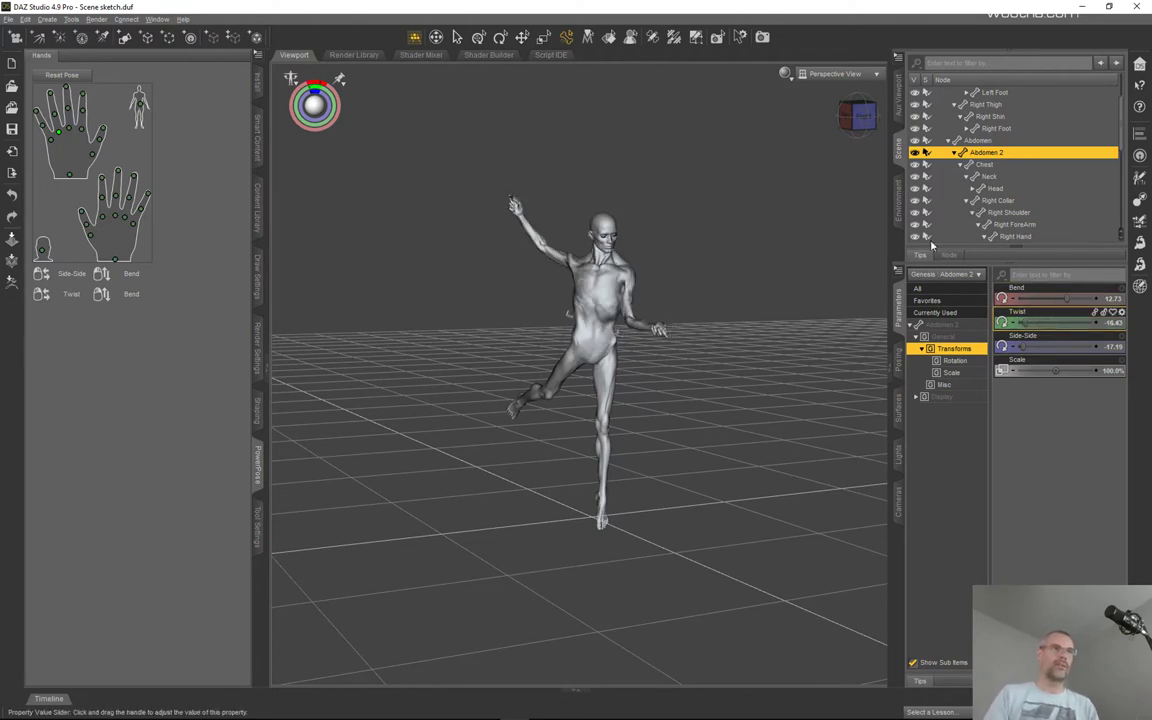
drag(866, 113, 855, 112)
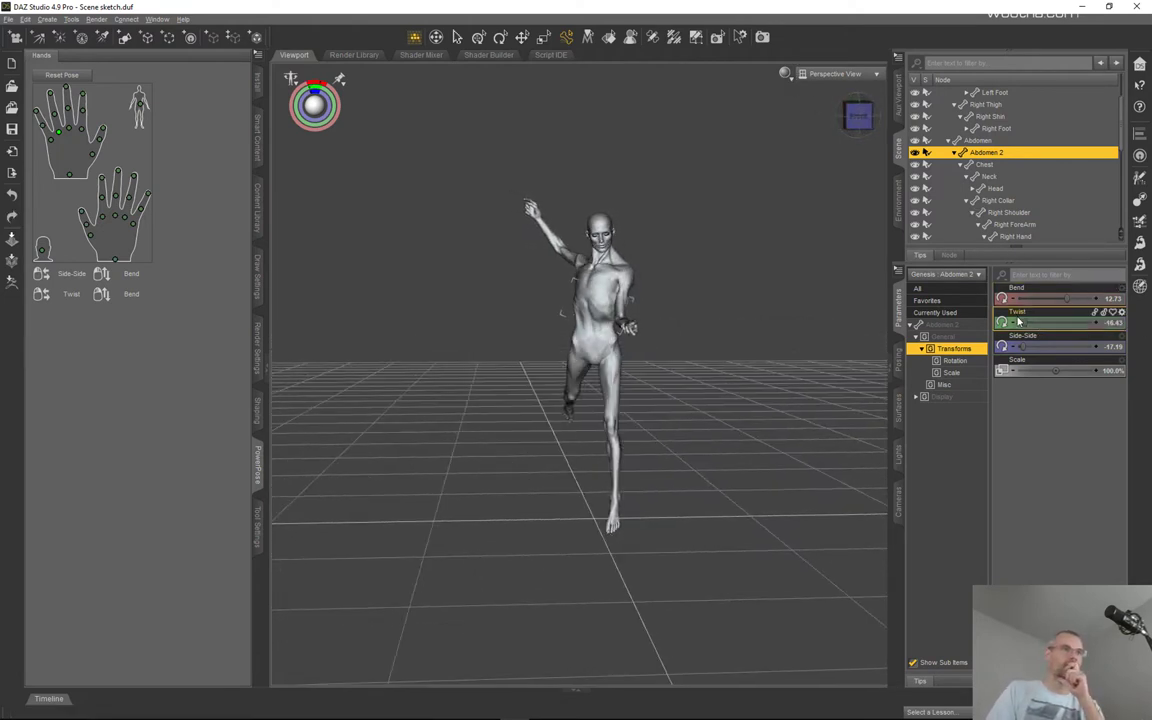
drag(1027, 322, 1014, 318)
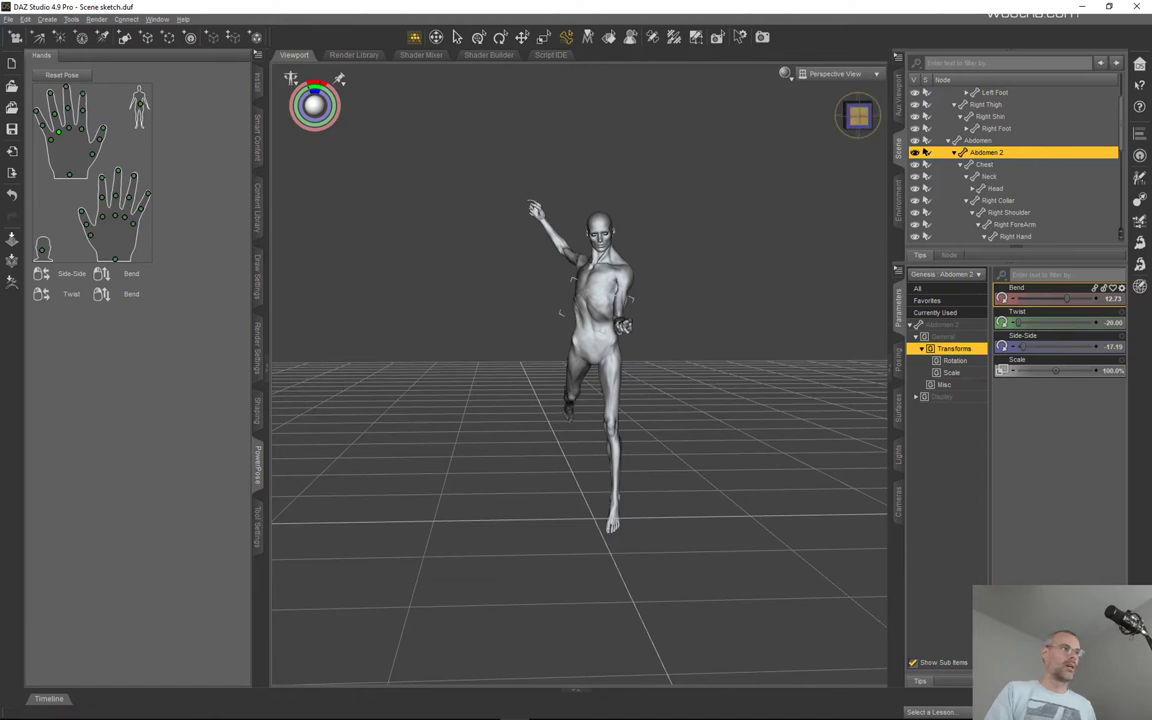
- Remove the limits on the neck's Twist and turn the head to about Twist 50.10 and Bend -18.39
drag(858, 116, 832, 117)
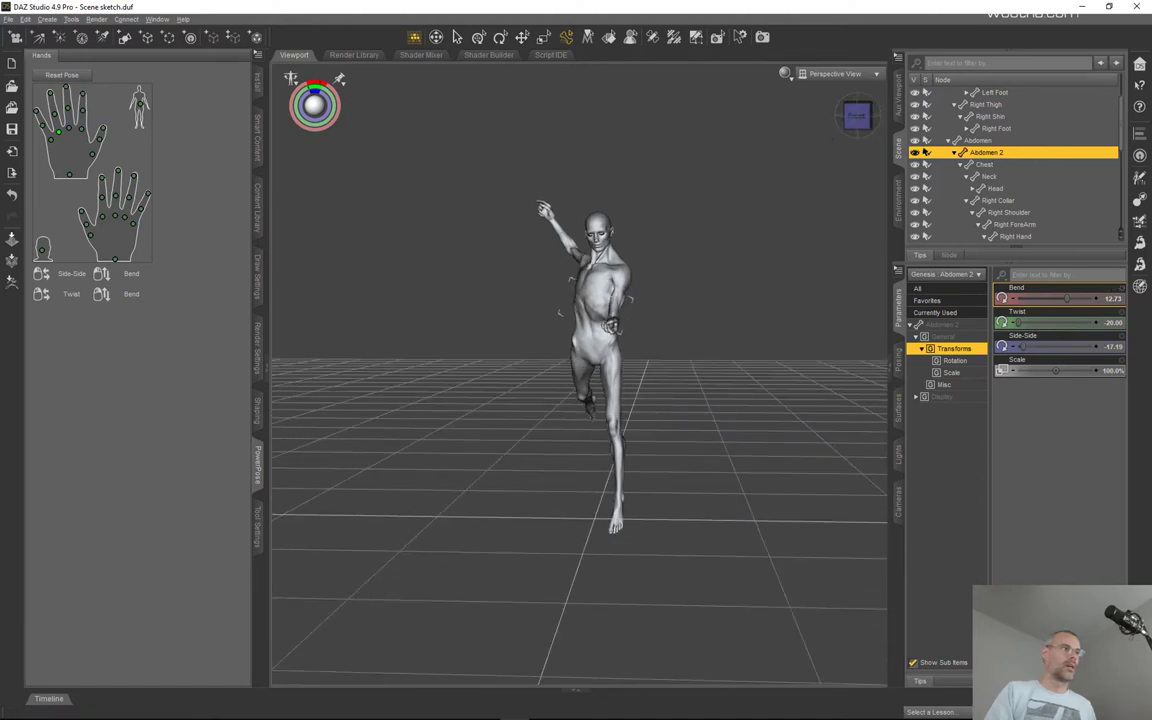
click(141, 106)
click(92, 112)
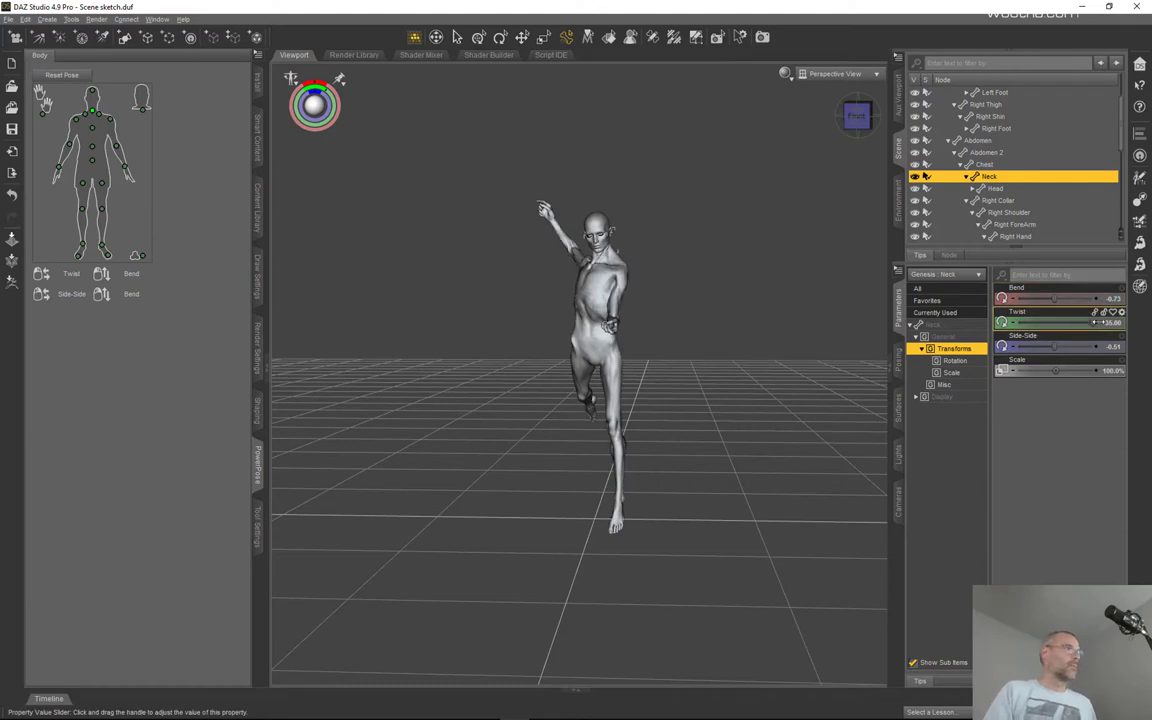
click(1121, 312)
click(1000, 290)
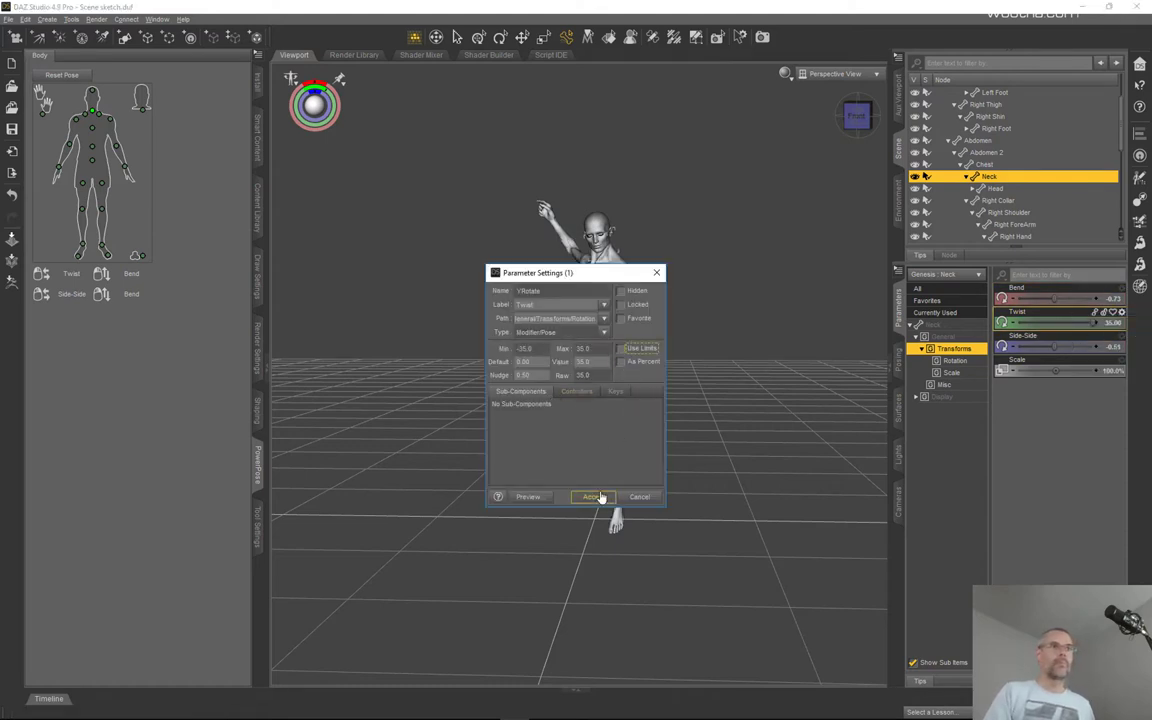
click(593, 496)
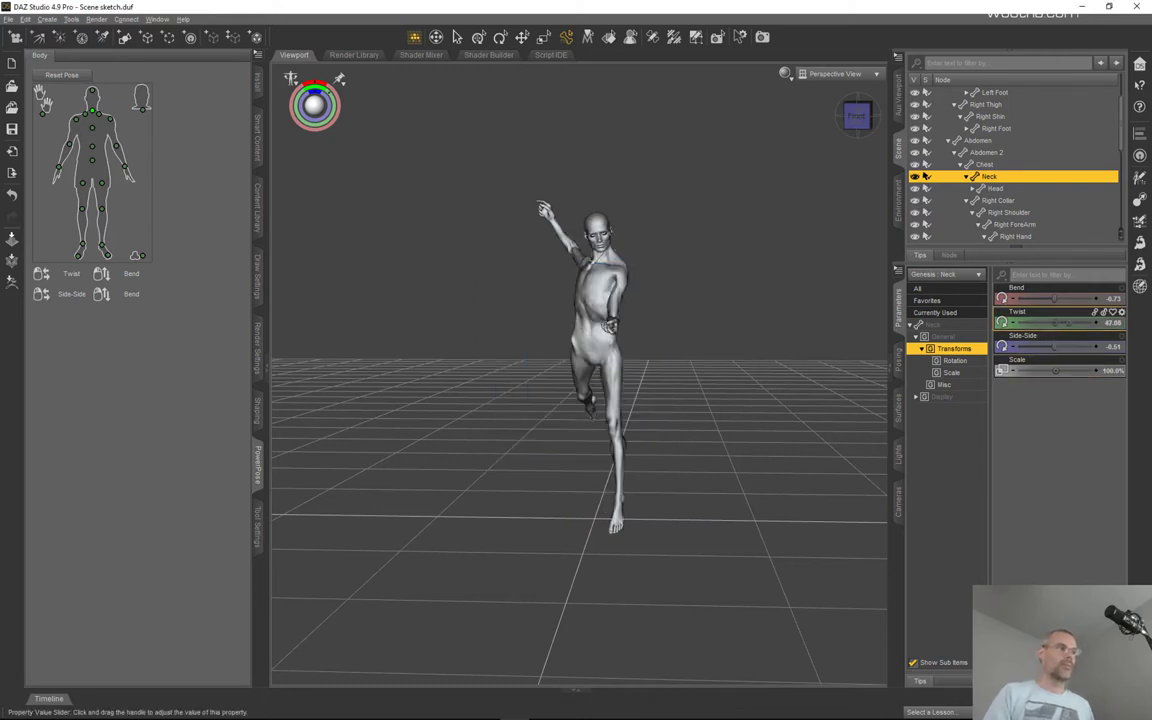
drag(1066, 323, 1066, 298)
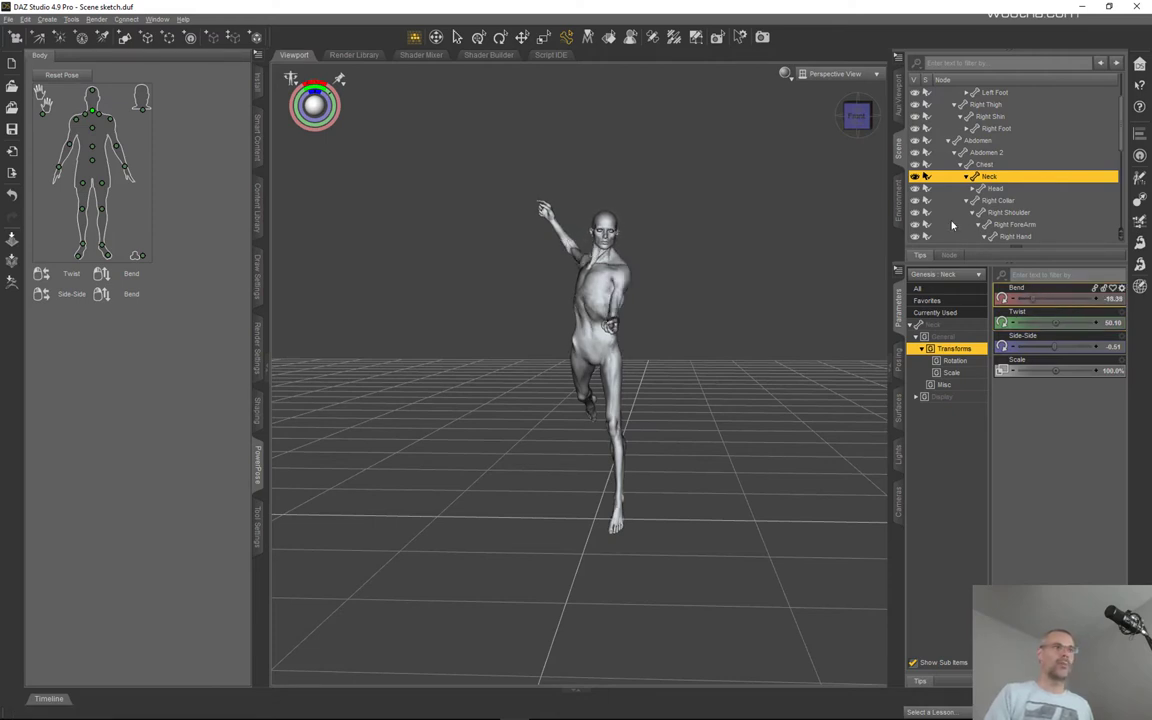
- Swing the right thigh farther outward to a Side-Side value of about -23.71, checking it from several angles
drag(852, 114, 856, 114)
scroll(628, 242, up, 2)
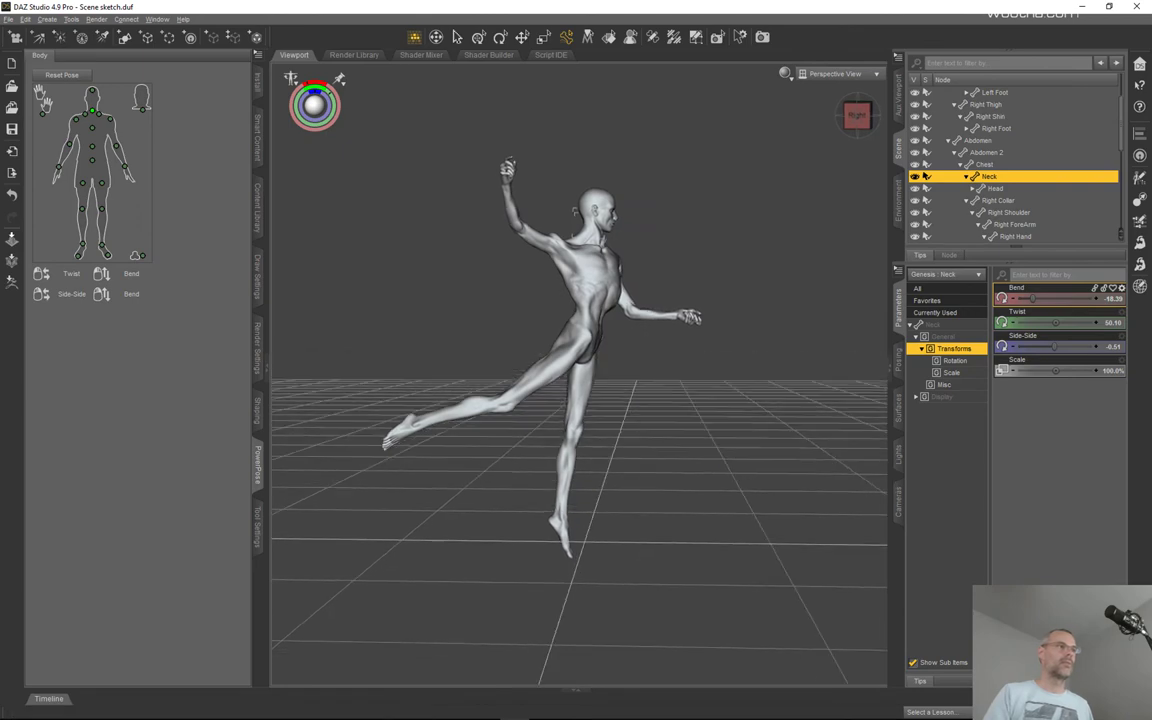
click(857, 106)
drag(857, 117, 860, 115)
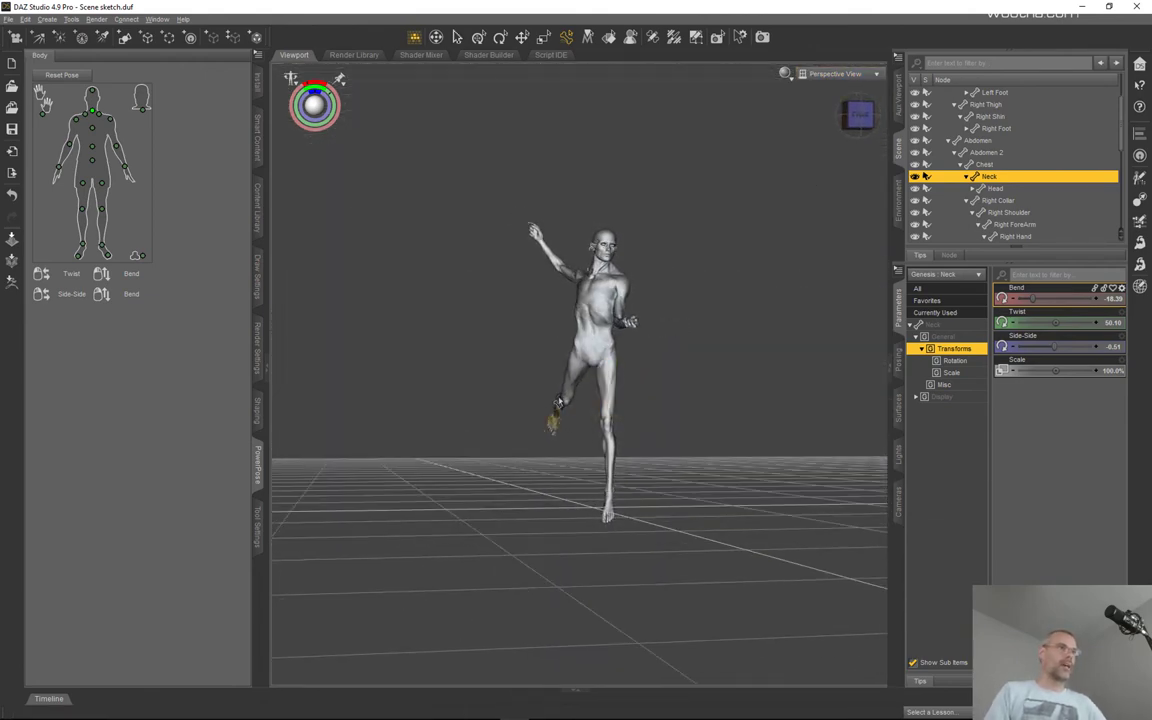
click(578, 372)
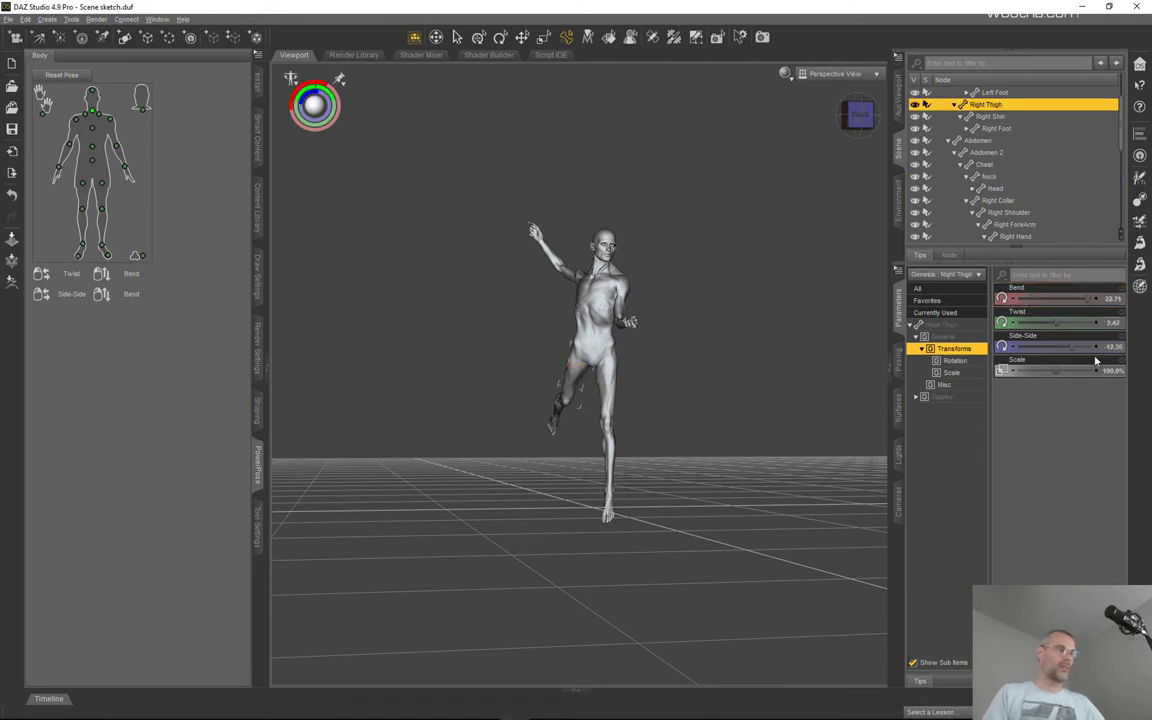
drag(1073, 346, 1066, 349)
drag(858, 115, 853, 111)
drag(1065, 346, 1053, 347)
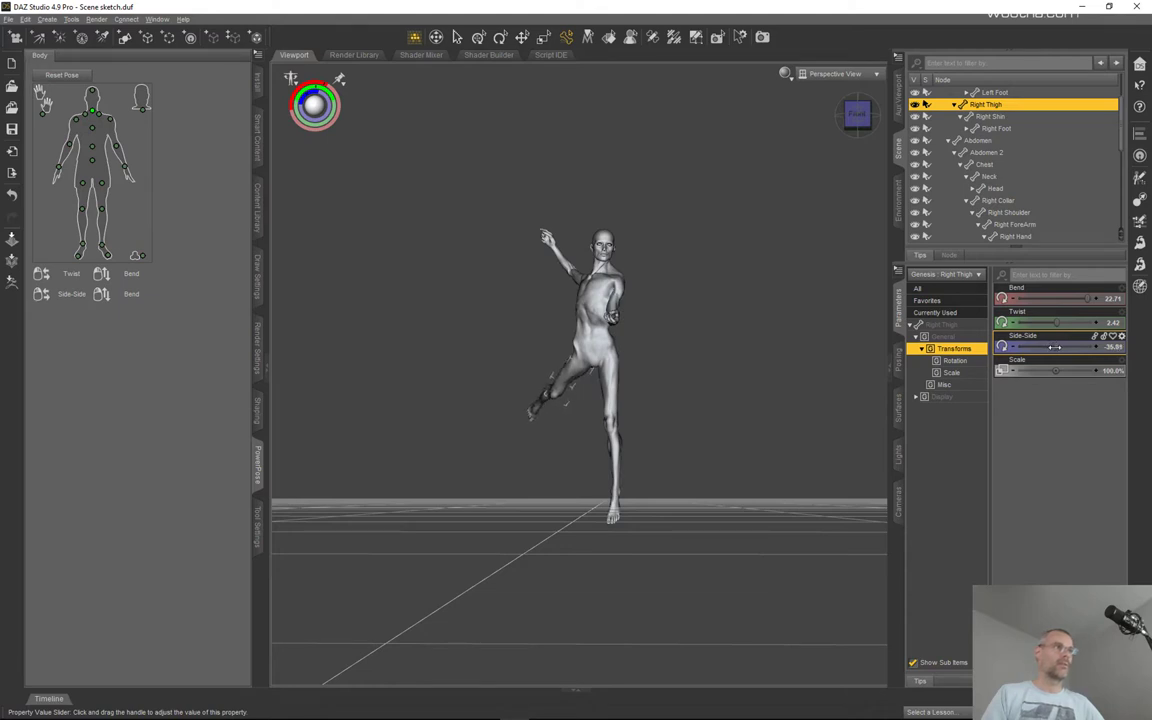
drag(853, 121, 856, 123)
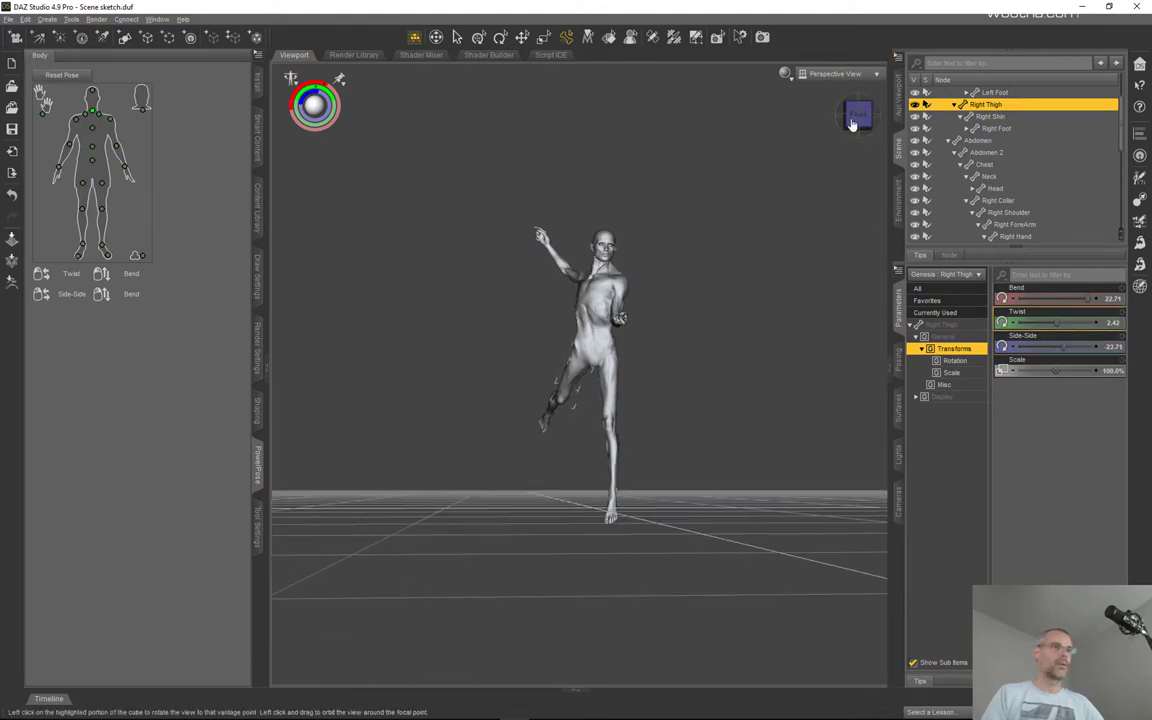
- Tilt the pelvis to a Side-Side value of -10.00
click(597, 362)
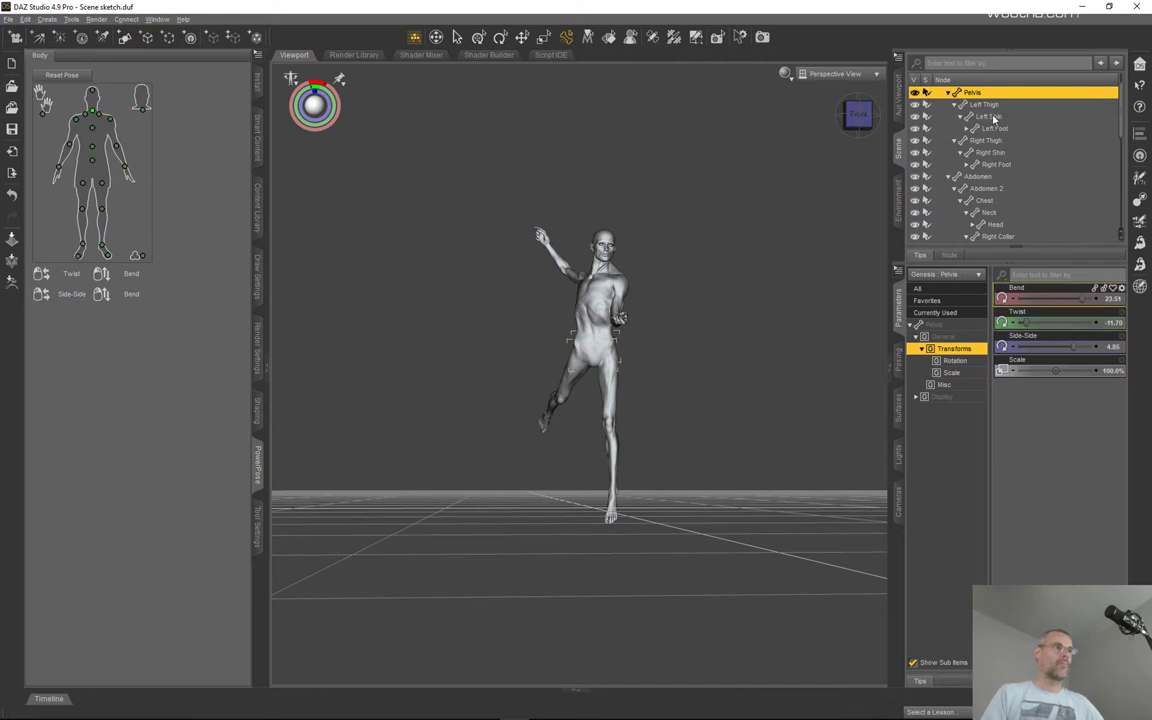
scroll(993, 117, up, 2)
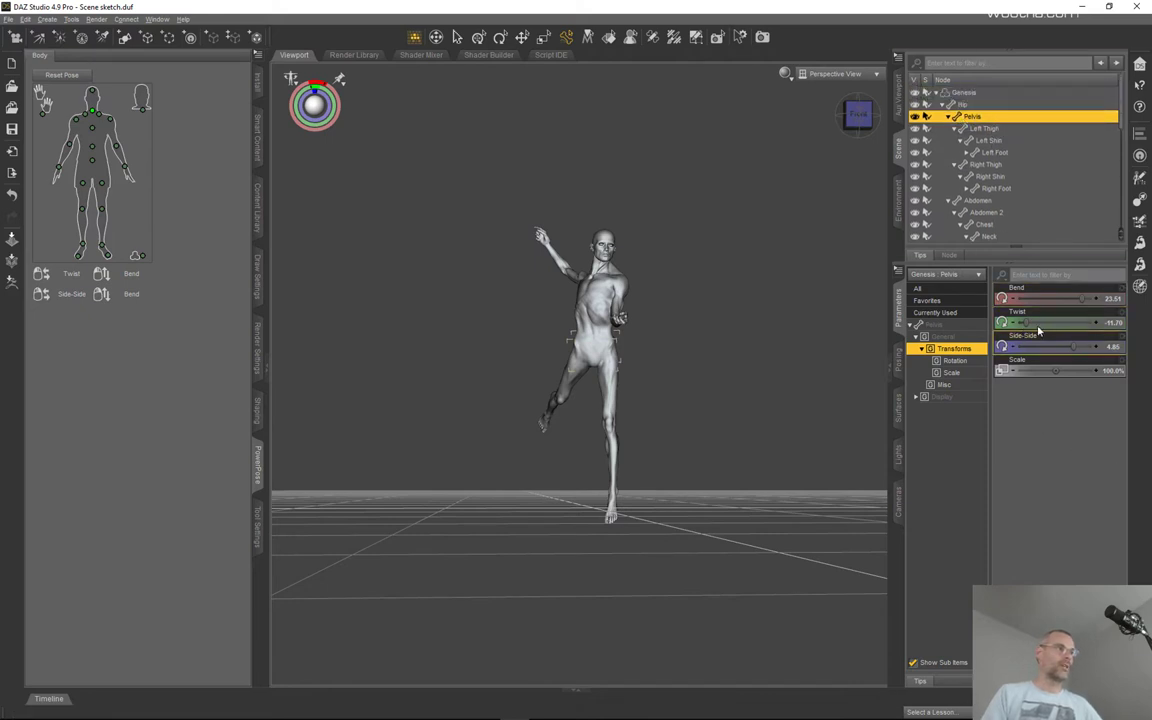
drag(1050, 346, 998, 336)
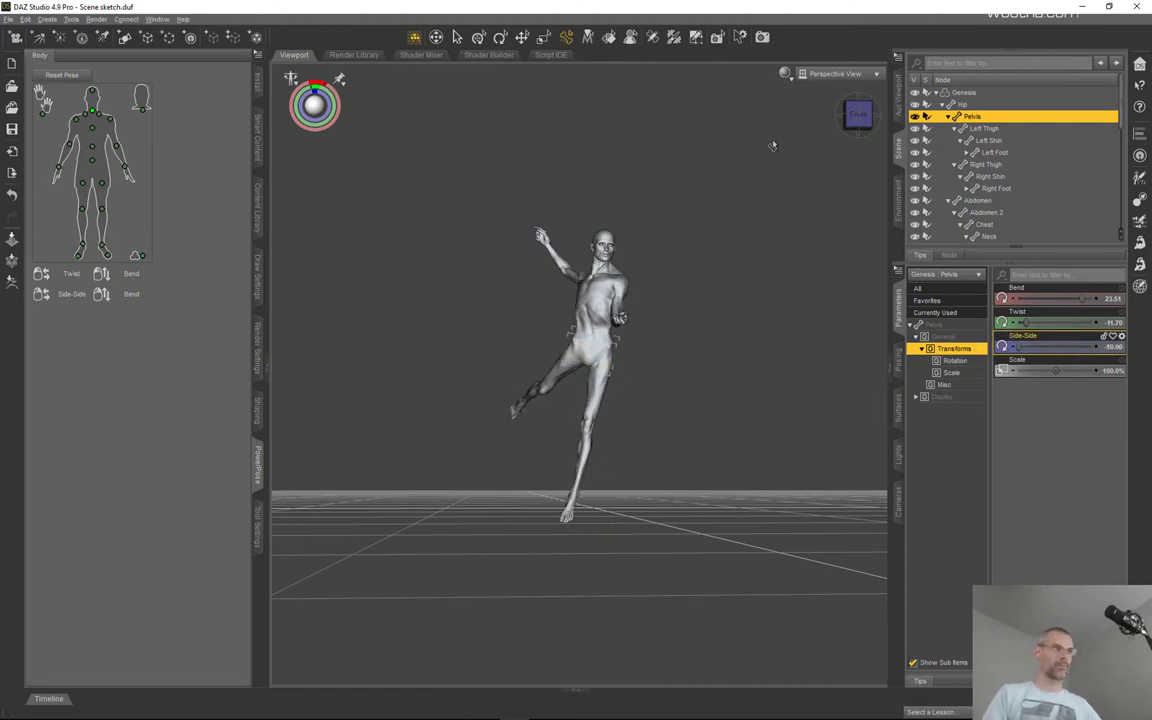
- Examine the tilted full-body pose from the front and from slightly rotated angles, both near and far
mouse_move(864, 118)
mouse_down()
mouse_move(876, 124)
mouse_move(850, 121)
mouse_move(863, 117)
mouse_up()
drag(857, 114, 891, 124)
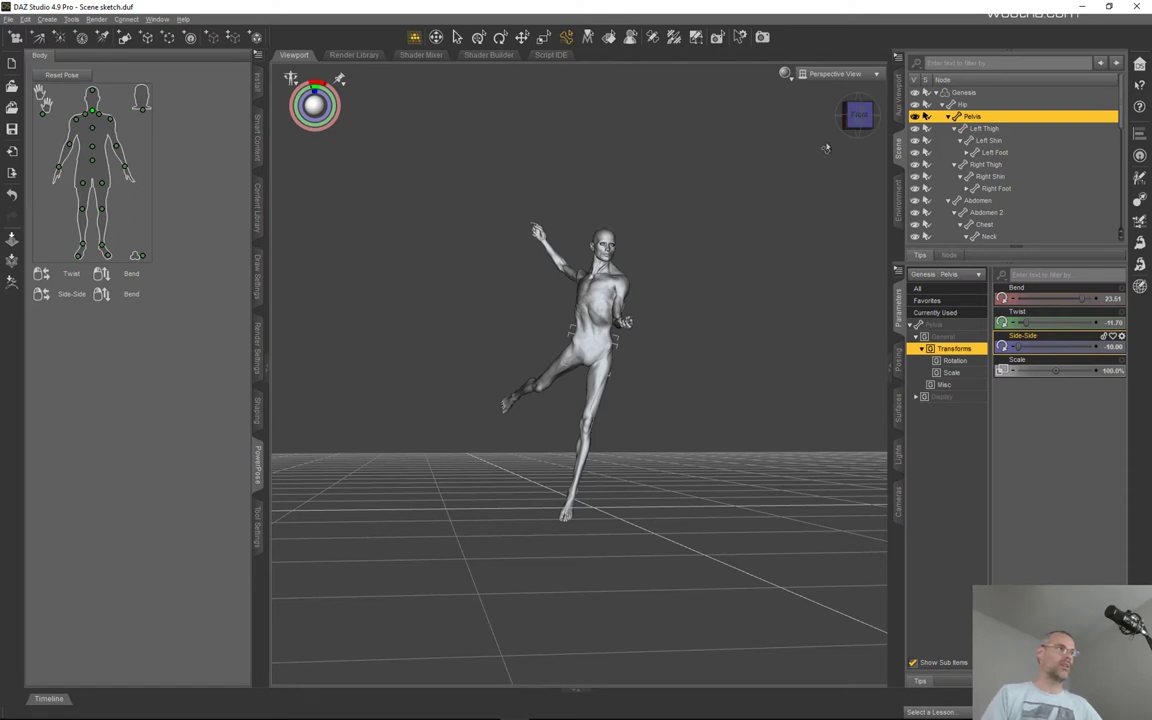
scroll(674, 278, down, 3)
drag(862, 115, 869, 110)
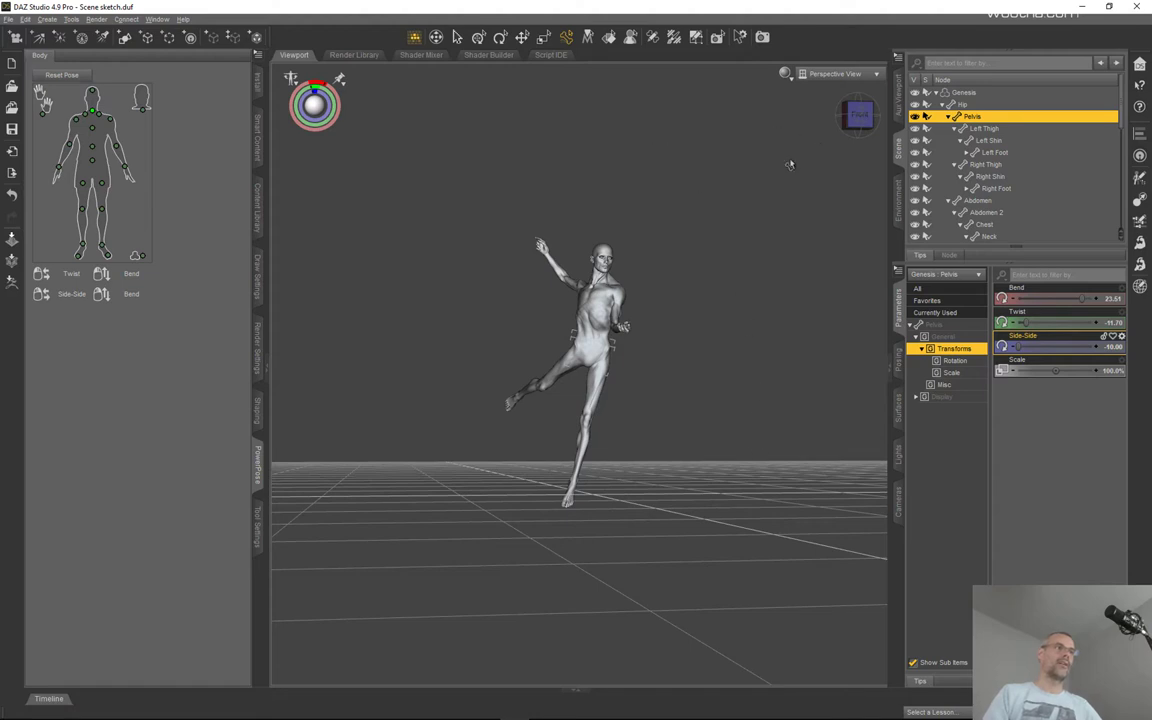
scroll(789, 161, down, 3)
mouse_move(860, 114)
mouse_down()
mouse_move(892, 124)
mouse_move(877, 123)
mouse_up()
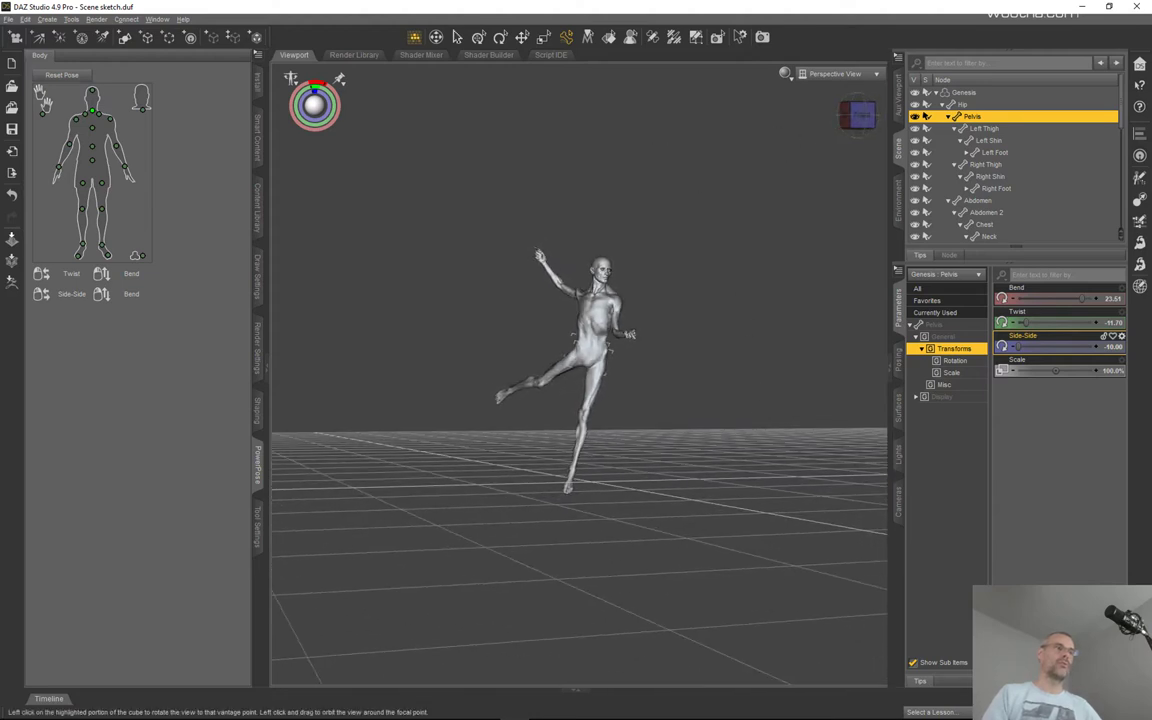
click(857, 117)
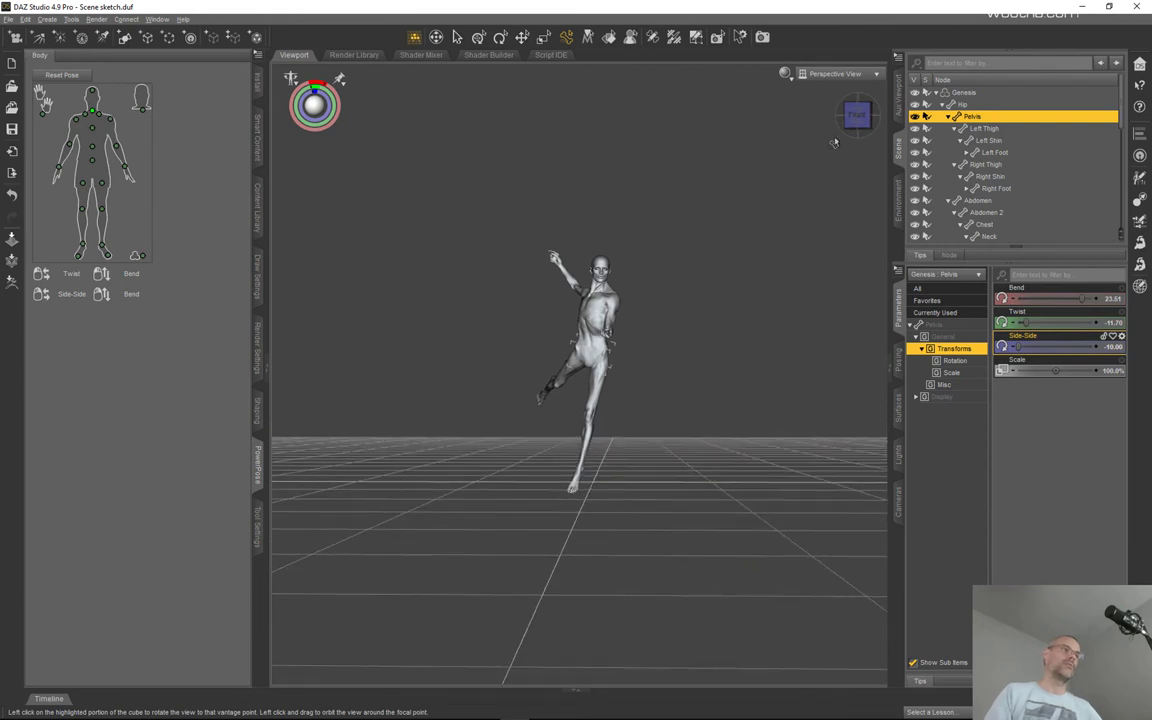
scroll(596, 350, up, 3)
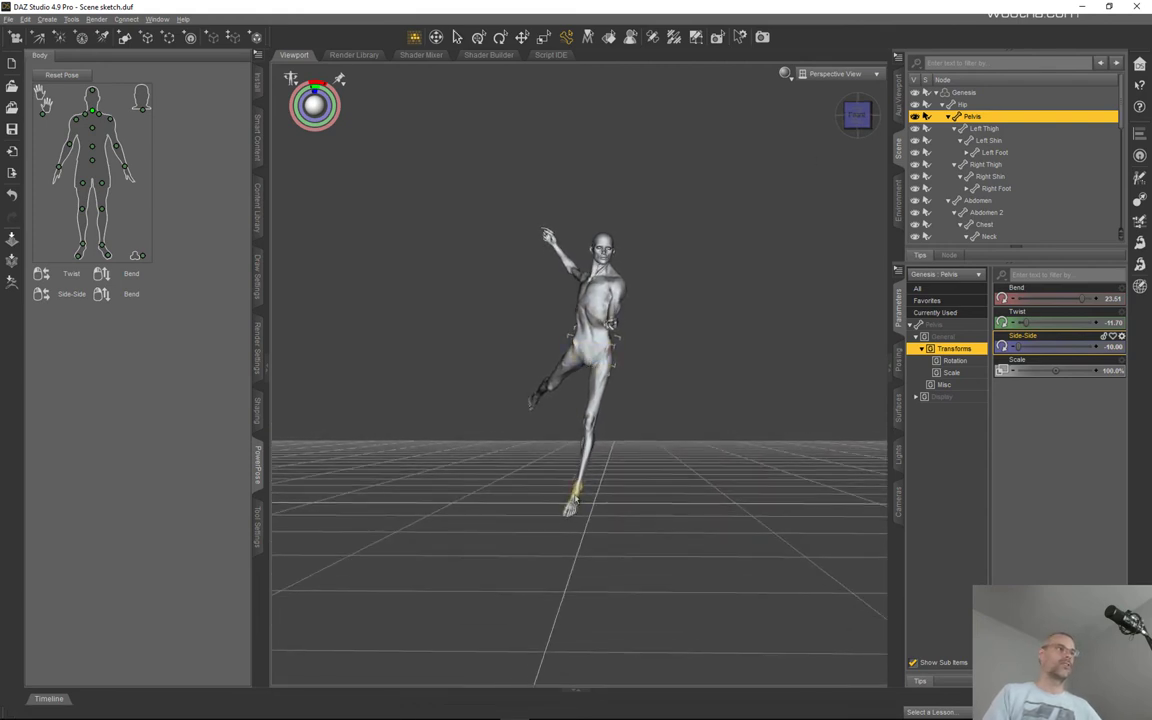
- Set the left foot's Side-Side to about -21.61 and the left shin's Side-Side to -5.00
click(576, 495)
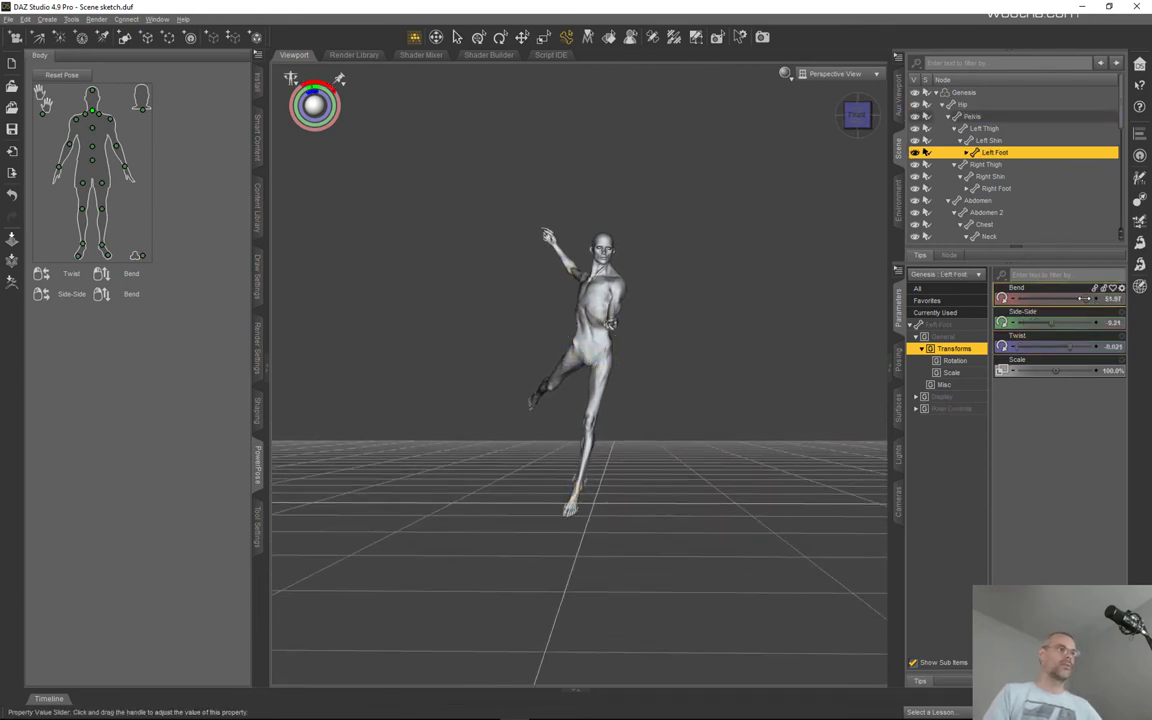
drag(1056, 322, 1027, 318)
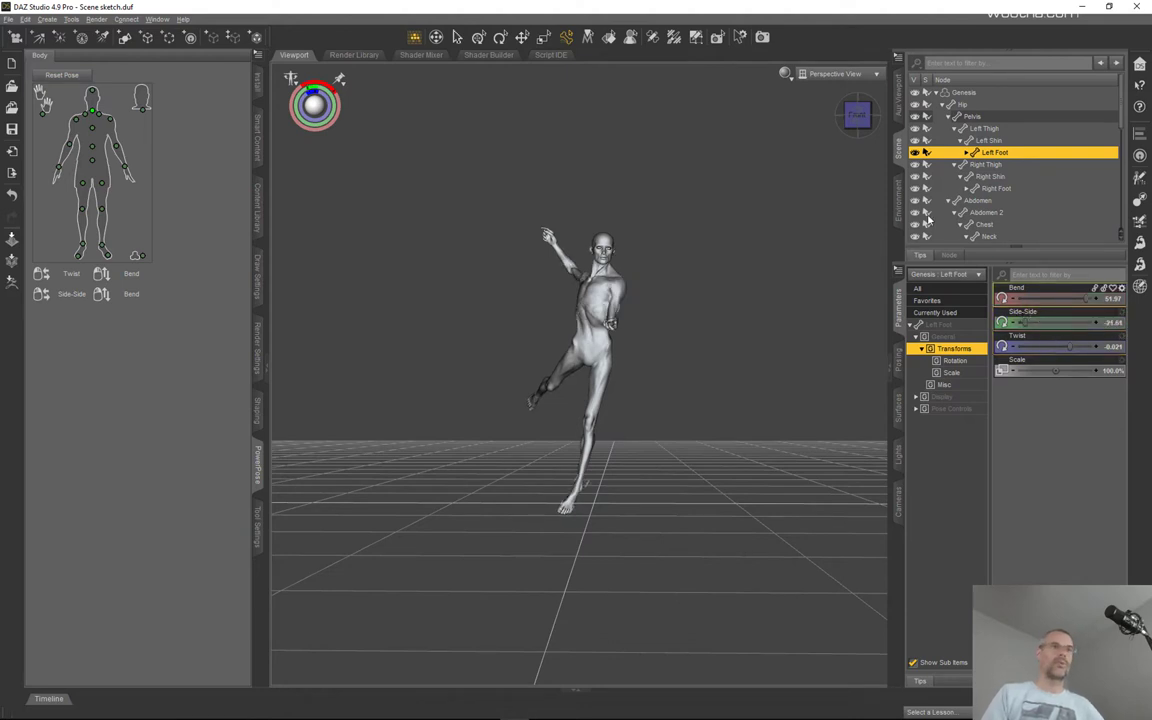
drag(868, 121, 894, 112)
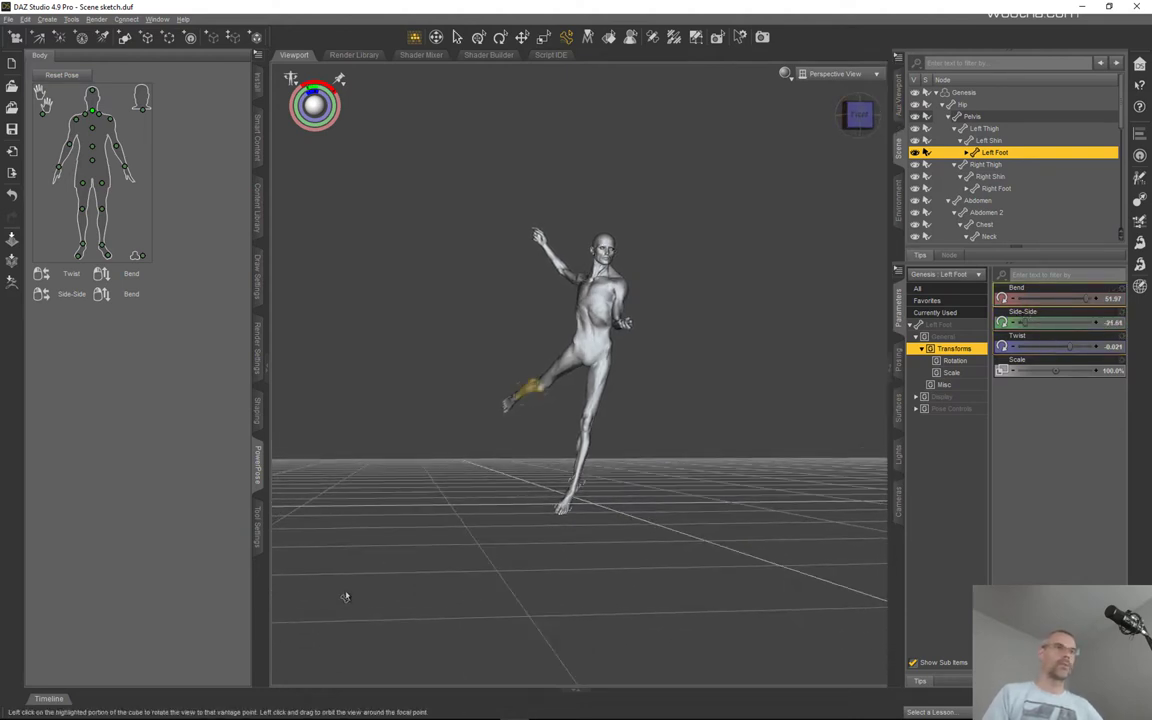
click(588, 458)
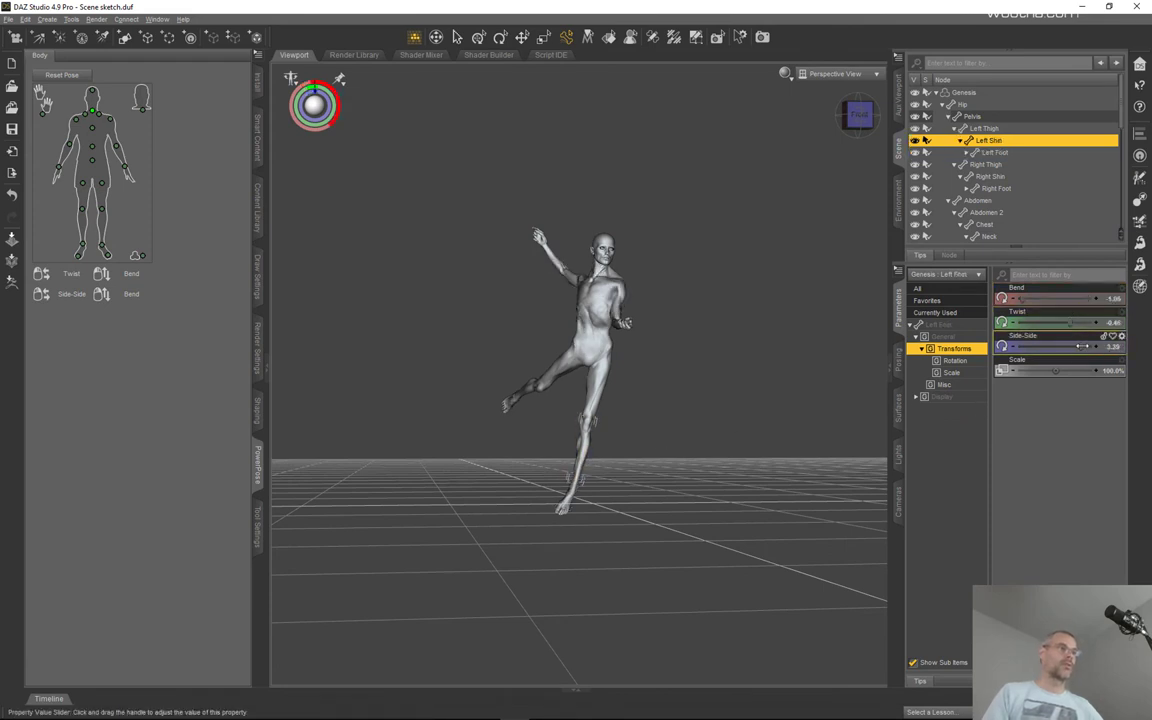
drag(1080, 346, 1008, 346)
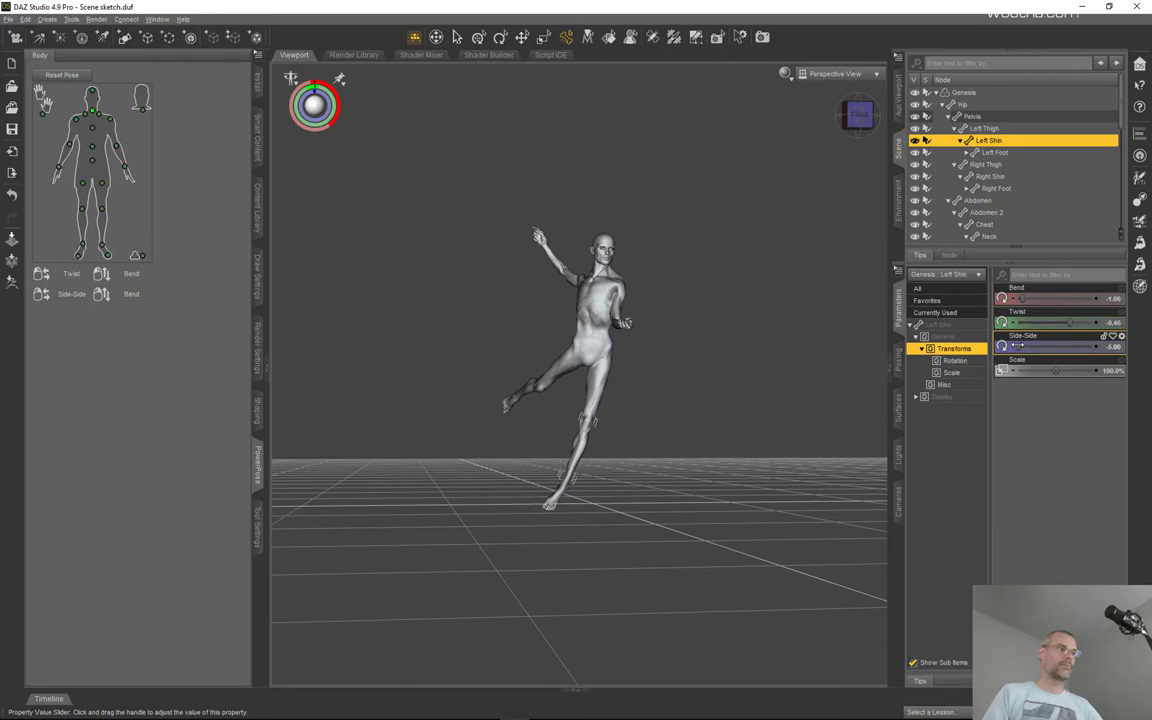
mouse_move(860, 114)
mouse_down()
mouse_move(850, 107)
mouse_move(858, 119)
mouse_up()
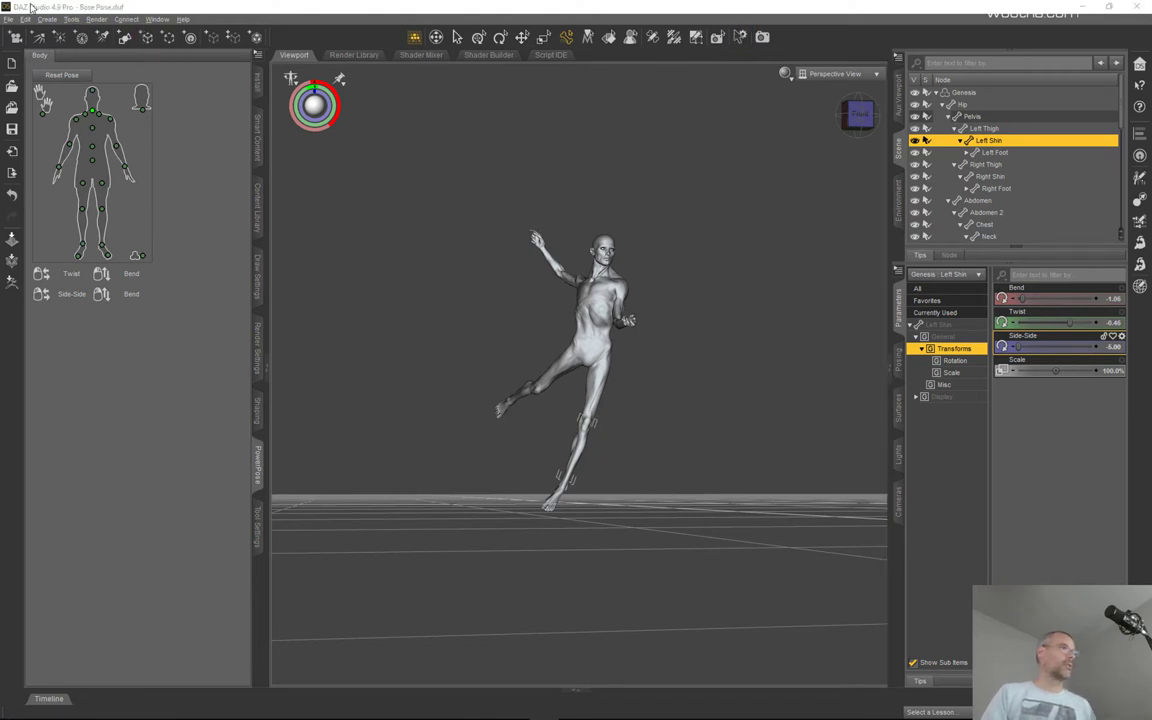
- Send the posed figure to ZBrush, switch to ZBrush and inspect the imported figure
click(8, 20)
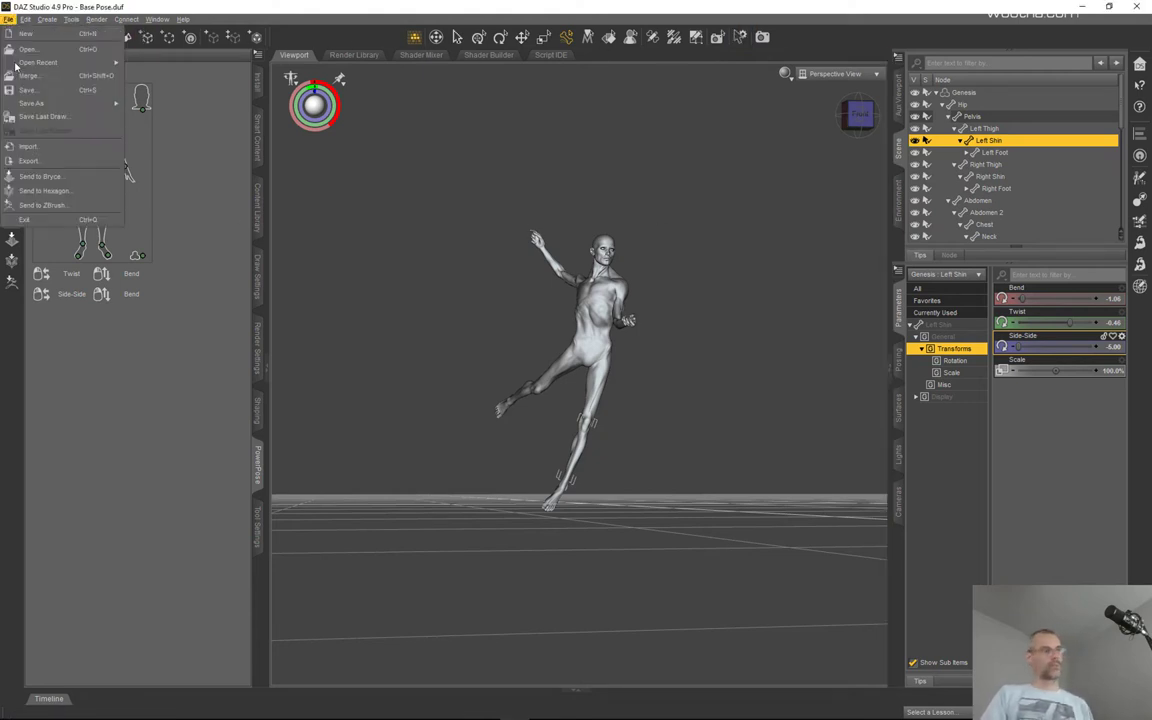
click(60, 189)
click(562, 379)
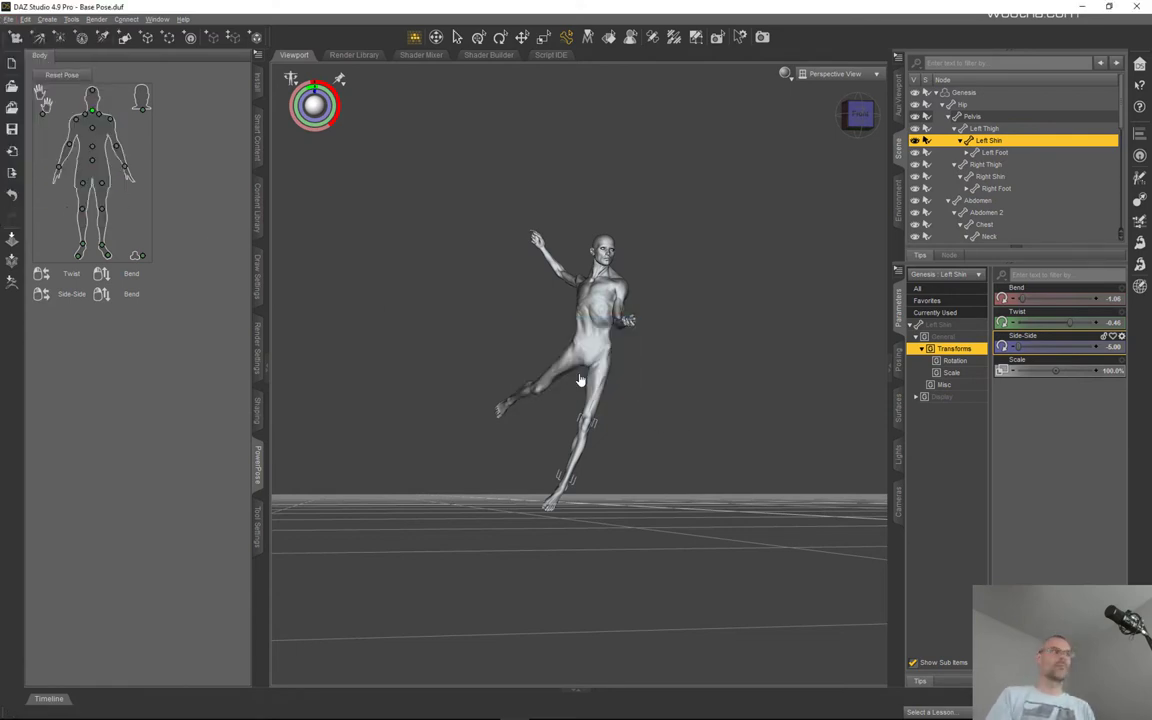
mouse_move(402, 716)
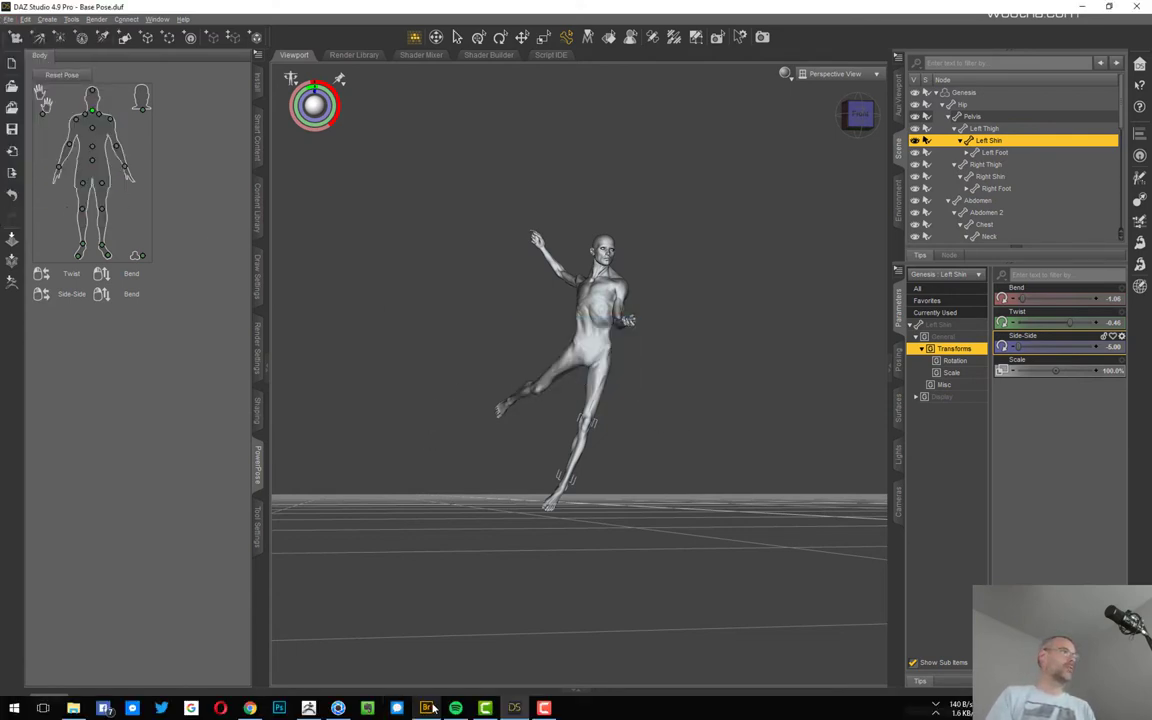
click(309, 708)
drag(610, 534, 643, 523)
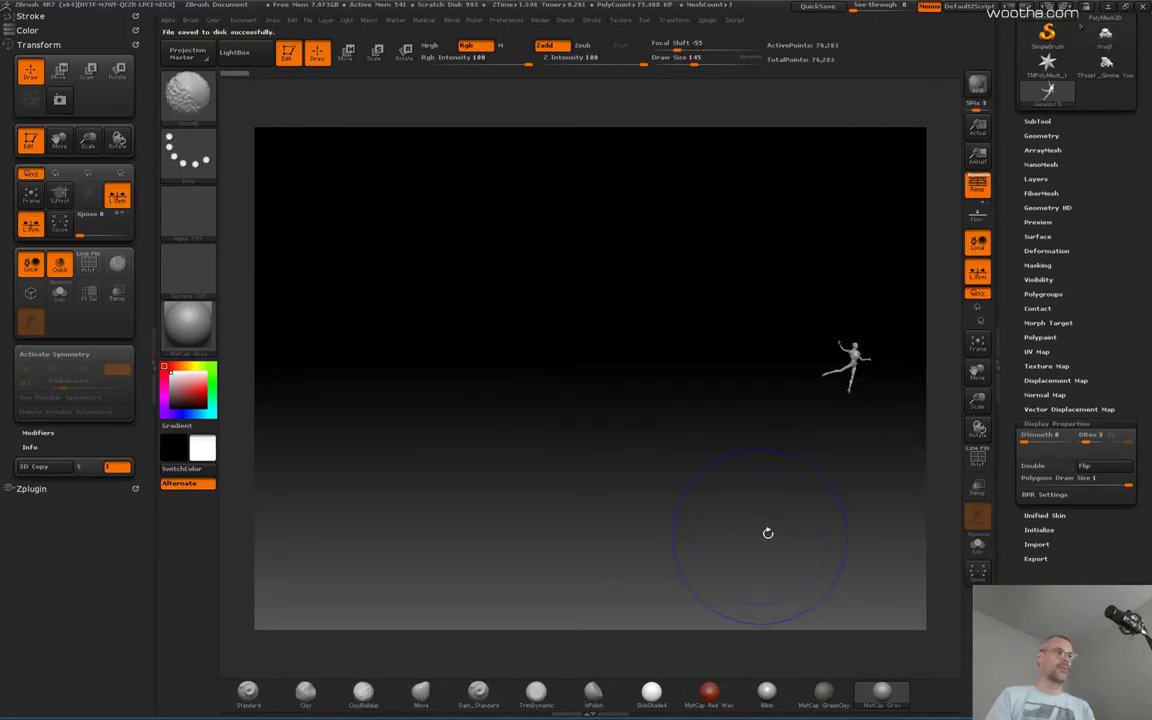
drag(880, 505, 482, 532)
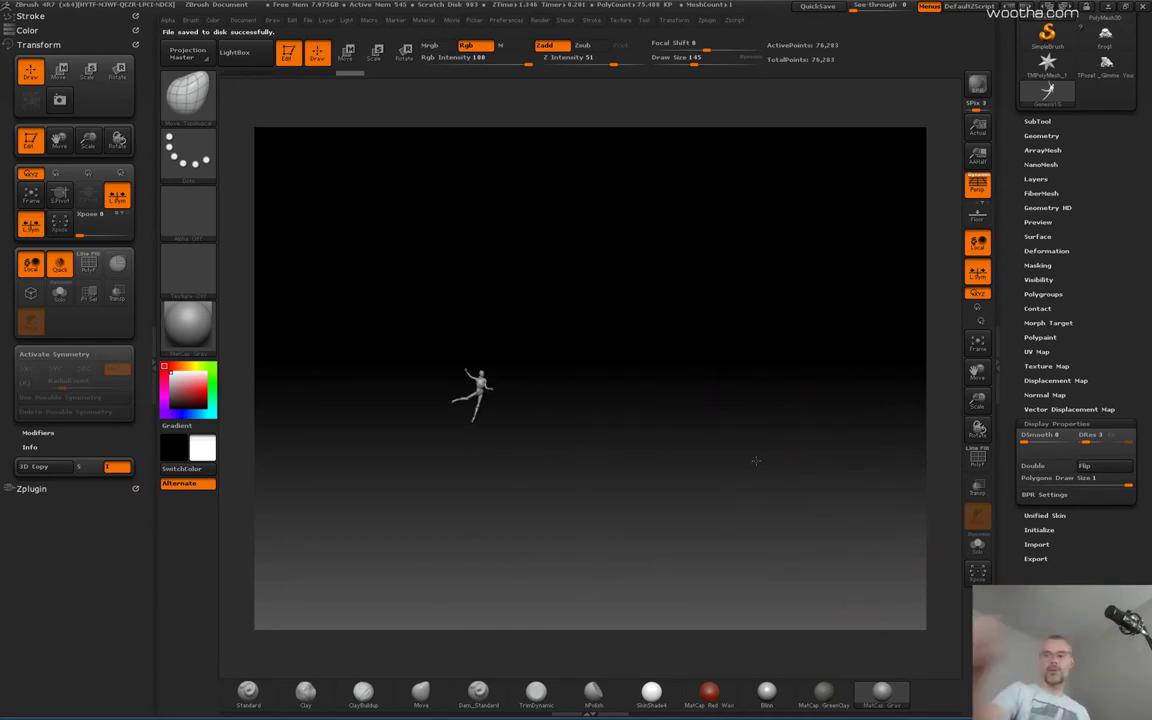
drag(756, 461, 912, 345)
- Load the frog1 tool and append the Genesis15 figure to it as a subtool
drag(1144, 208, 1122, 310)
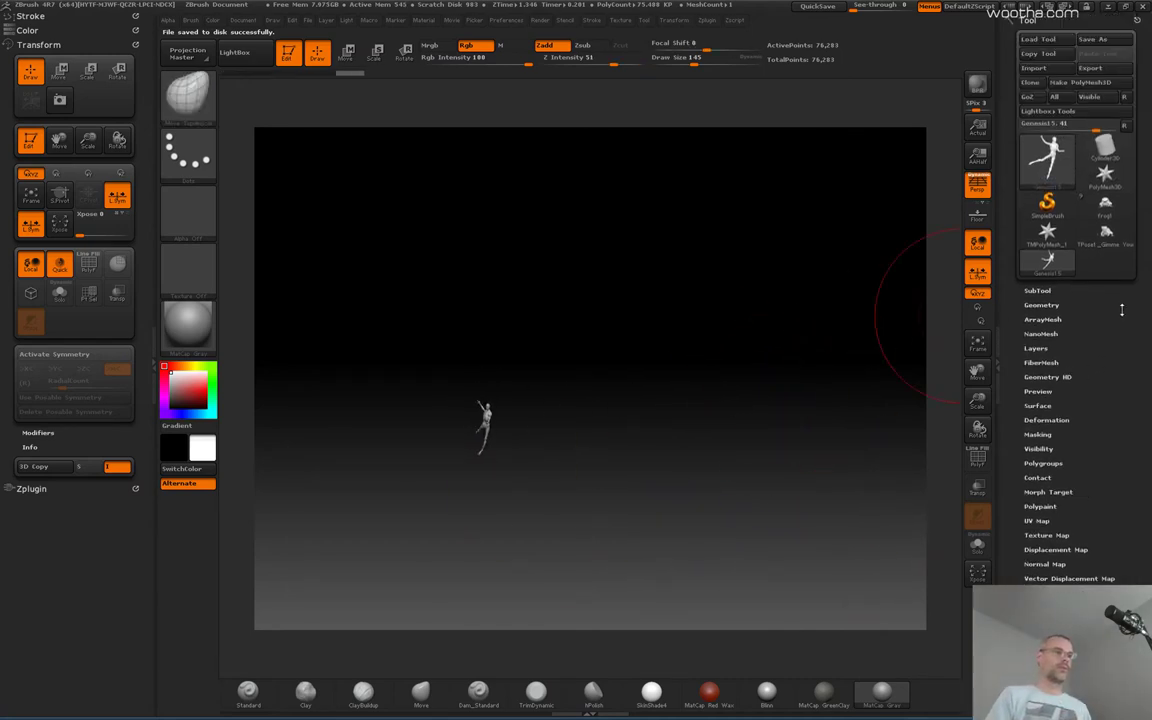
click(1113, 238)
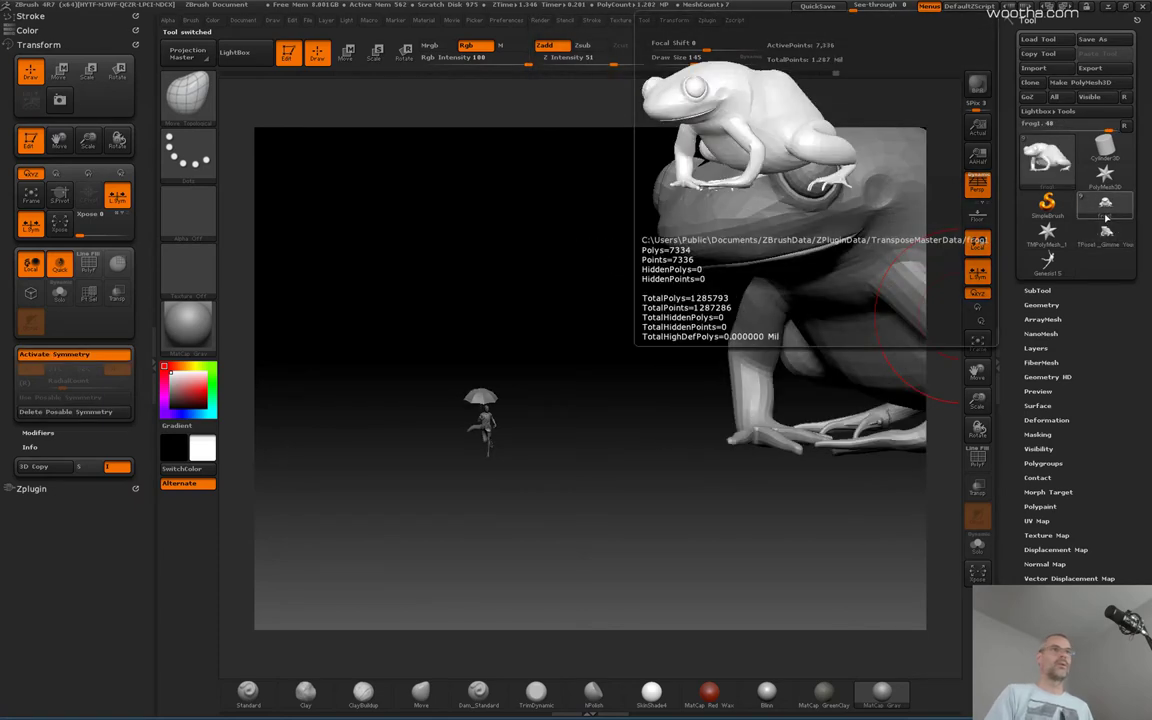
drag(793, 532, 713, 529)
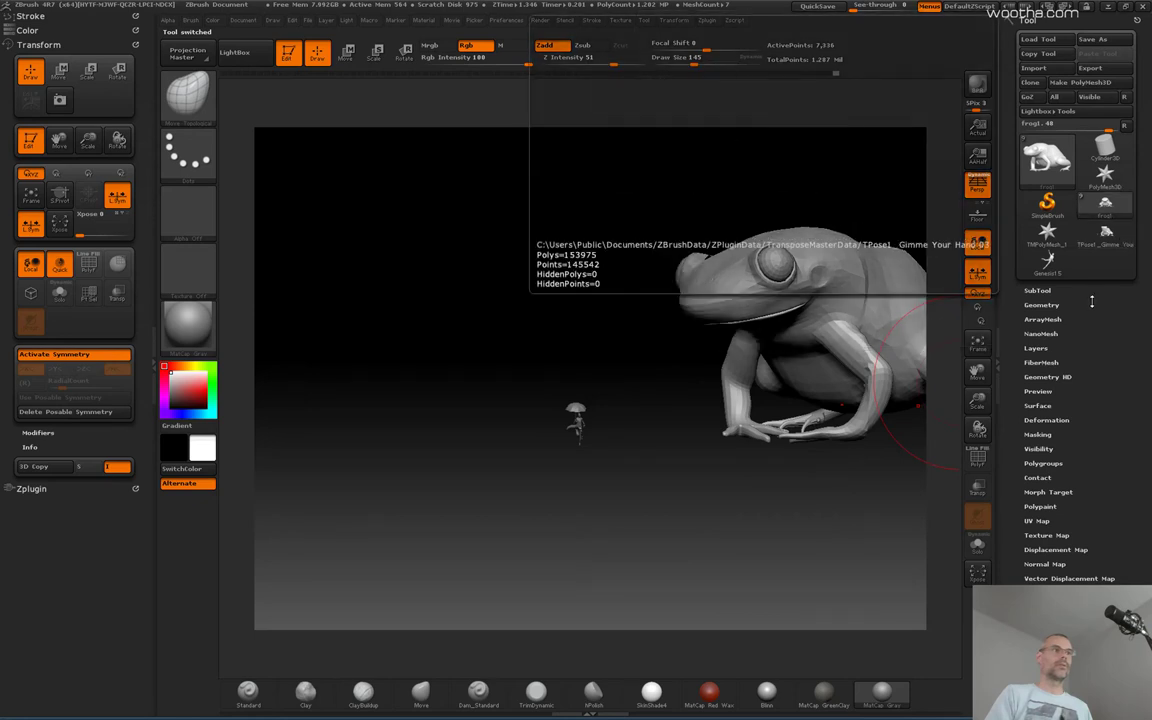
click(1037, 290)
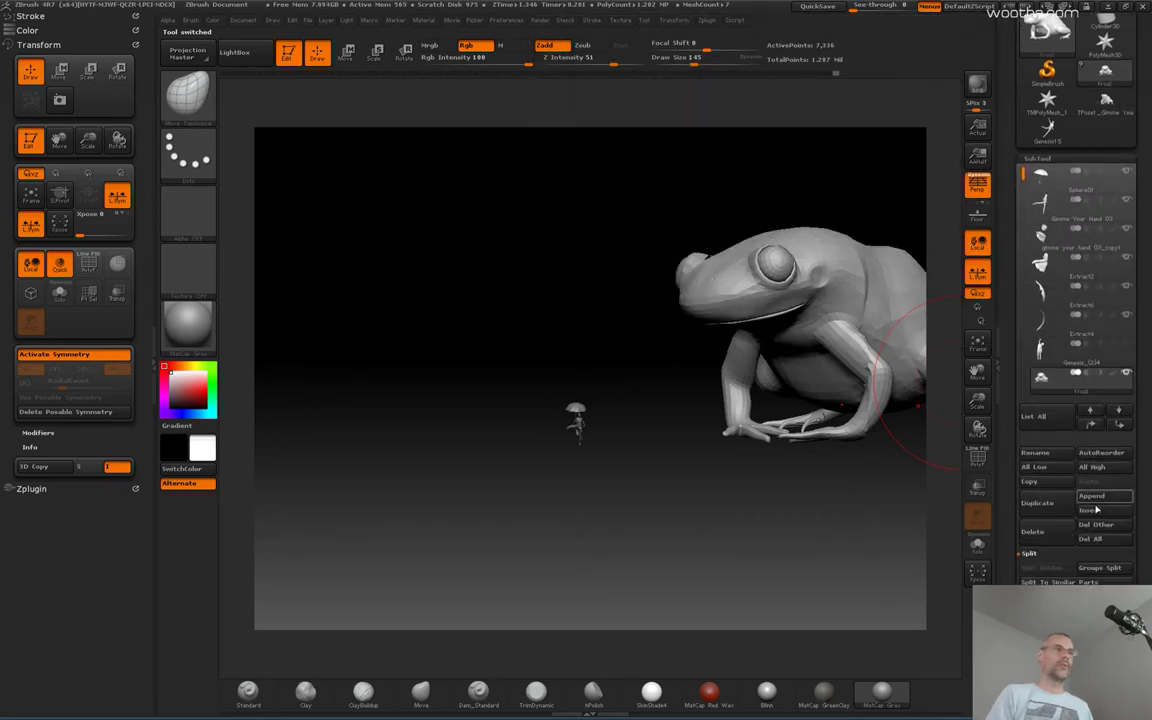
click(1093, 495)
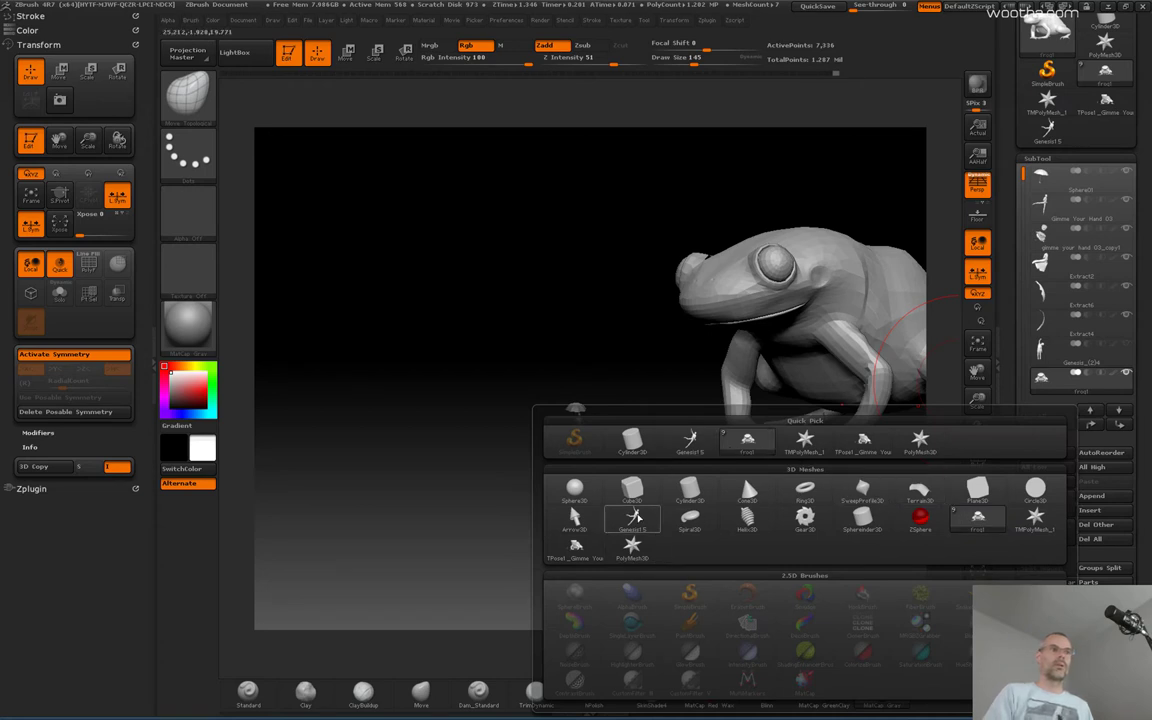
click(638, 518)
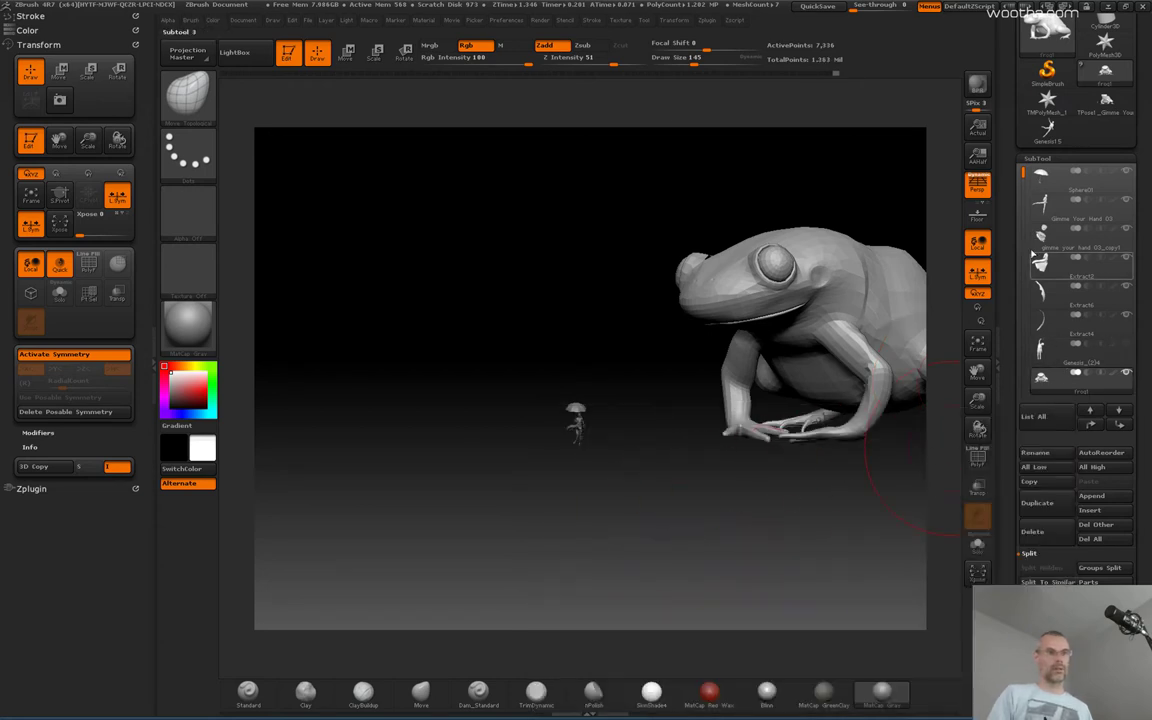
- Make the Genesis15 subtool active, frame it and examine how it lines up with the earlier umbrella-holding figure
drag(1023, 174, 1023, 240)
click(1050, 322)
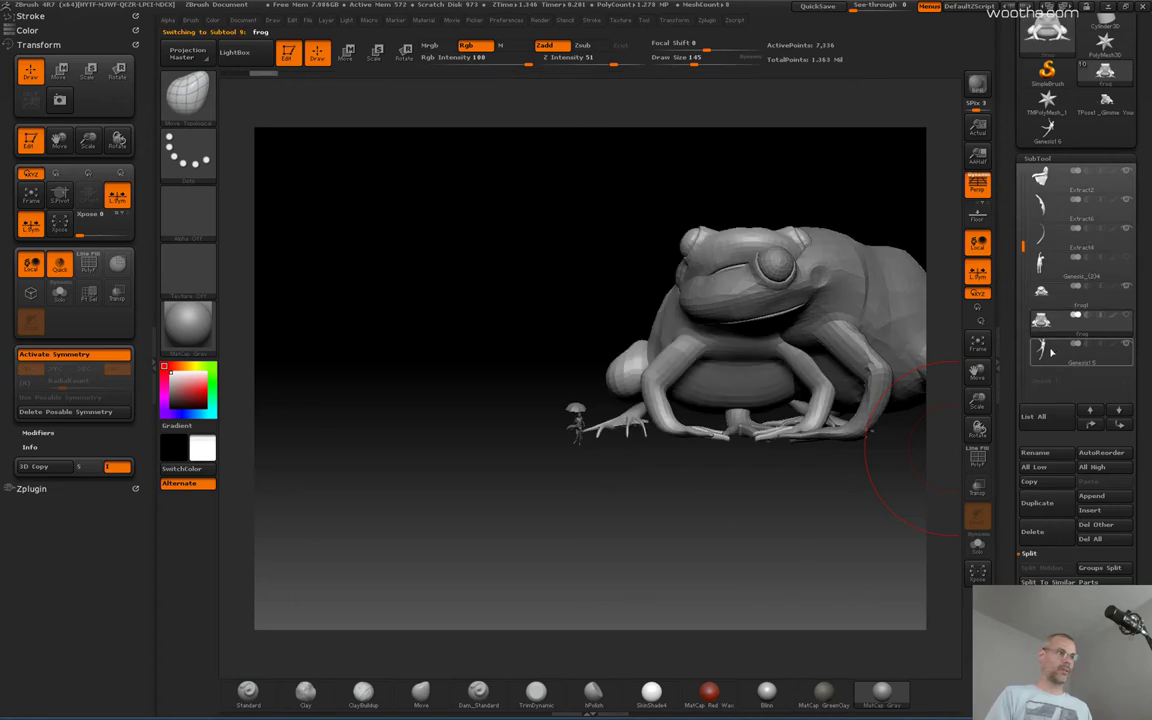
click(1051, 351)
key(f)
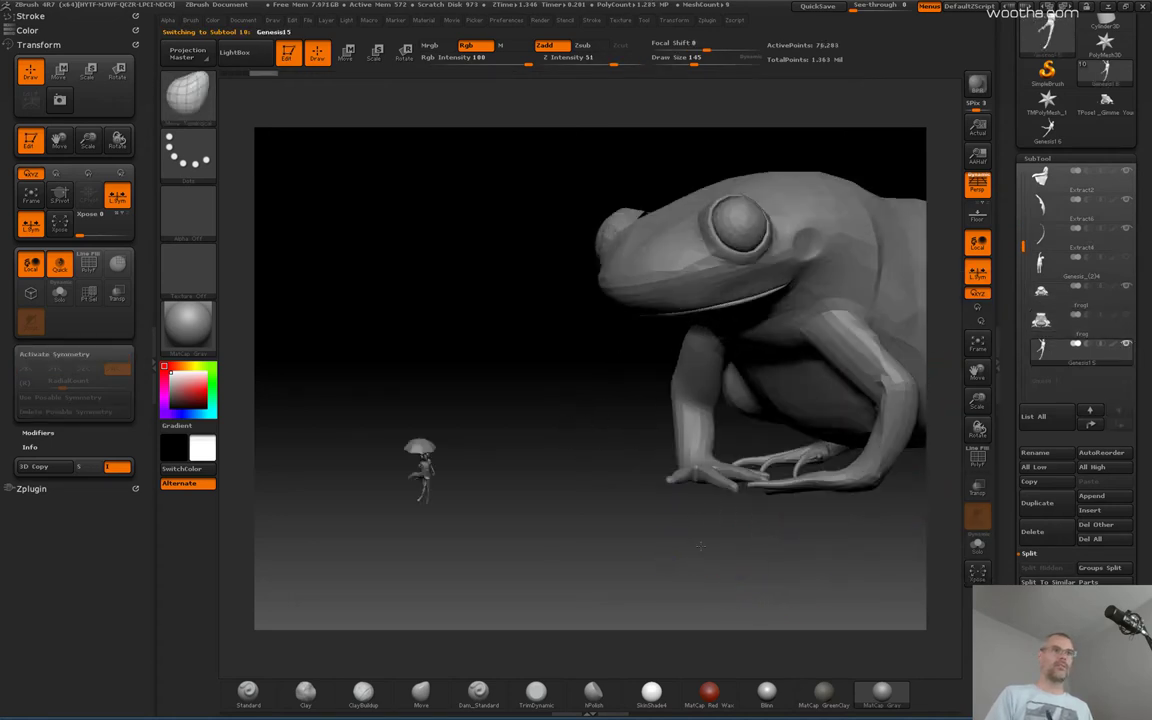
drag(648, 381, 660, 457)
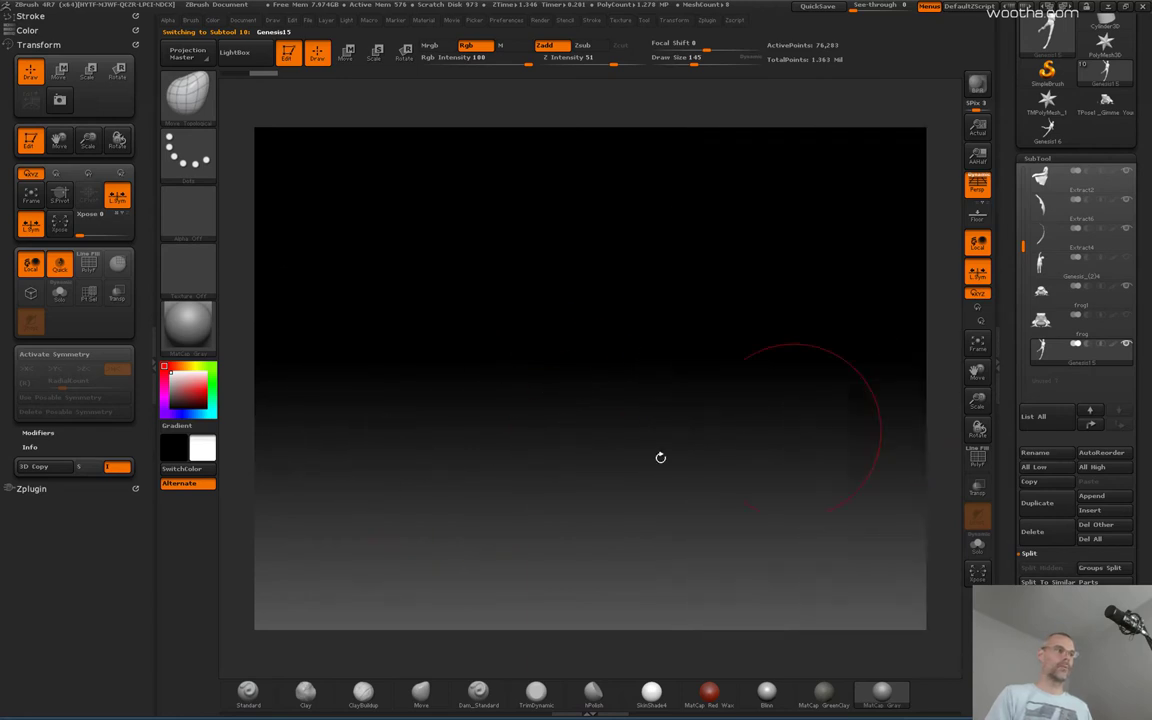
key(f)
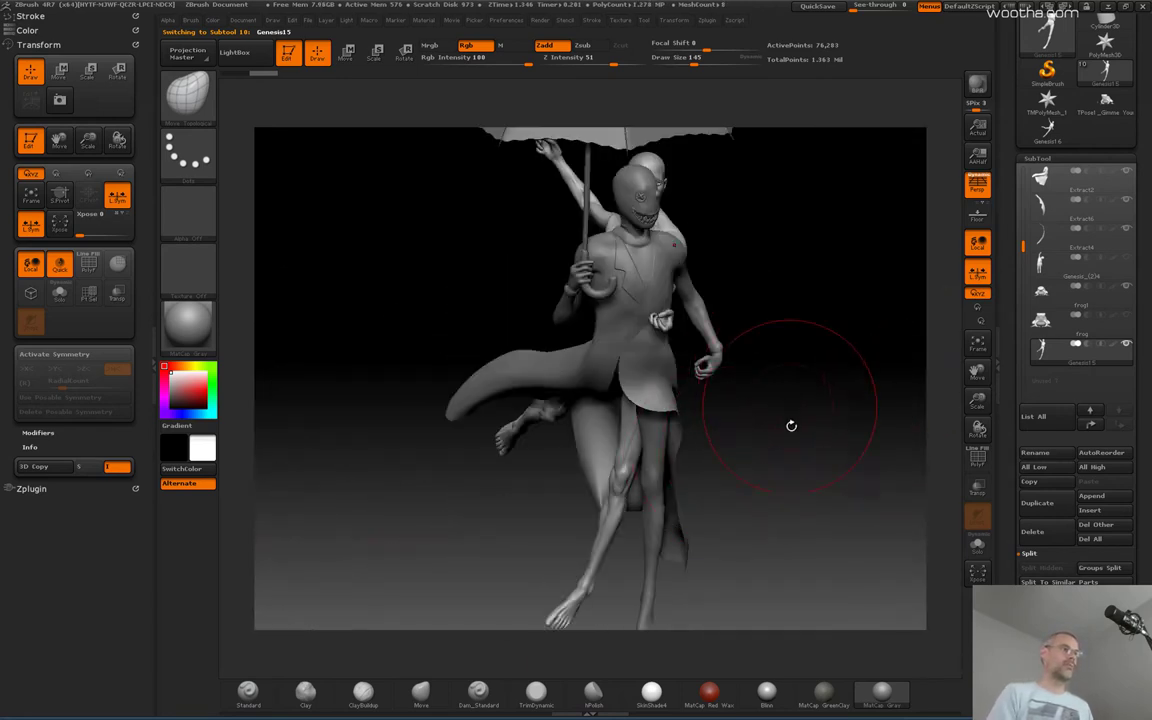
drag(790, 427, 791, 380)
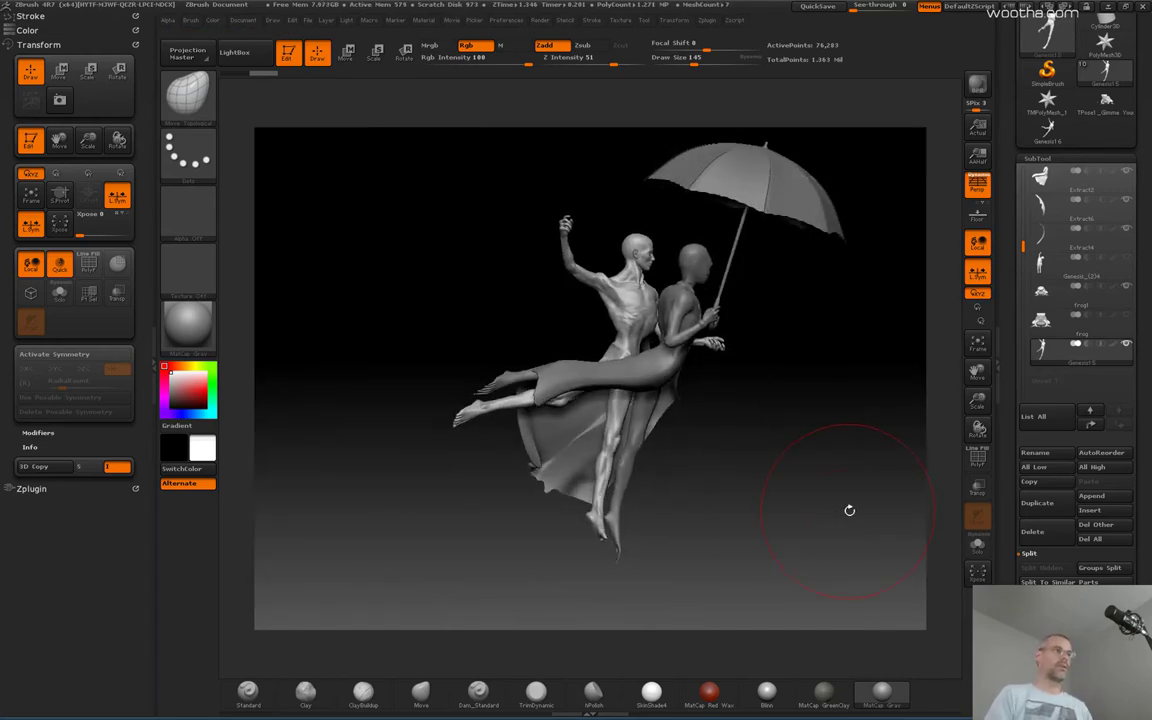
drag(849, 510, 802, 512)
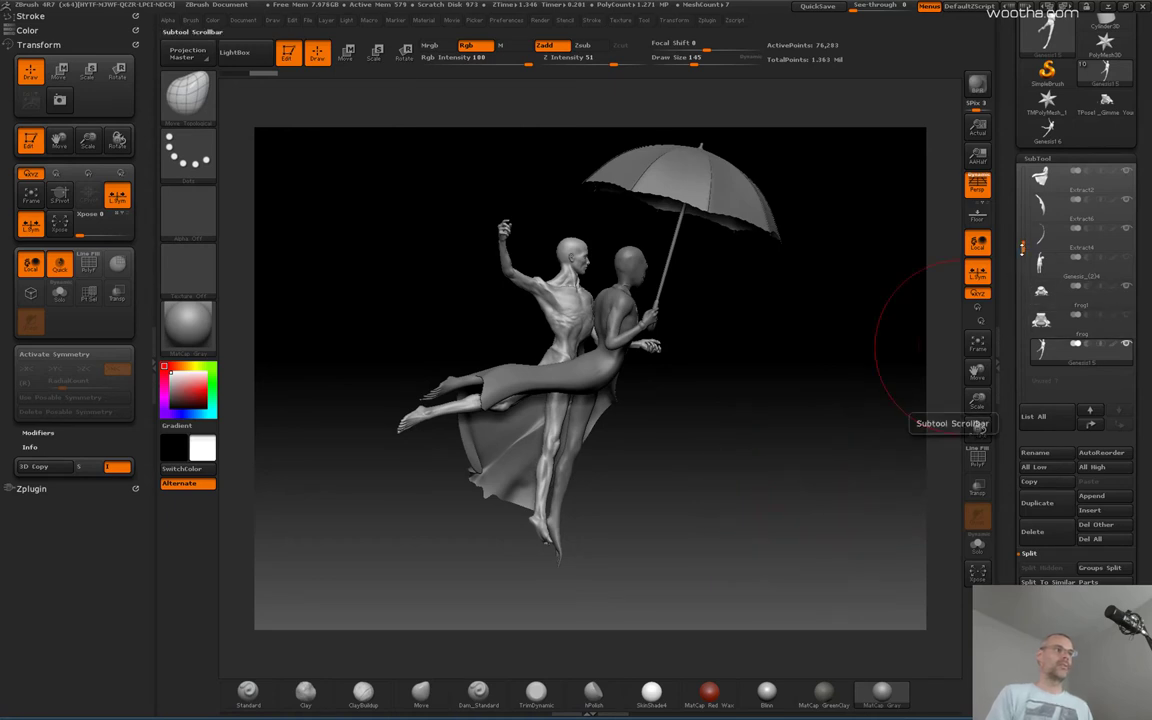
- Duplicate the Sphere01 umbrella subtool
drag(1022, 227, 1022, 172)
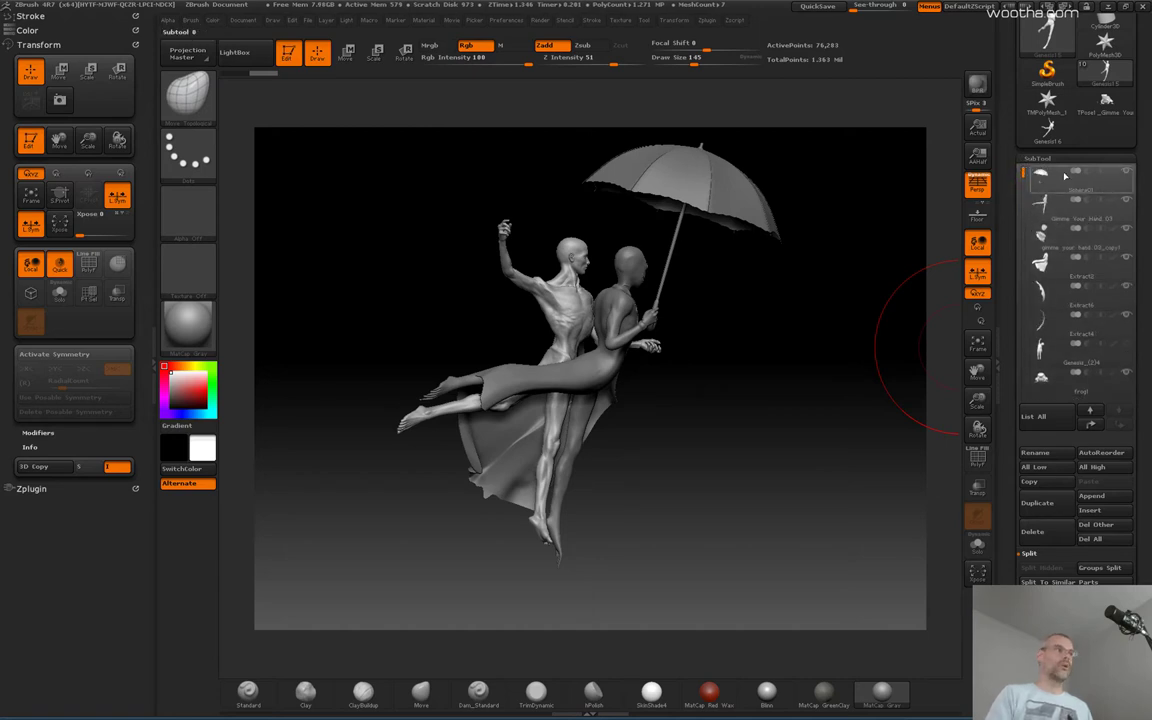
click(1065, 176)
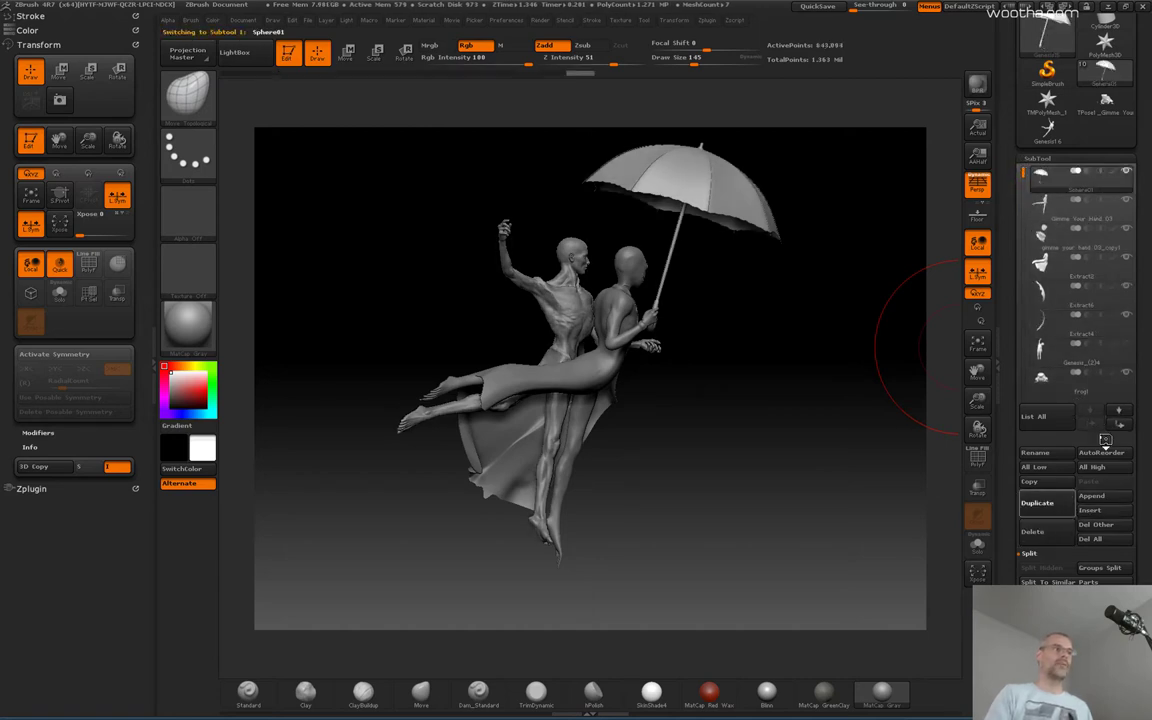
click(1037, 502)
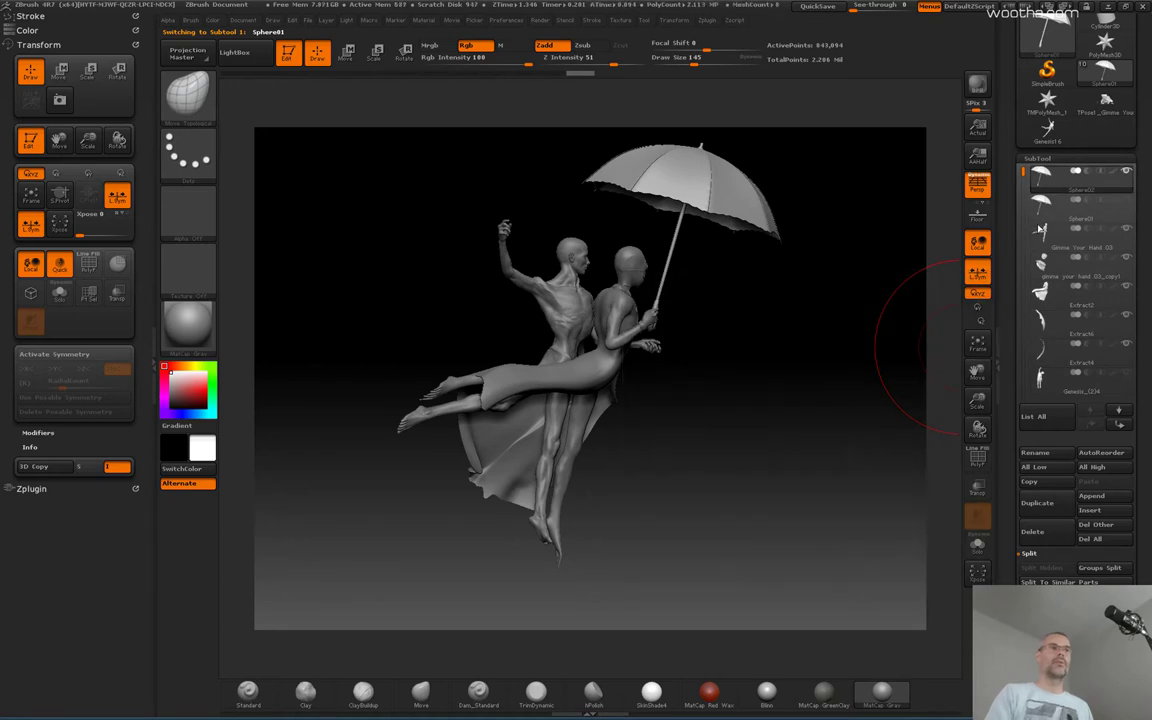
- Move the duplicated umbrella so its handle sits in the Genesis15 figure's raised hand, aligning it from the side and the front
key(w)
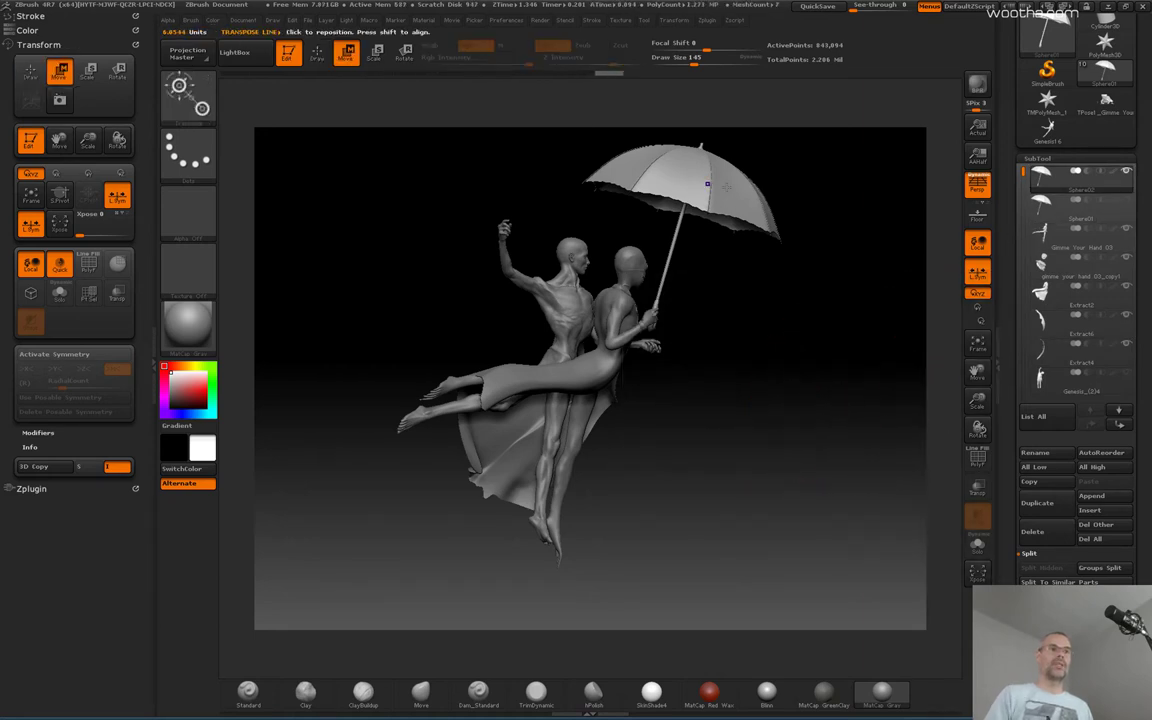
drag(727, 187, 913, 185)
drag(812, 186, 662, 102)
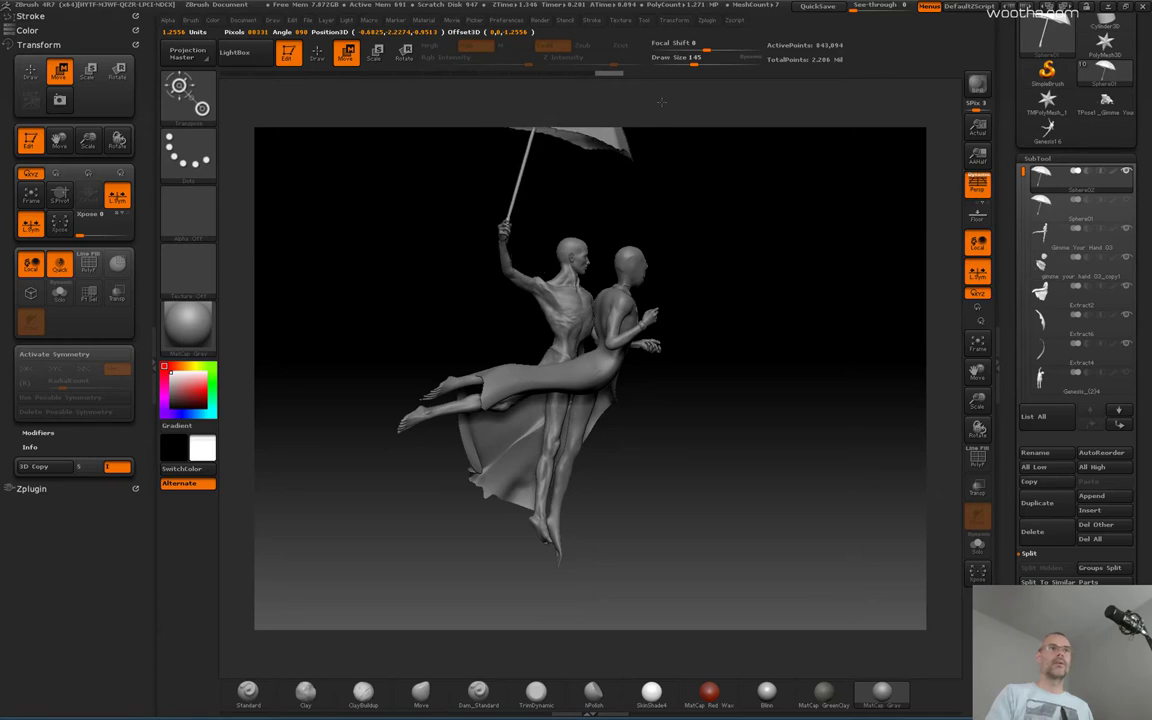
drag(800, 242, 716, 180)
drag(944, 264, 688, 430)
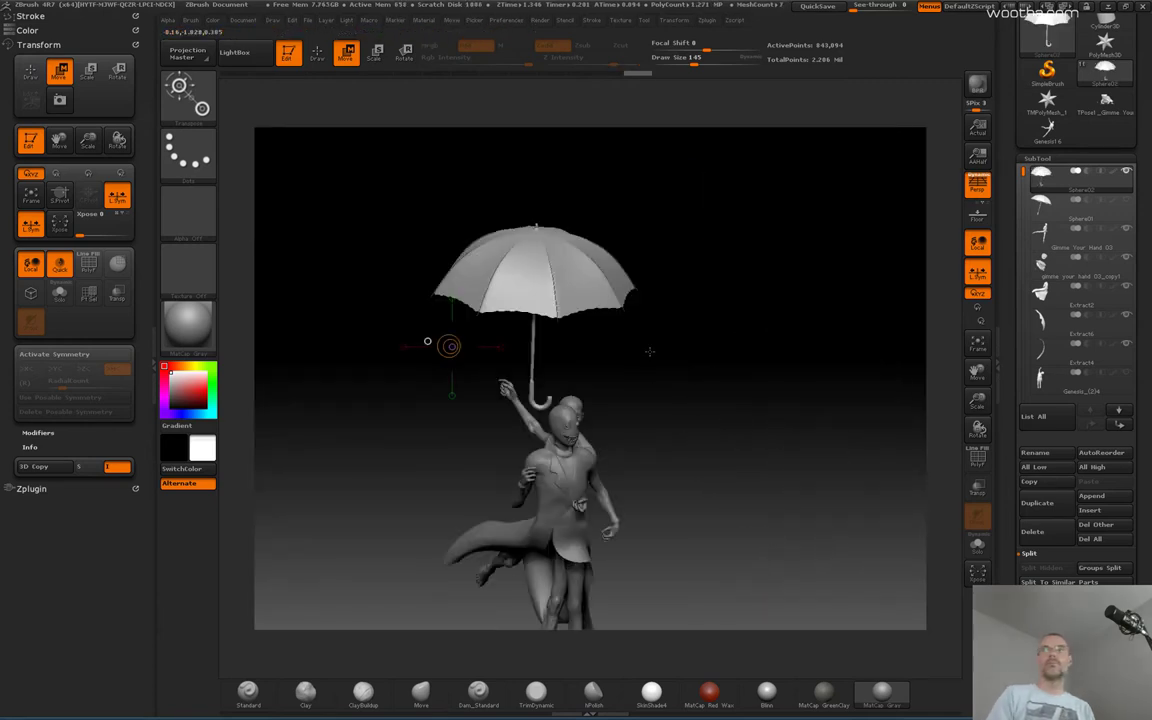
drag(550, 283, 751, 283)
drag(653, 283, 627, 285)
drag(787, 419, 751, 381)
- Set a rotation pivot at the Genesis15 figure's raised hand and adjust the umbrella's tilt around its grip
key(r)
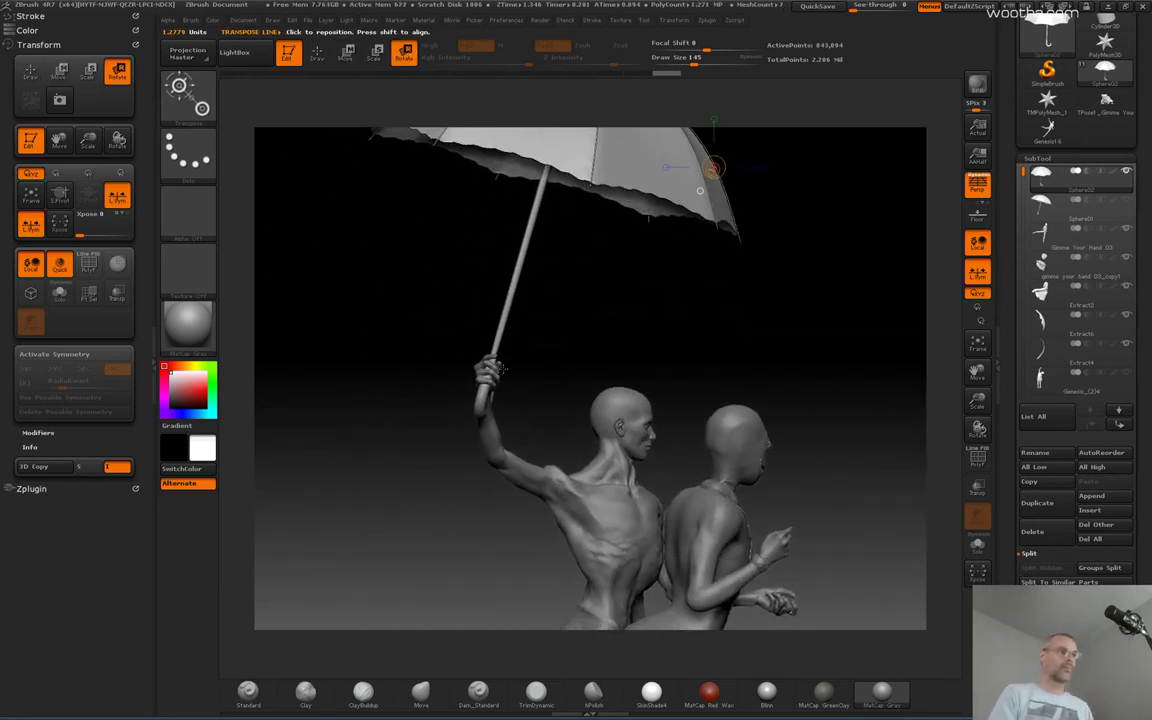
mouse_move(488, 375)
mouse_down()
mouse_move(643, 376)
mouse_move(617, 315)
mouse_up()
drag(760, 385, 697, 380)
drag(698, 200, 667, 399)
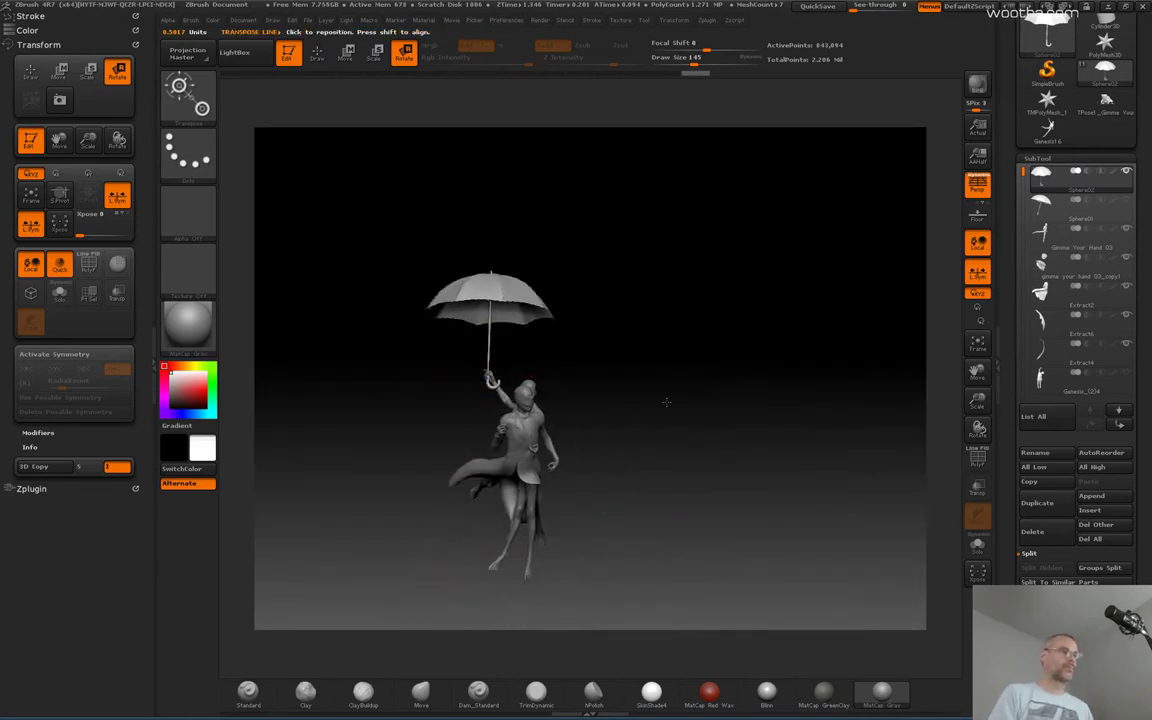
- Hide the old figure's body, teeth and clothing subtools: Gimme Your Hand 03, its copy, and the coat extracts
mouse_move(1127, 232)
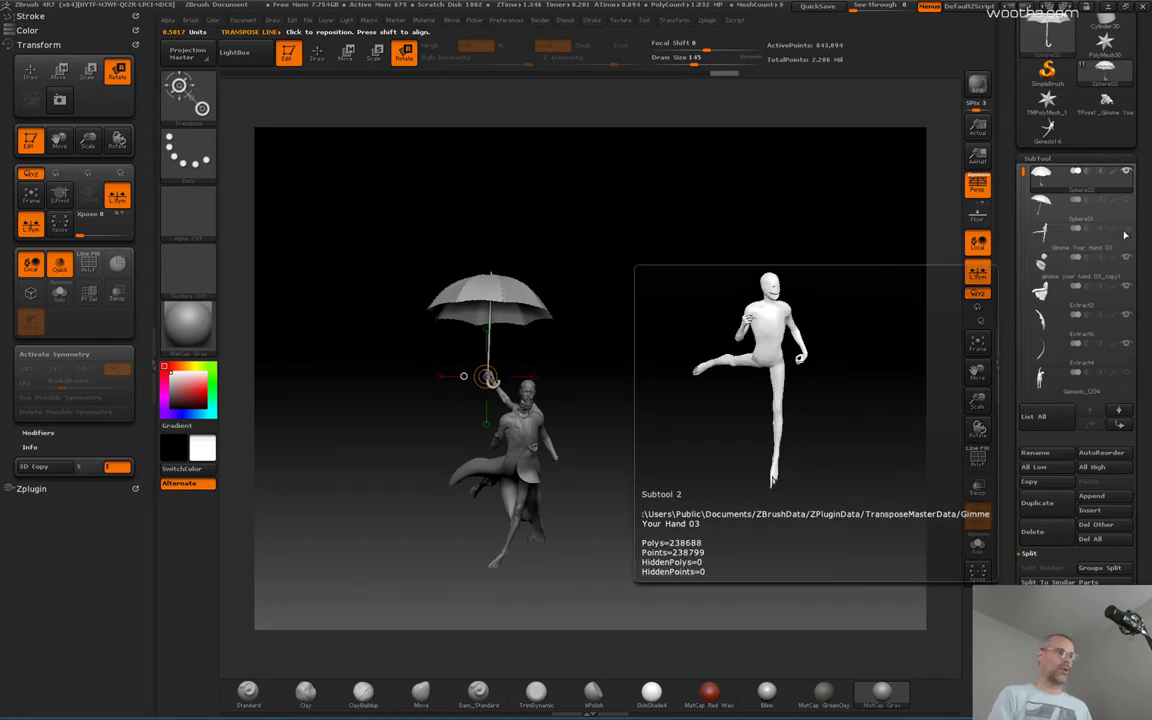
mouse_move(1131, 262)
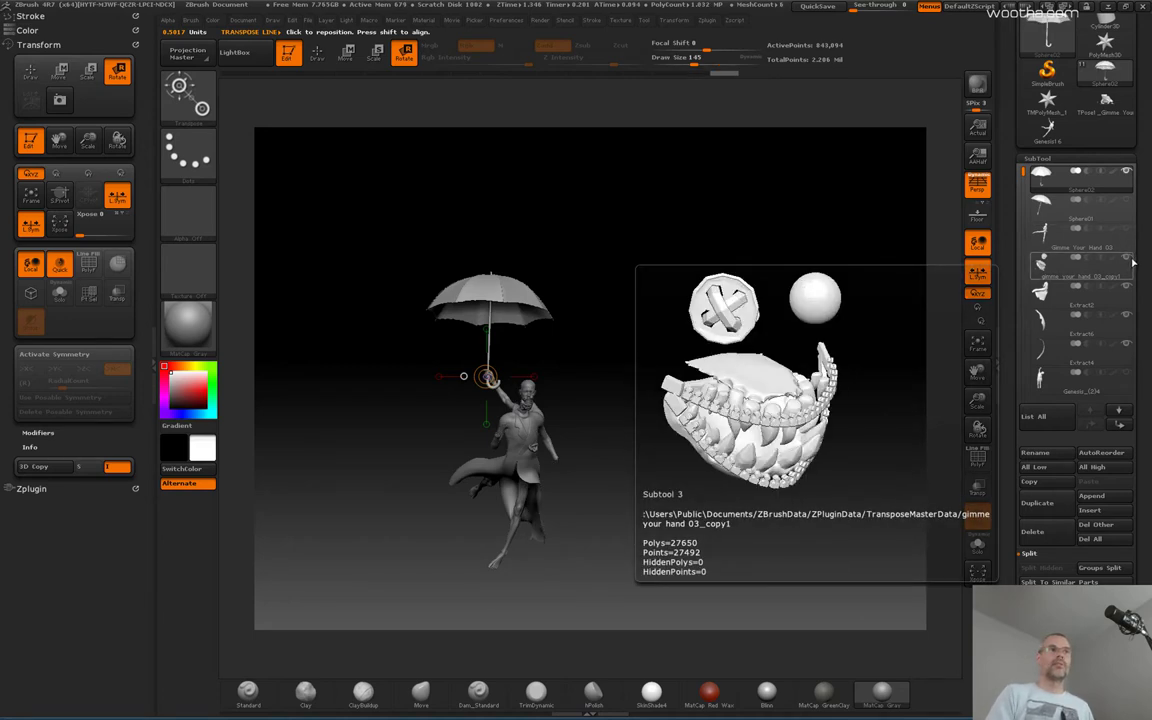
mouse_move(1126, 291)
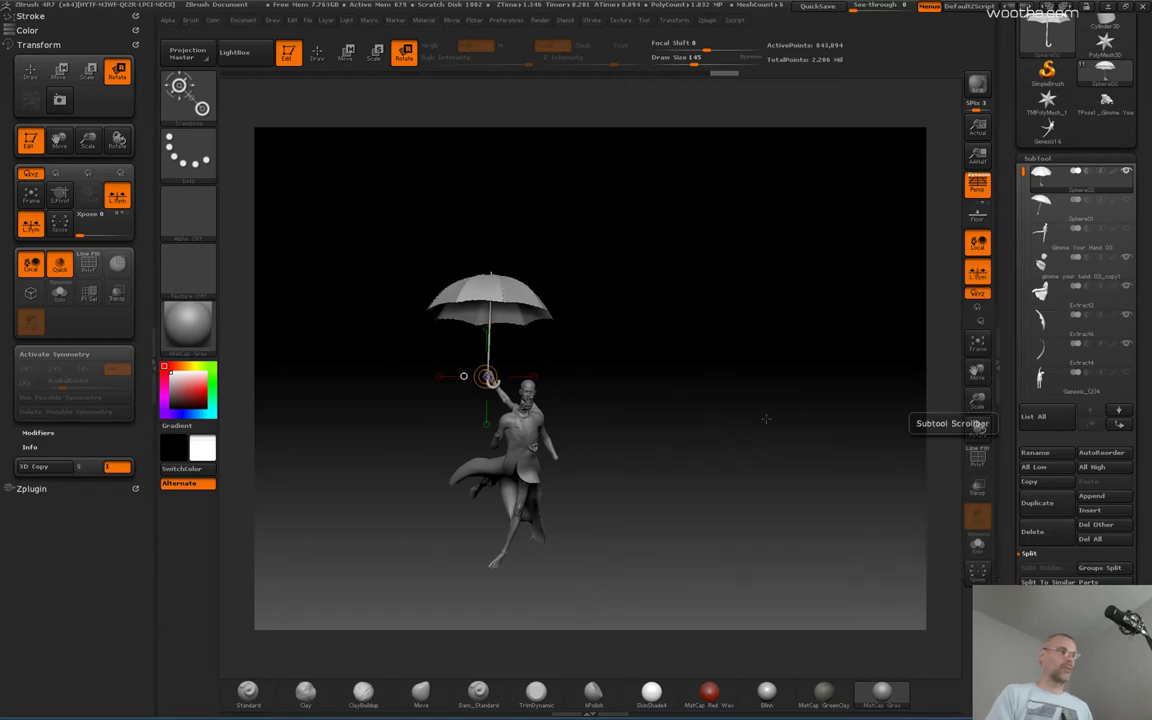
click(1129, 291)
click(1131, 262)
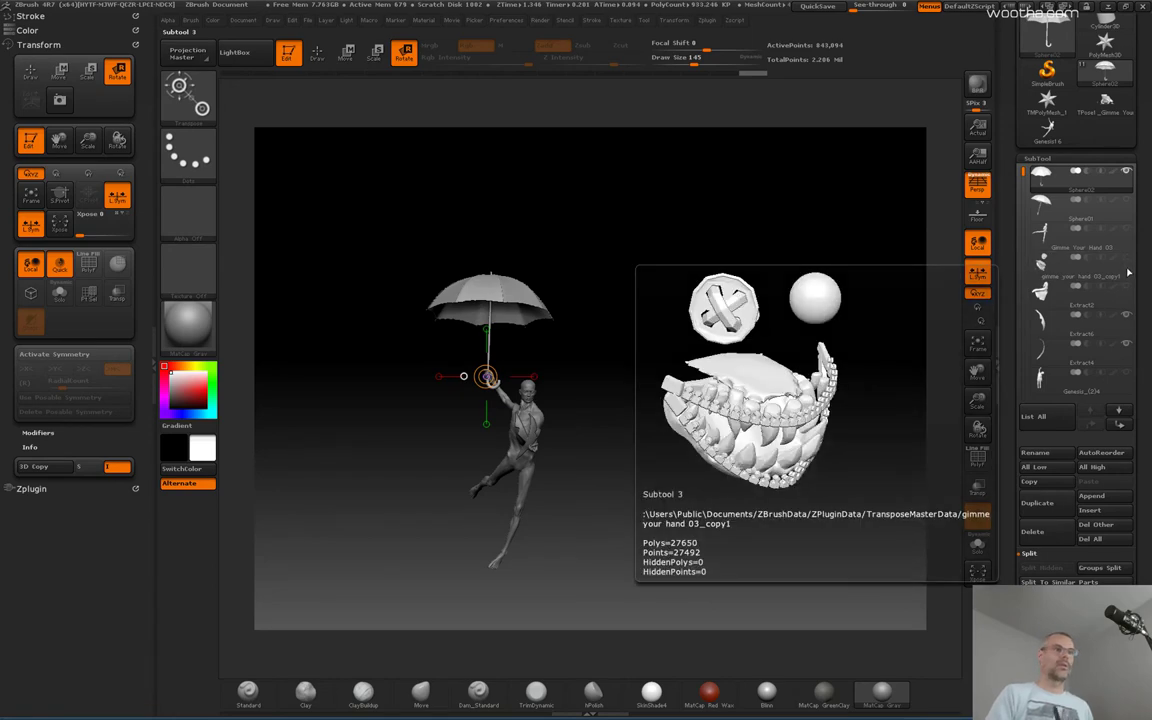
click(1126, 320)
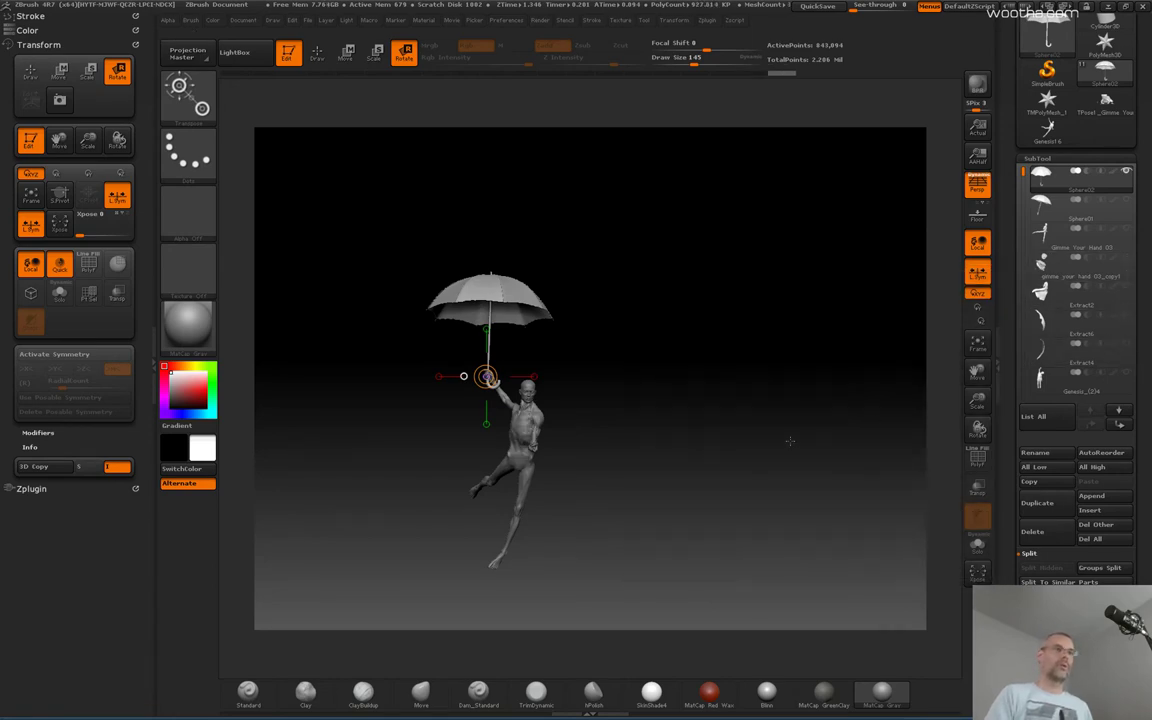
- Switch to KeyShot with the frog and umbrella scene and set the lighting preset to Basic
drag(746, 449, 850, 352)
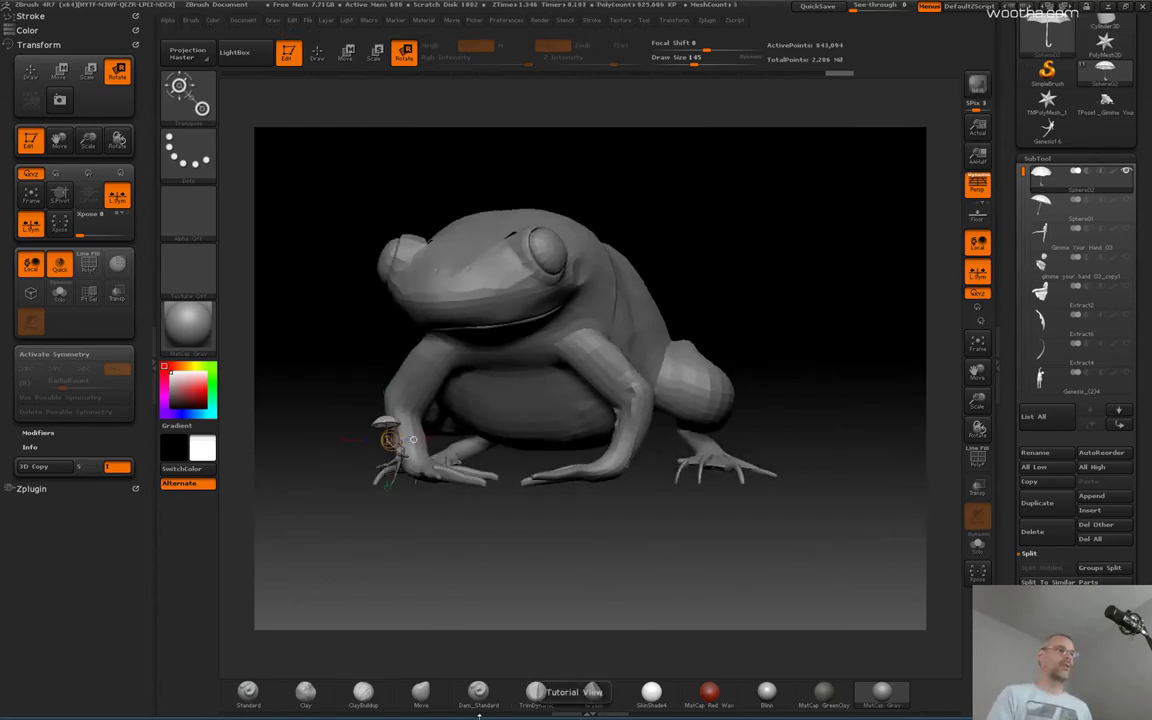
key(alt+Tab)
key(alt+Tab)
key(alt+Tab)
key(alt+Tab)
key(alt+Tab)
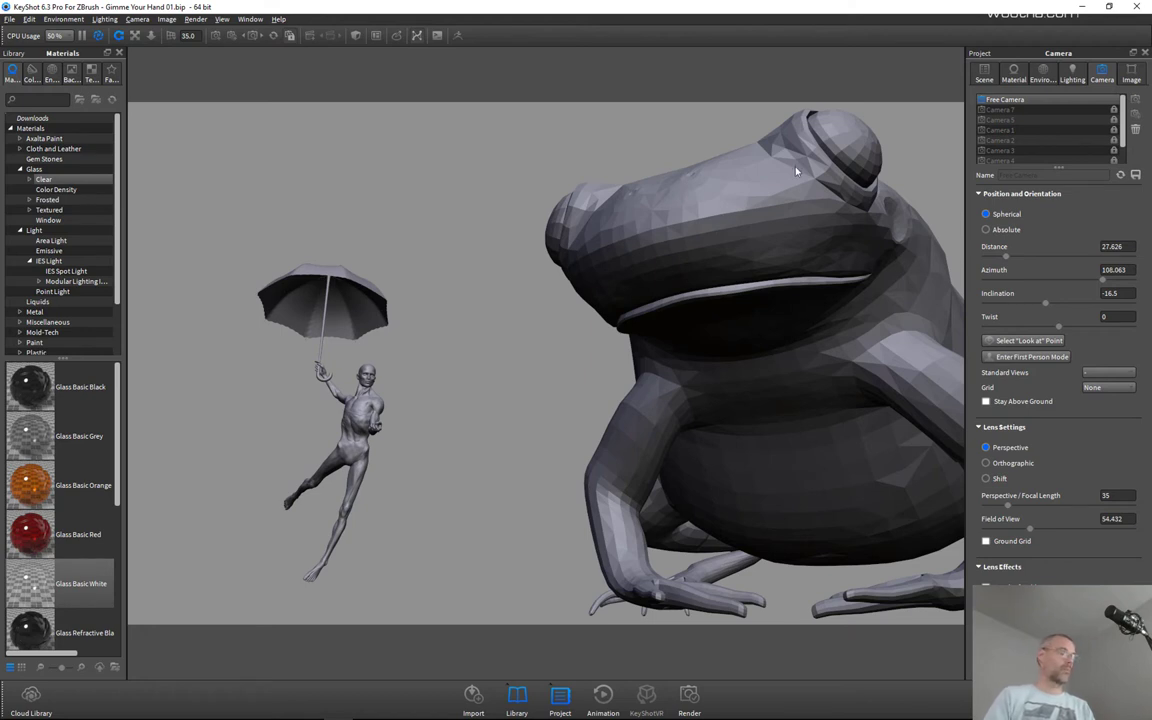
click(1073, 77)
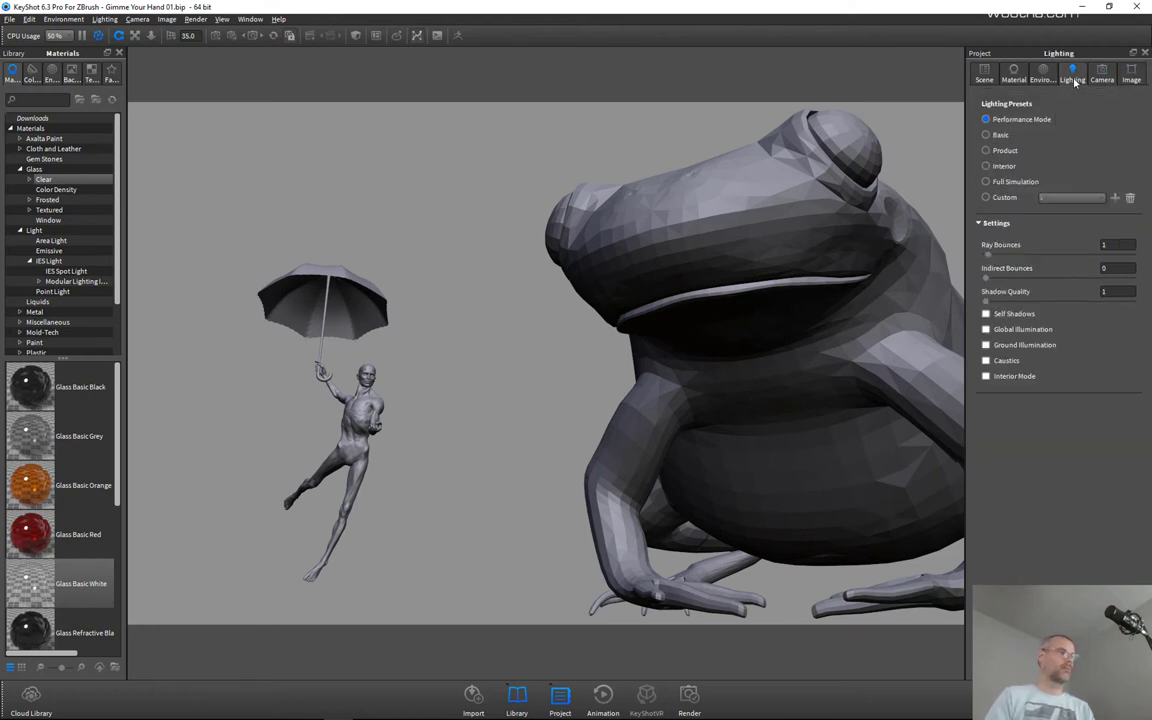
click(992, 140)
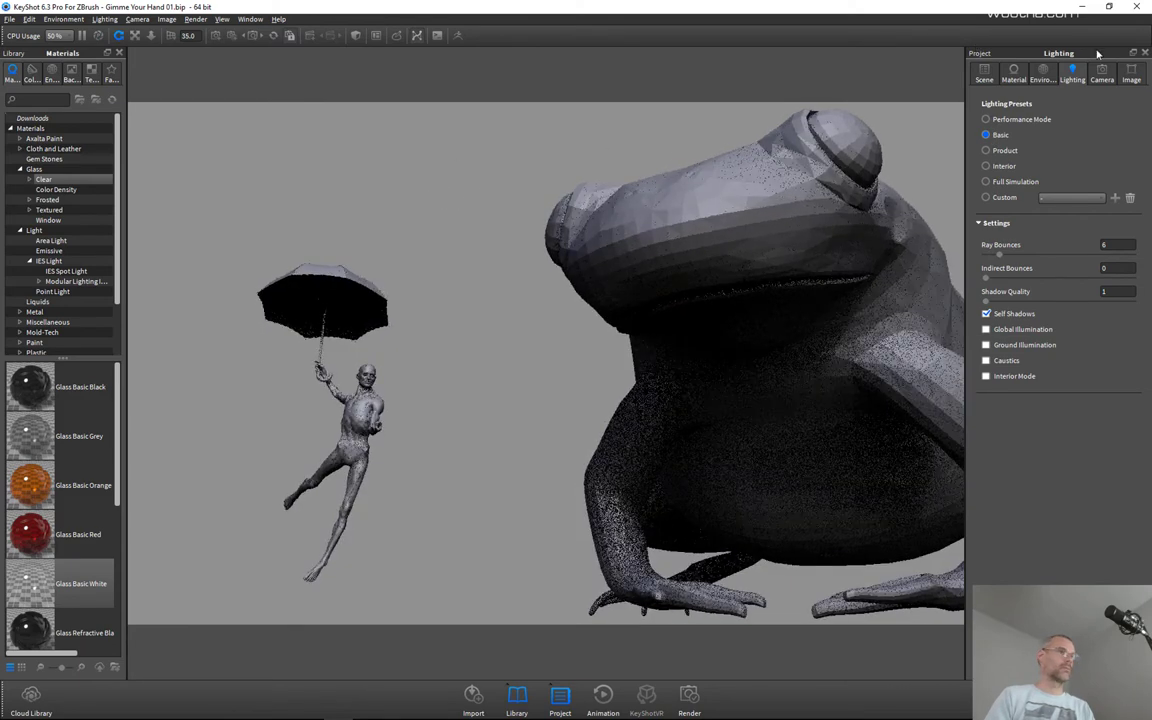
- Generate a Sun & Sky HDRI environment at 2000x1000 with the existing location and time, and close the HDRI editor
click(1043, 73)
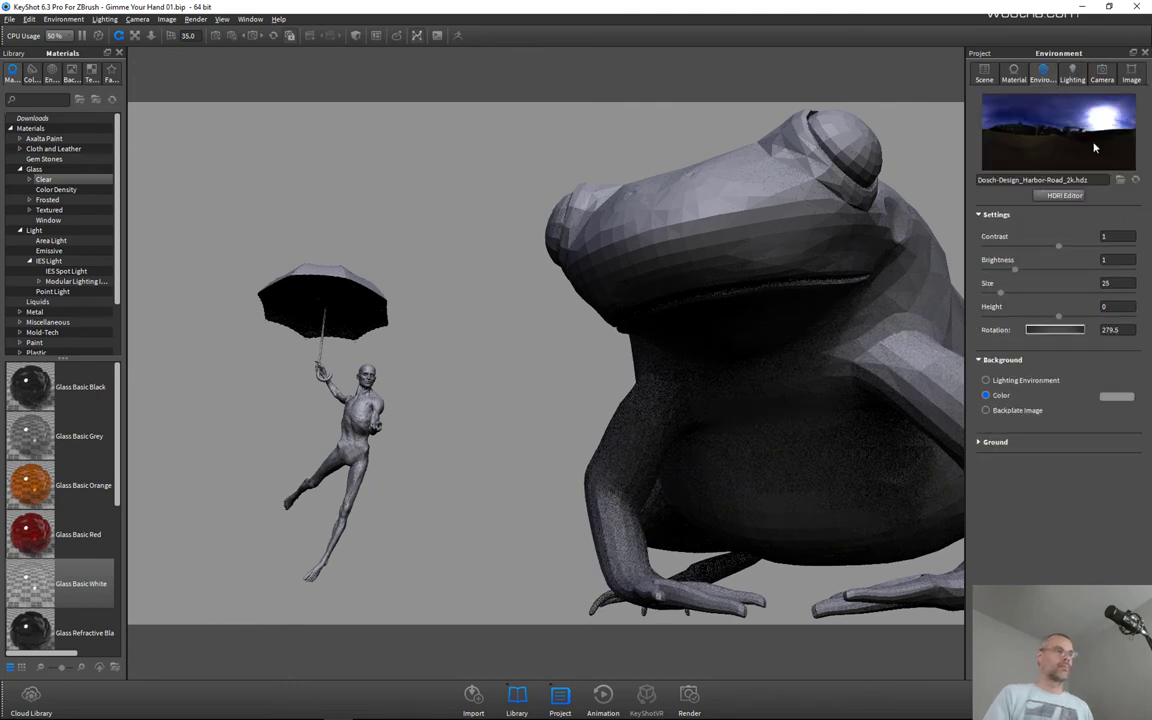
click(1071, 196)
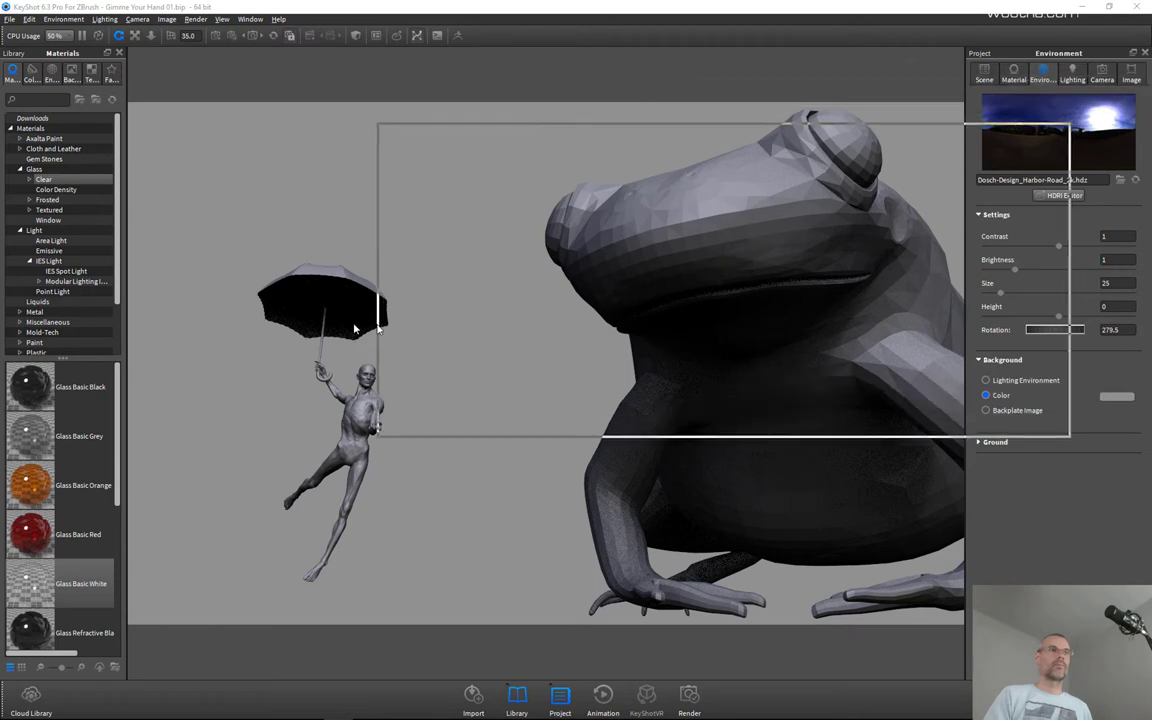
drag(527, 158, 423, 169)
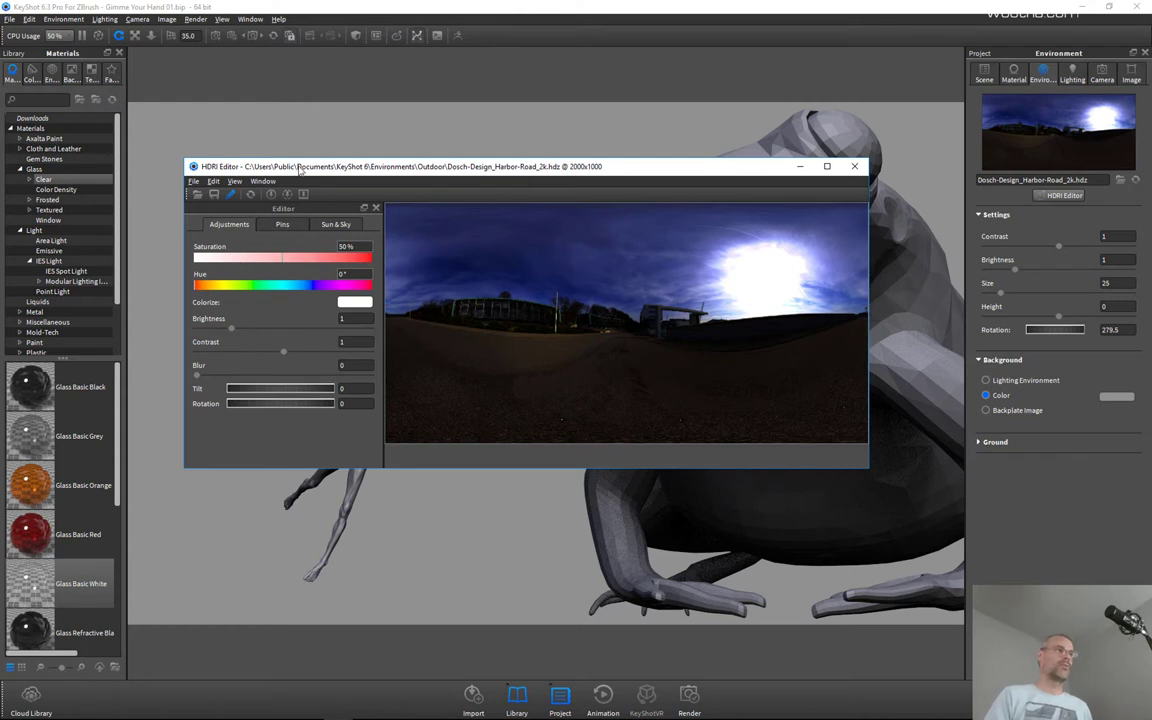
drag(301, 169, 320, 170)
click(355, 224)
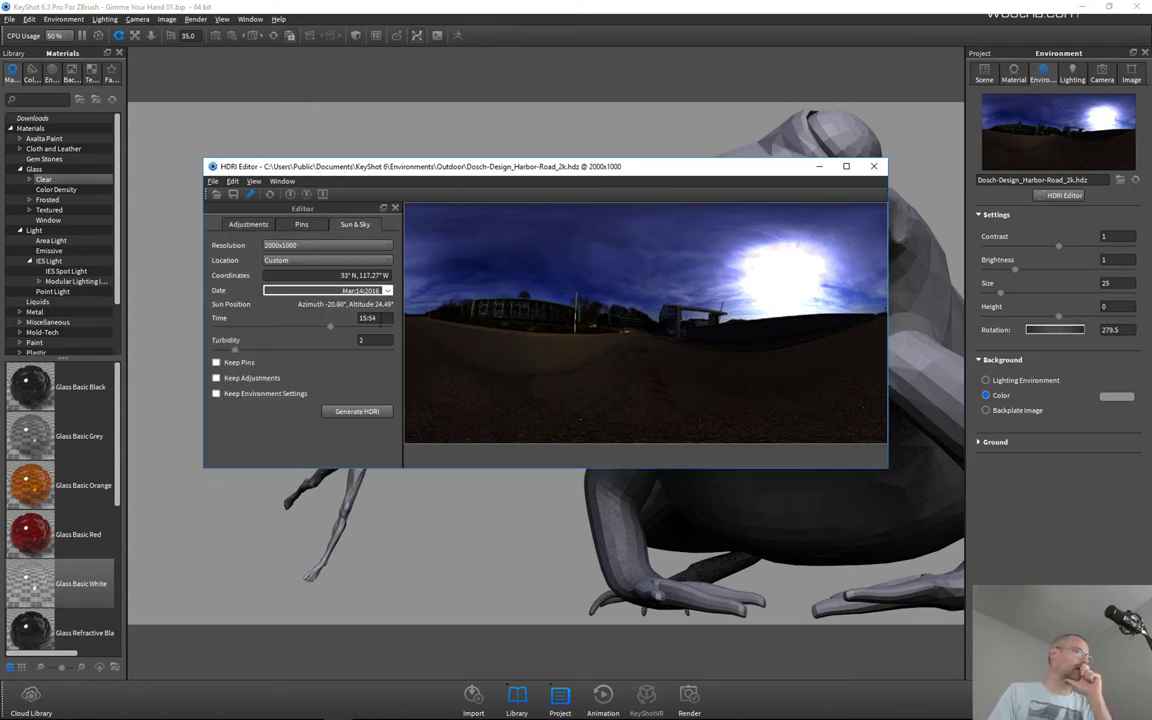
click(357, 411)
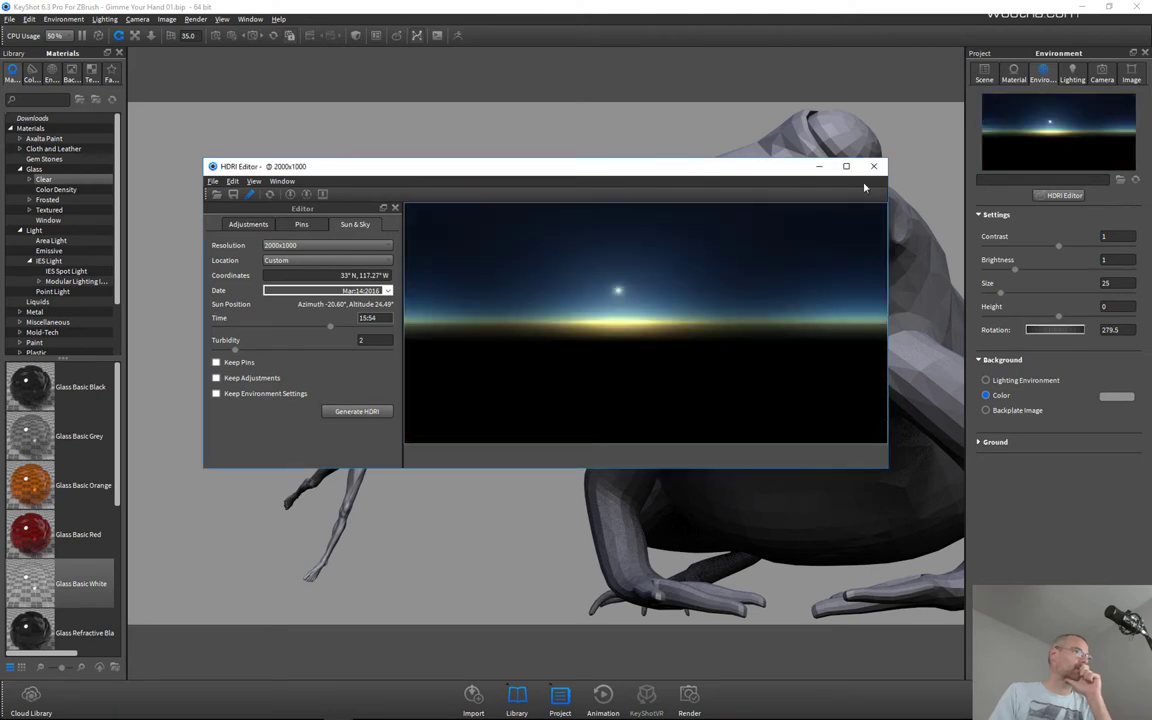
click(874, 166)
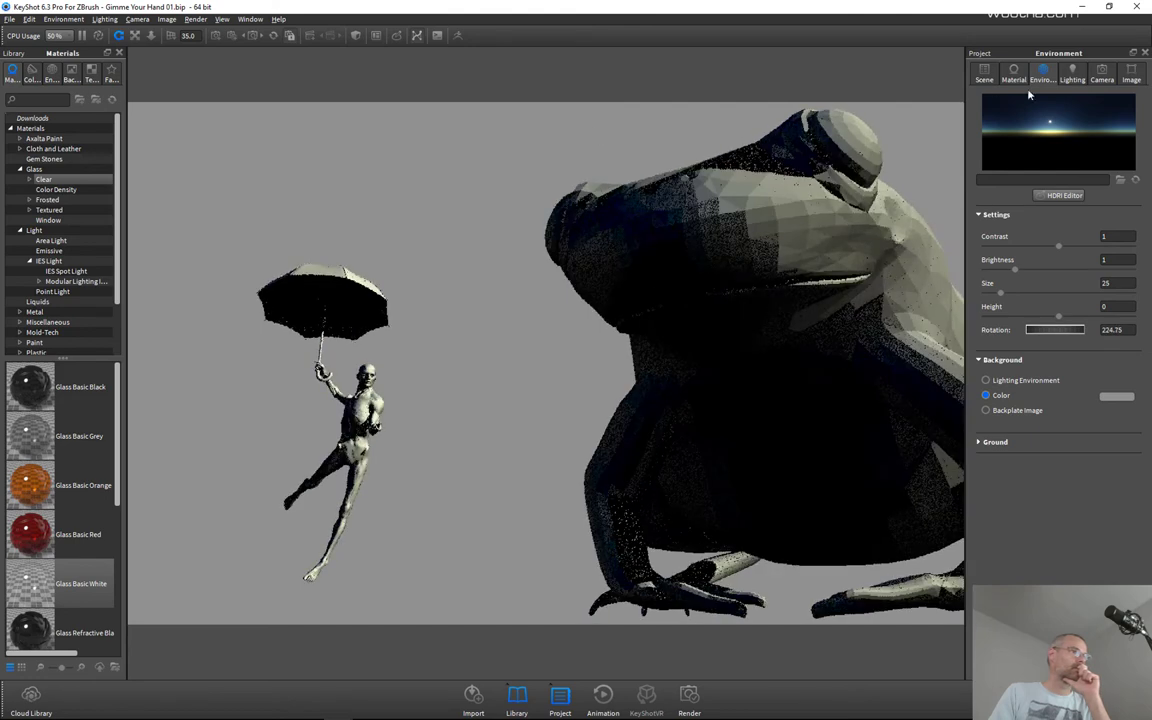
- Disable the diffuse texture map on the ZMat_010_66897 material and show its properties
click(1013, 72)
click(1005, 465)
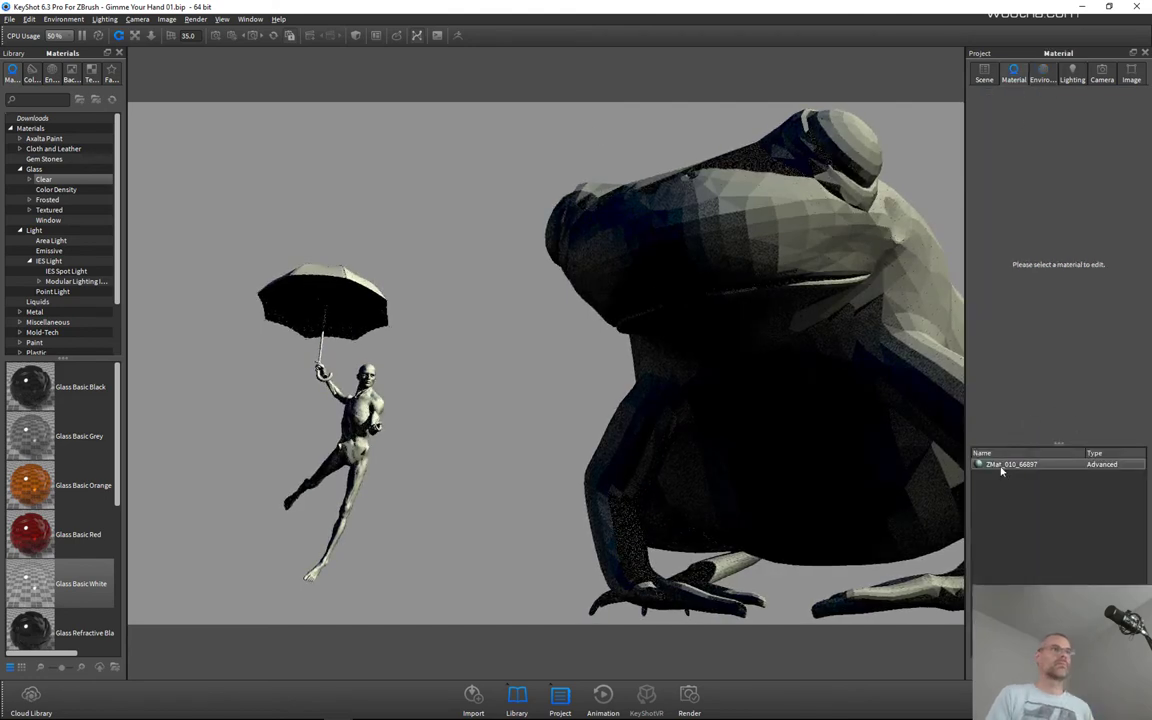
click(1060, 177)
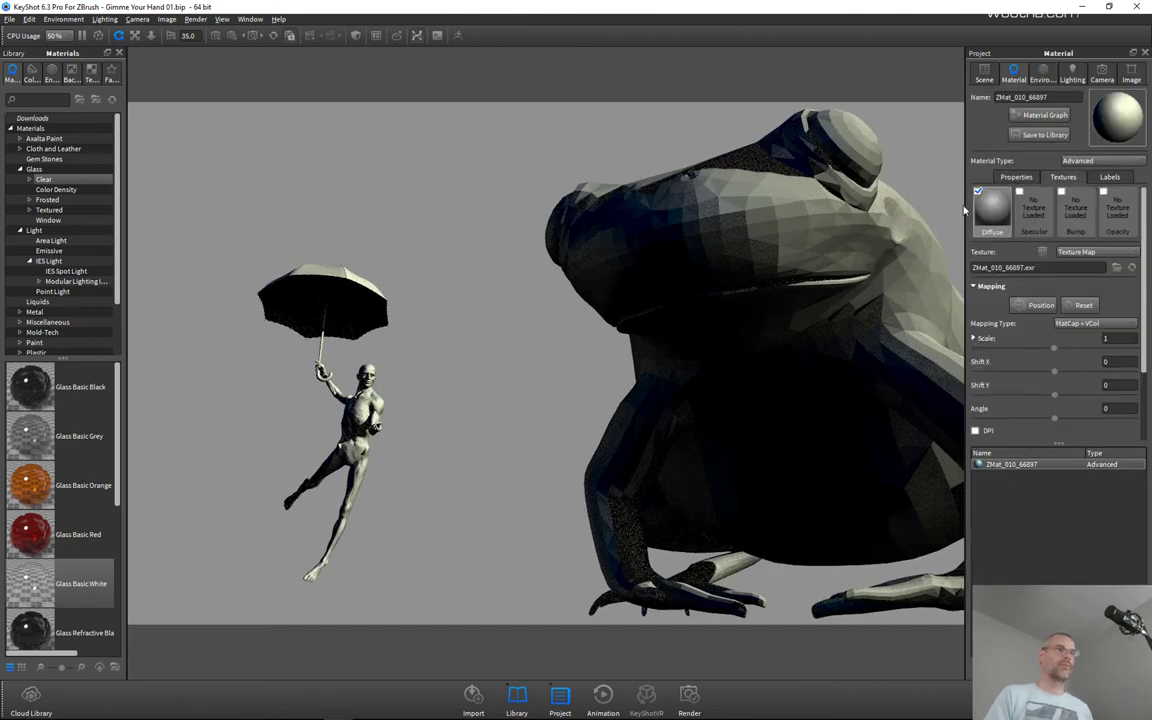
click(978, 193)
click(1018, 178)
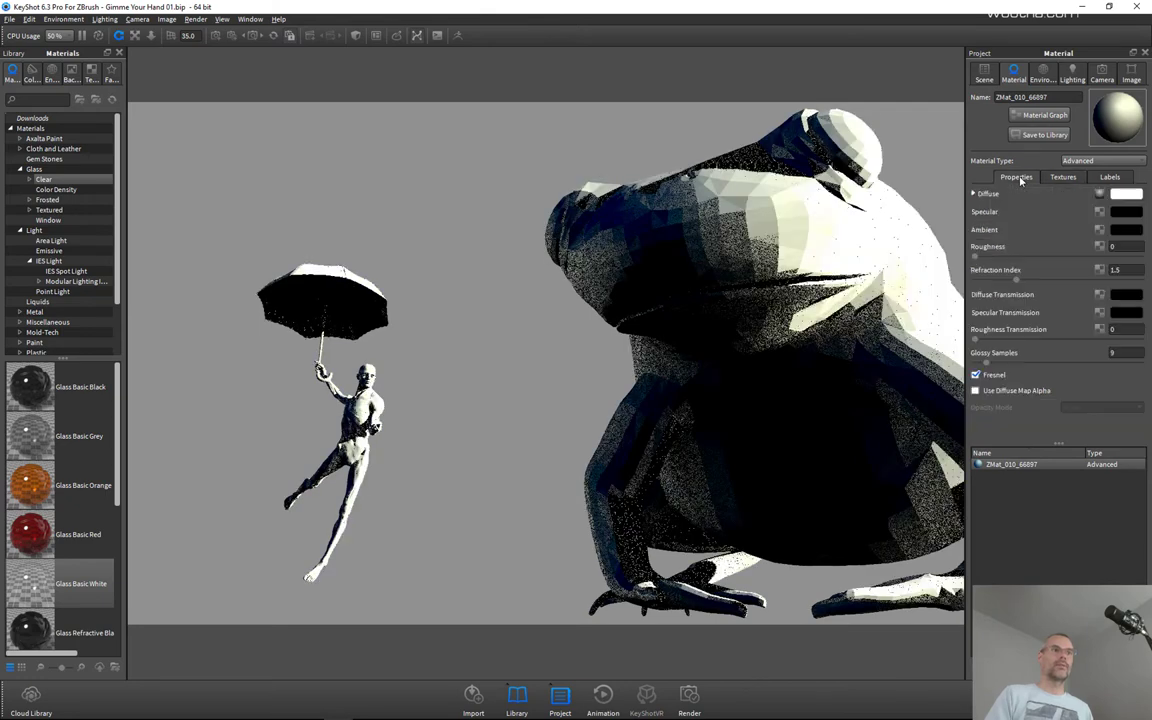
- Change the material's diffuse color from white to a neutral mid grey by lowering its HSV value
click(1137, 194)
drag(1121, 230, 1031, 240)
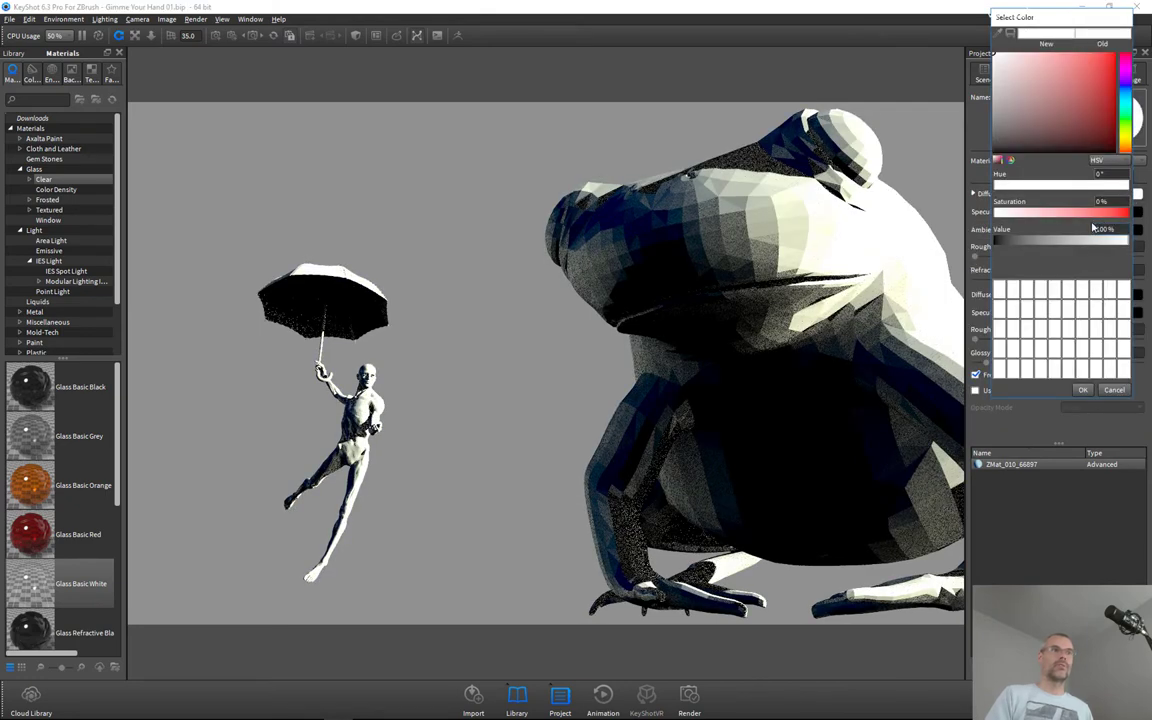
double_click(1093, 229)
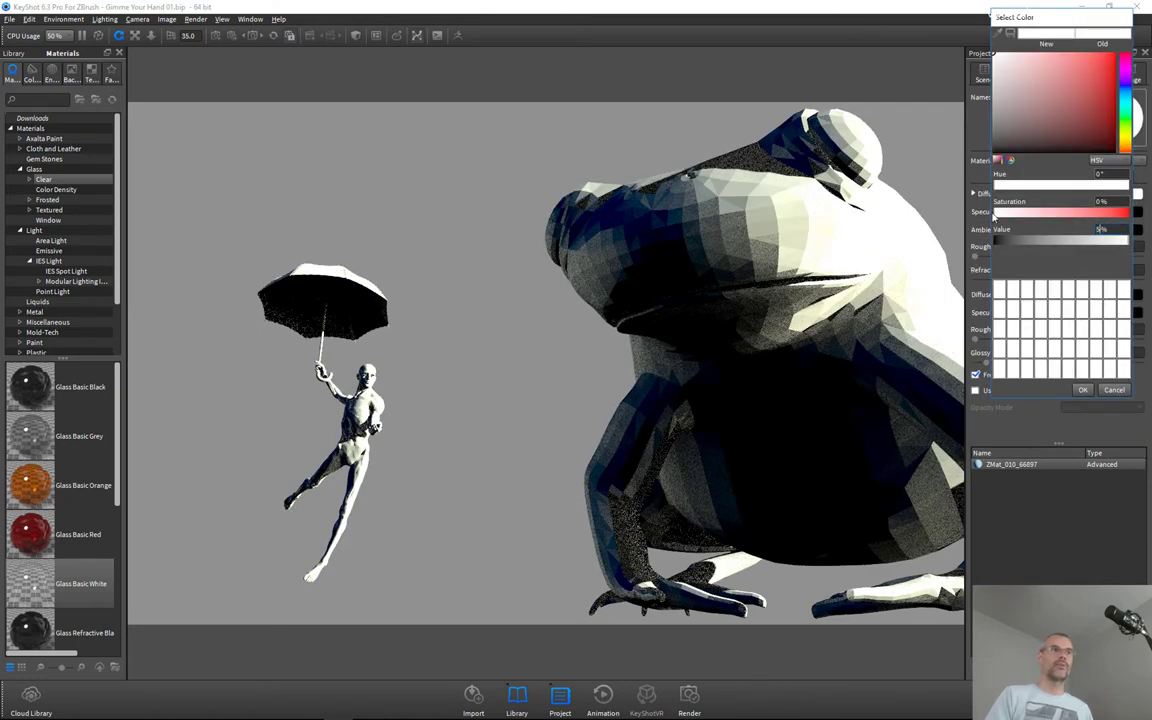
click(1083, 389)
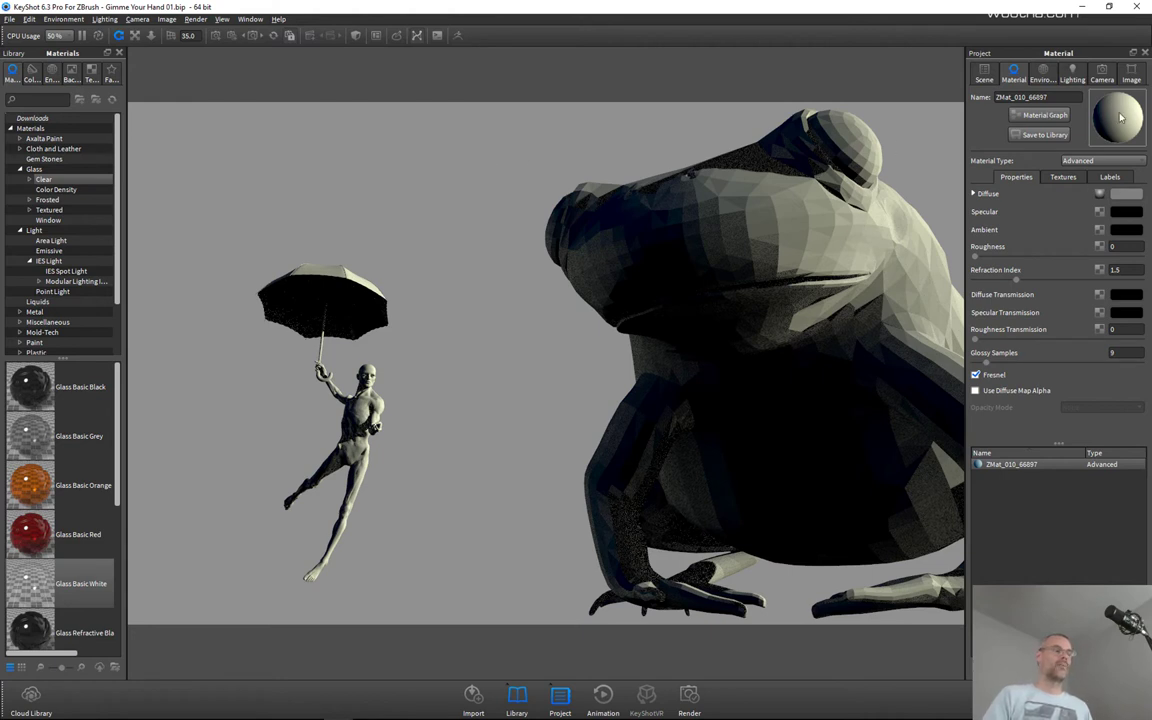
- Try the Flat type on the ZMat_010_66897 material and turn off its color texture map
click(1060, 177)
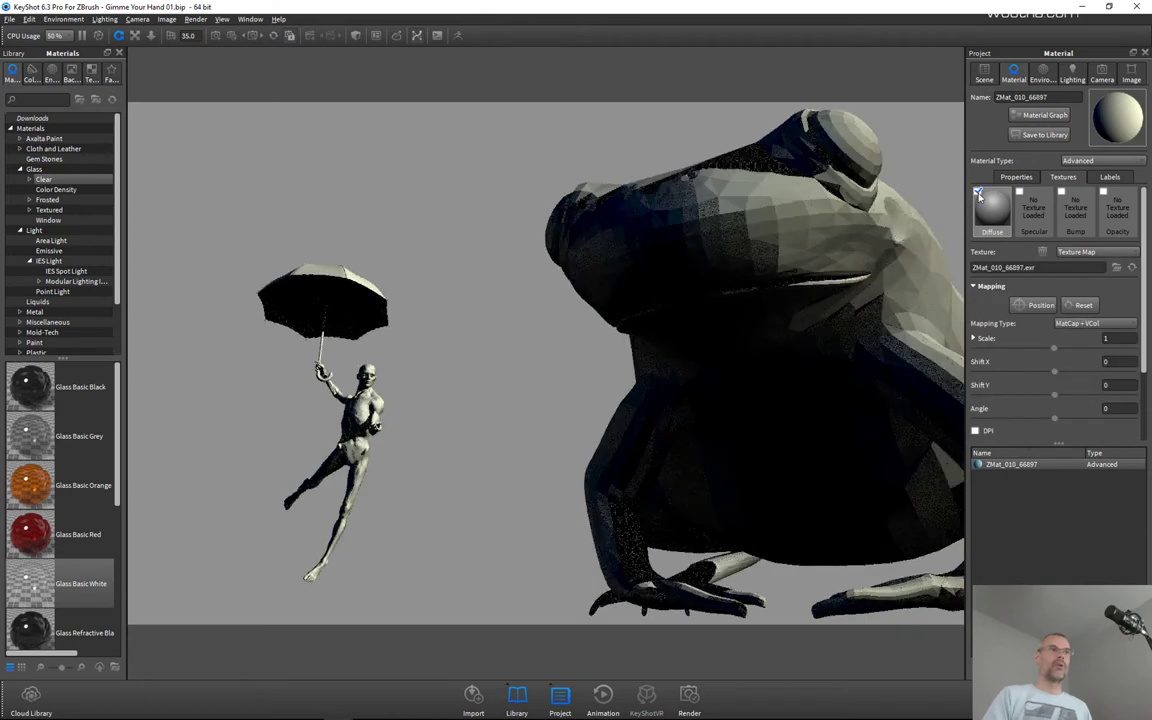
click(978, 192)
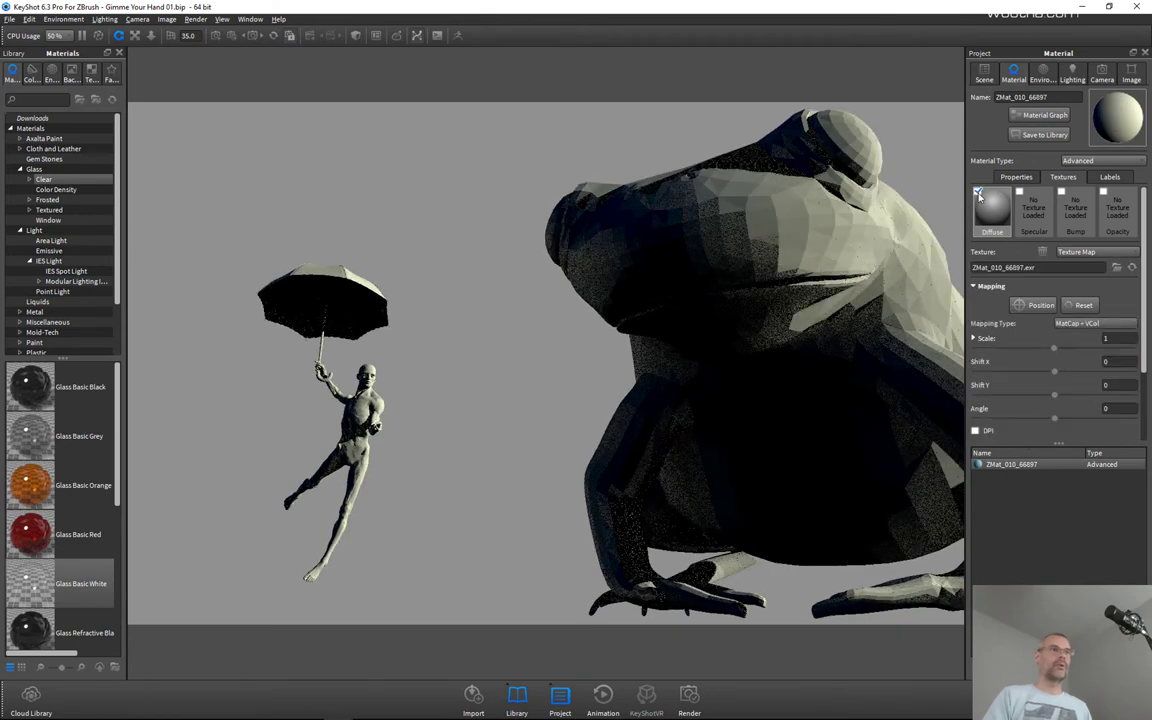
click(1069, 162)
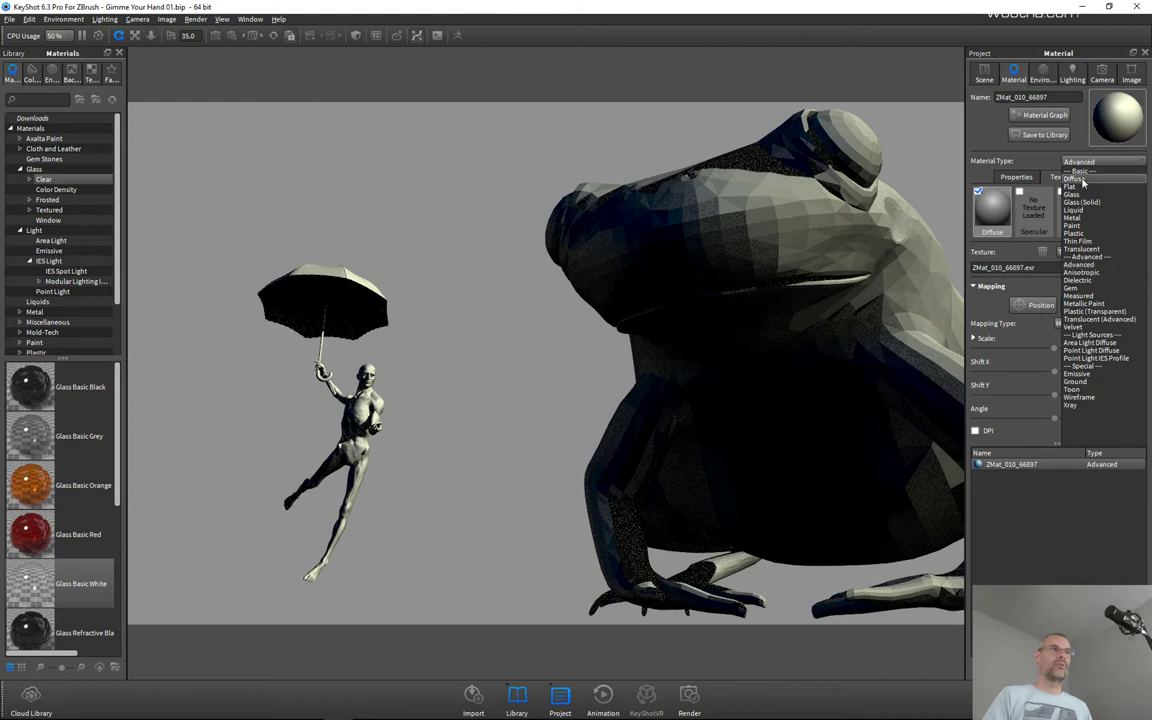
click(1000, 166)
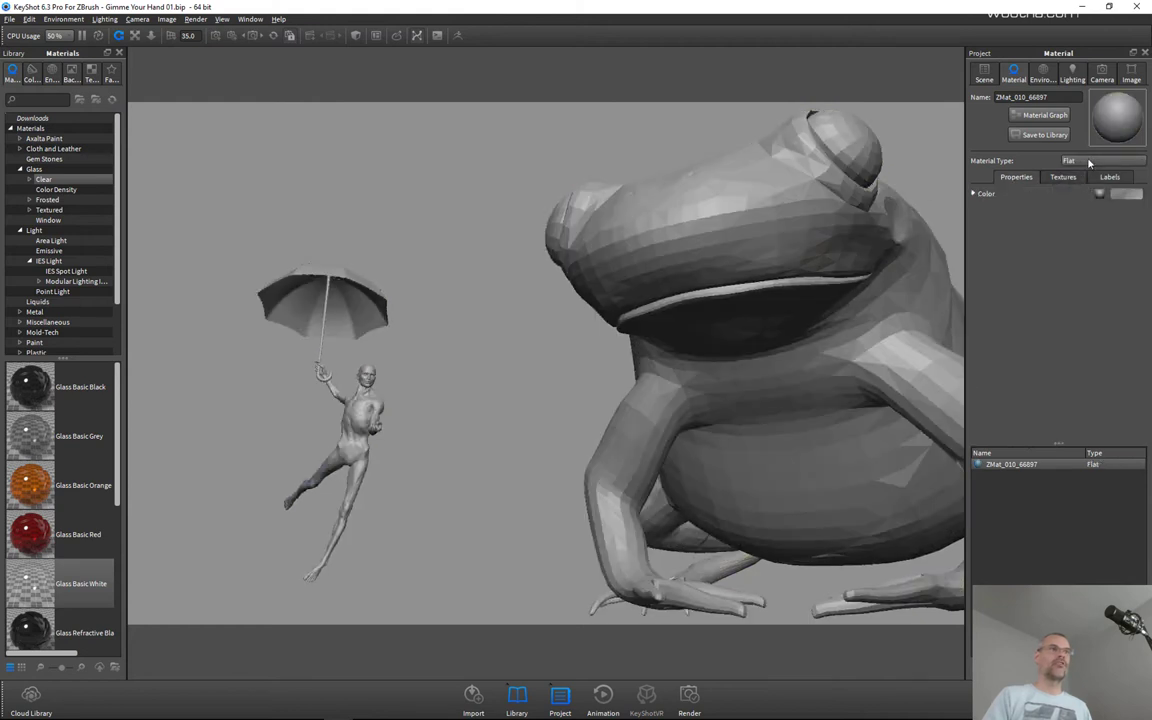
click(1061, 177)
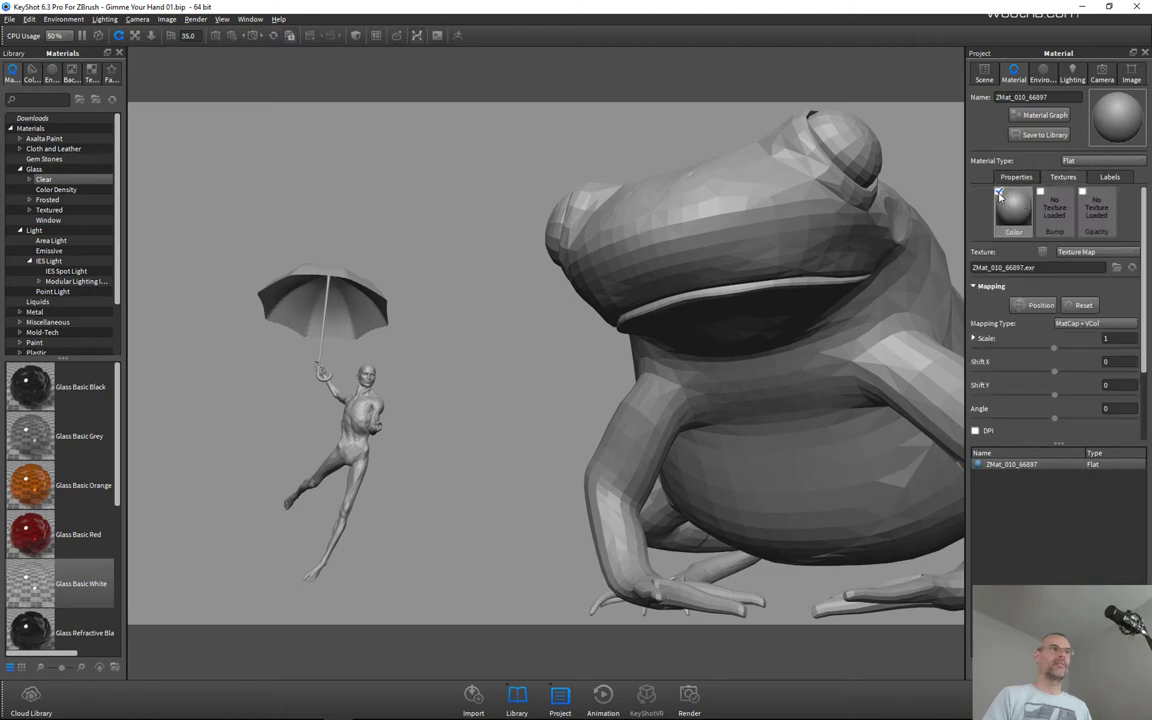
click(999, 193)
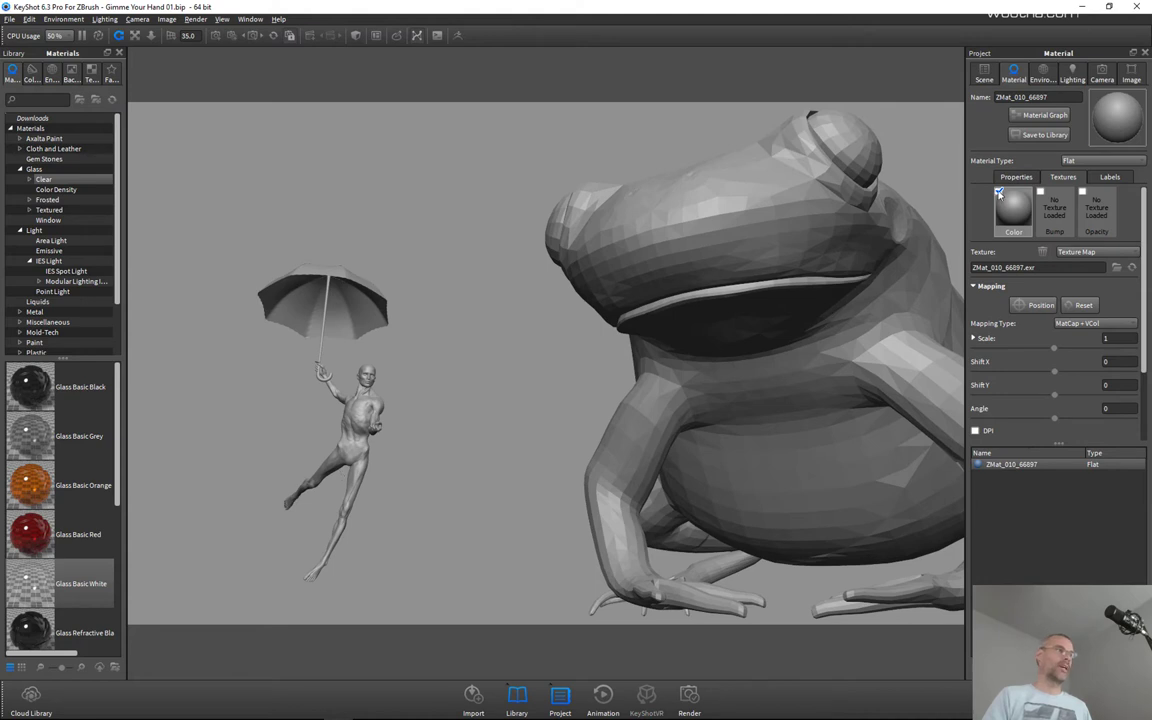
click(999, 193)
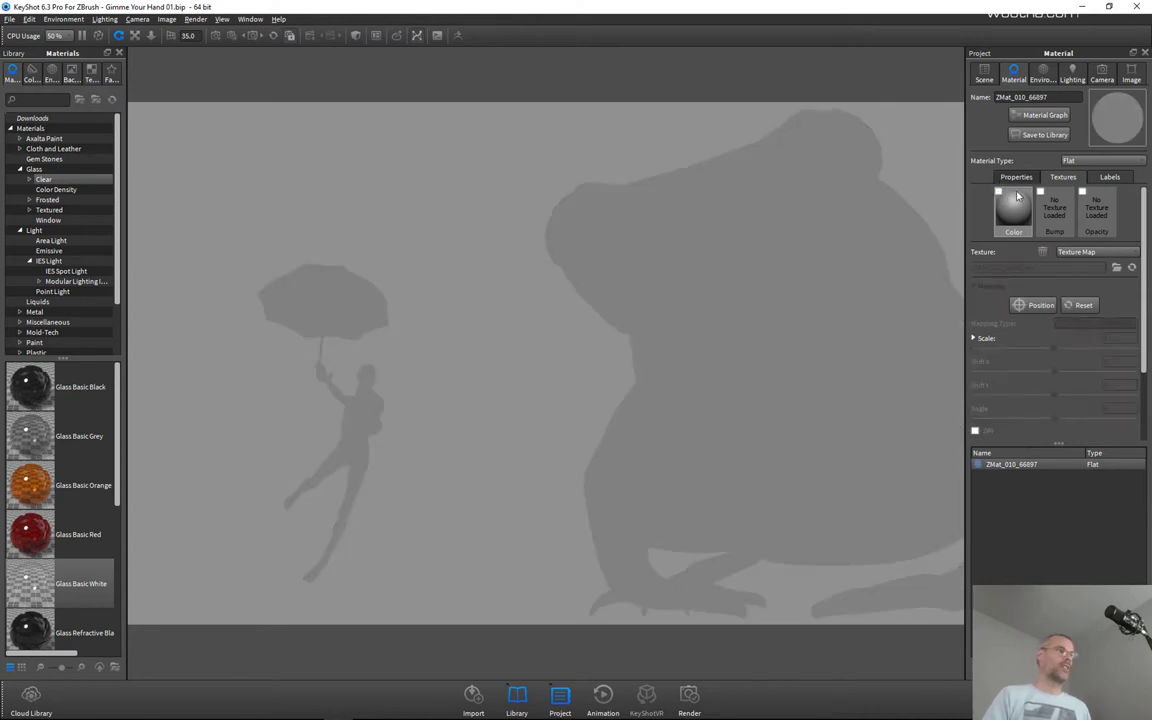
- Change the material's type to Diffuse and accept its diffuse color at 50% value
click(1016, 177)
click(1100, 161)
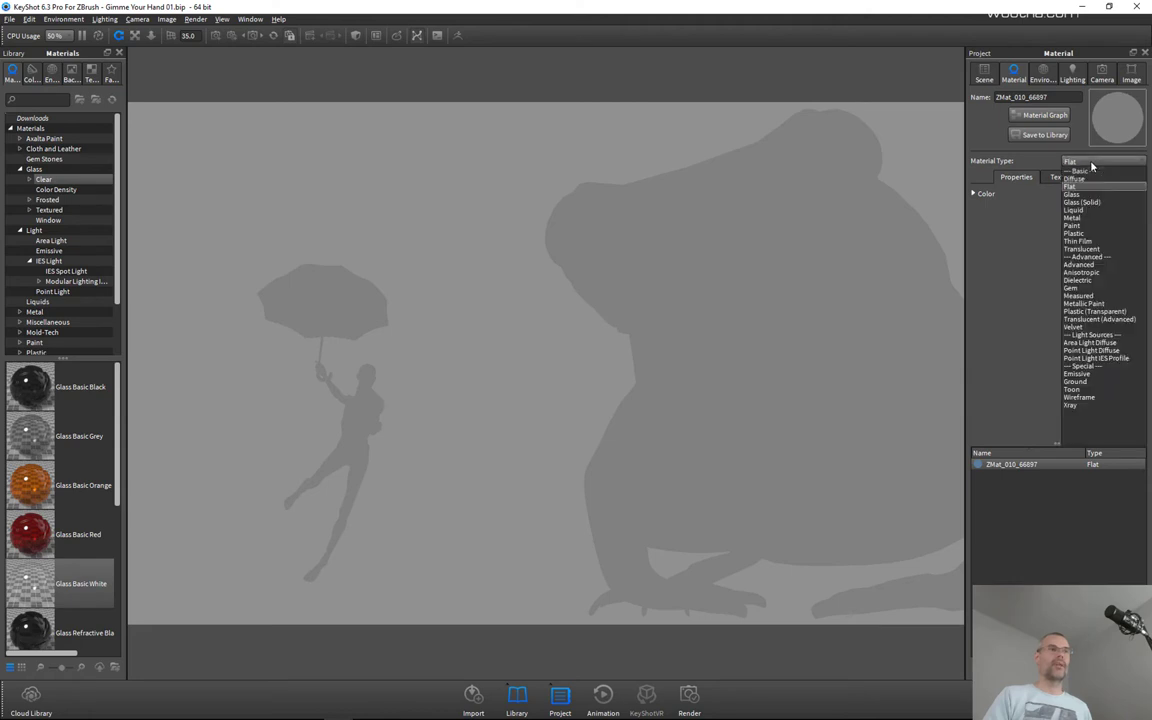
click(1093, 180)
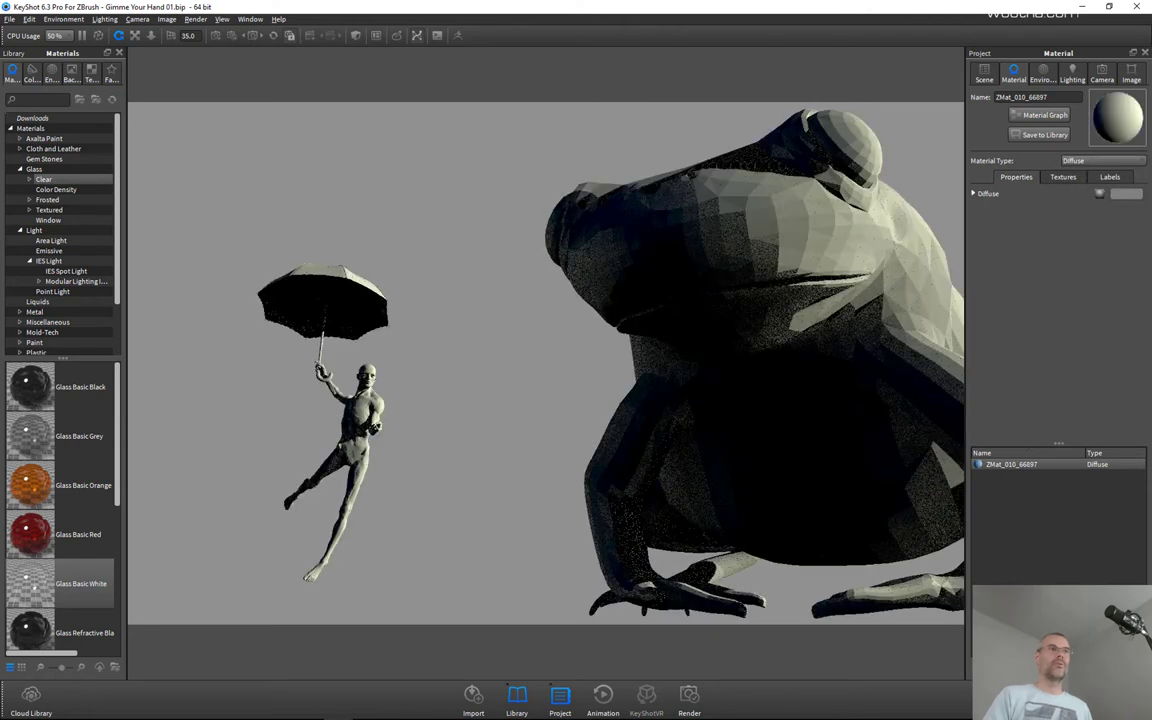
click(1135, 194)
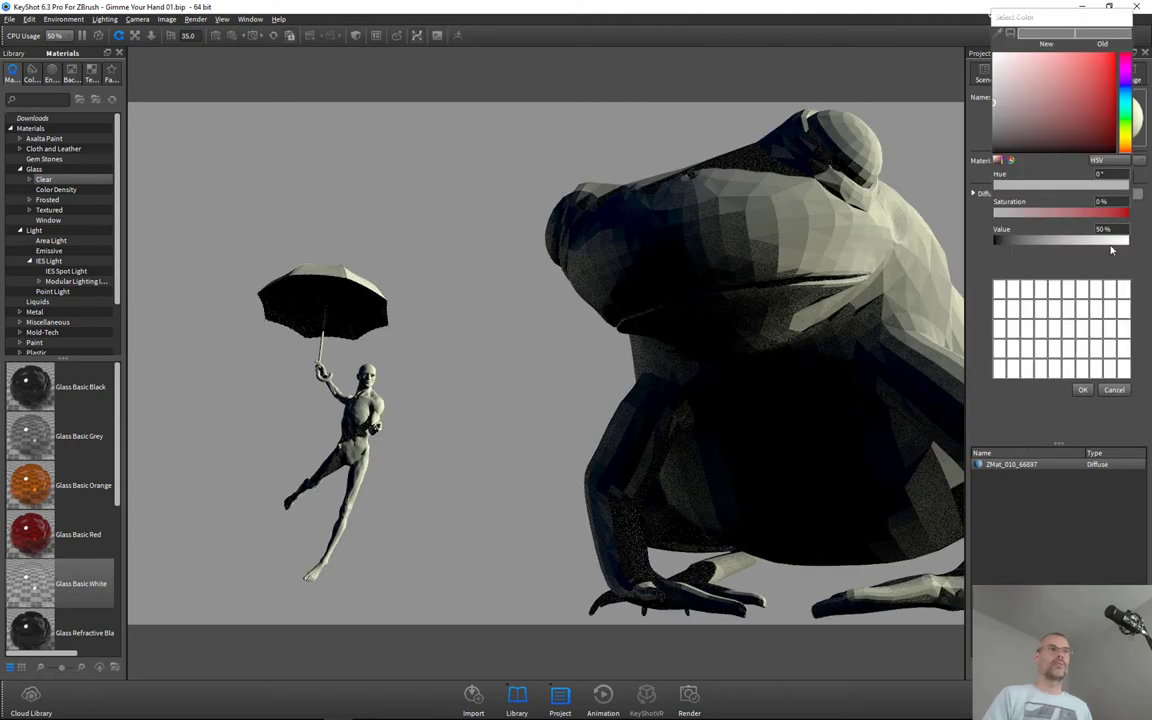
click(1085, 390)
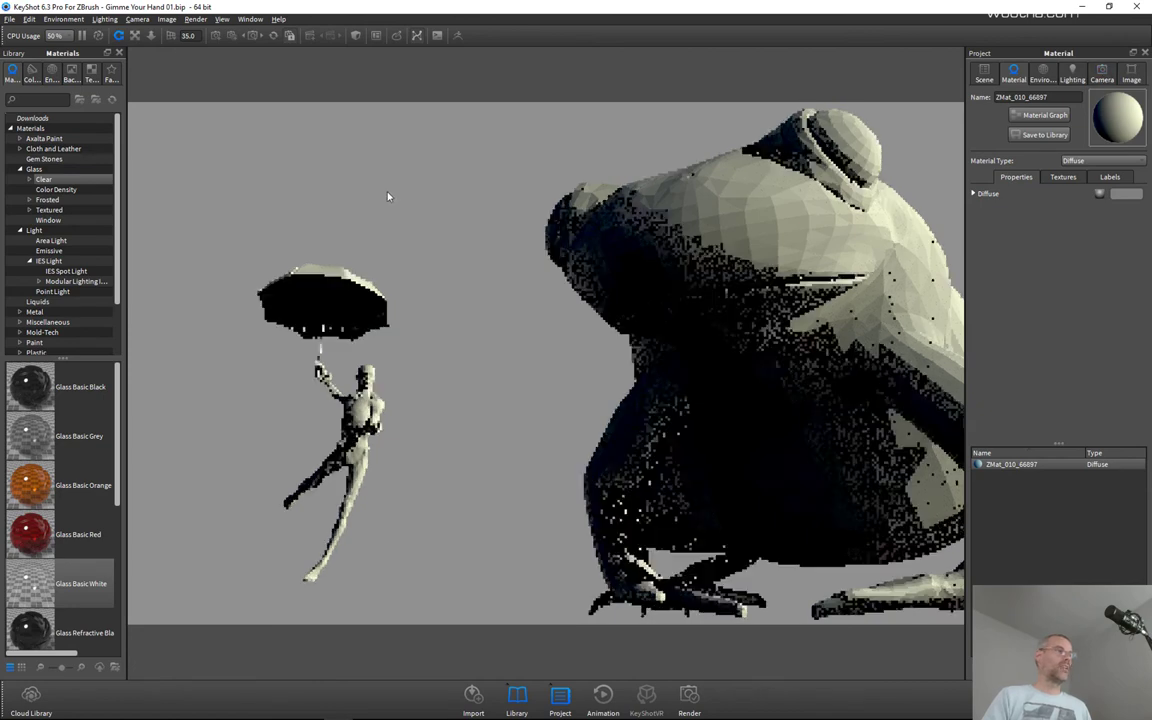
- Open the environment's HDRI editor and set the Sun & Sky coordinates to latitude 0° and longitude 0°
click(1072, 72)
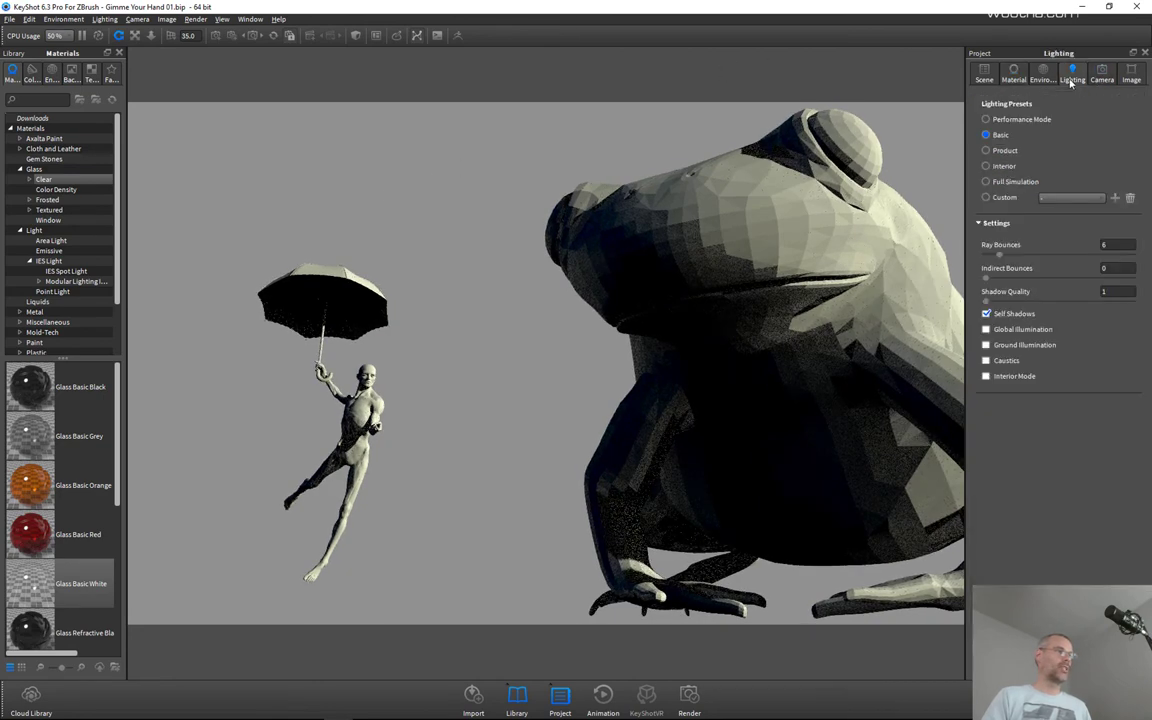
click(1043, 73)
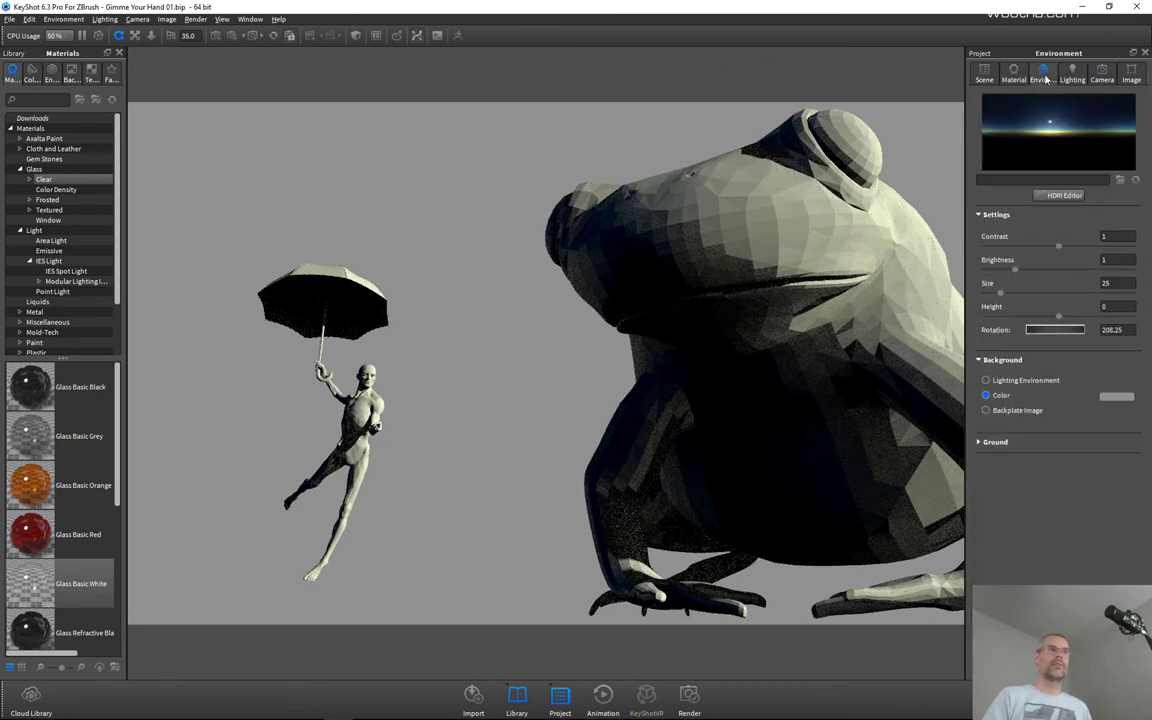
click(1065, 195)
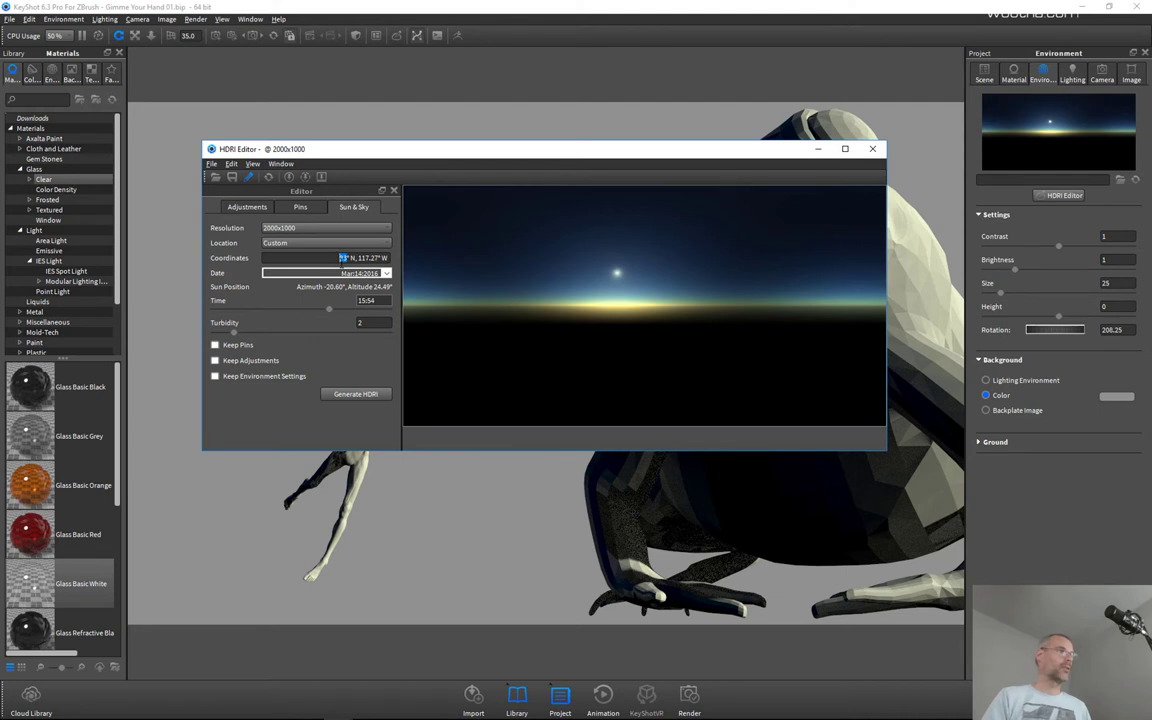
text(0)
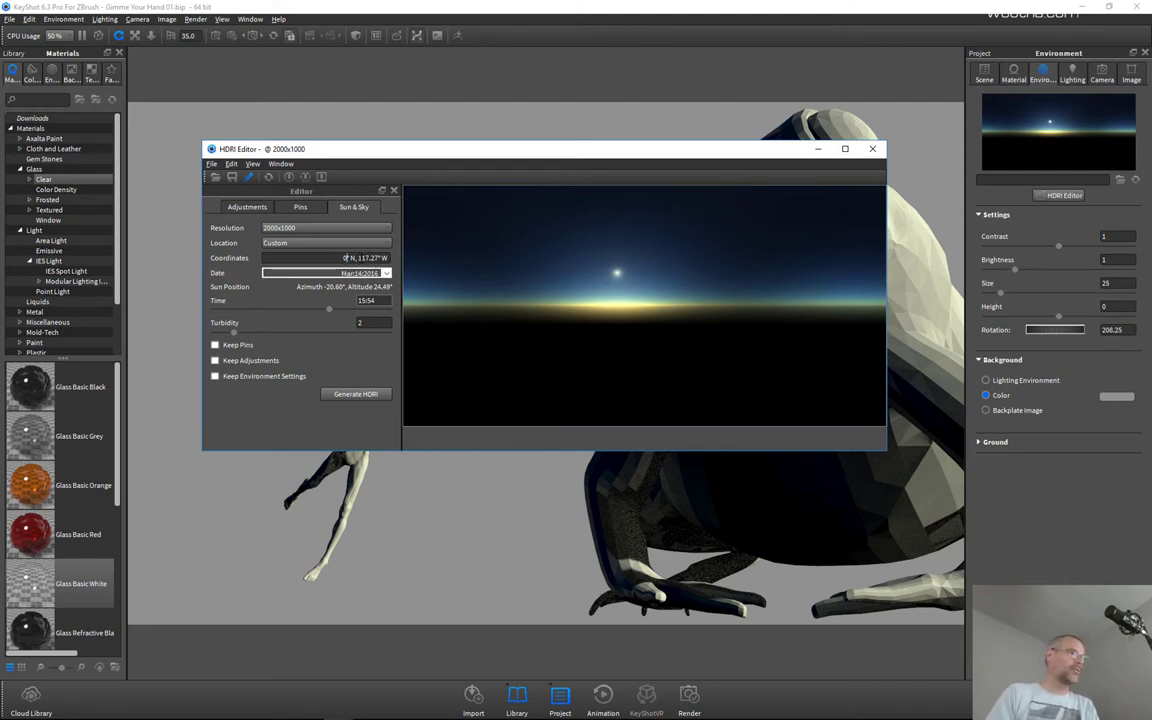
drag(358, 258, 379, 258)
text(0)
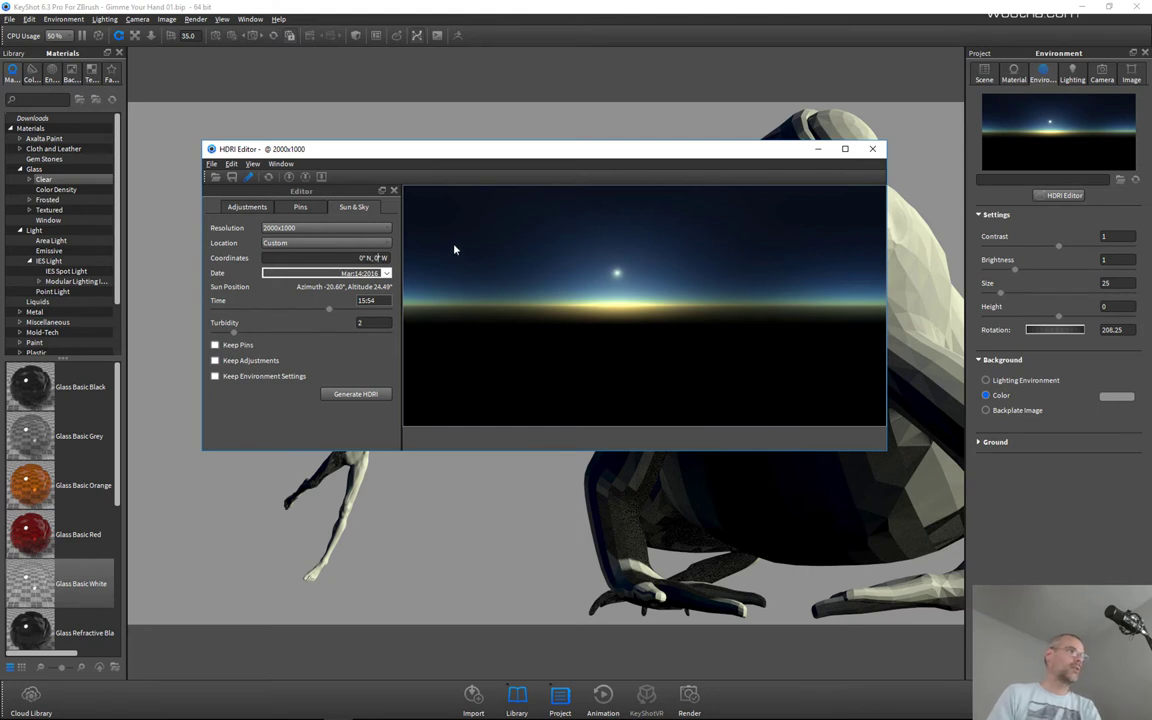
key(Return)
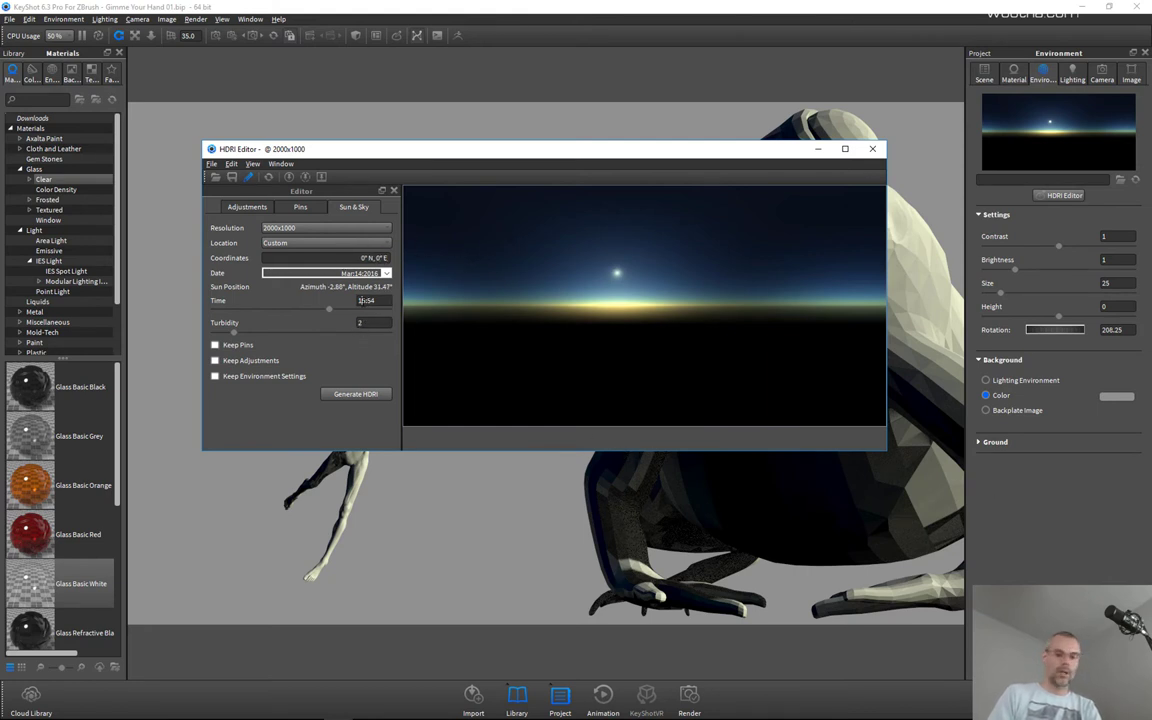
- Set the Sun & Sky time to 12:00, generate the HDRI with the existing date, and put the HDRI editor away
click(371, 300)
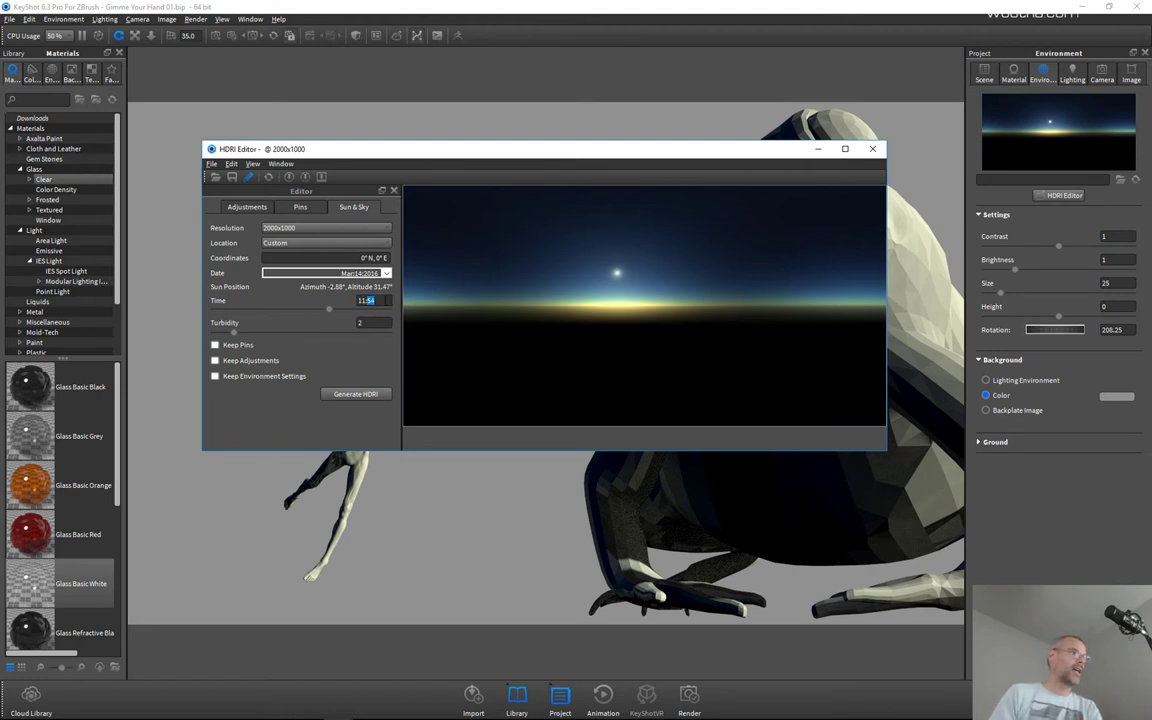
drag(362, 301, 367, 301)
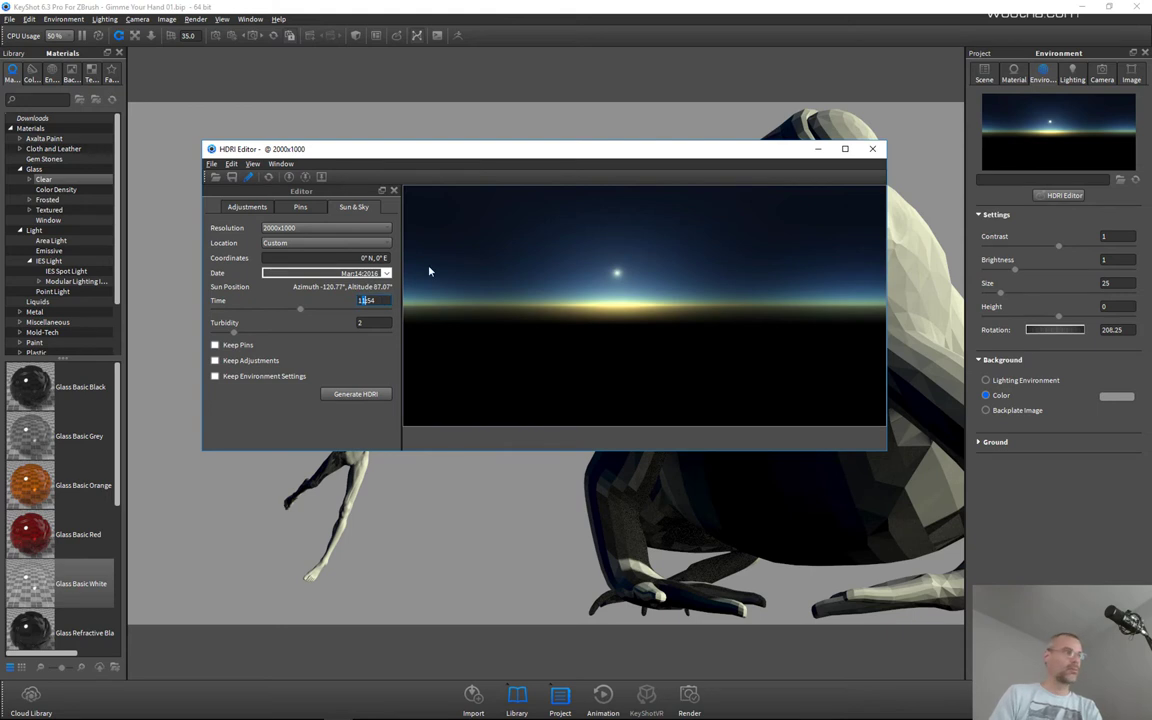
text(12)
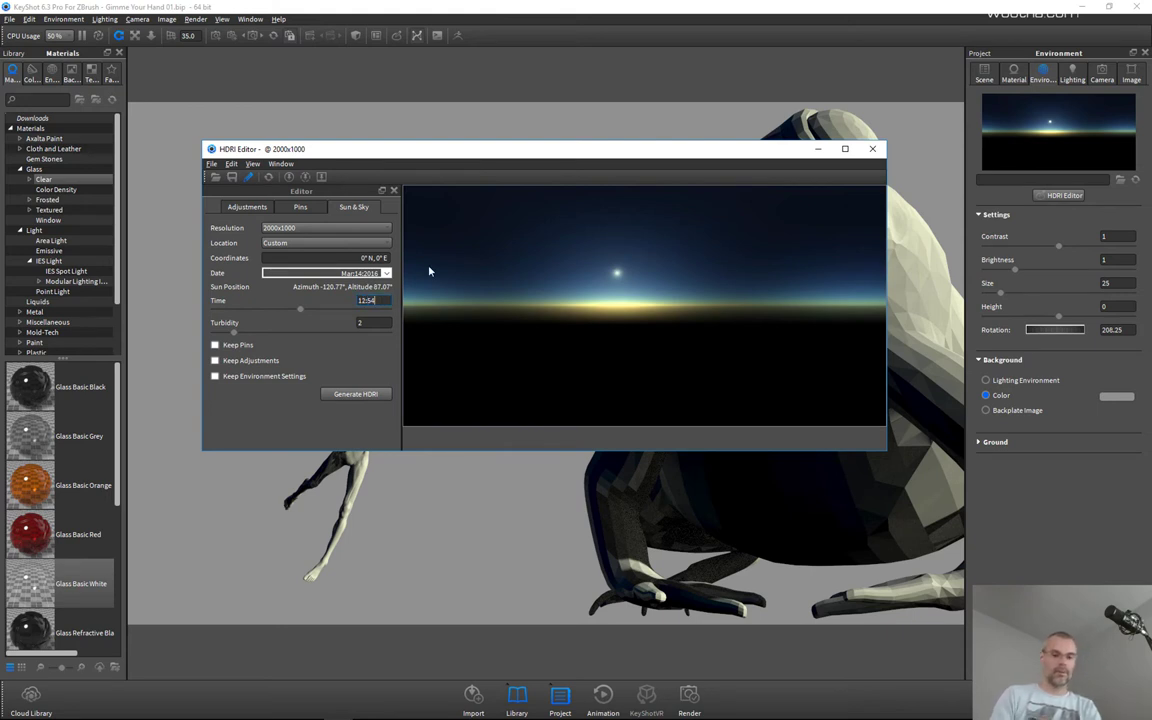
text(:00)
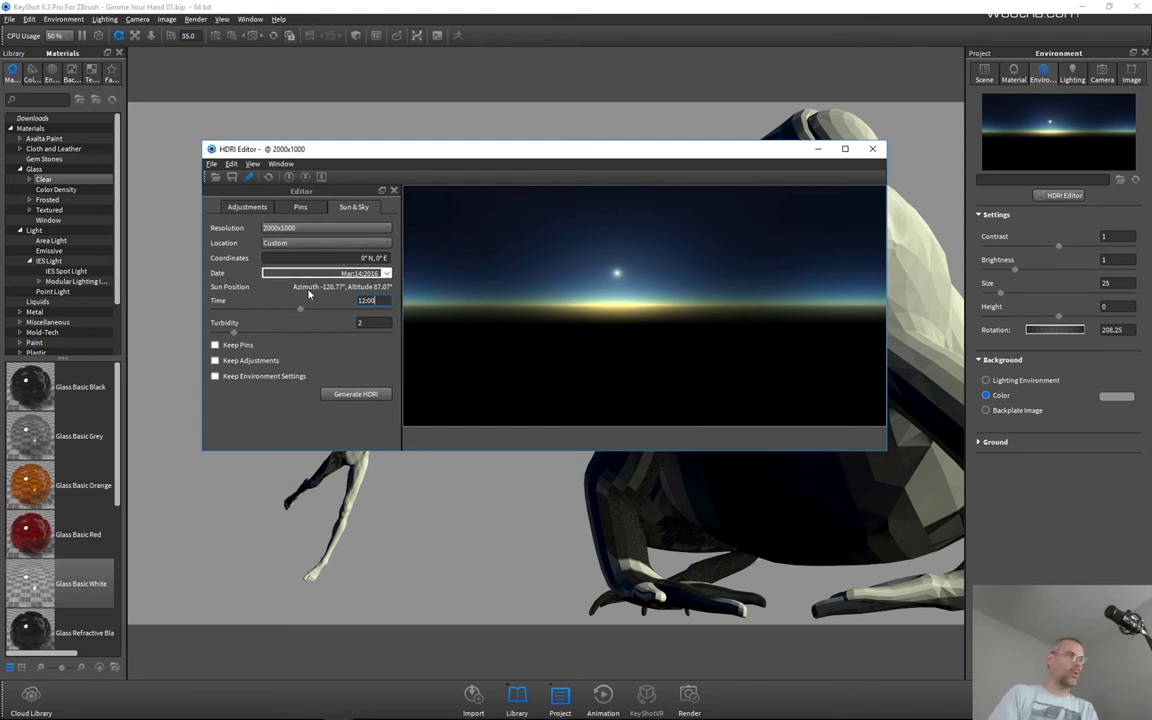
click(387, 274)
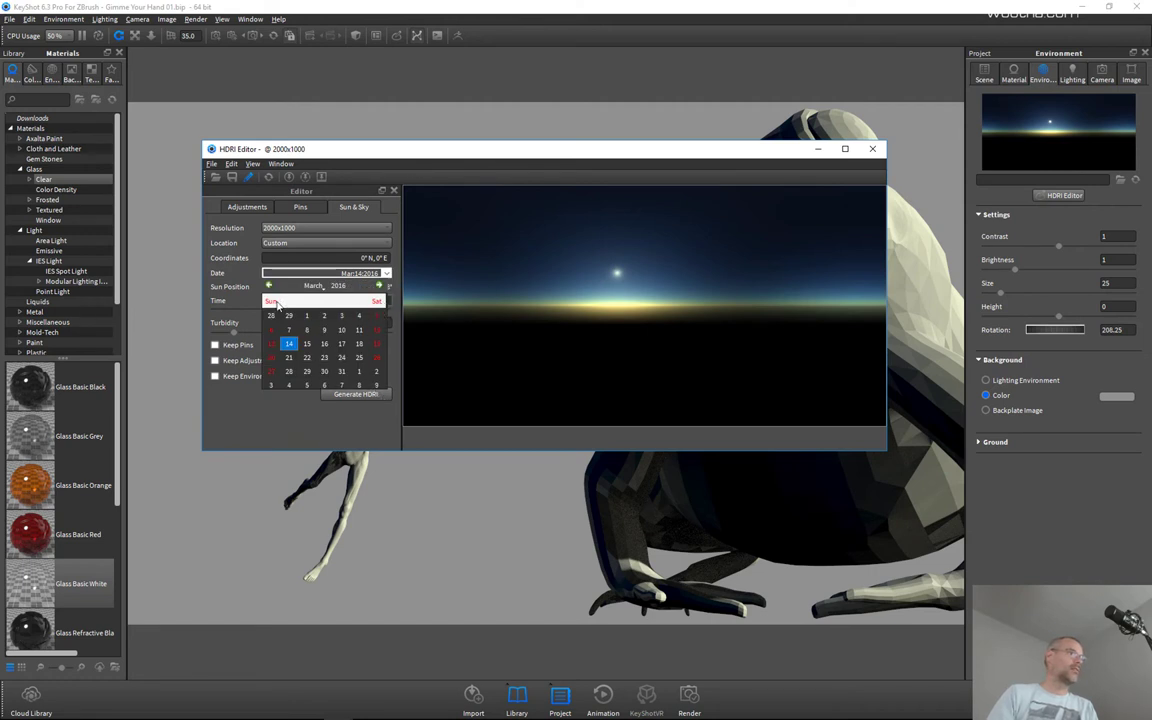
click(256, 442)
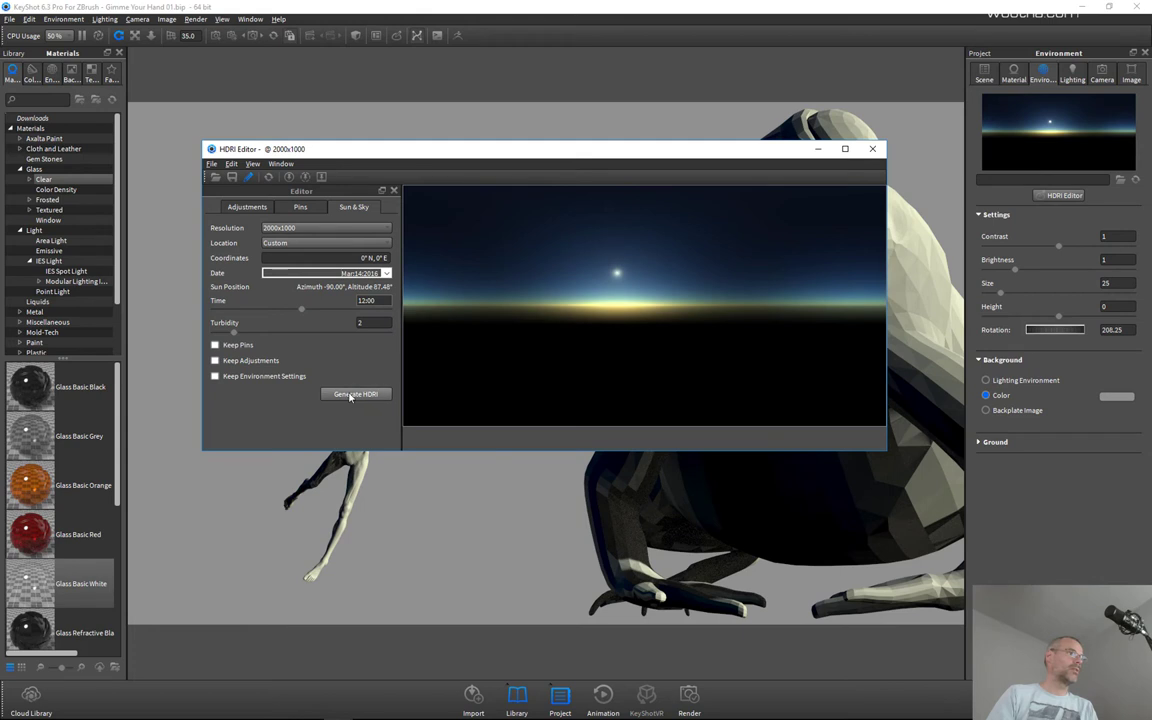
click(355, 393)
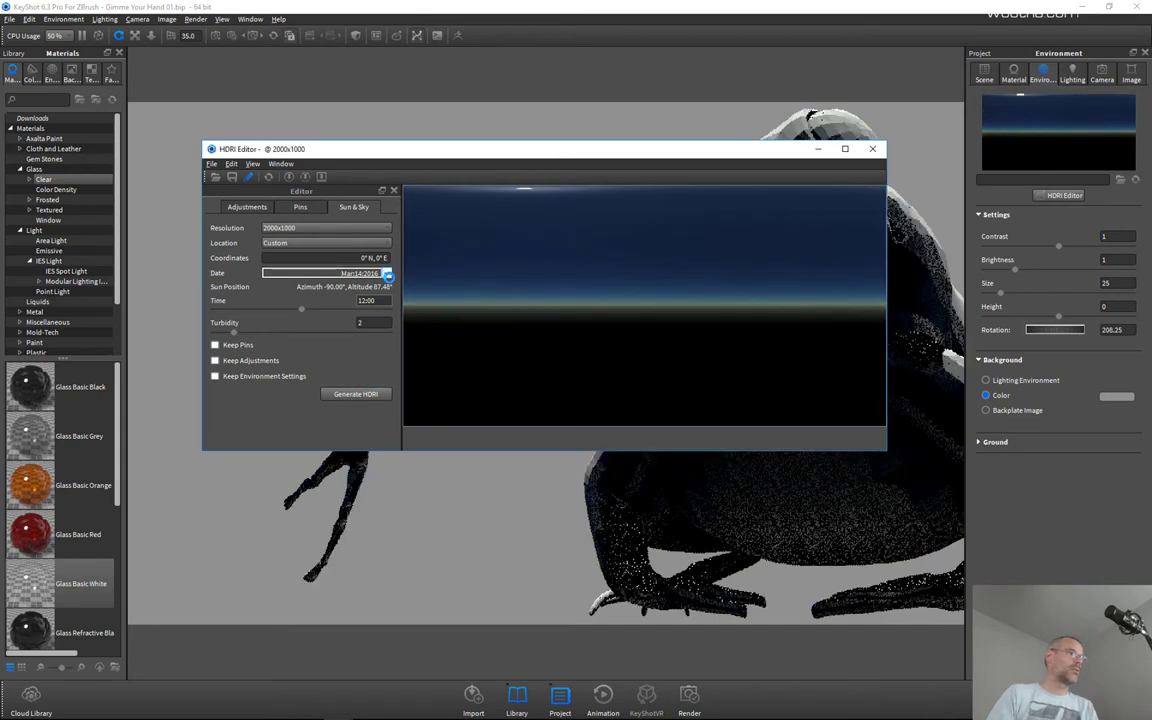
click(387, 274)
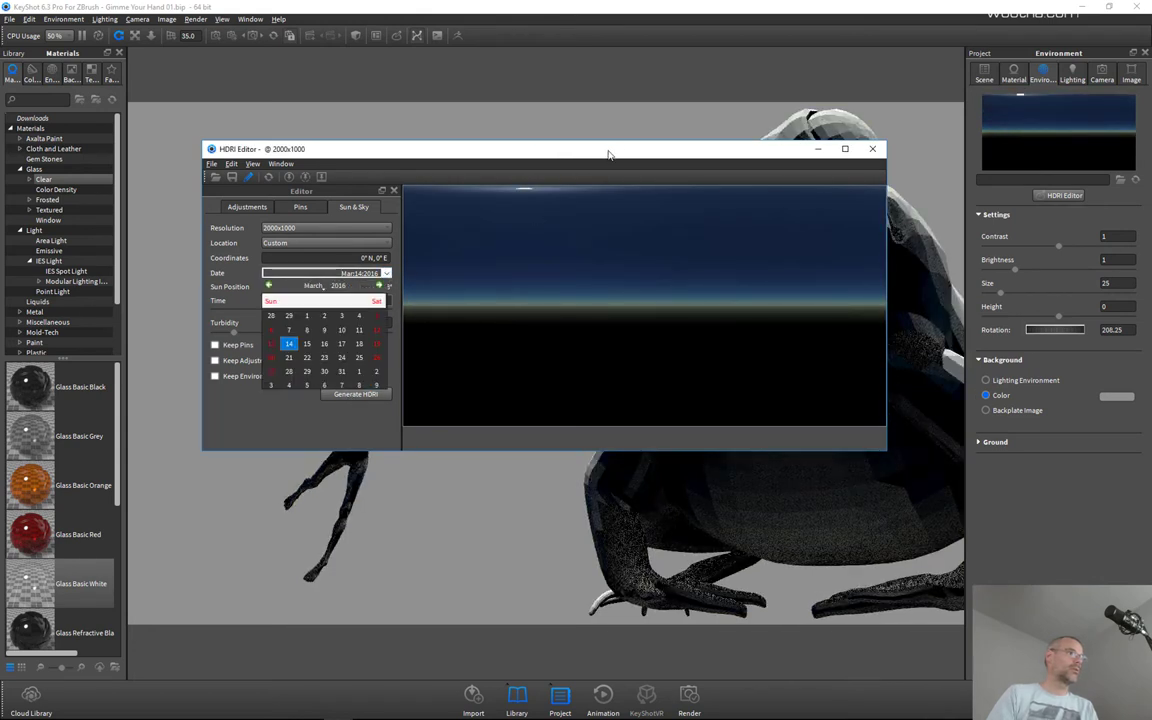
click(552, 140)
click(818, 150)
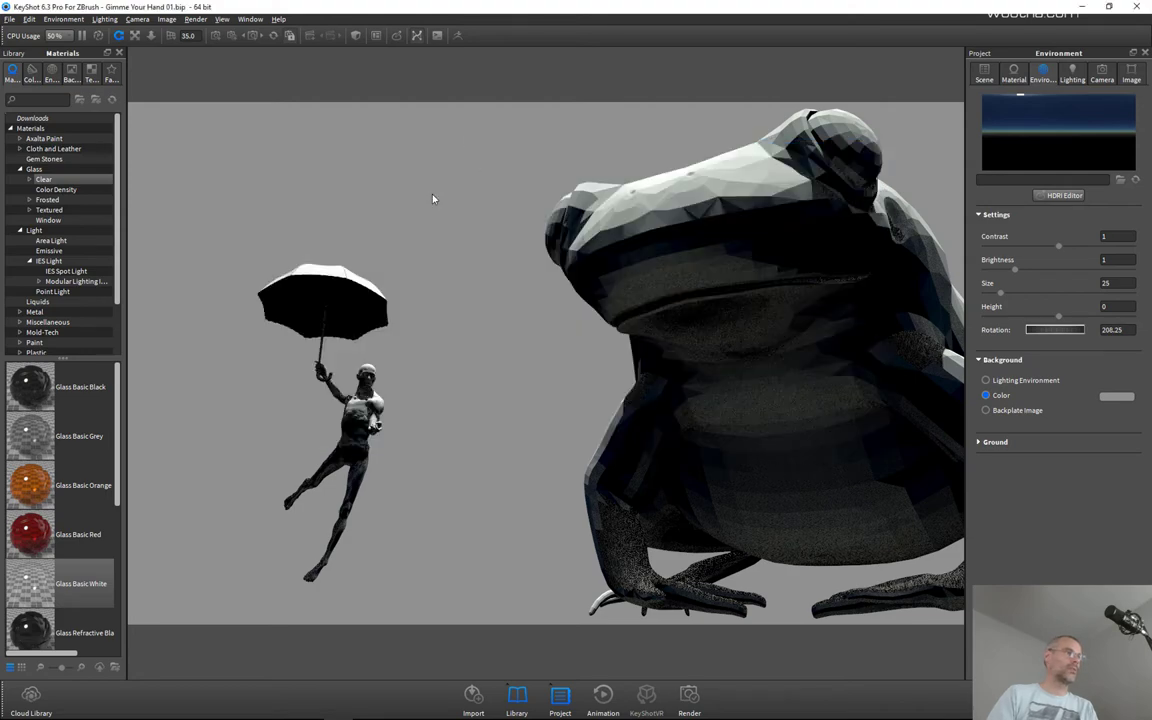
- Rotate the lighting environment to 46.75 degrees and set the lighting preset to Full Simulation
drag(433, 198, 353, 243)
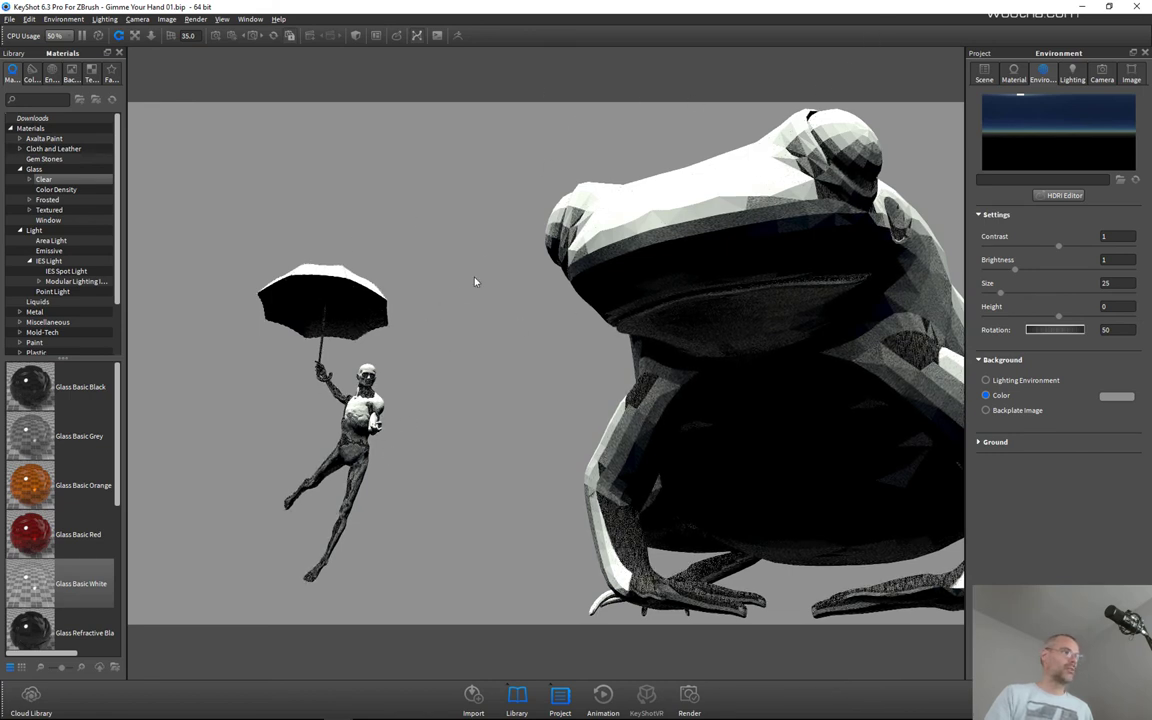
drag(406, 430, 414, 420)
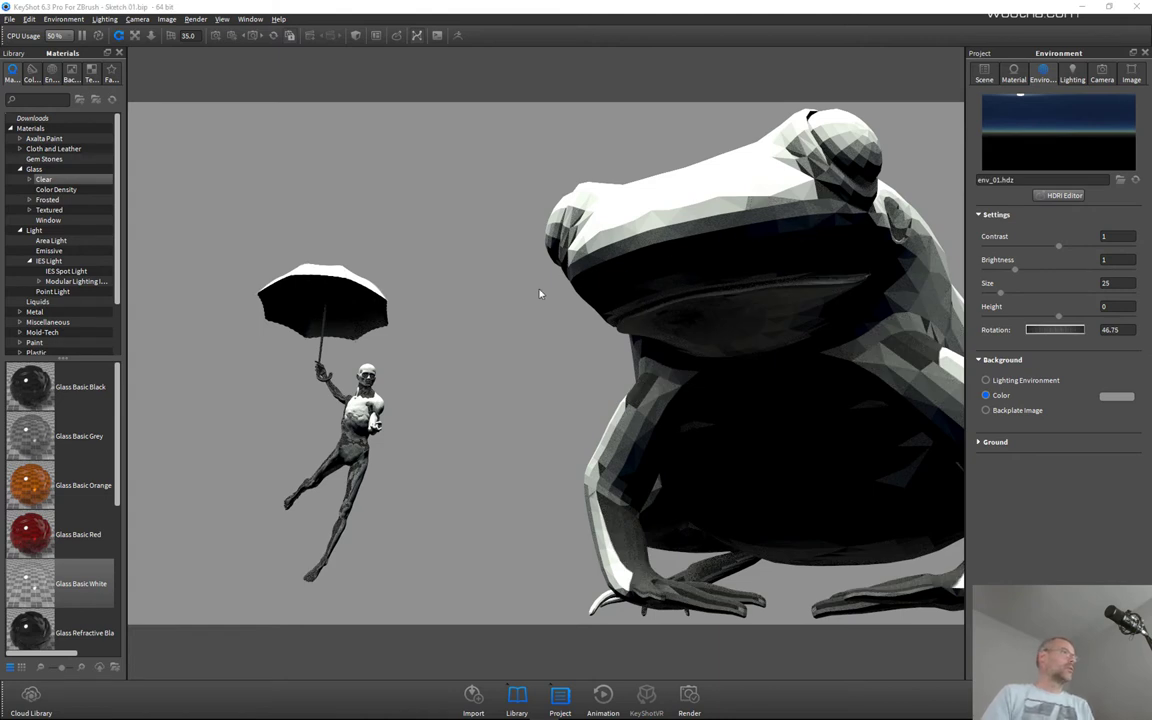
click(1076, 80)
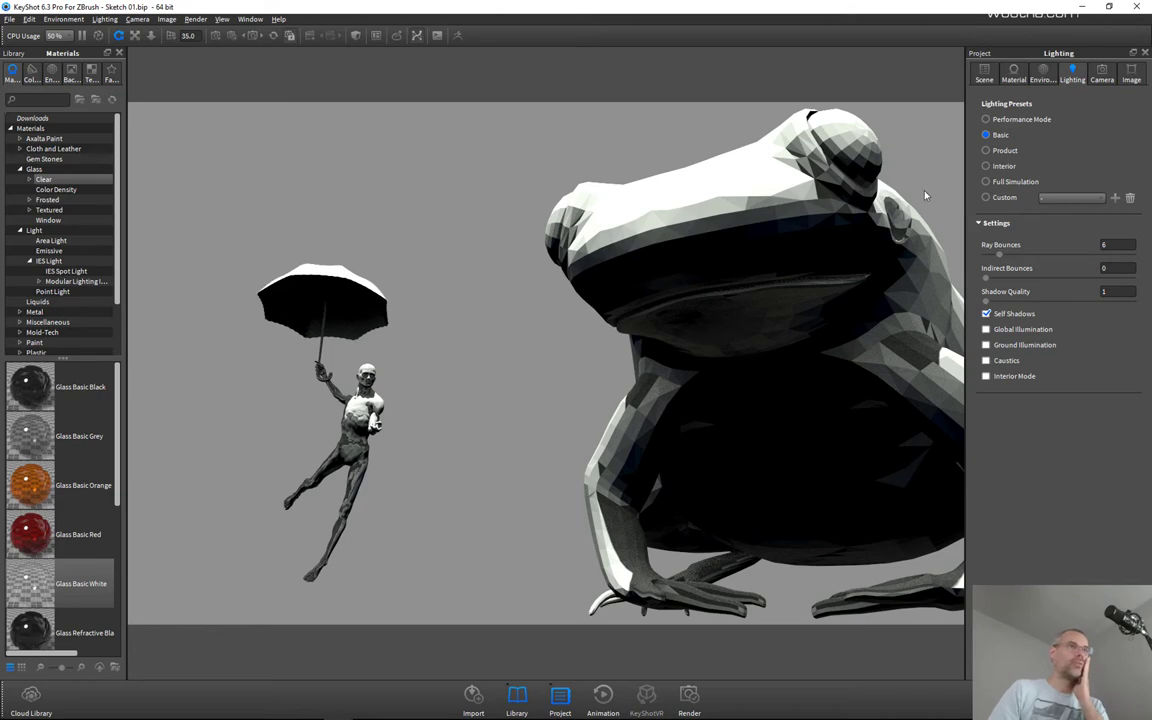
click(986, 182)
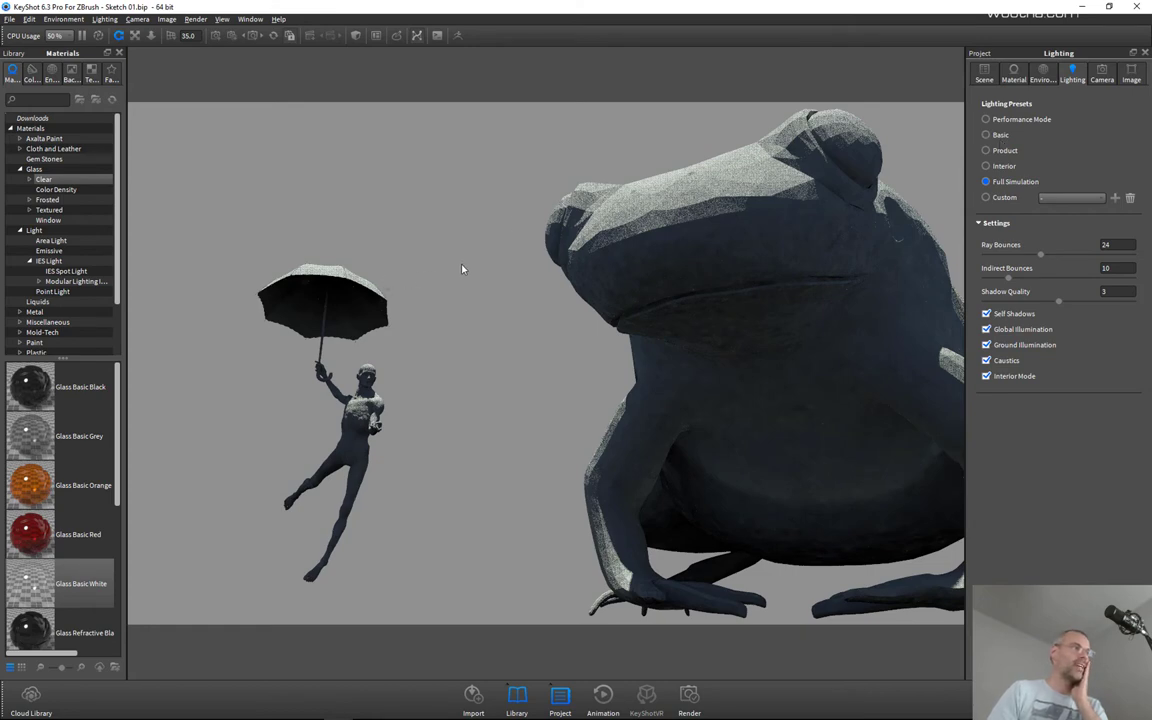
- Switch to ZBrush and rotate the umbrella about the figure's raised hand so its canopy tilts away from the head
click(489, 275)
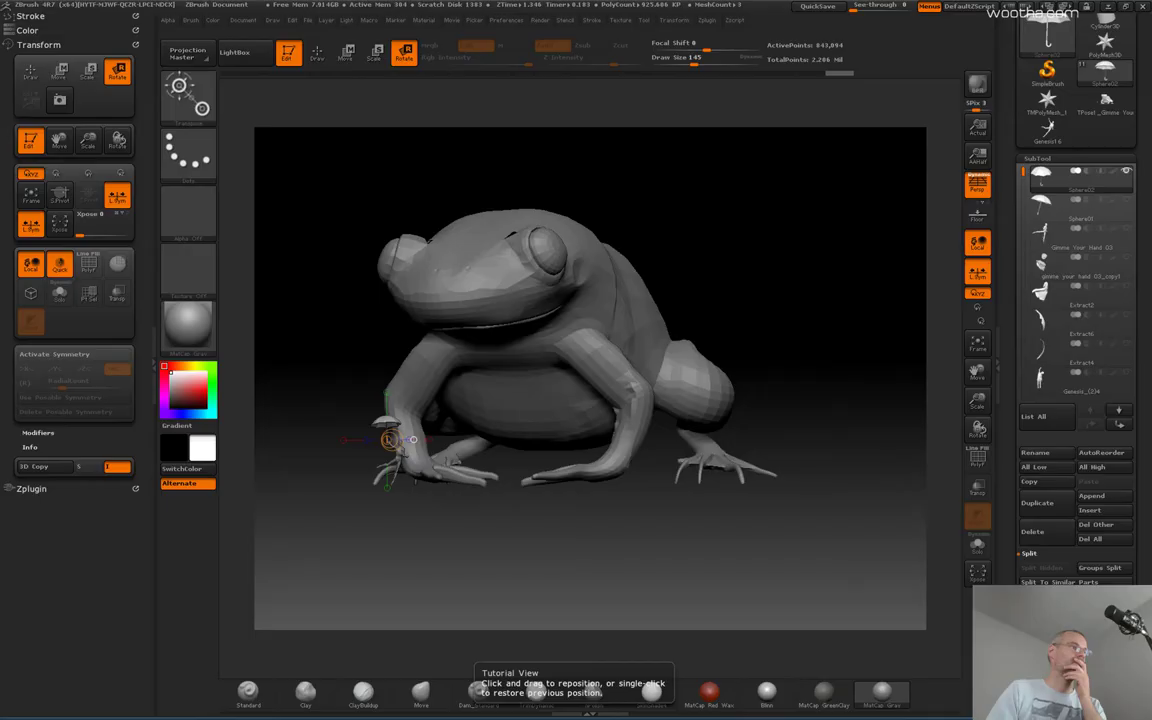
drag(808, 607, 782, 348)
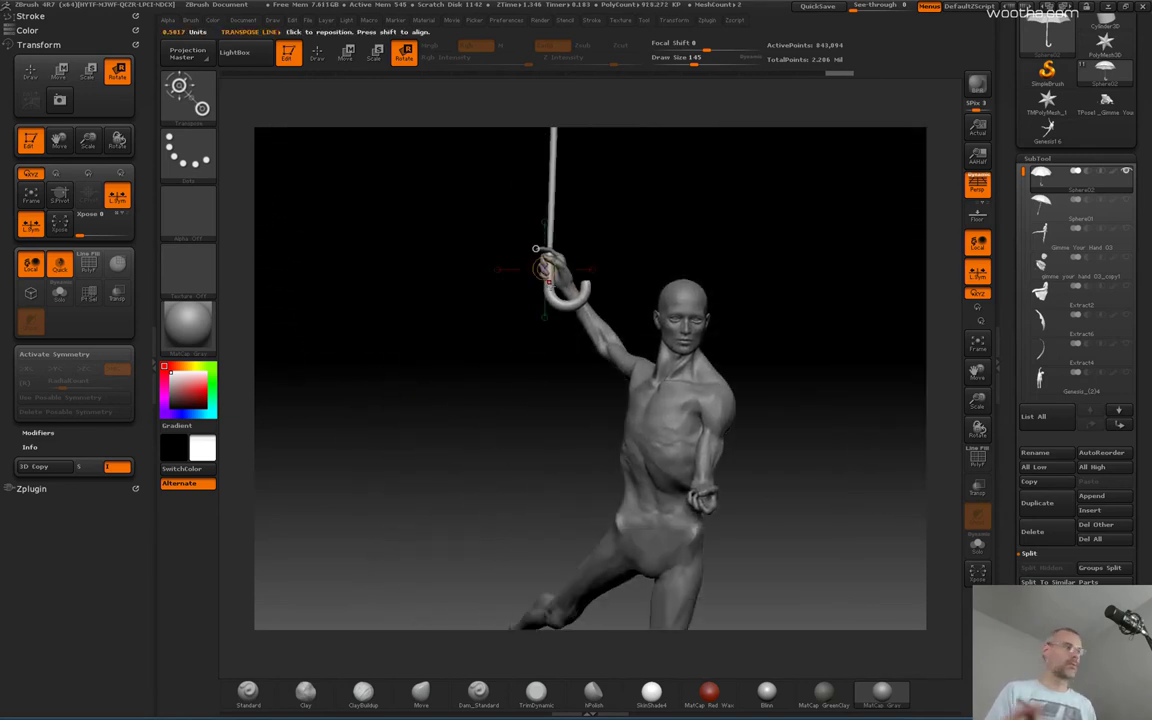
mouse_move(550, 289)
mouse_down()
mouse_move(702, 289)
mouse_move(632, 269)
mouse_move(715, 252)
mouse_move(712, 203)
mouse_up()
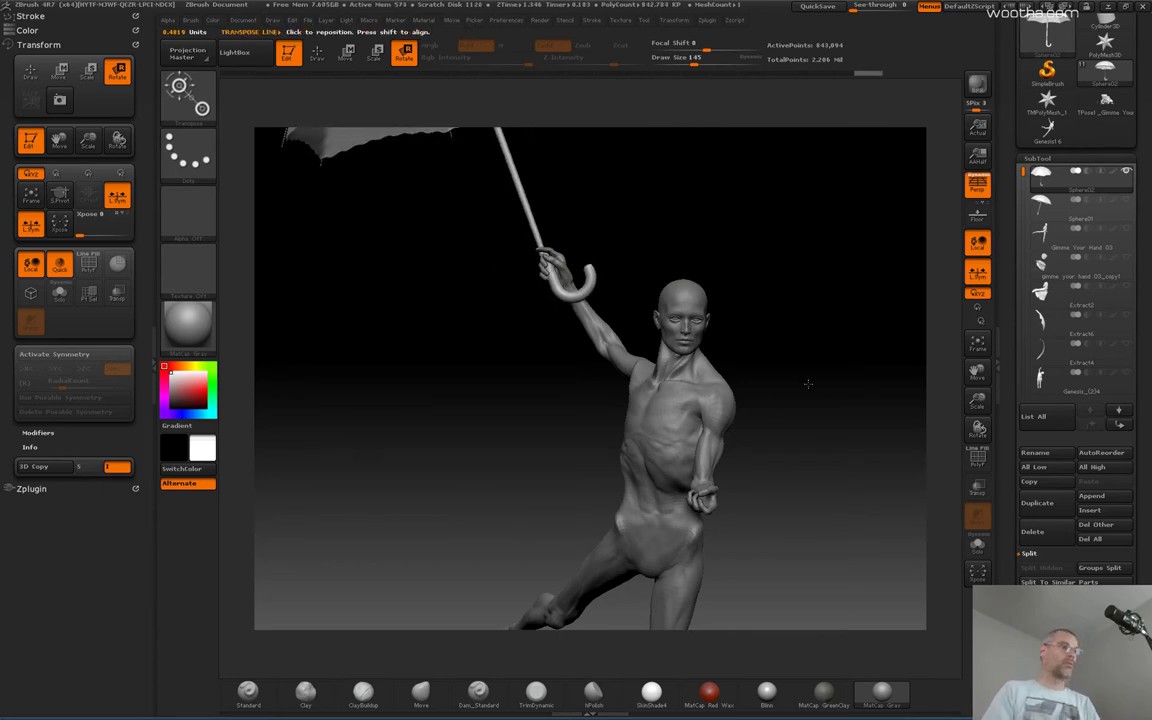
drag(807, 383, 766, 255)
drag(932, 146, 904, 237)
drag(518, 373, 599, 373)
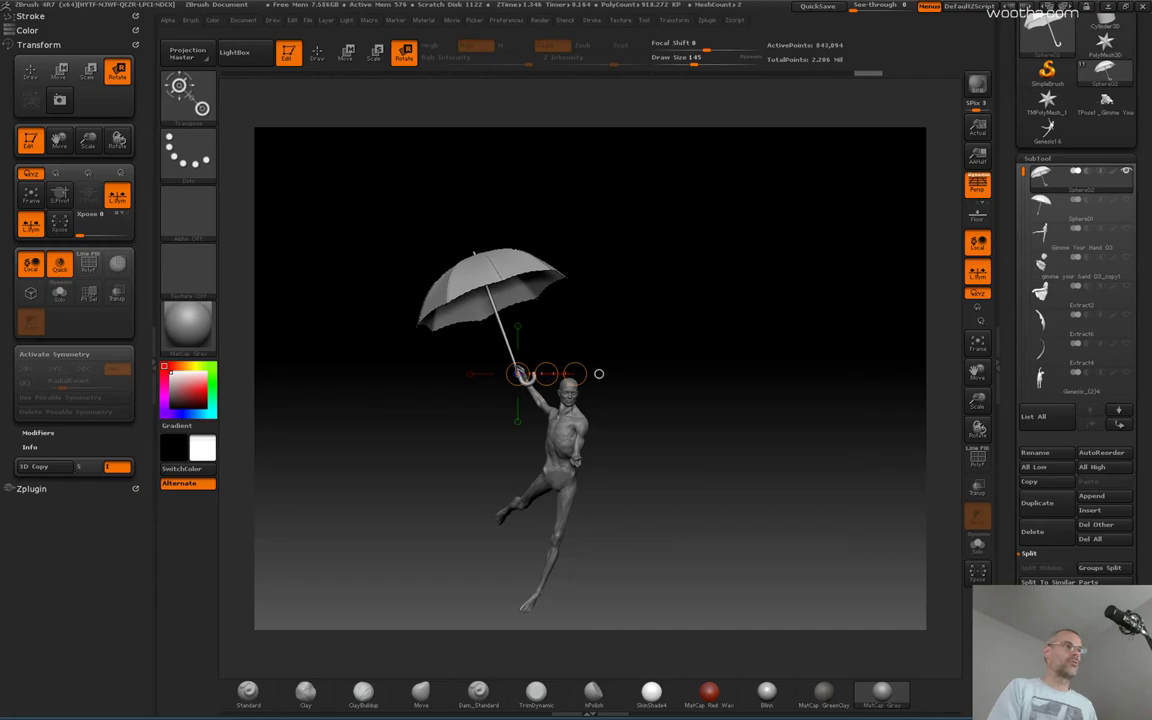
- Switch to KeyShot and view the scene through Camera 7 to check the umbrella's tilt against the frog
key(alt+Tab)
click(1102, 73)
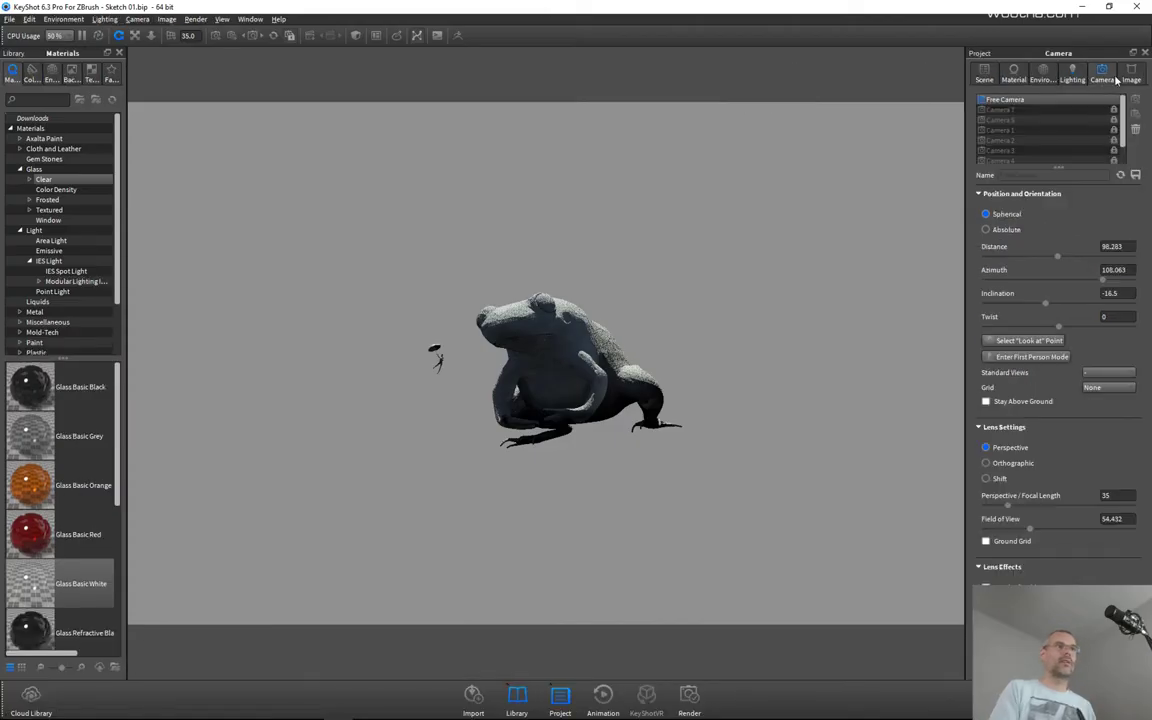
click(1038, 110)
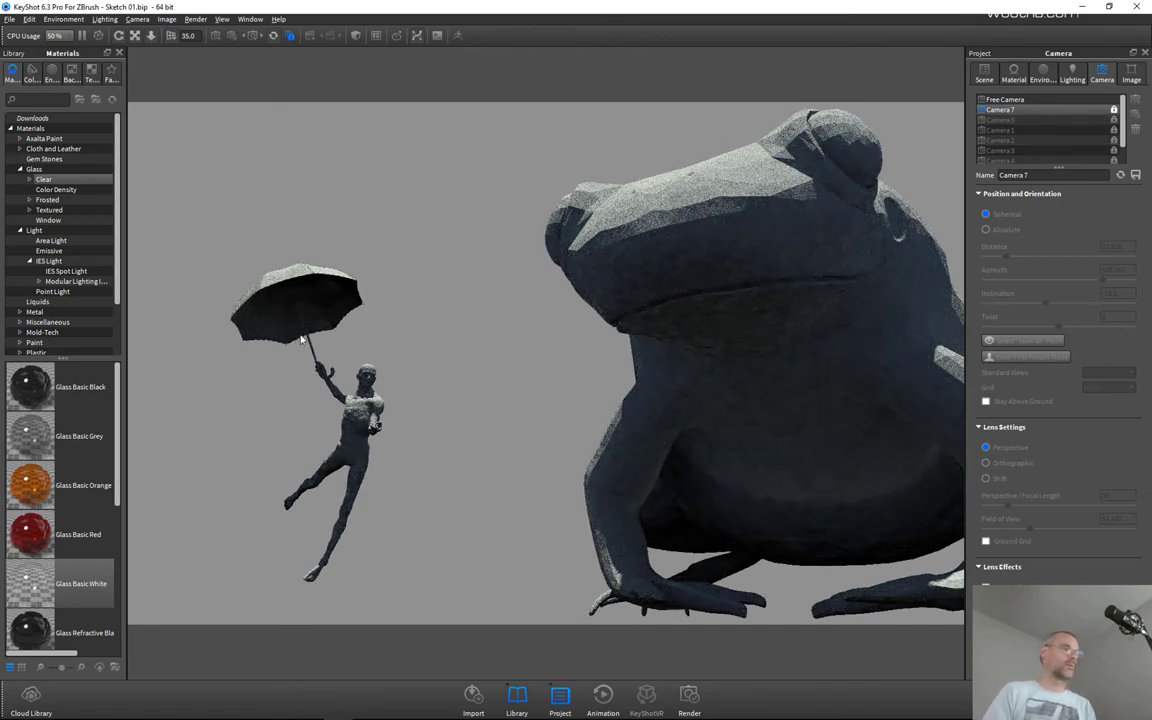
- Return to ZBrush and, from a side view, rotate the umbrella about the raised hand so it leans farther behind the figure
drag(500, 8, 1151, 10)
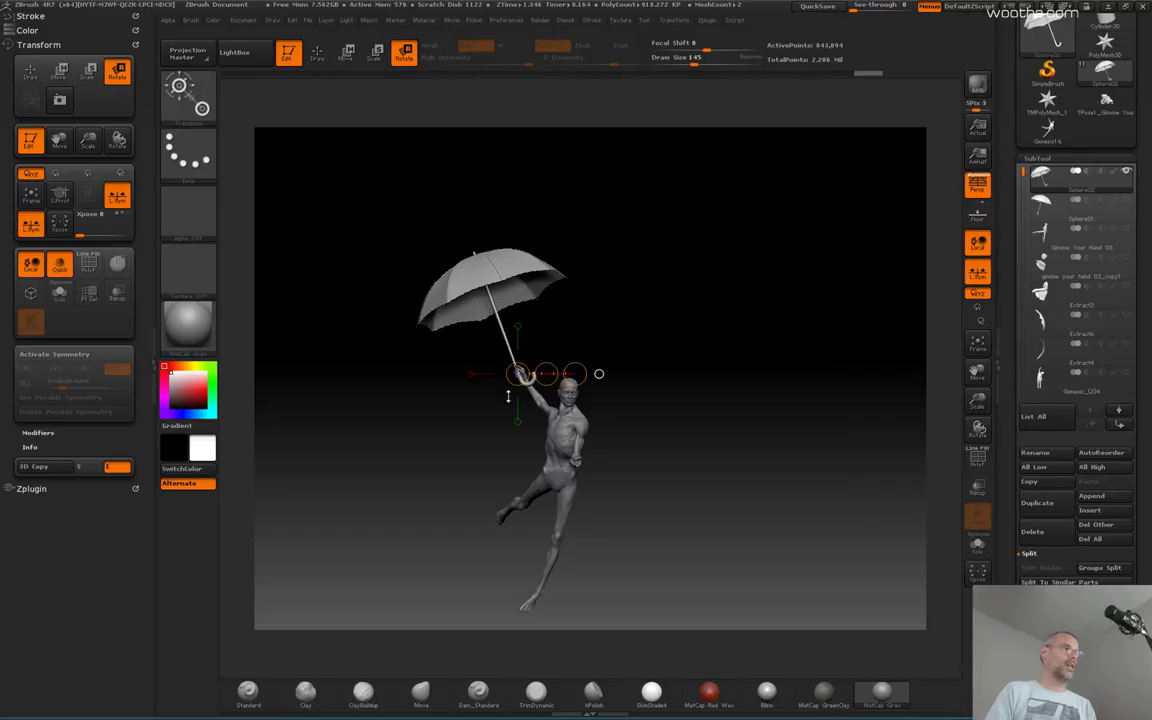
mouse_move(774, 379)
mouse_down()
mouse_move(839, 373)
mouse_move(715, 334)
mouse_move(766, 383)
mouse_up()
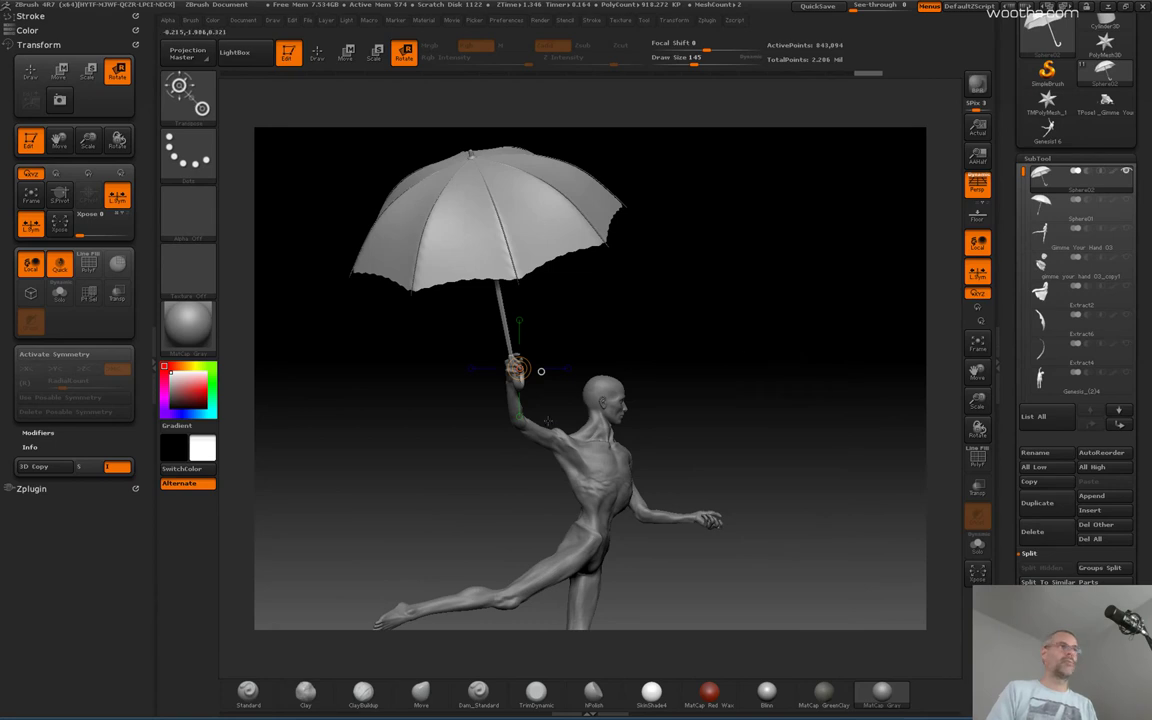
drag(578, 455, 711, 450)
mouse_move(521, 374)
mouse_down()
mouse_move(665, 360)
mouse_move(661, 329)
mouse_up()
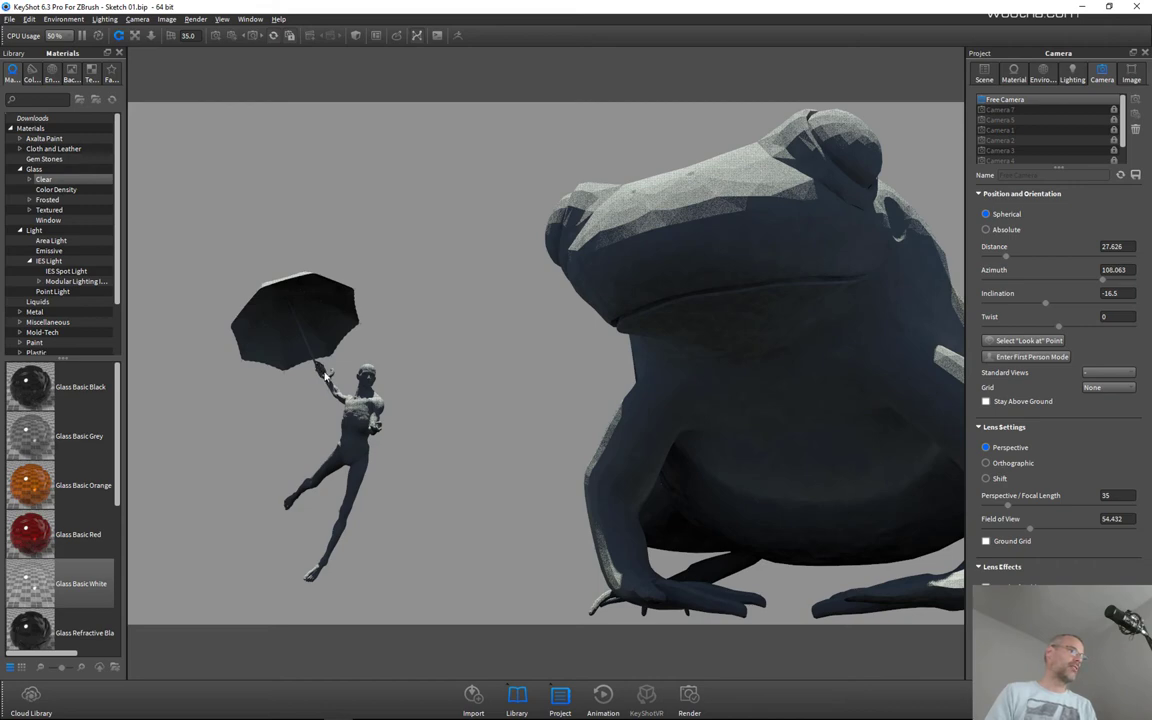
- Ease the umbrella's backward tilt partway toward upright in ZBrush, then inspect it in KeyShot through Camera 7
key(alt+Tab)
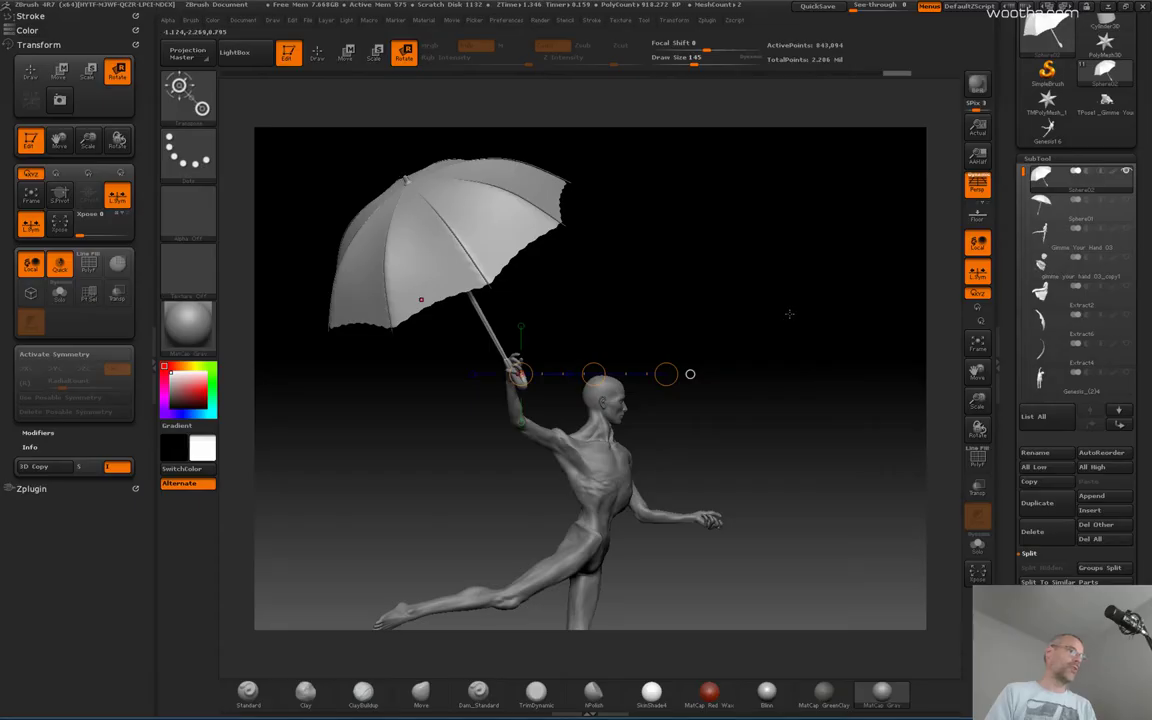
drag(666, 374, 690, 373)
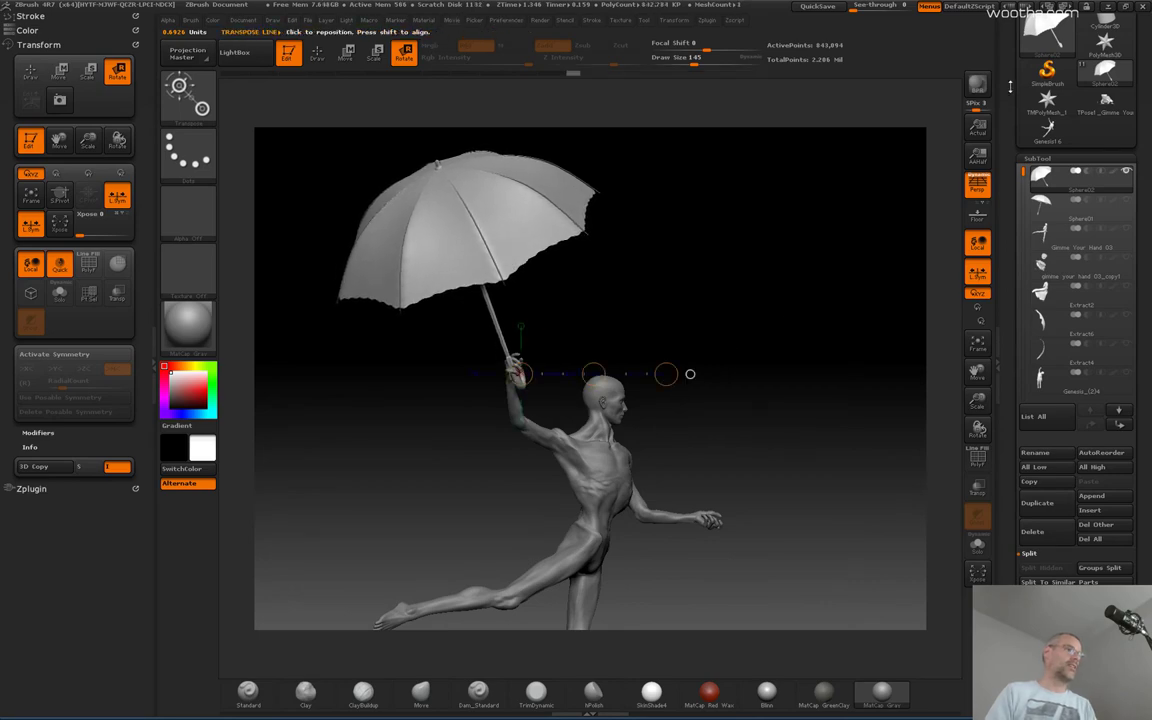
key(alt+Tab)
scroll(849, 356, down, 5)
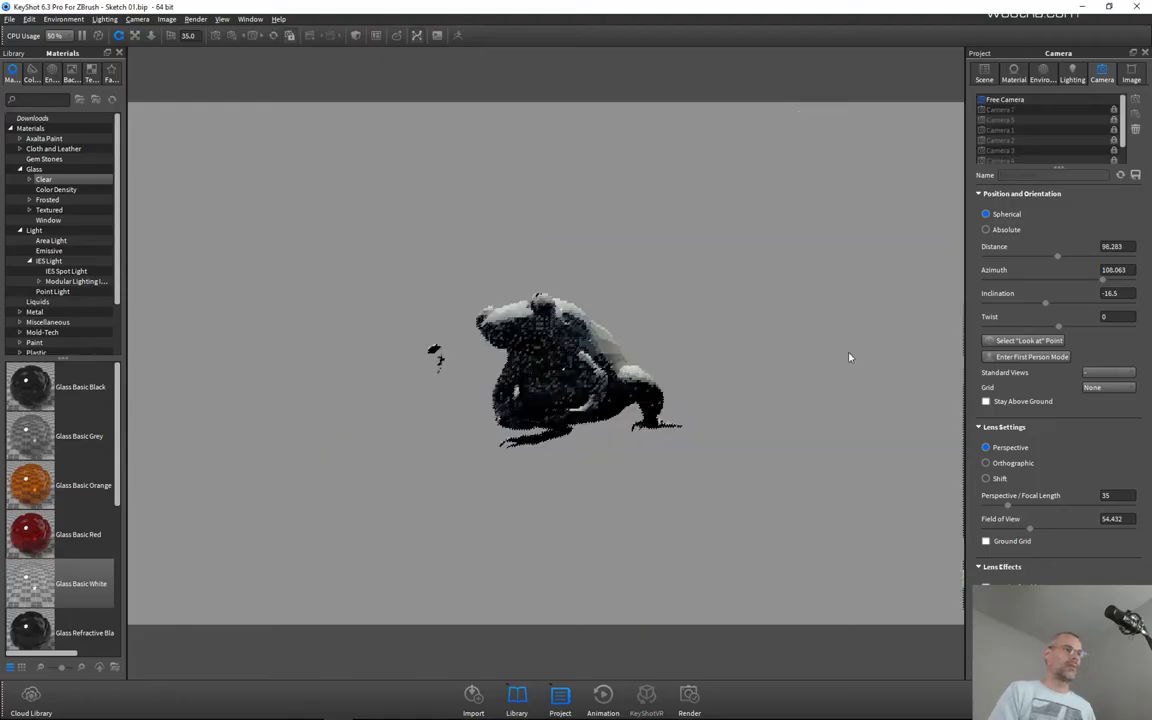
click(1018, 110)
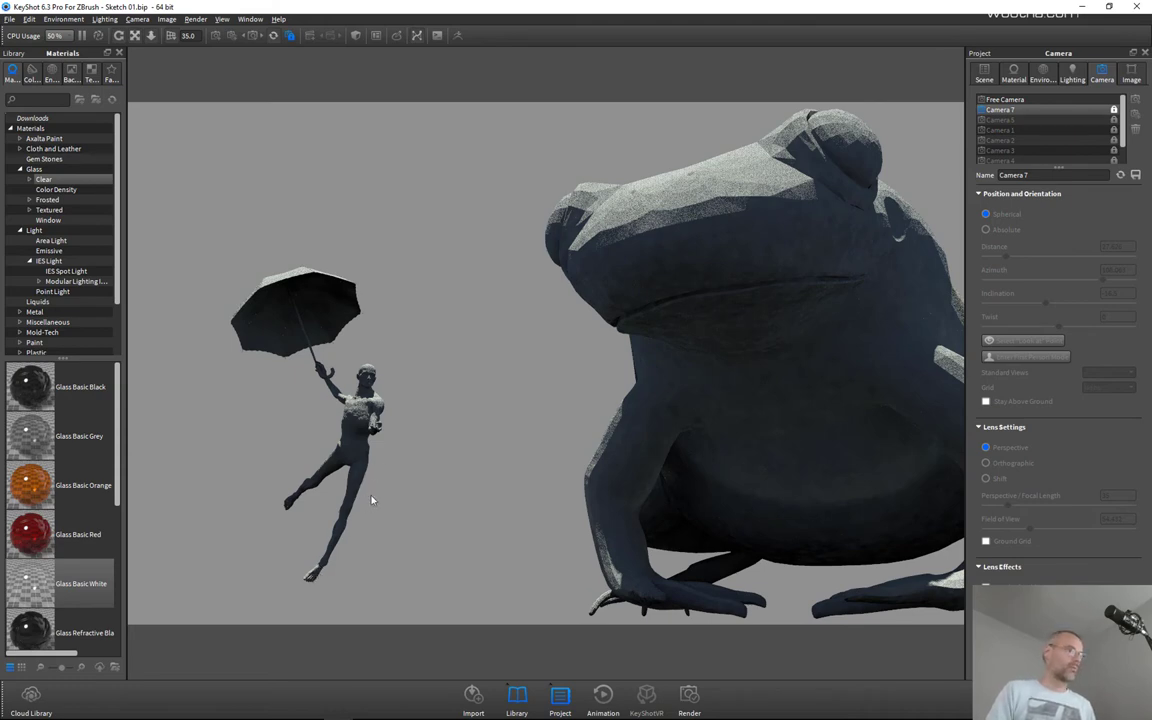
- Activate the Free Camera and reframe the frog and floating figure at about 114.9 azimuth and -16.9 inclination
click(1016, 99)
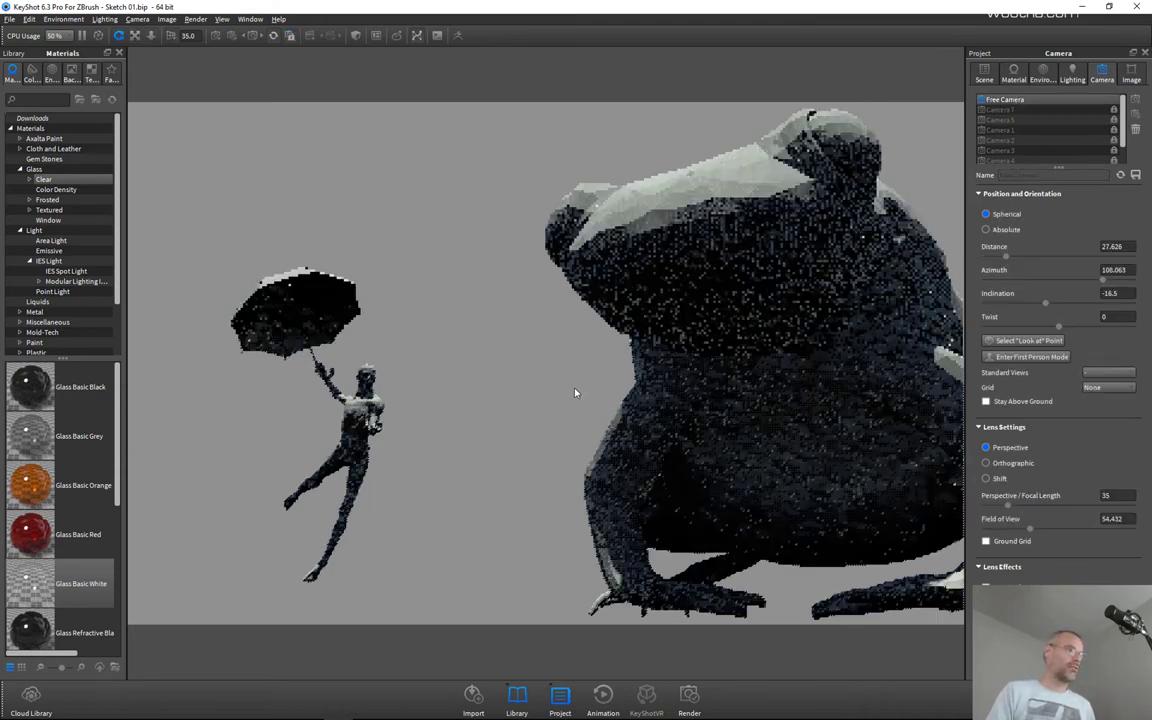
drag(503, 402, 511, 400)
drag(305, 380, 470, 404)
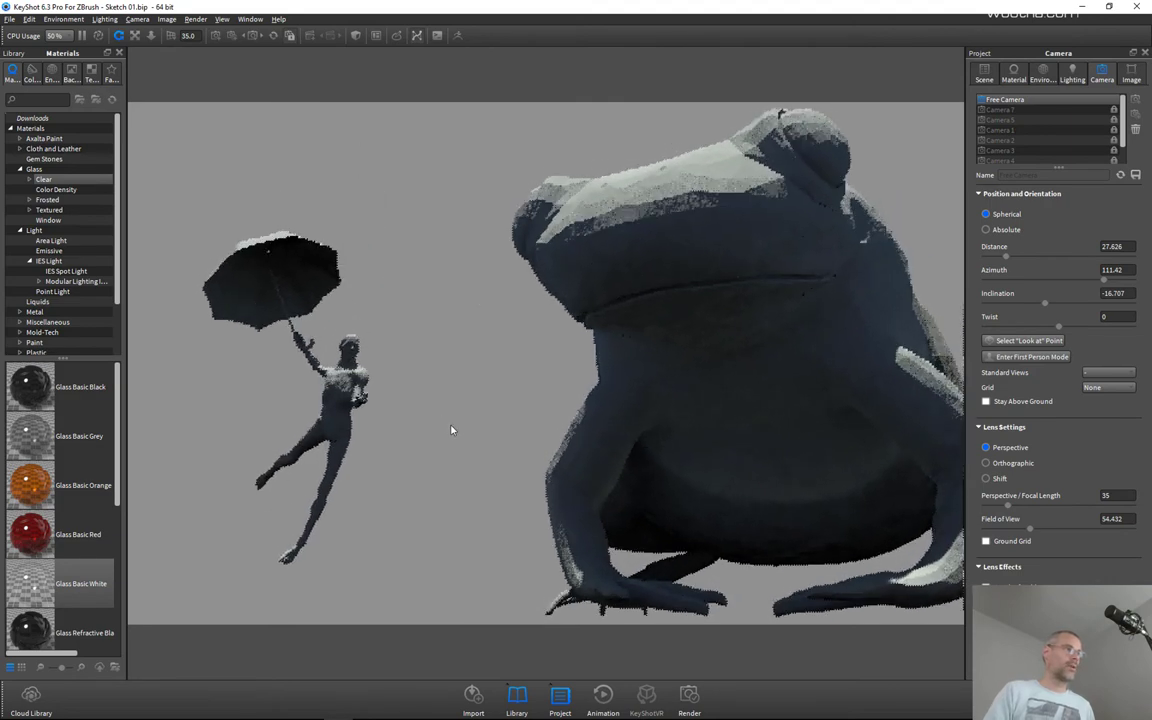
drag(424, 440, 597, 437)
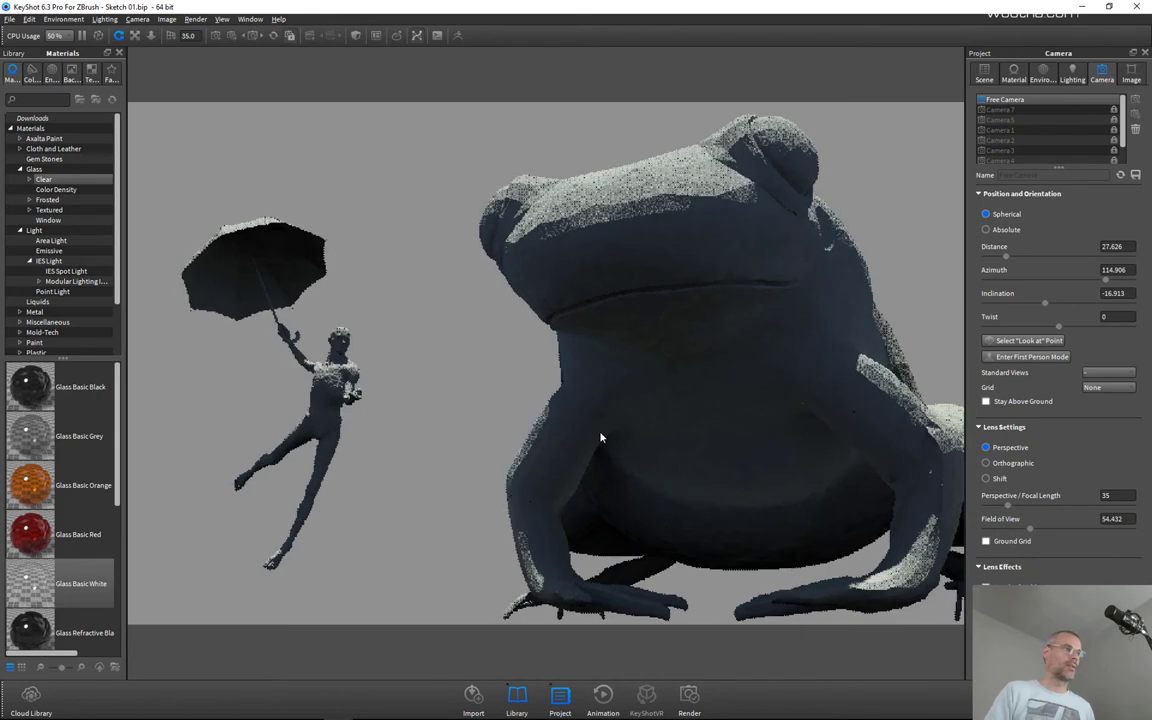
mouse_move(597, 437)
mouse_down()
mouse_move(618, 438)
mouse_move(610, 423)
mouse_up()
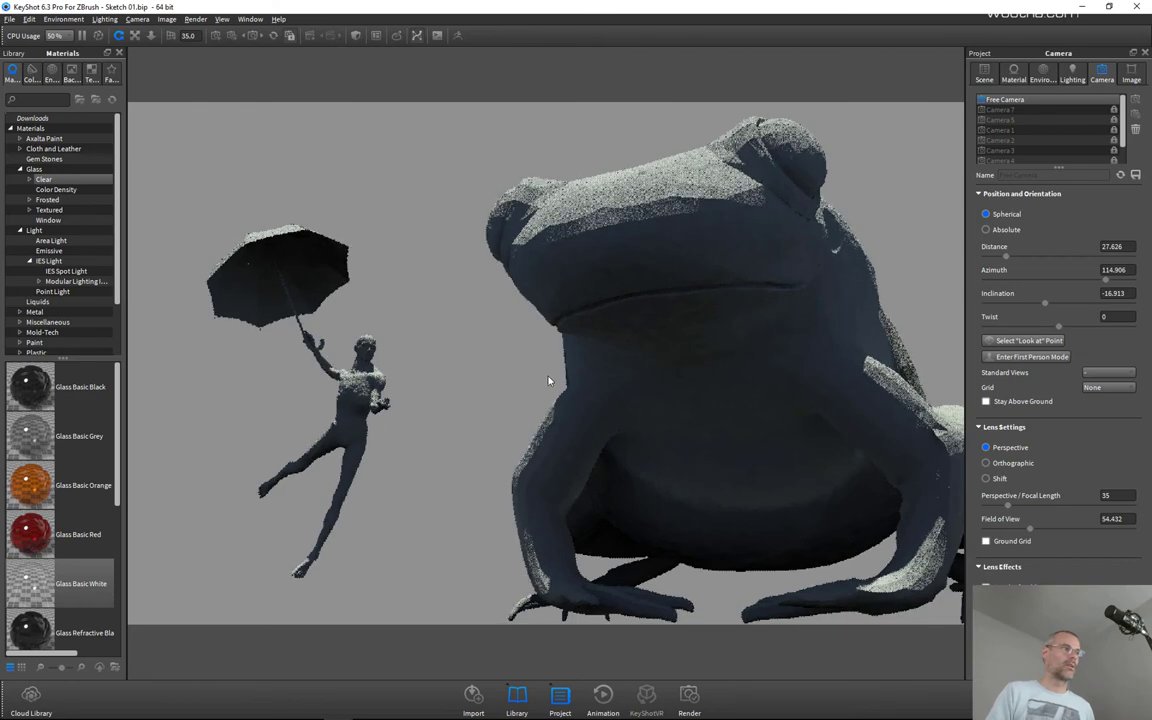
drag(548, 380, 596, 373)
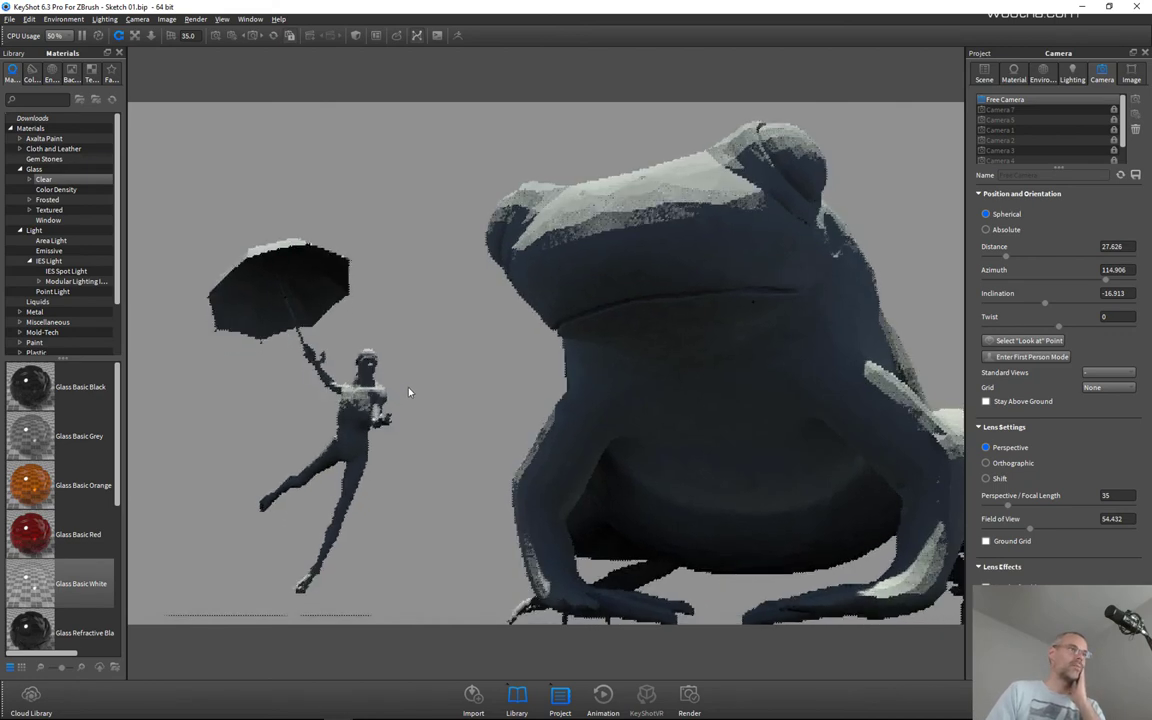
- Refine the view to distance 27.946, azimuth 114.648 and inclination -15.673, and save it as a new locked camera
scroll(401, 403, down, 3)
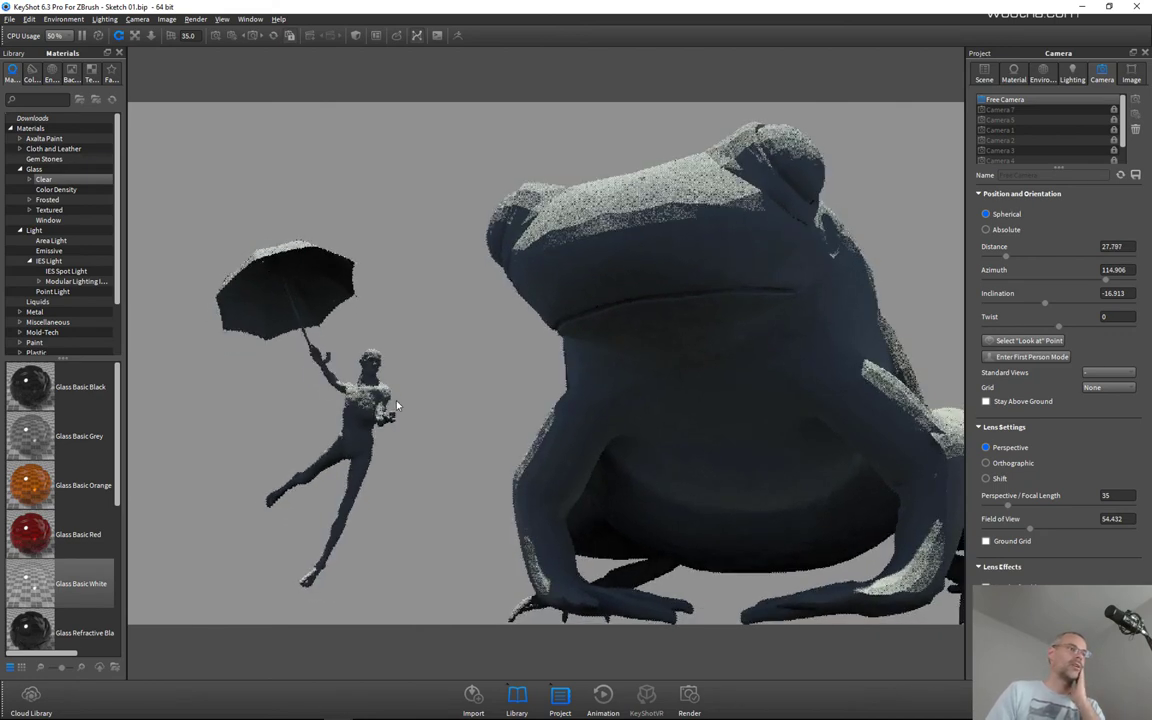
scroll(397, 405, down, 1)
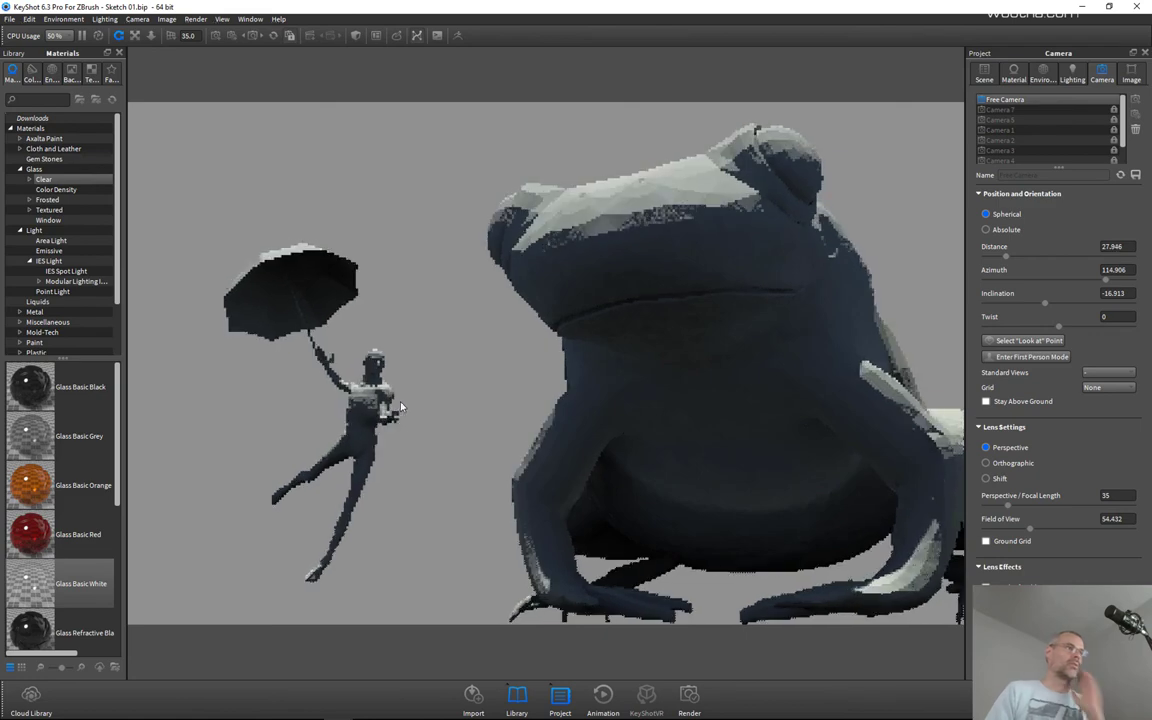
drag(432, 404, 435, 388)
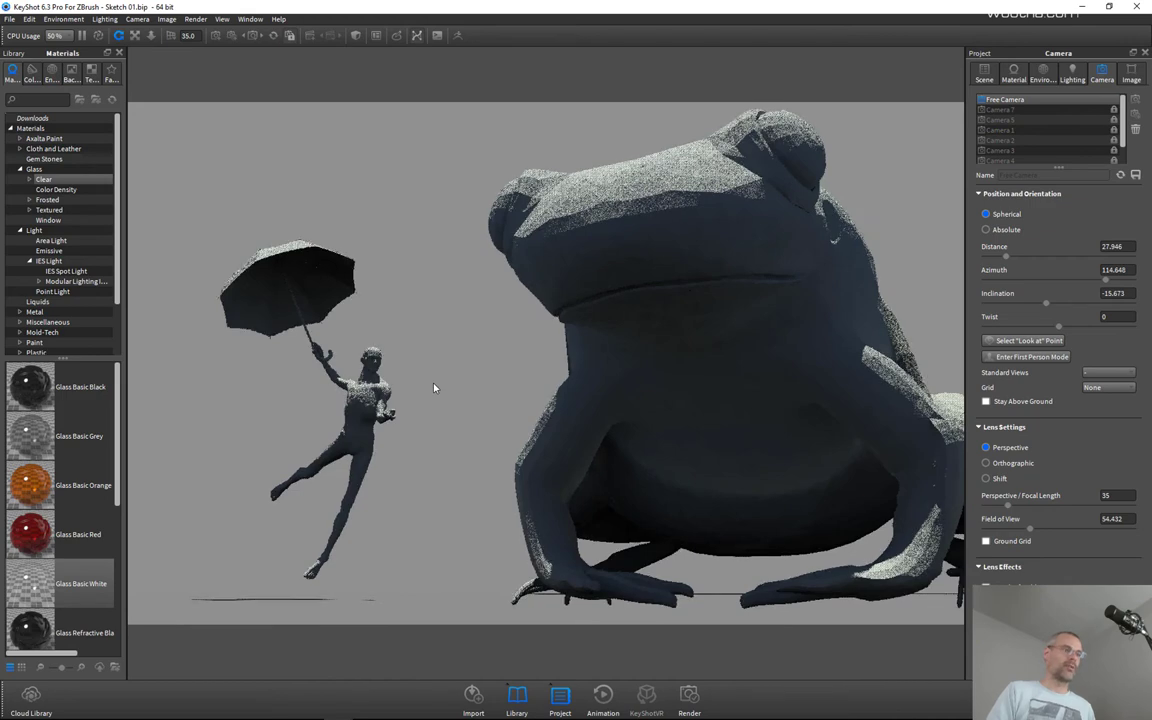
drag(435, 388, 431, 390)
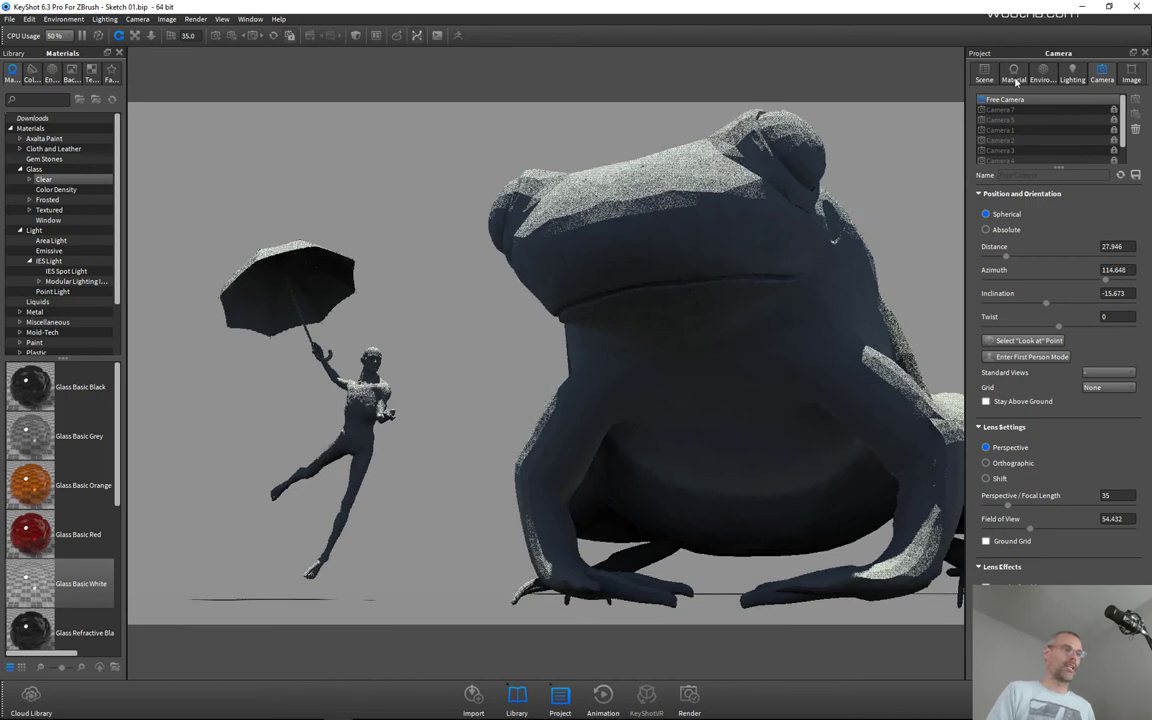
click(1136, 104)
click(1114, 151)
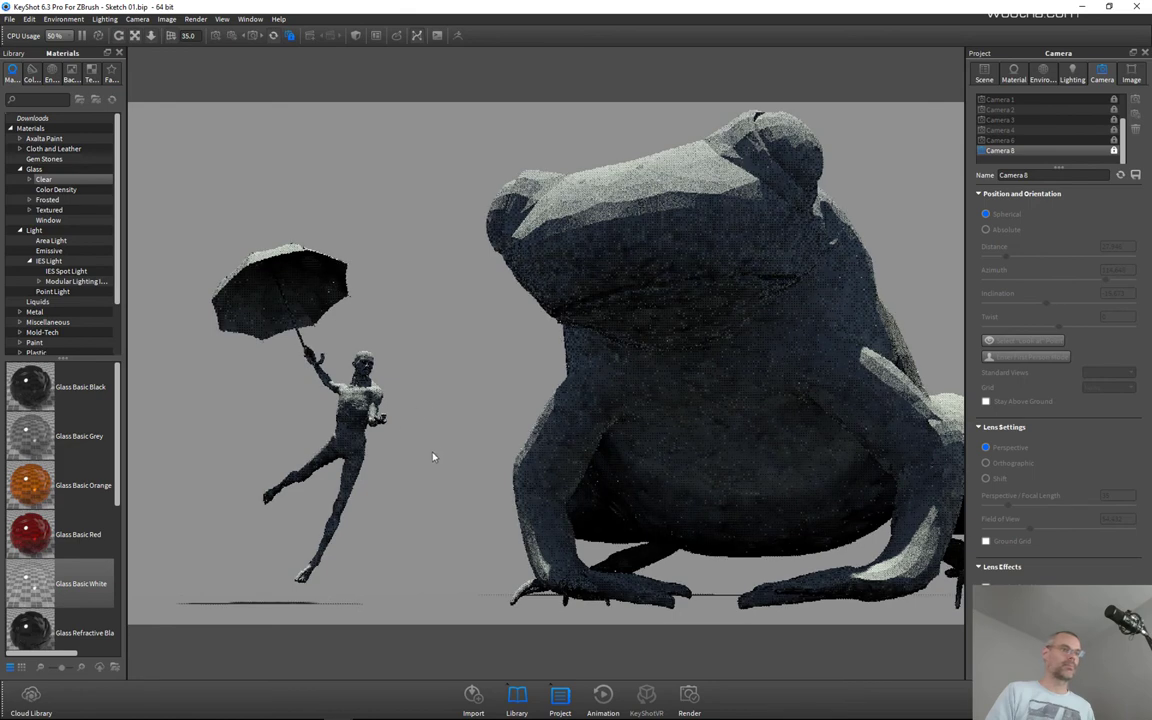
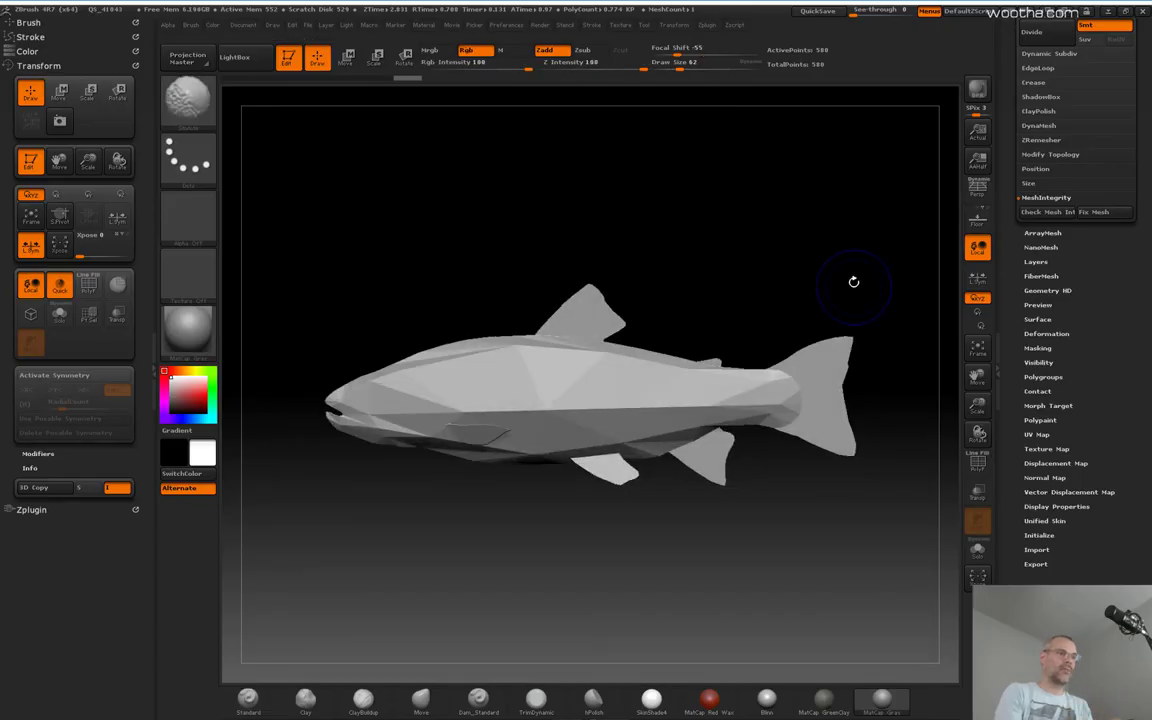
- In ZBrush, switch from the fish to the frog scene tool, append the fish as a subtool and select it
drag(851, 283, 761, 278)
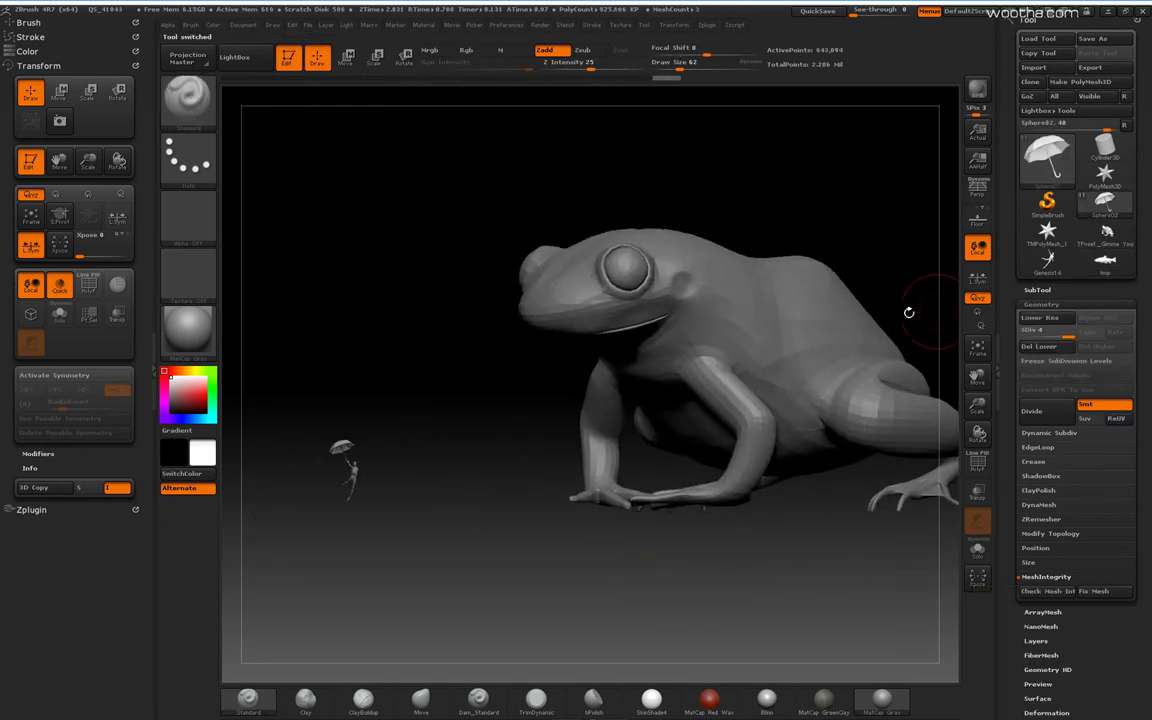
drag(1149, 282, 1149, 267)
click(1030, 273)
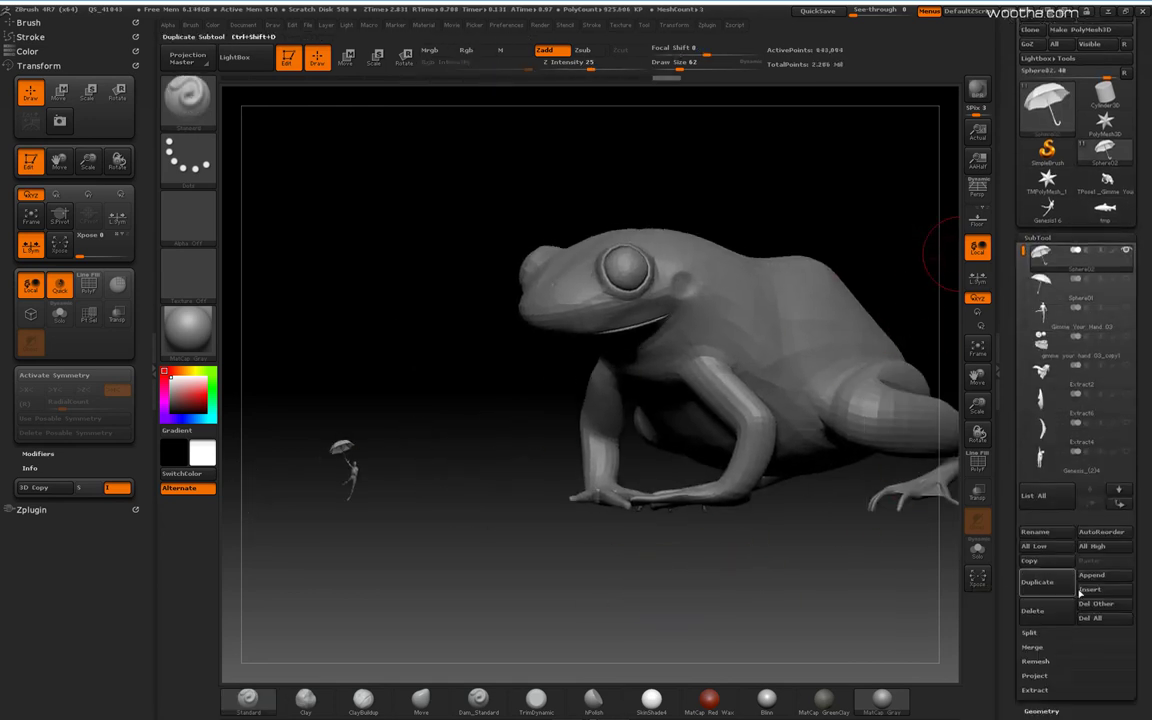
click(1085, 577)
click(806, 440)
alt+click(315, 358)
drag(345, 365, 800, 480)
- Try to subdivide the appended fish mesh
key(ctrl+d)
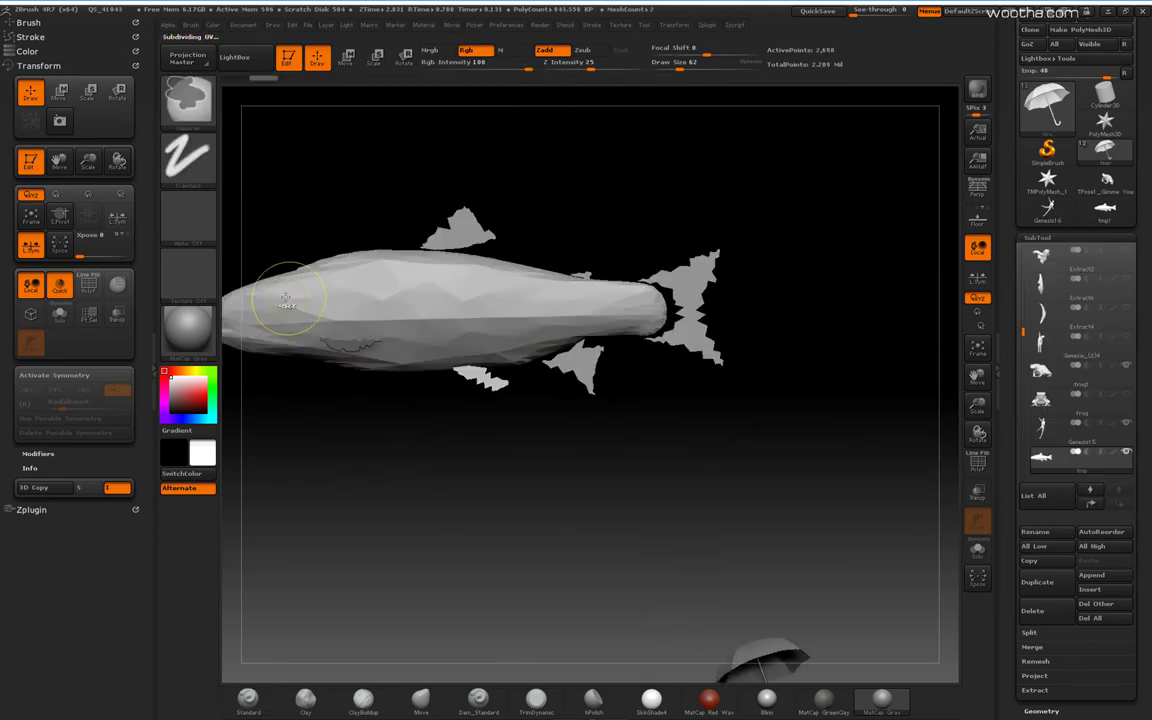
key(ctrl+z)
drag(655, 525, 747, 515)
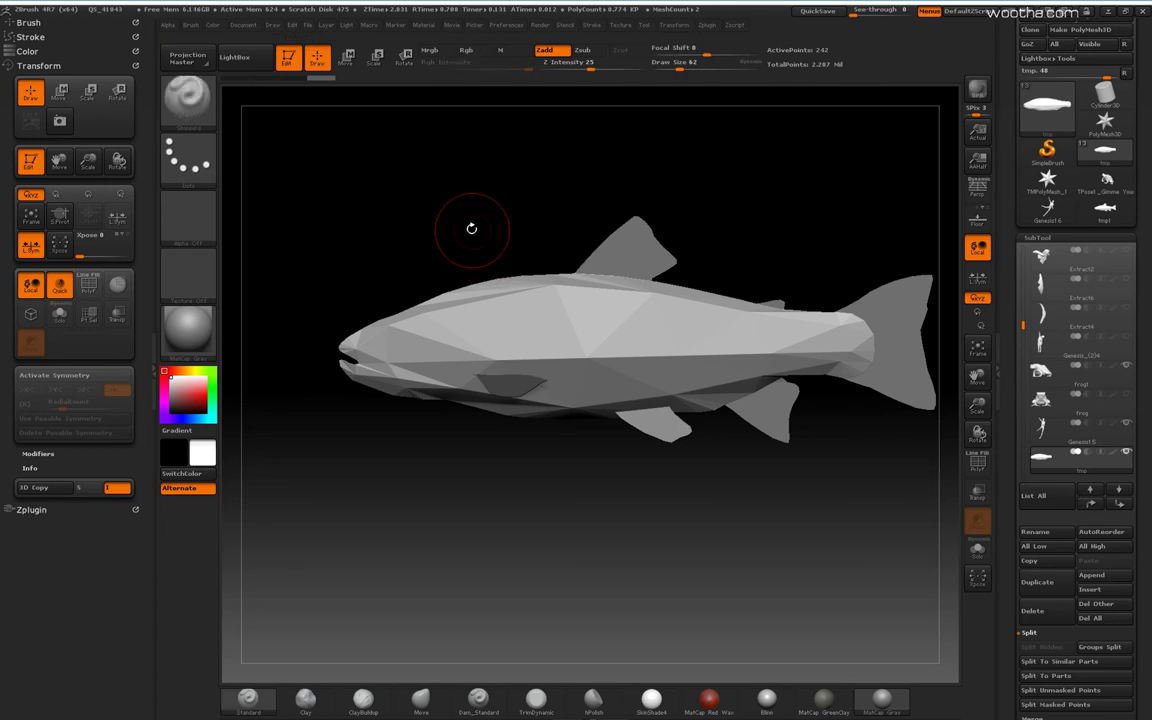
- Open the ZRemesher settings for the fish body subtool and turn on FreezeBorder
drag(470, 226, 576, 276)
drag(1142, 258, 1121, 242)
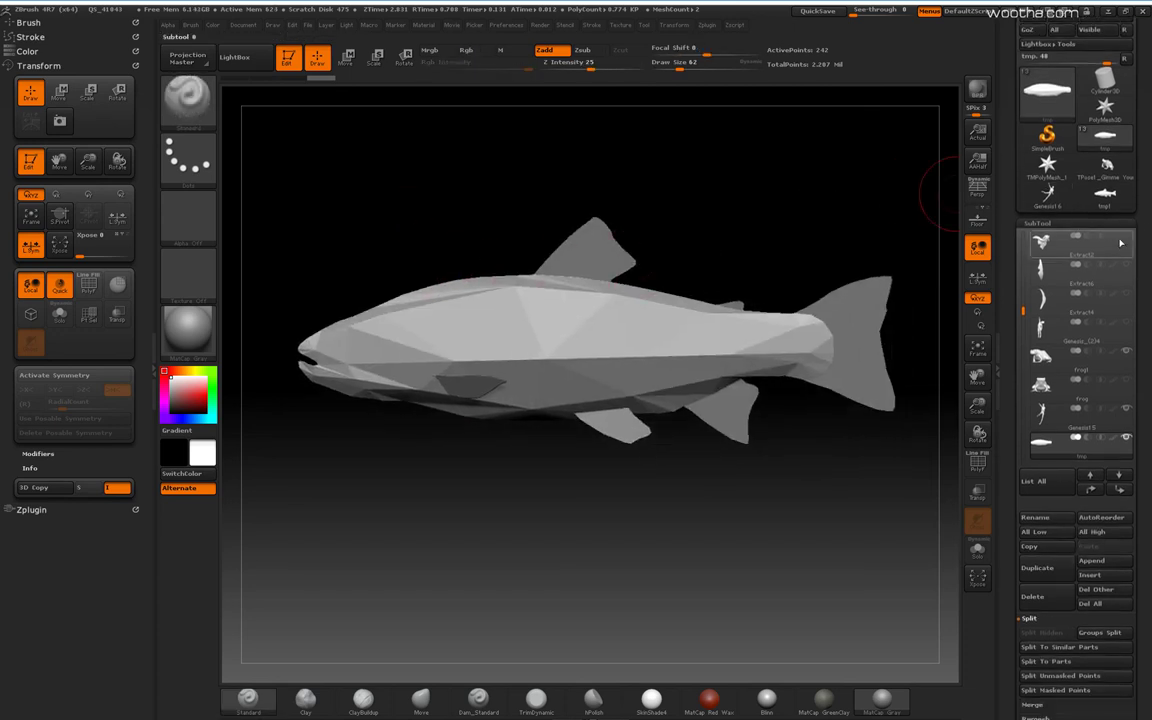
drag(902, 241, 885, 243)
drag(783, 240, 772, 267)
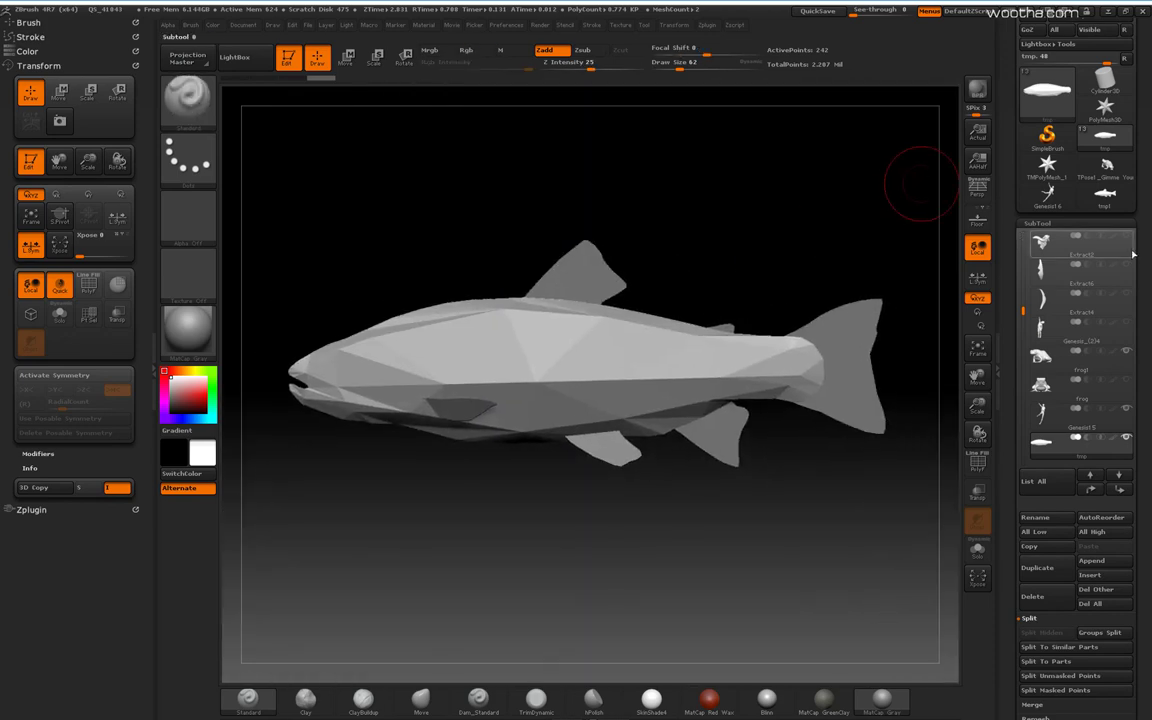
drag(1143, 454, 1143, 311)
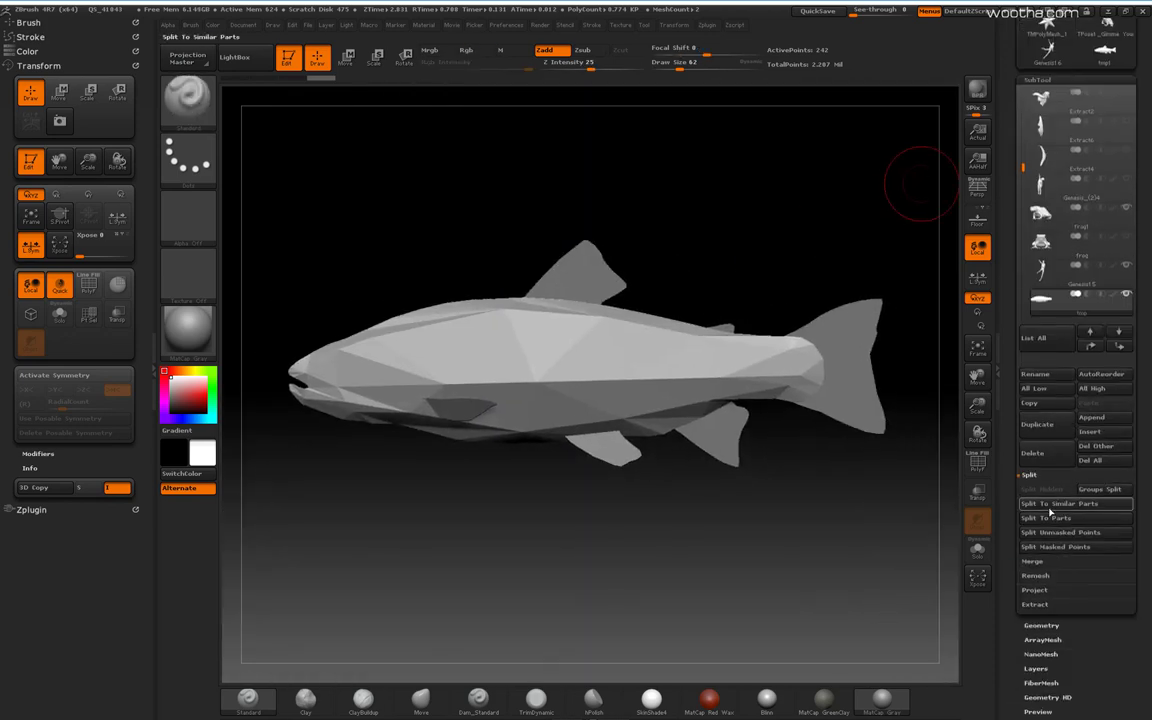
click(1047, 624)
click(1045, 309)
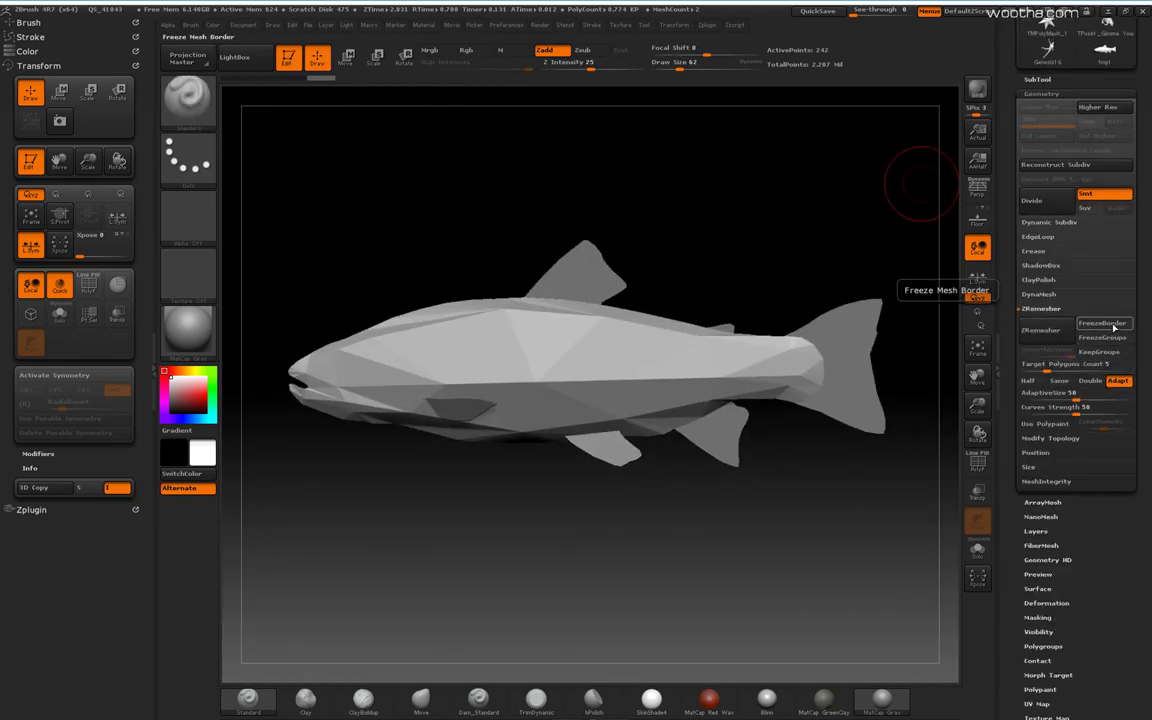
click(1103, 323)
- Undo a trial ZRemesh of the fish body and remesh it with a target polygon count of 0.1
click(1054, 333)
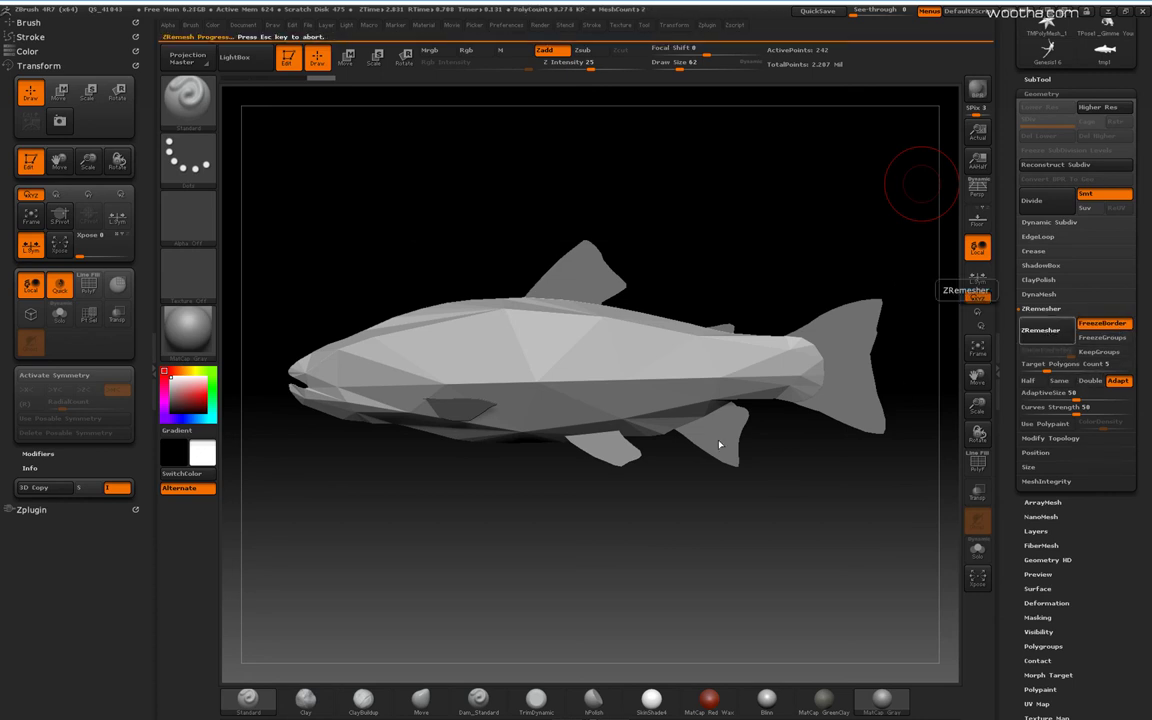
drag(697, 547, 600, 580)
key(ctrl+z)
drag(1047, 369, 1008, 368)
click(1042, 331)
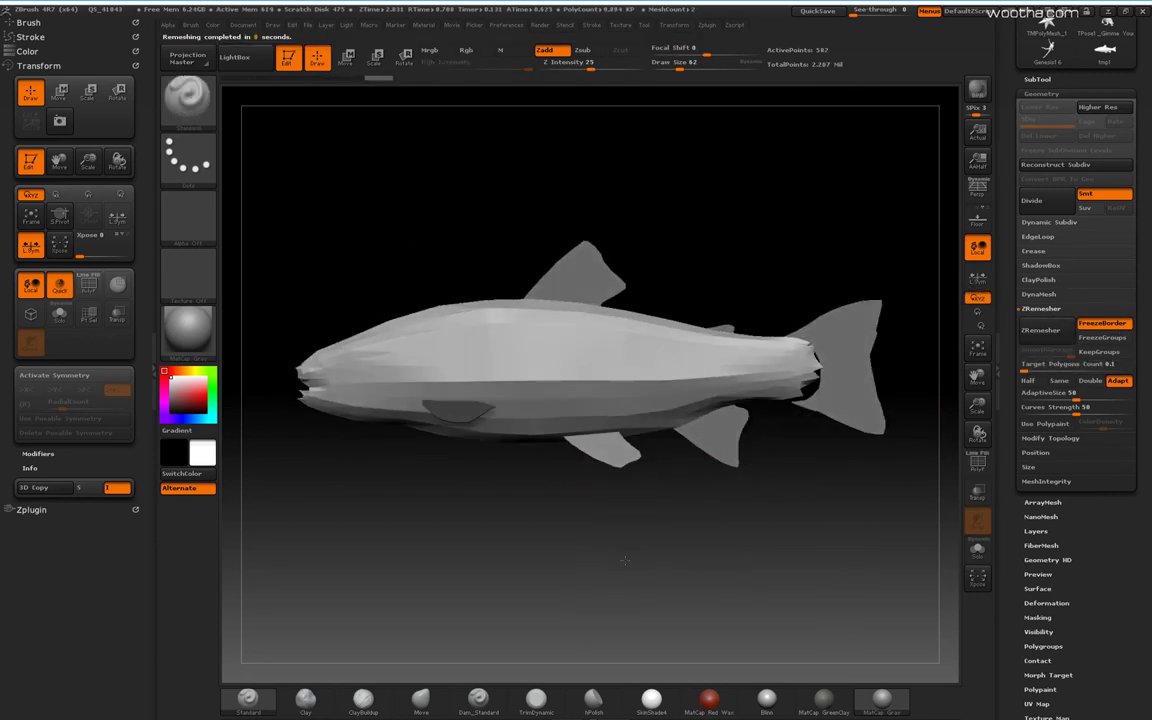
- ZRemesh the separate fins subtool with FreezeBorder on and a target polygon count of 5
drag(600, 552, 670, 557)
key(ctrl+z)
click(1103, 323)
drag(1024, 370, 1047, 370)
click(1103, 323)
click(1044, 331)
drag(856, 512, 753, 514)
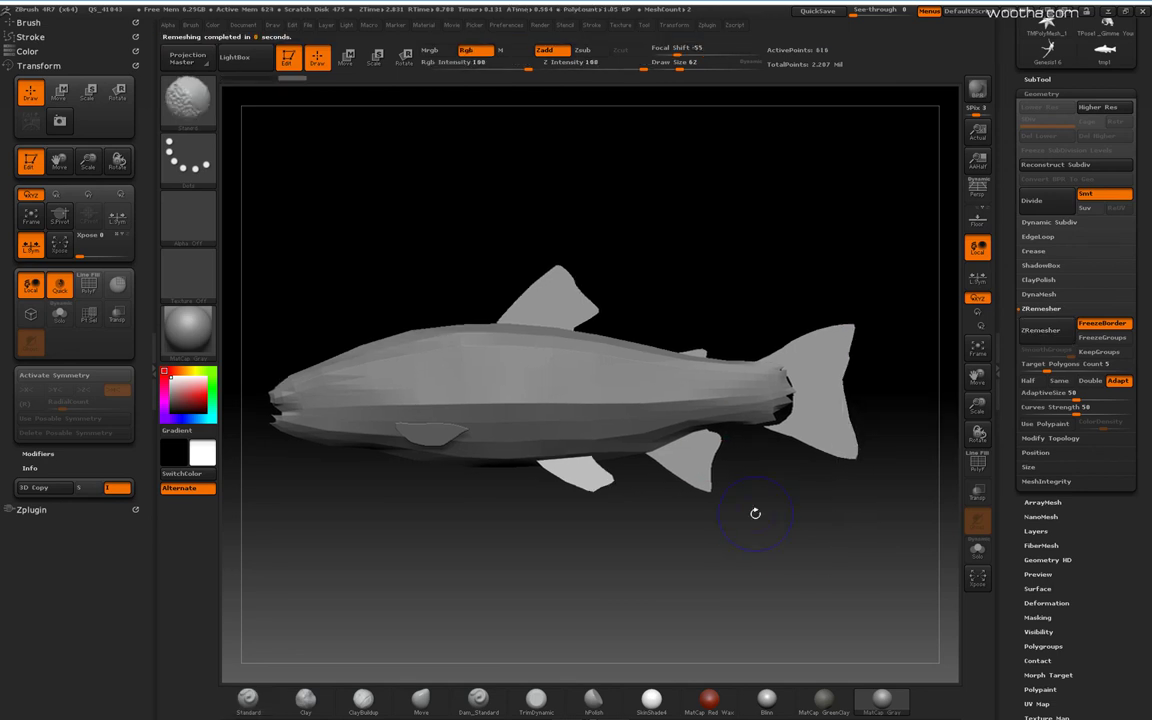
- Select the fish body subtool and merge it down with the fins subtool, accepting the non-undoable operation
click(1042, 79)
click(1077, 268)
click(1035, 561)
click(1042, 503)
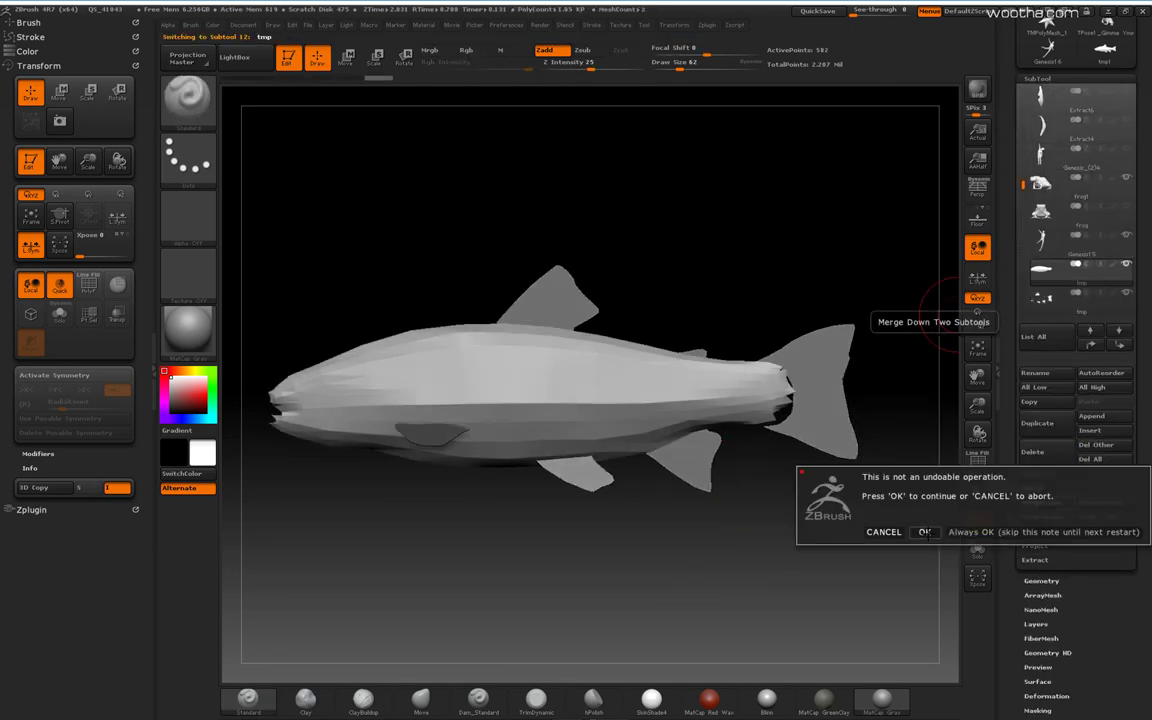
click(925, 532)
- Try to convert the merged fish to a DynaMesh at resolution 88
alt+drag(682, 561, 765, 568)
key(ctrl+d)
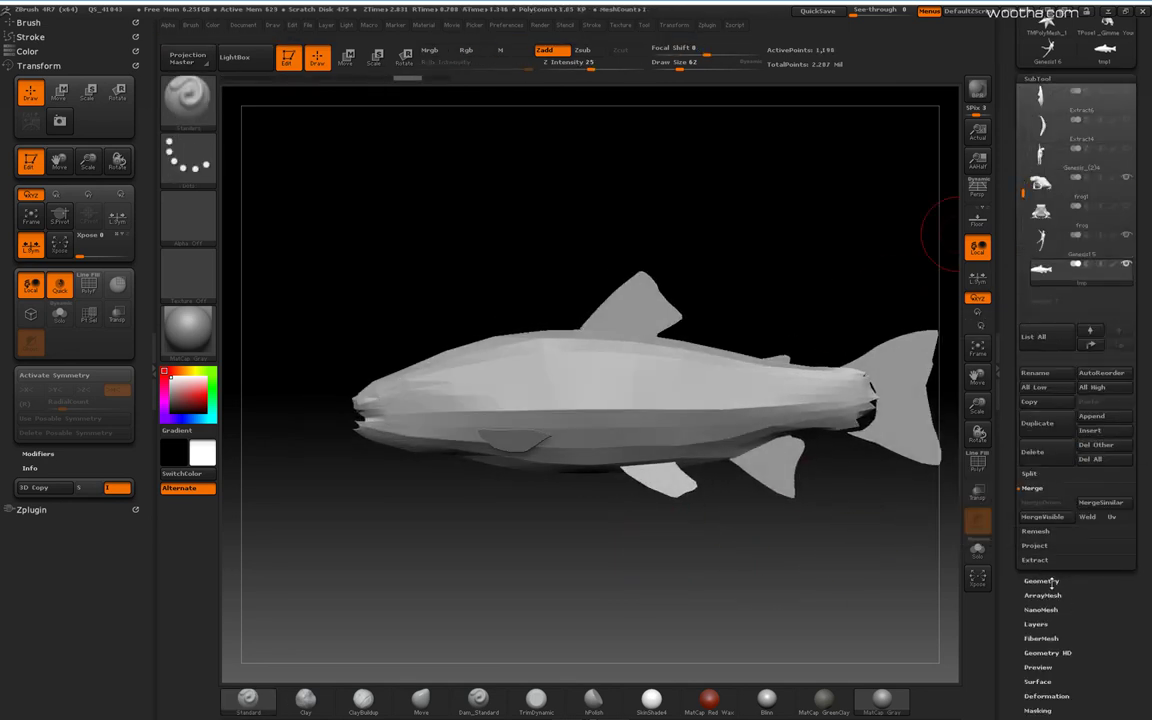
click(1041, 581)
click(1040, 293)
drag(869, 543, 649, 531)
key(Return)
click(1045, 317)
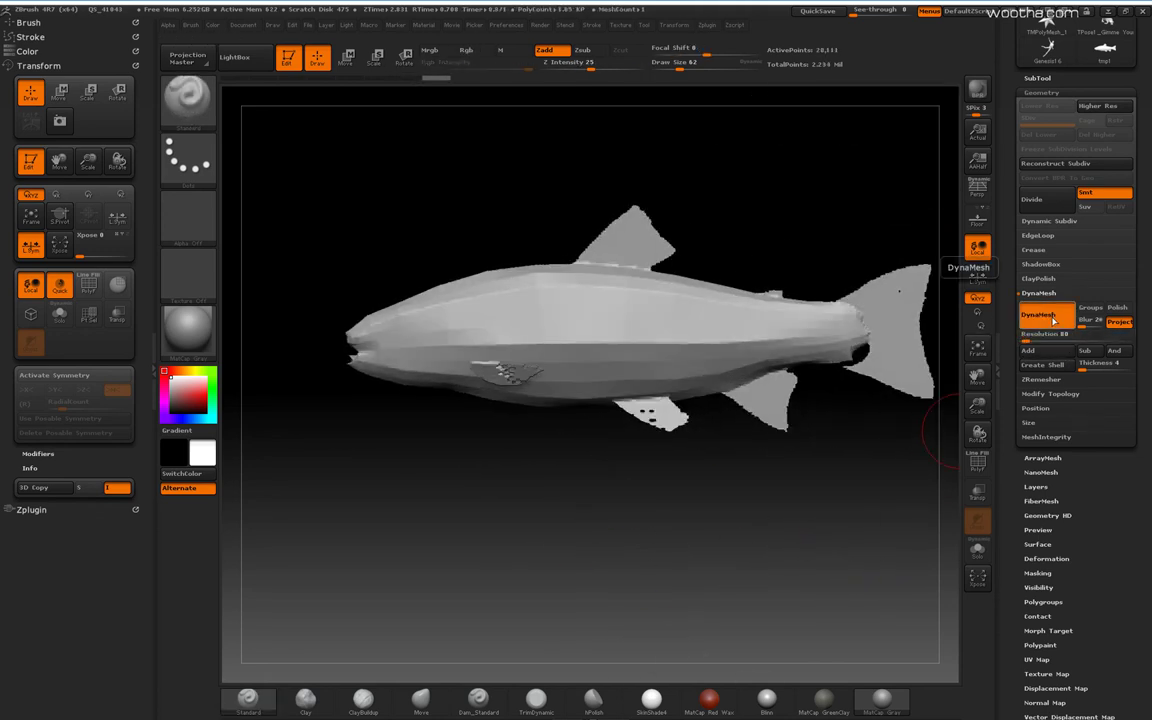
drag(812, 540, 823, 507)
key(ctrl+z)
- Try Panel Loops with a reduced elevation on the merged fish mesh and undo the result
click(1038, 236)
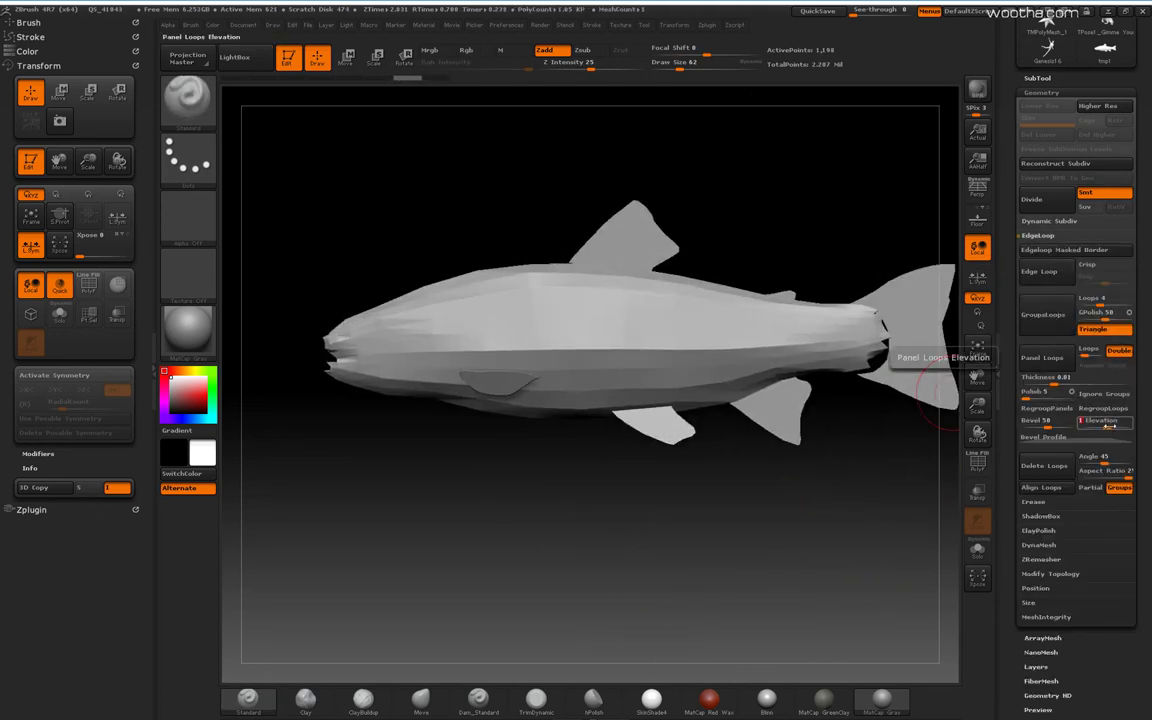
click(1043, 358)
drag(1109, 427, 1017, 421)
key(ctrl+z)
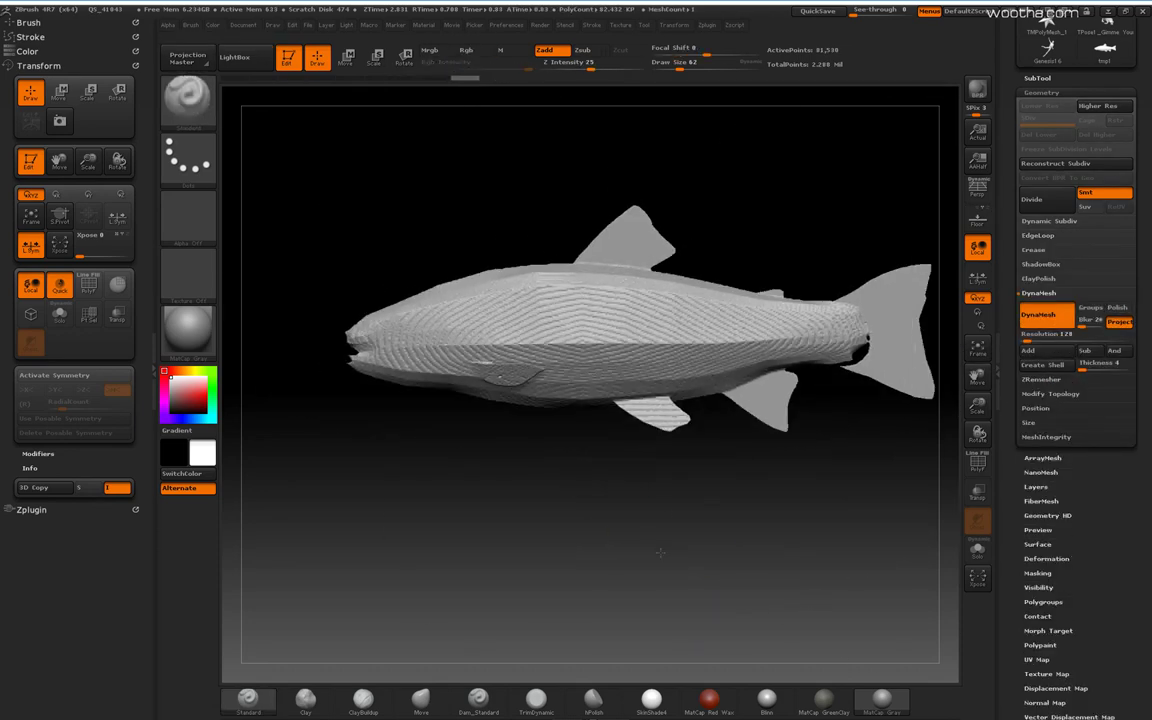
drag(673, 481, 686, 483)
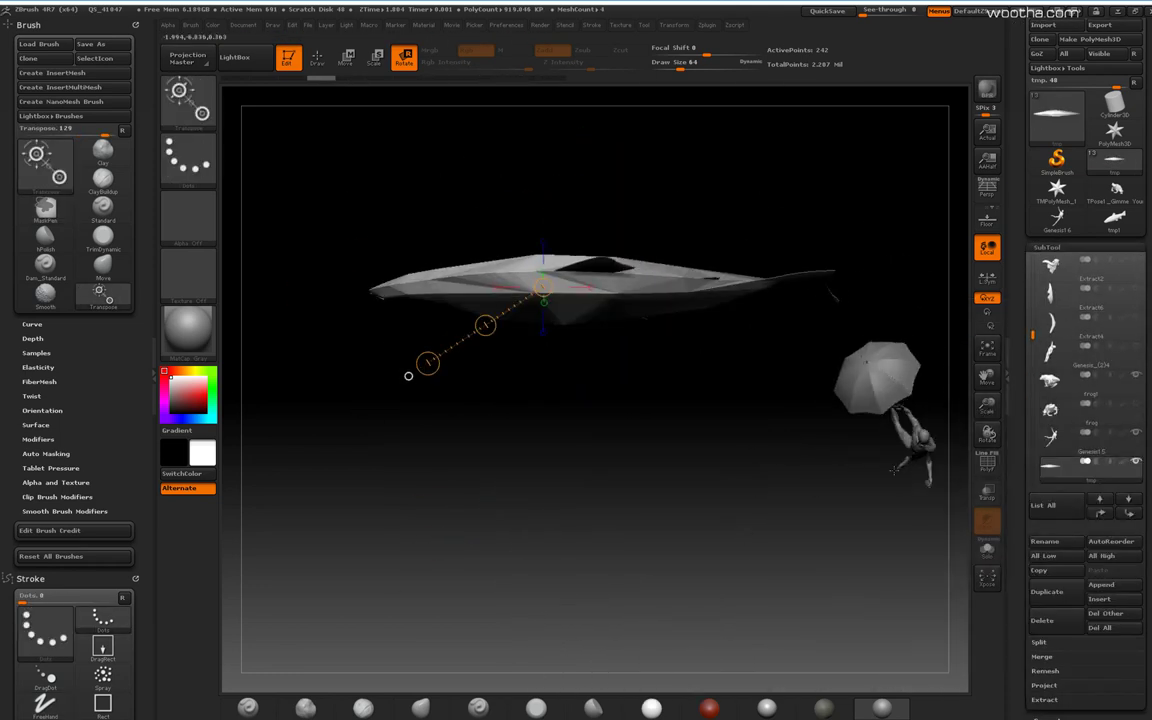
- Merge the fish body subtool down with the fins subtool in the scene tool, accepting the non-undoable operation
click(1042, 657)
click(1053, 672)
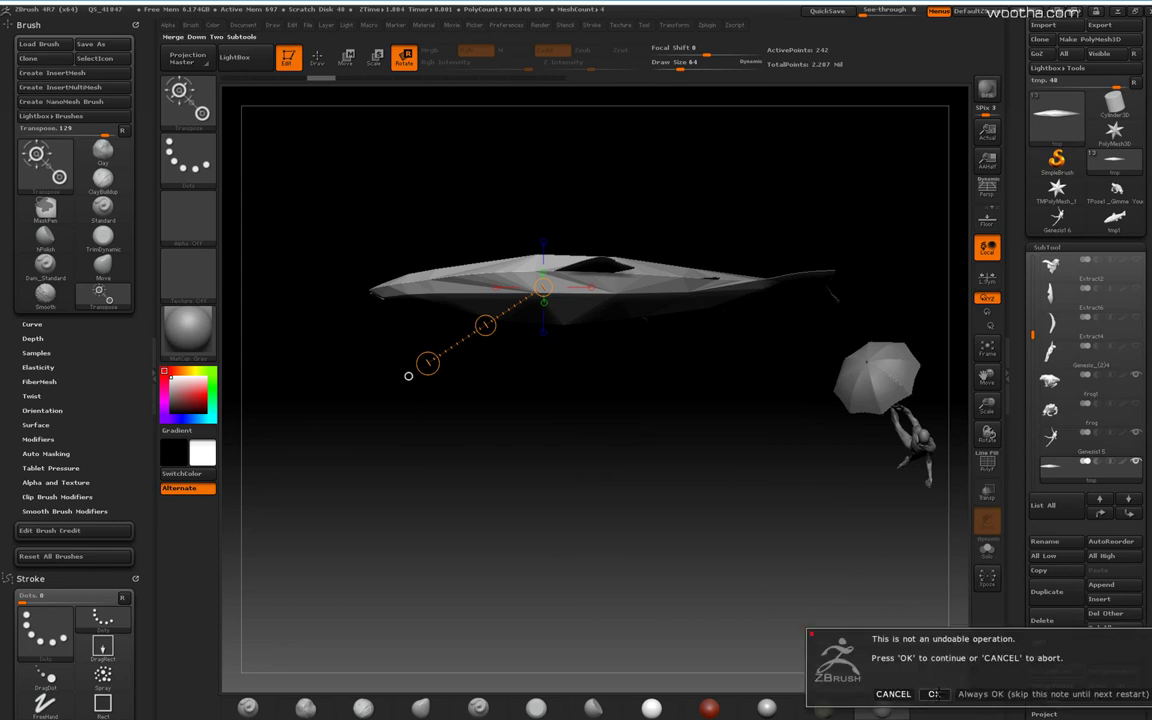
click(933, 693)
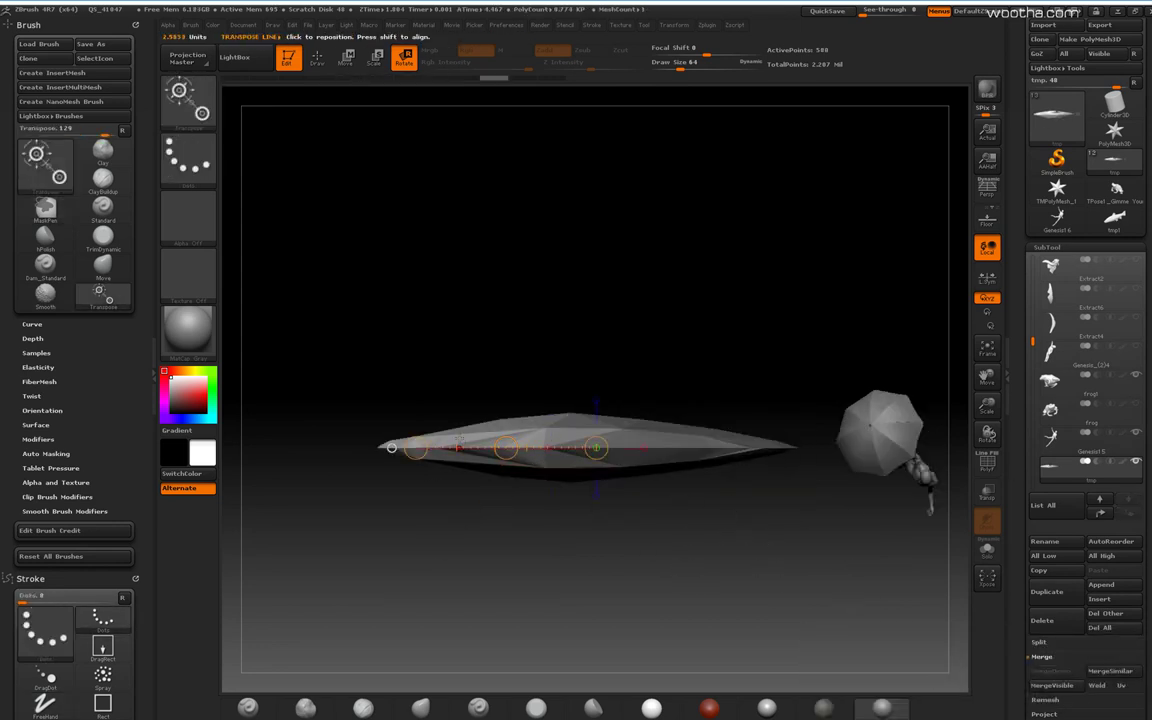
- Try rotating the merged fish along a transpose line through its body, undoing each attempt
key(ctrl+z)
drag(416, 448, 581, 610)
key(ctrl+z)
drag(506, 448, 464, 537)
key(ctrl+z)
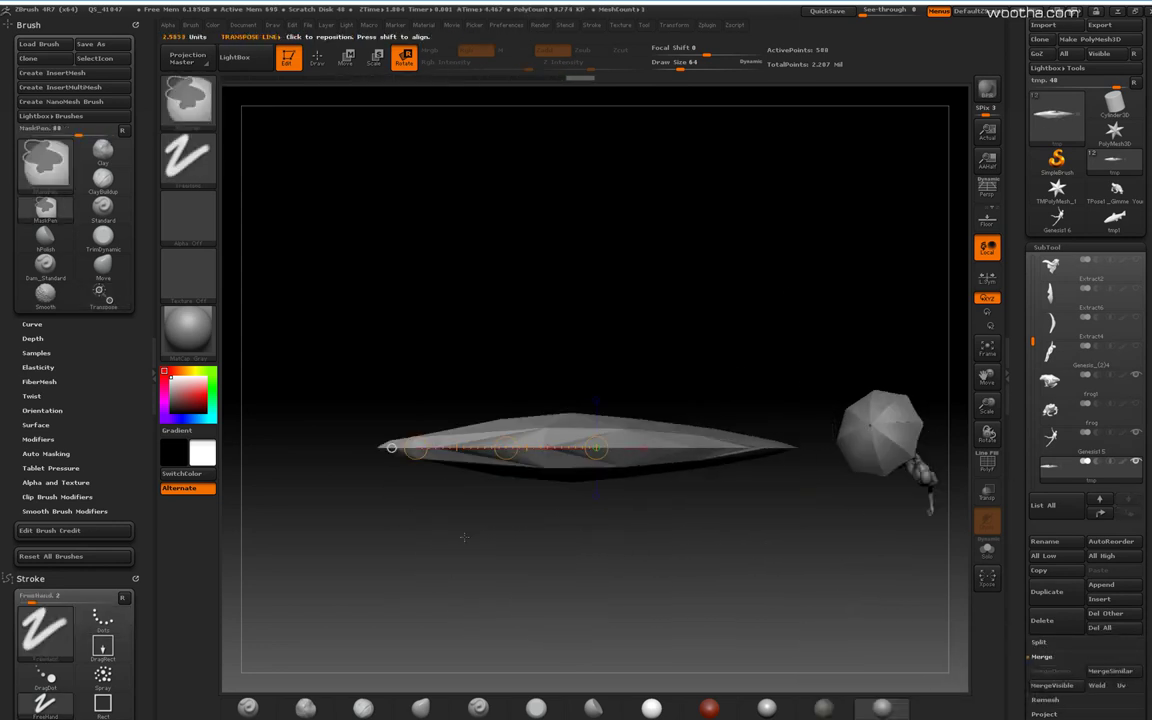
- Mask part of the fish and rotate the free end to bend the body into a curve
key(q)
key(r)
mouse_move(500, 600)
mouse_down()
mouse_move(503, 498)
mouse_move(577, 510)
mouse_move(597, 571)
mouse_move(771, 498)
mouse_up()
mouse_move(732, 308)
mouse_down()
mouse_move(427, 308)
mouse_move(461, 370)
mouse_move(689, 540)
mouse_move(689, 620)
mouse_up()
drag(337, 342, 407, 408)
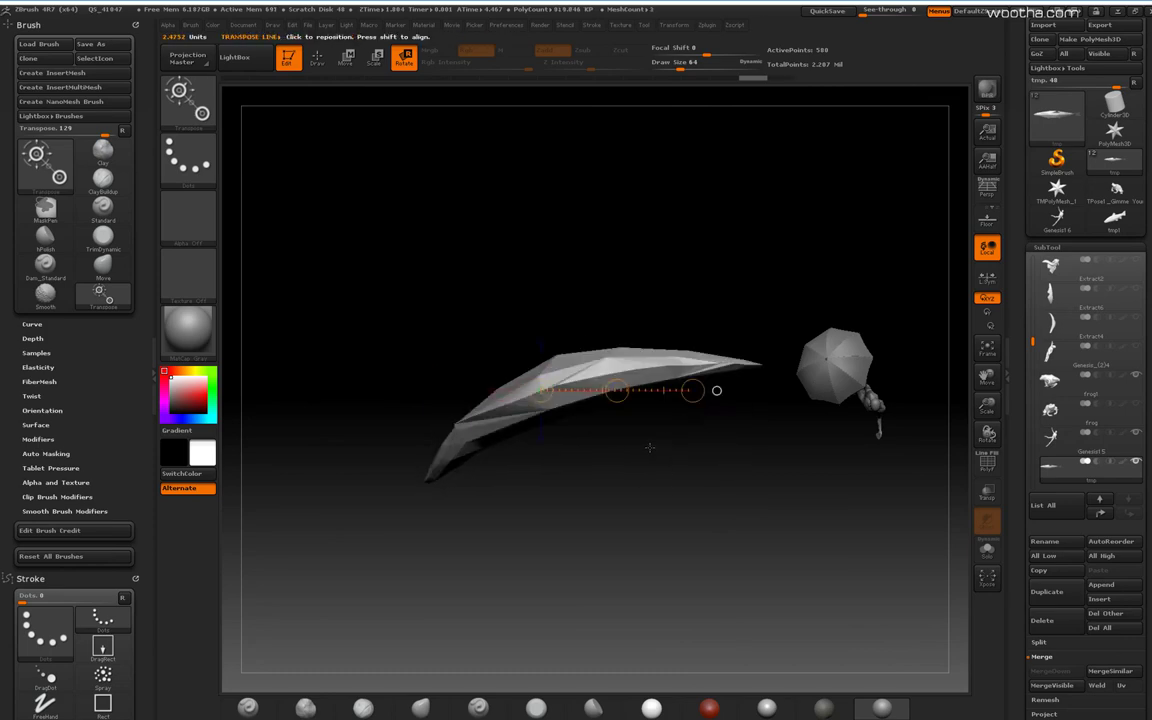
- Bend the fish into a stronger arc and reshape its tail with the Move Topological brush
mouse_move(650, 448)
mouse_down()
mouse_move(678, 438)
mouse_move(735, 474)
mouse_up()
key(q)
drag(764, 311, 700, 440)
key(space)
mouse_move(762, 374)
mouse_down()
mouse_move(789, 376)
mouse_move(700, 440)
mouse_move(745, 366)
mouse_move(828, 361)
mouse_move(802, 373)
mouse_move(815, 345)
mouse_up()
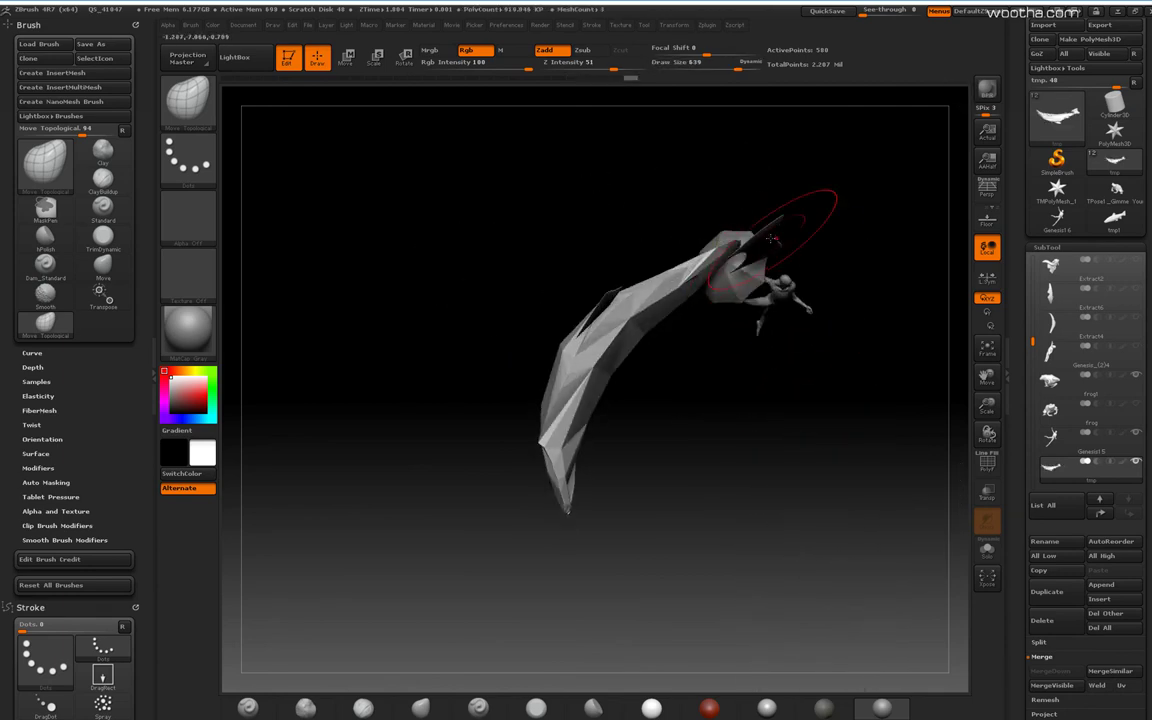
- Turn on double-sided display for the fish and place it, tilted tail down, between the umbrella figure and the frog
drag(1147, 587, 1147, 567)
scroll(1147, 567, down, 5)
drag(935, 390, 630, 613)
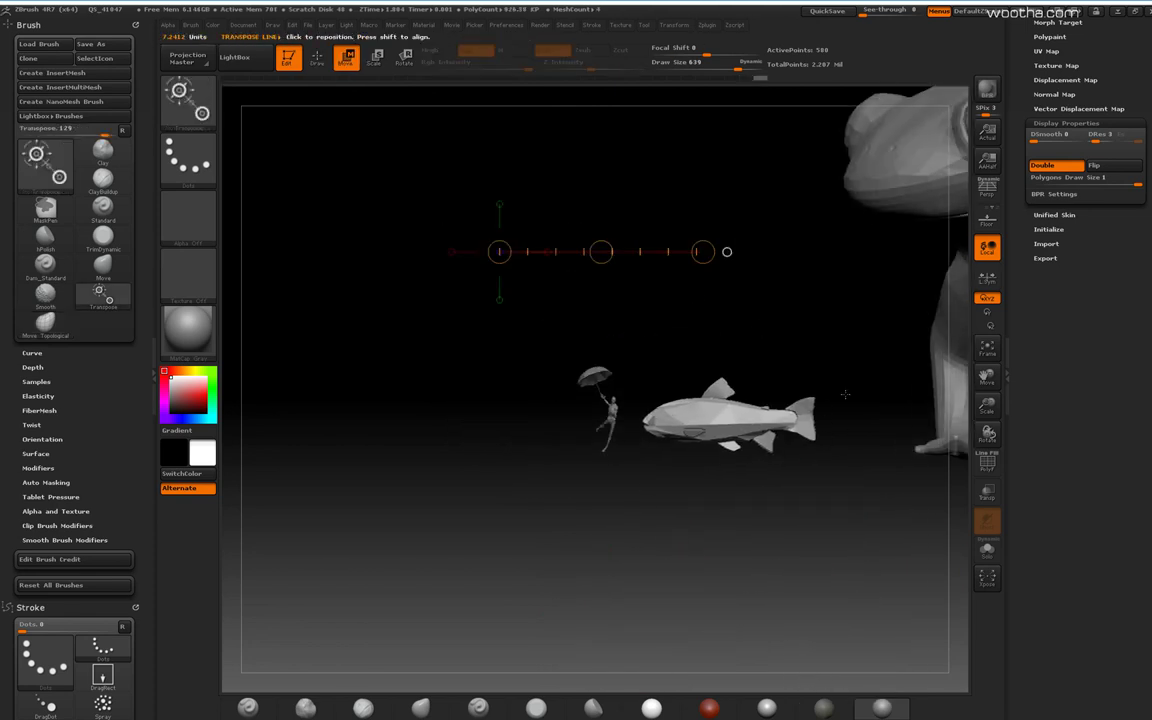
drag(853, 410, 851, 543)
drag(715, 443, 740, 420)
- Render the scene with the added fish and send it to KeyShot through the external renderer option
click(987, 90)
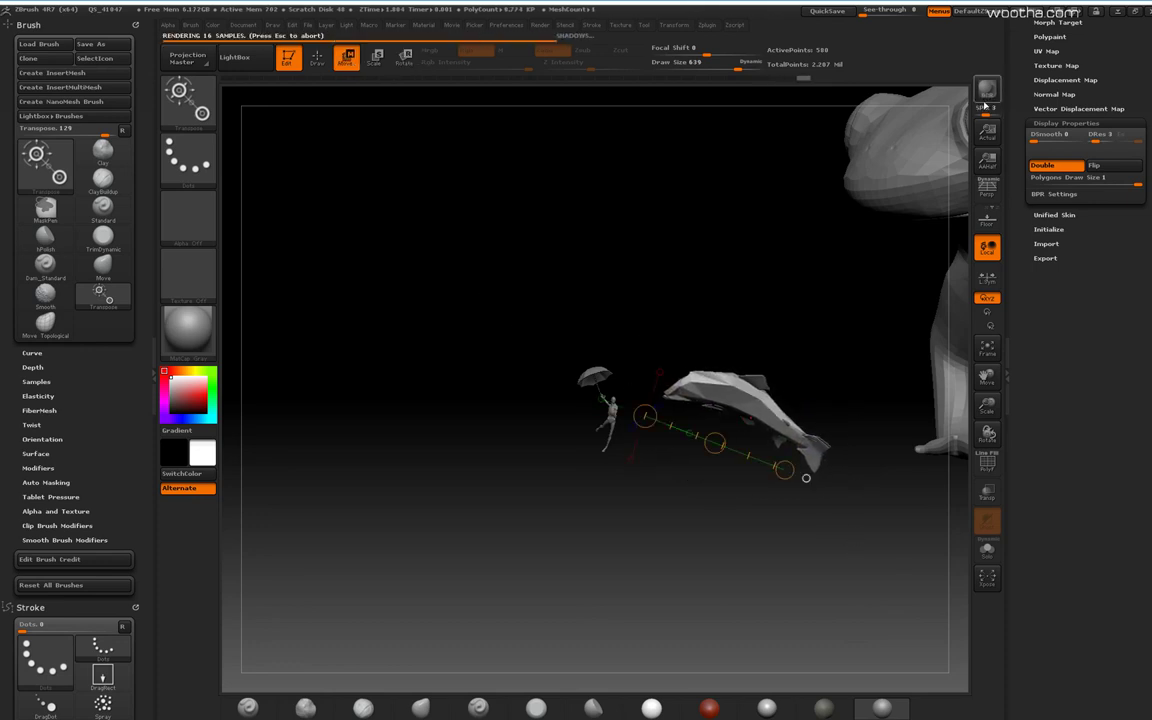
click(540, 25)
click(580, 113)
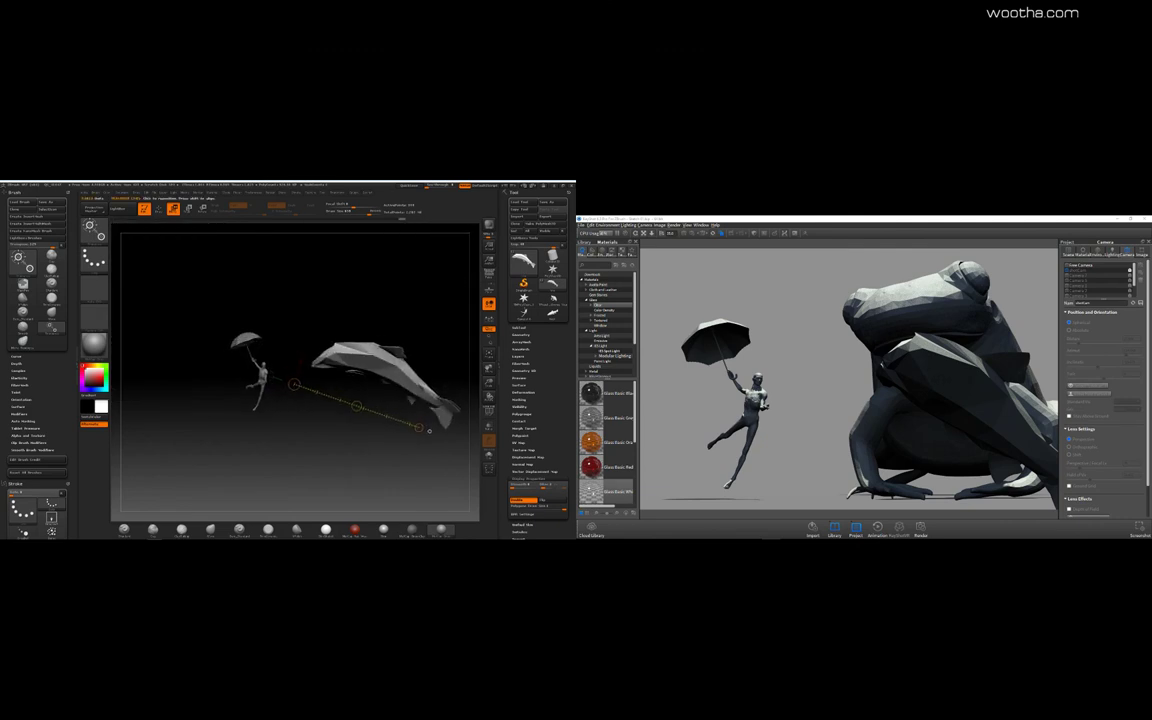
- Rotate the fish slightly and move it closer to the umbrella-holding figure
key(r)
drag(319, 447, 324, 381)
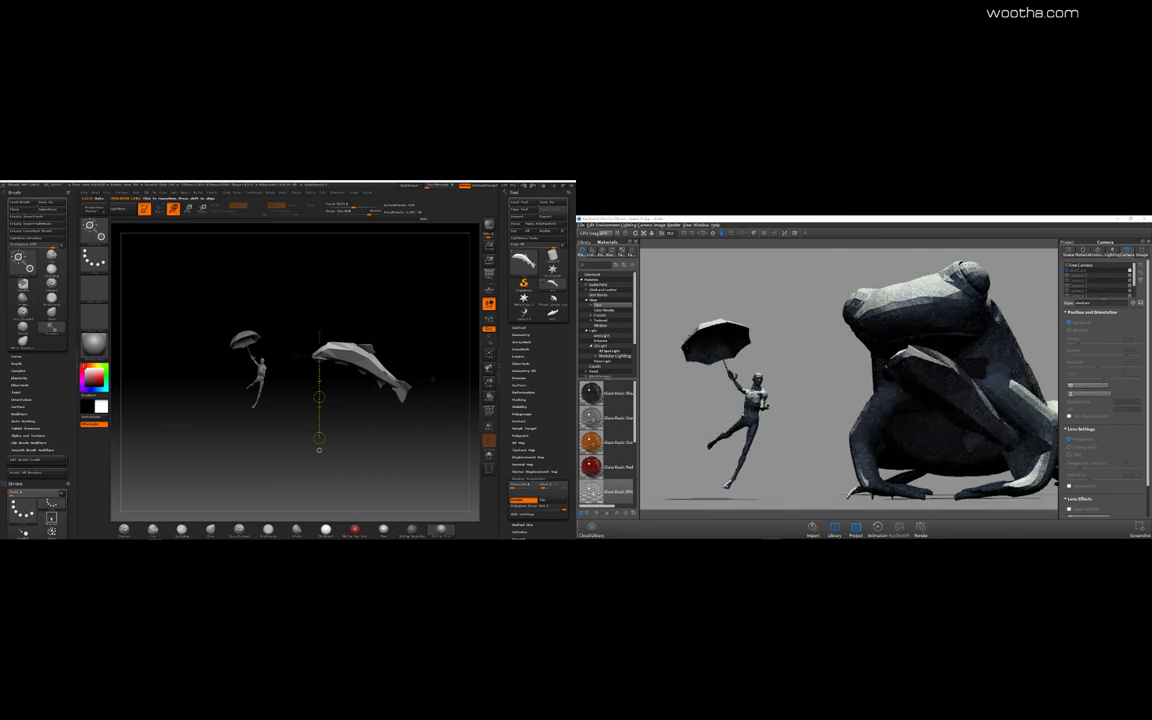
key(w)
drag(438, 346, 404, 364)
- Review the material settings and the scene part list in the KeyShot project
click(1083, 252)
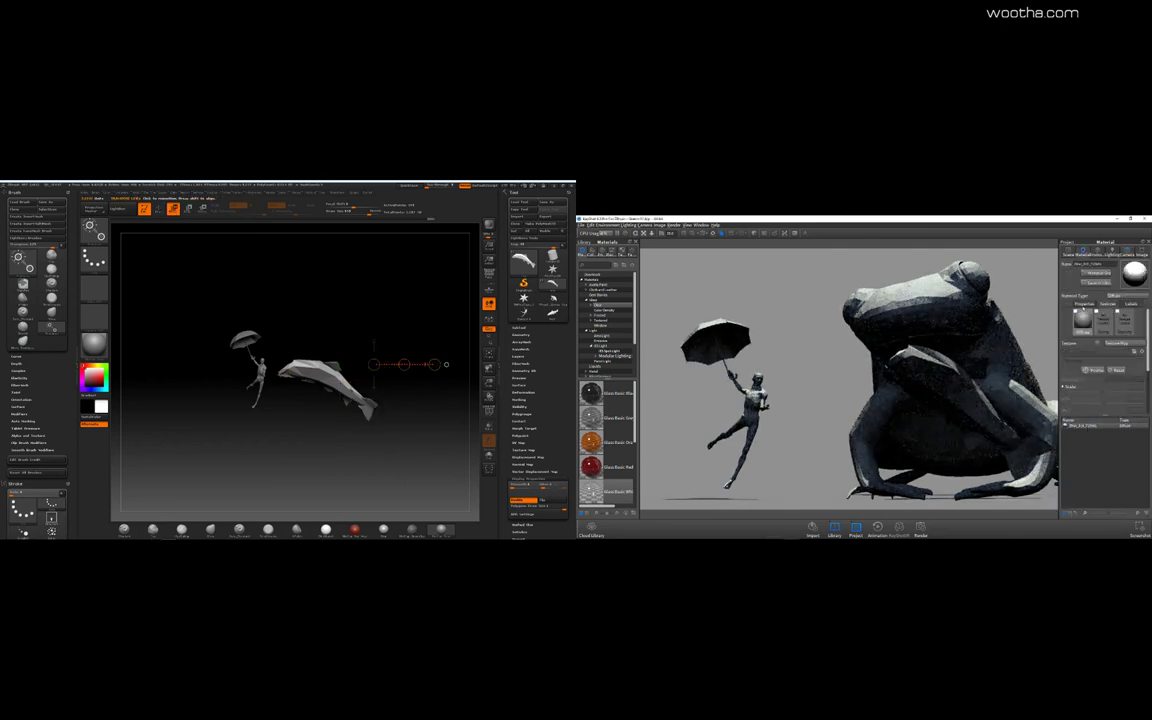
click(1114, 409)
click(1073, 253)
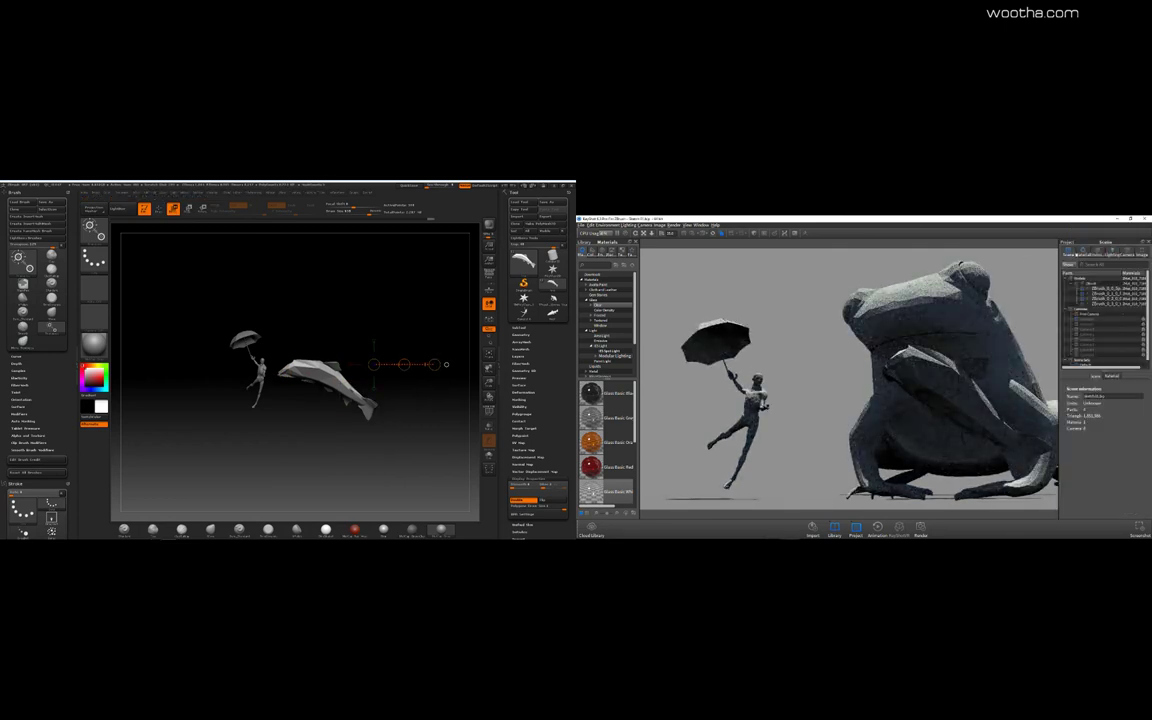
- Try several positions and rotations for the fish in front of the frog, updating the KeyShot view after each change
drag(393, 413, 446, 415)
drag(400, 335, 386, 350)
click(488, 226)
click(488, 226)
click(488, 226)
drag(359, 401, 430, 335)
click(488, 226)
click(488, 226)
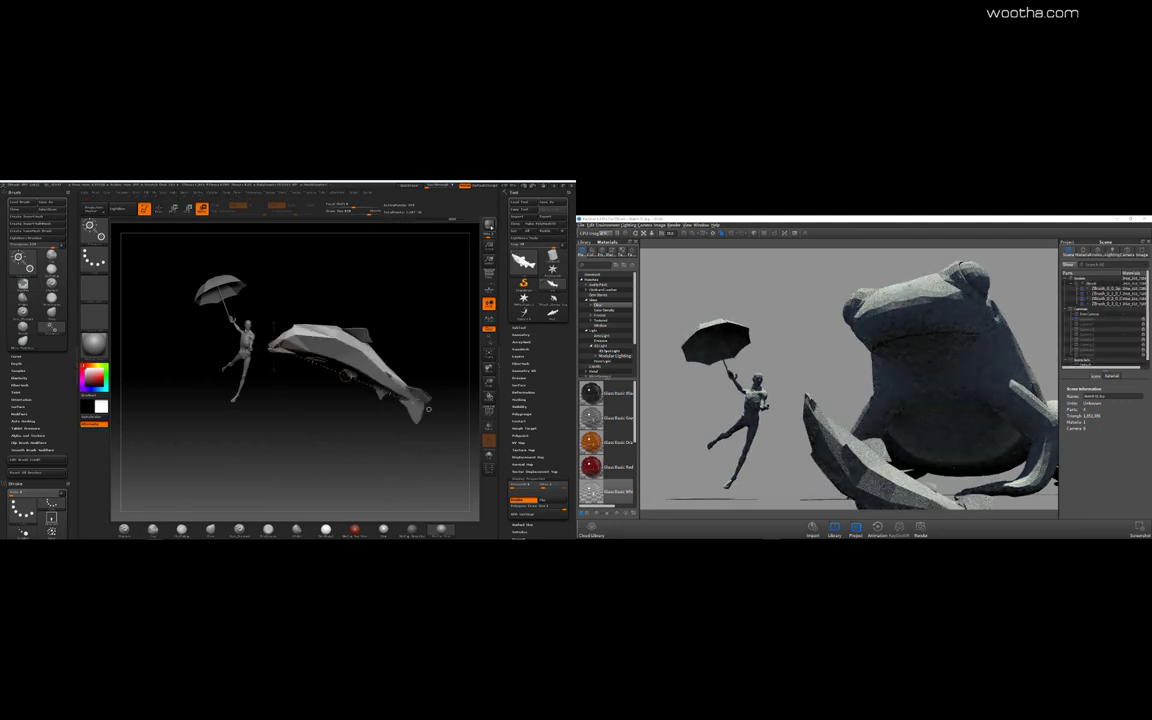
- Turn the fish back nose up, scale it down slightly and shift it away from the umbrella figure
drag(346, 376, 437, 328)
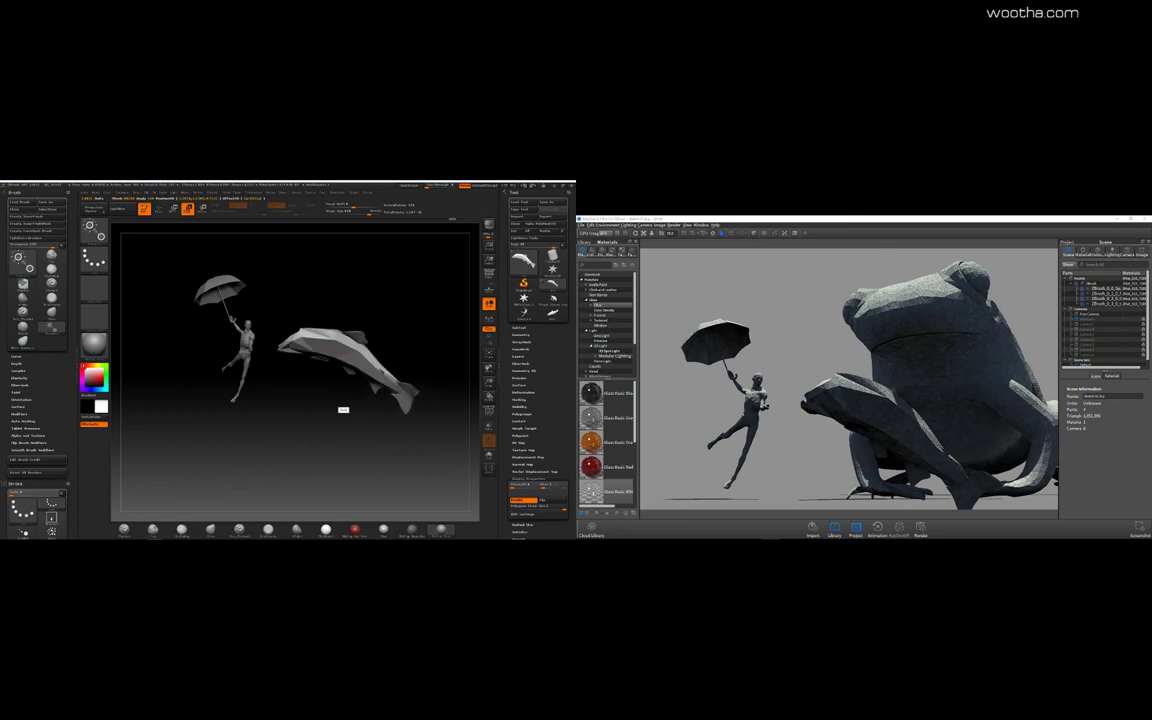
key(w)
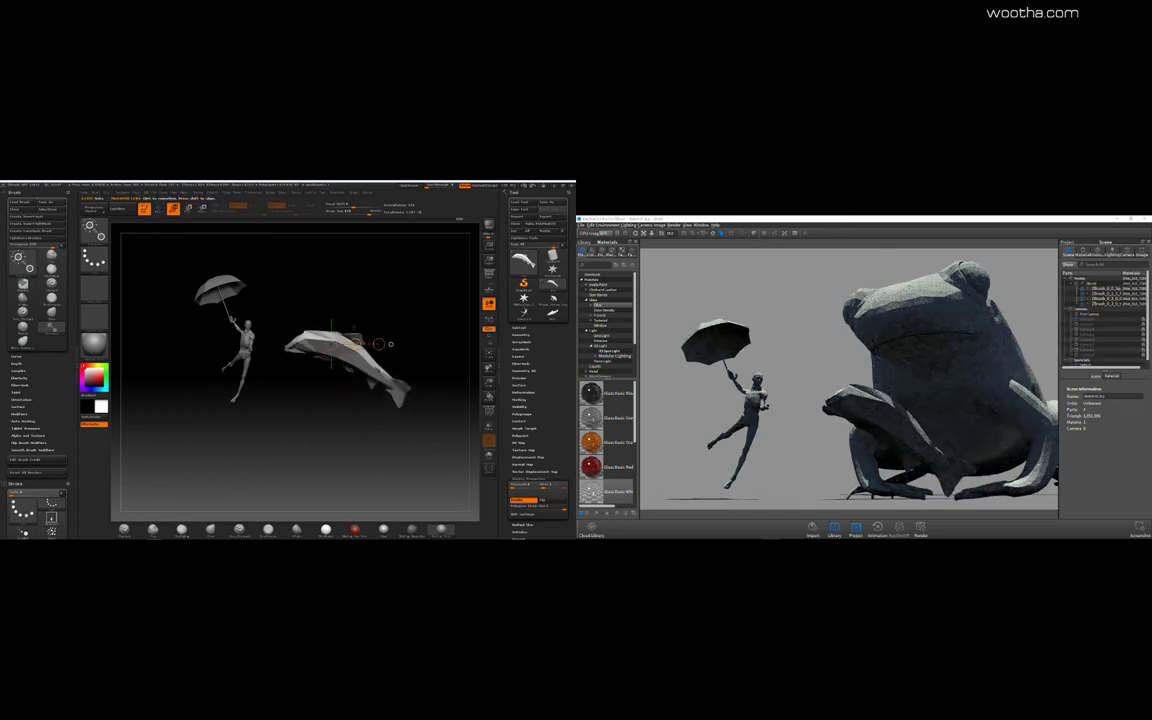
drag(306, 382, 312, 397)
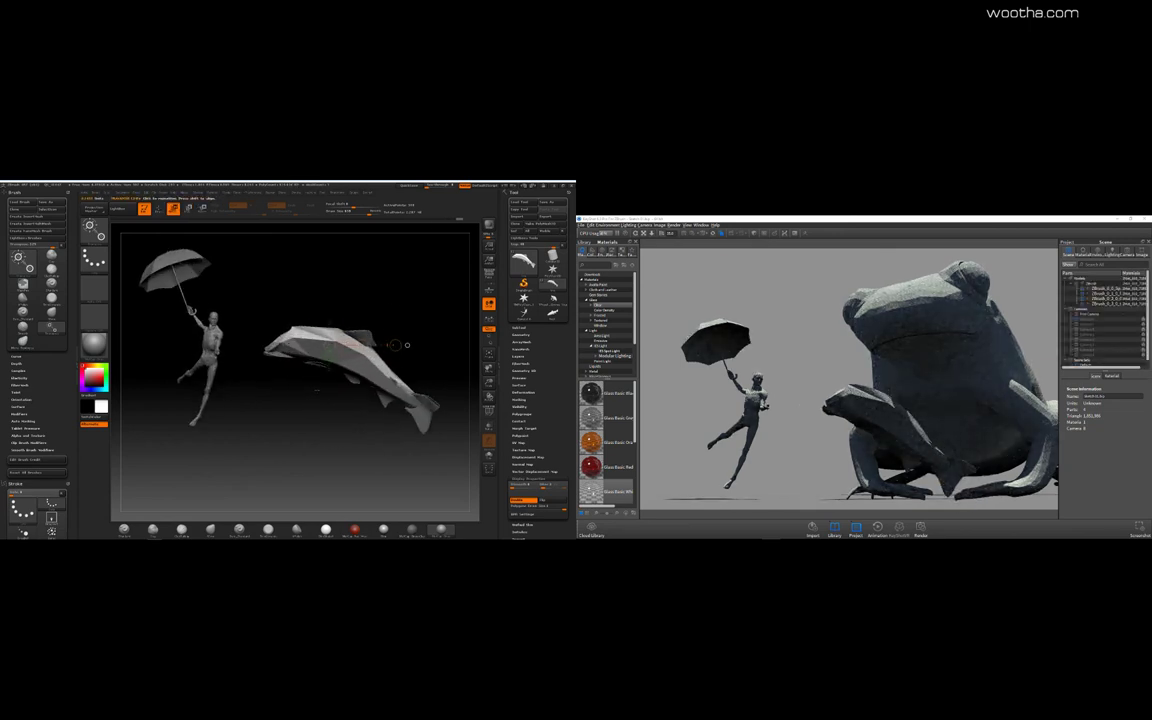
- Rotate the fish a little, nudge it toward the umbrella figure and resend the scene to KeyShot
key(r)
mouse_move(375, 370)
mouse_down()
mouse_move(402, 350)
mouse_move(357, 368)
mouse_up()
click(488, 226)
key(w)
click(488, 226)
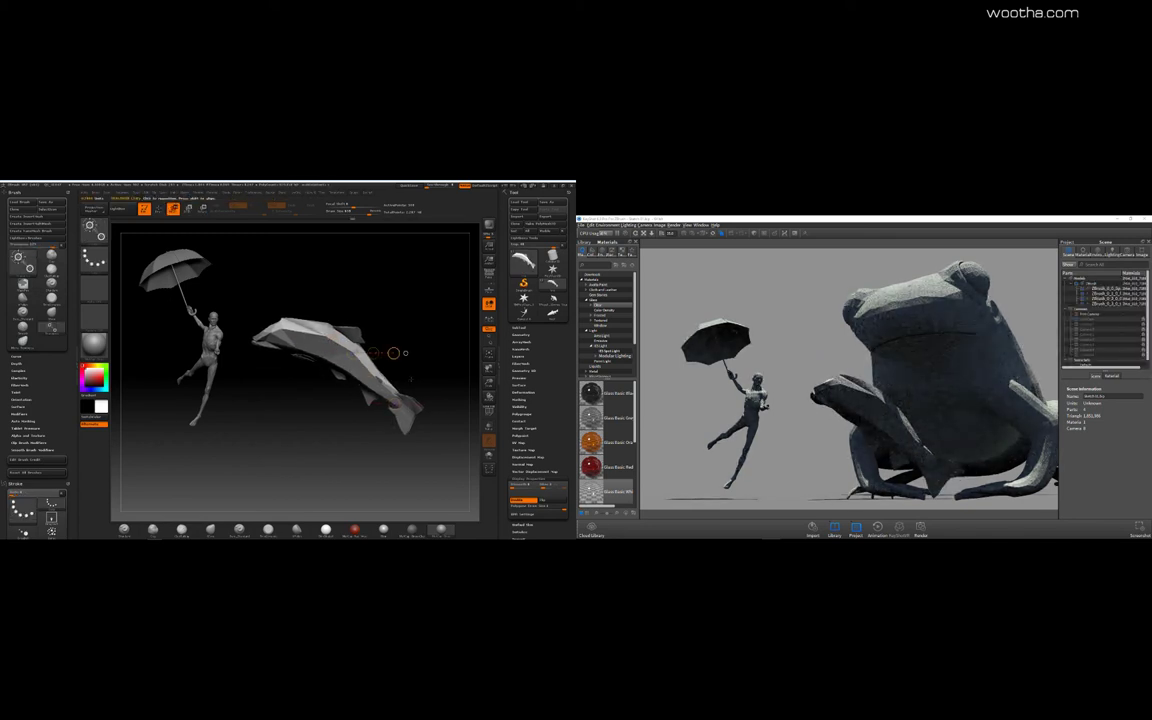
drag(289, 410, 287, 414)
key(shift+r)
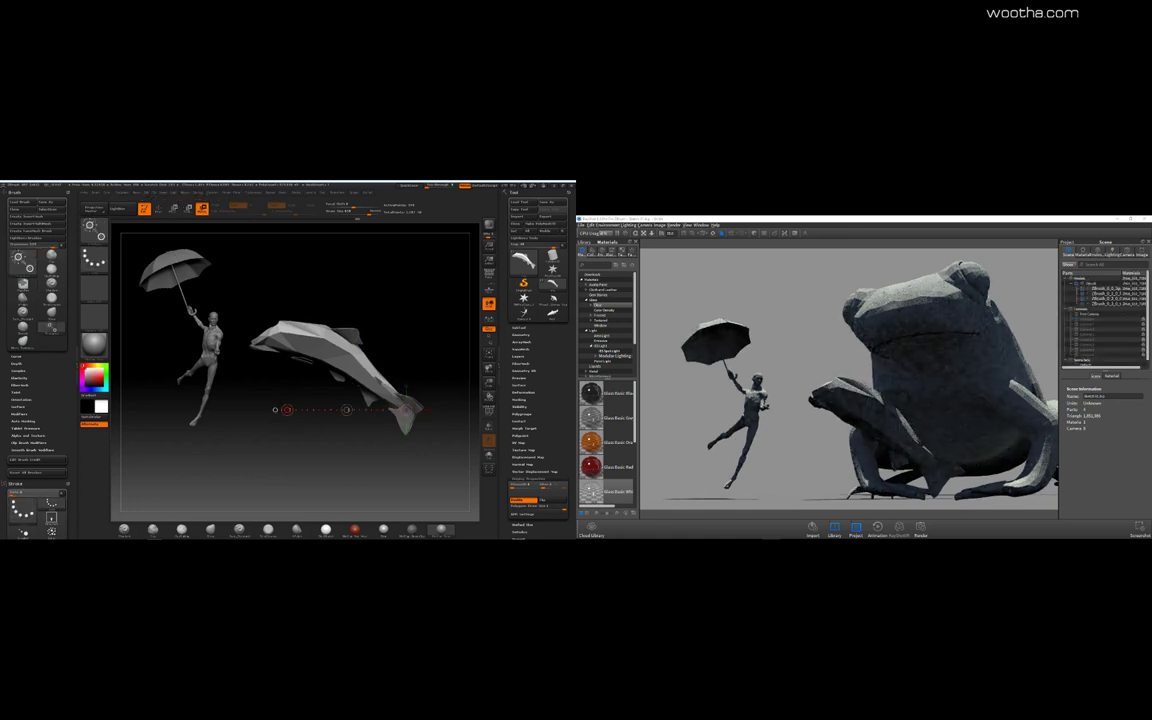
- Turn the fish in top view to change its heading relative to the figure and update KeyShot
drag(405, 409, 352, 395)
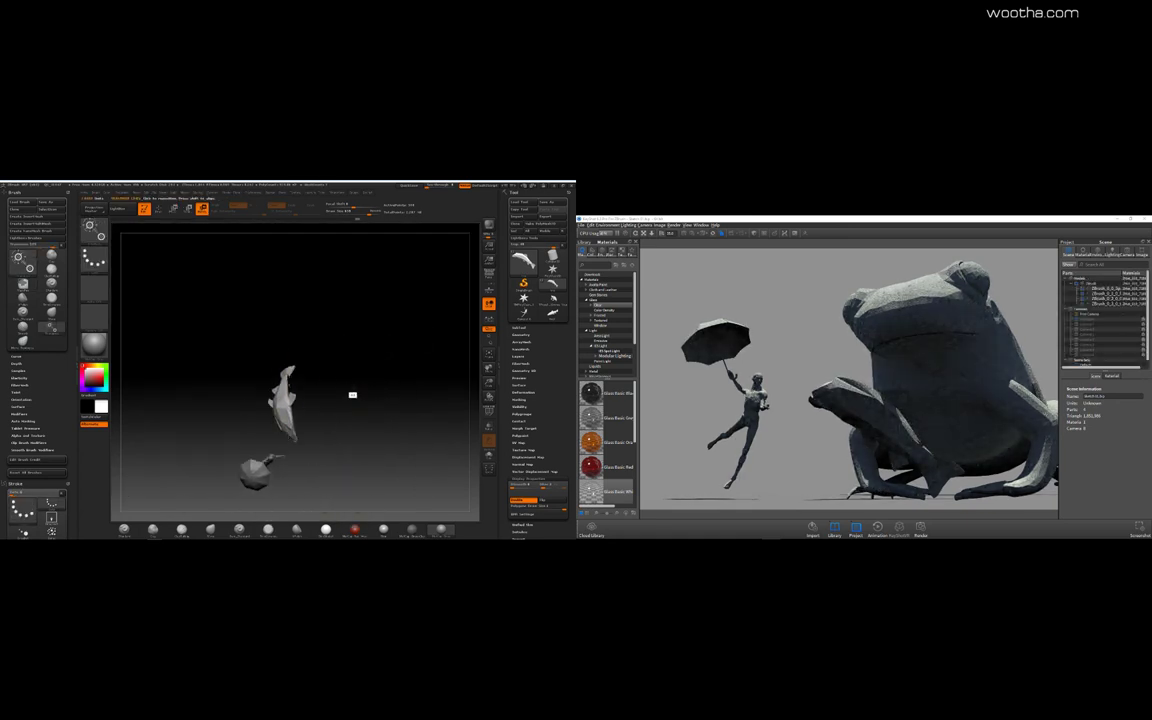
key(r)
drag(439, 467, 367, 405)
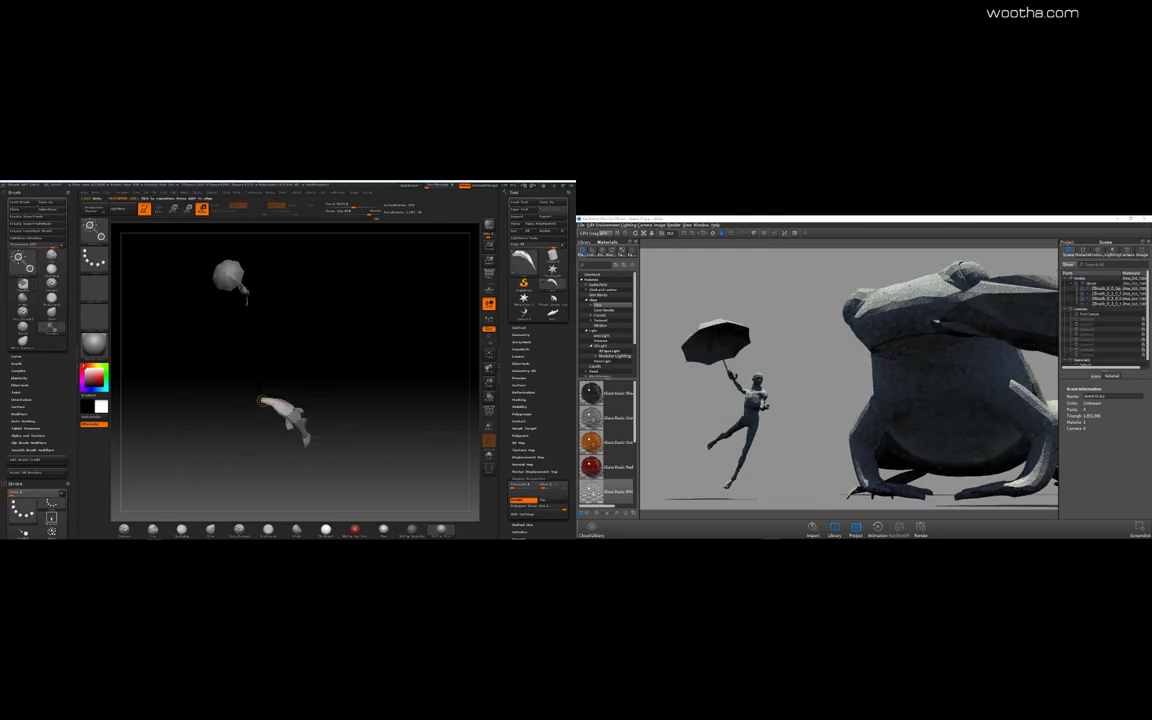
key(shift+r)
- Pivot the fish so it arcs diagonally with its nose by the figure and its tail low, updating KeyShot
drag(259, 350, 380, 440)
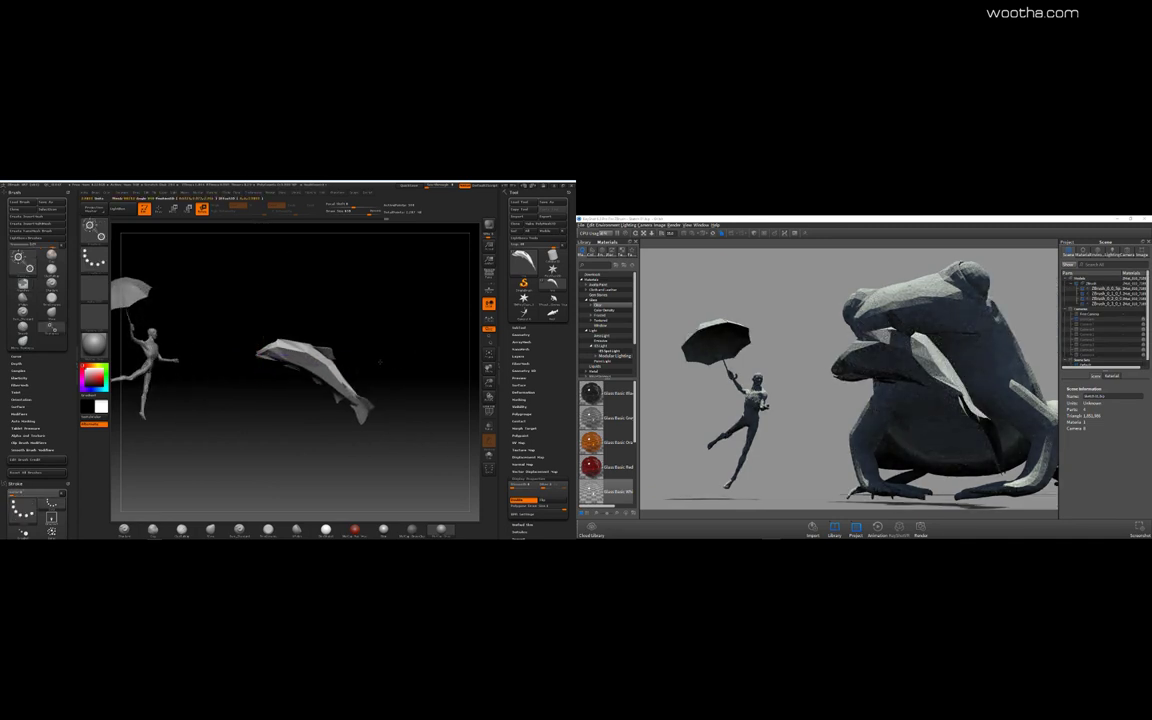
drag(380, 361, 399, 380)
key(shift+r)
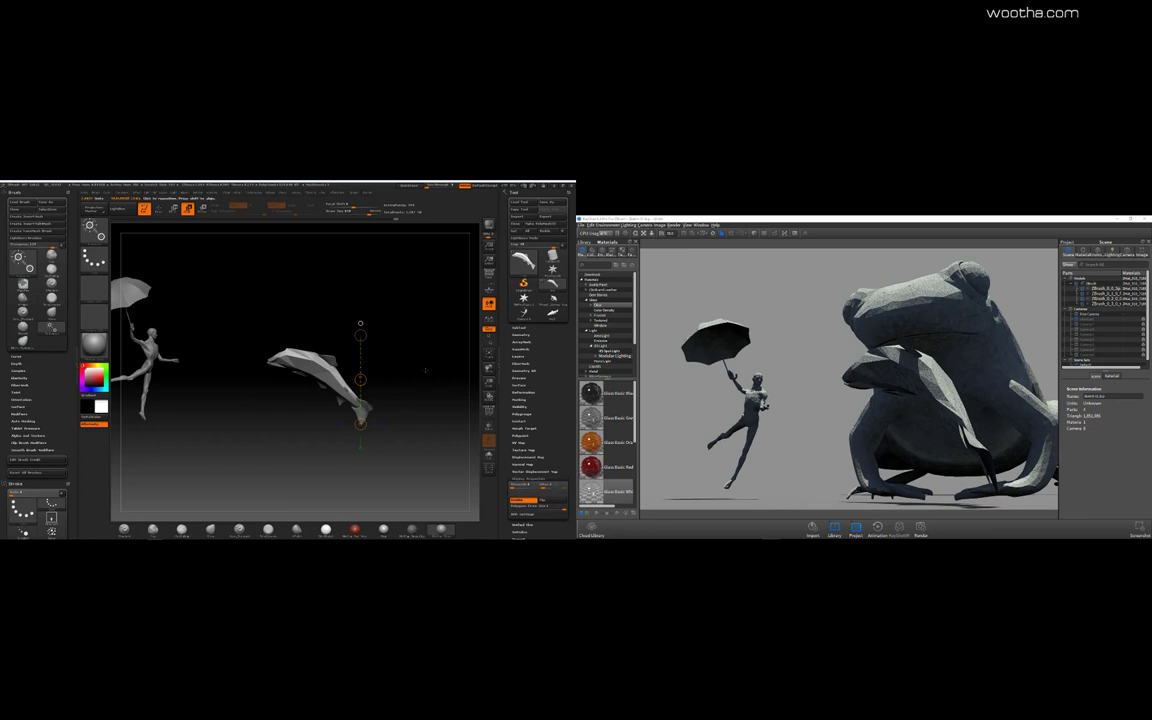
mouse_move(425, 371)
mouse_down()
mouse_move(389, 399)
mouse_move(409, 388)
mouse_up()
- Select the frog, move it farther back from the fish and update KeyShot
alt+click(381, 332)
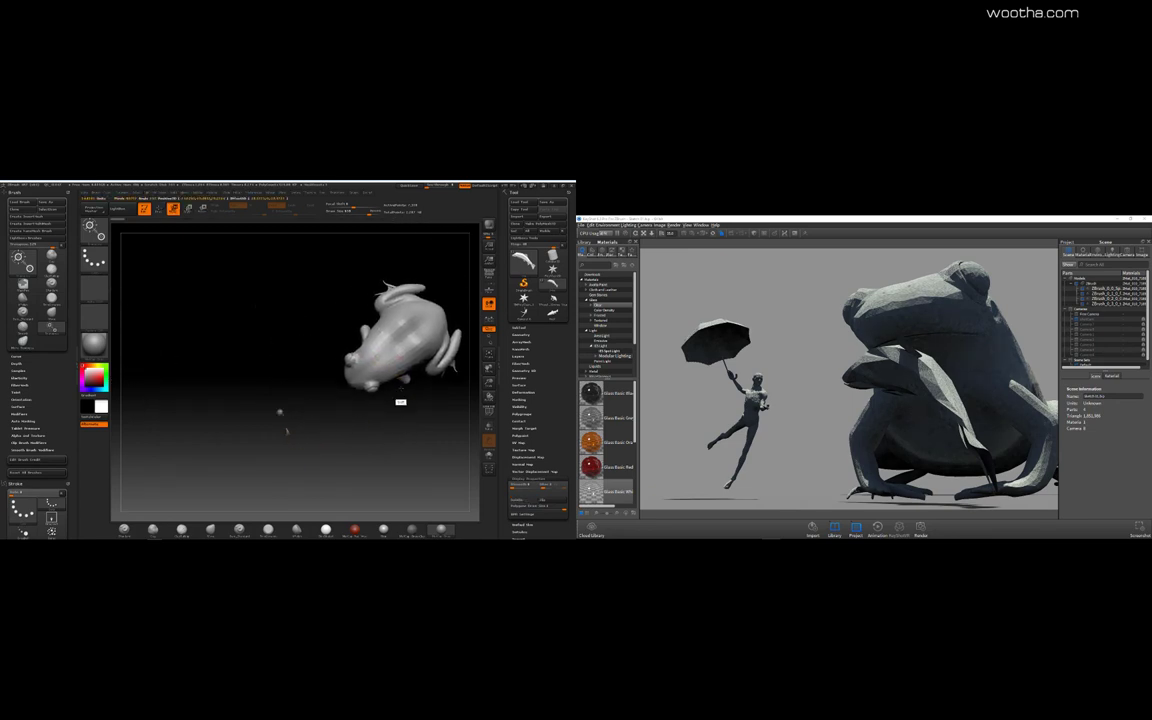
key(shift+r)
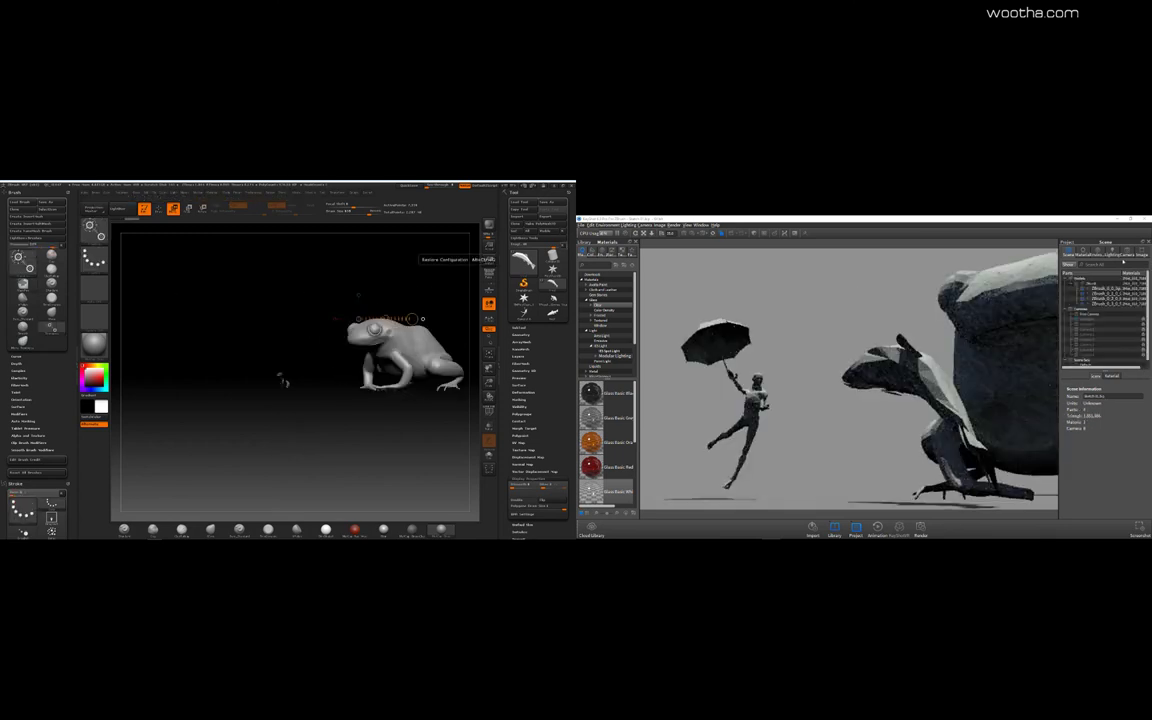
- Switch the KeyShot lighting preset to Basic
click(1130, 253)
click(1112, 253)
click(1077, 283)
- Try orbited and zoomed views of the fish and frog in KeyShot and go back to the saved camera
drag(940, 312, 813, 340)
scroll(786, 329, up, 3)
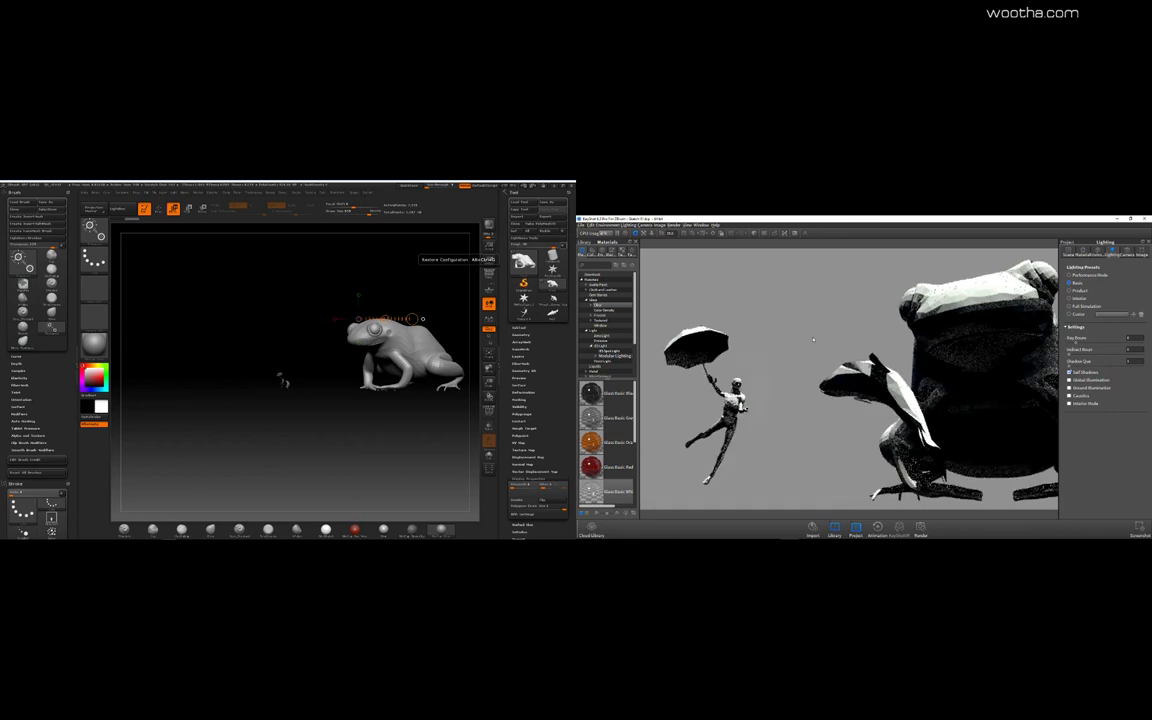
drag(931, 365, 906, 363)
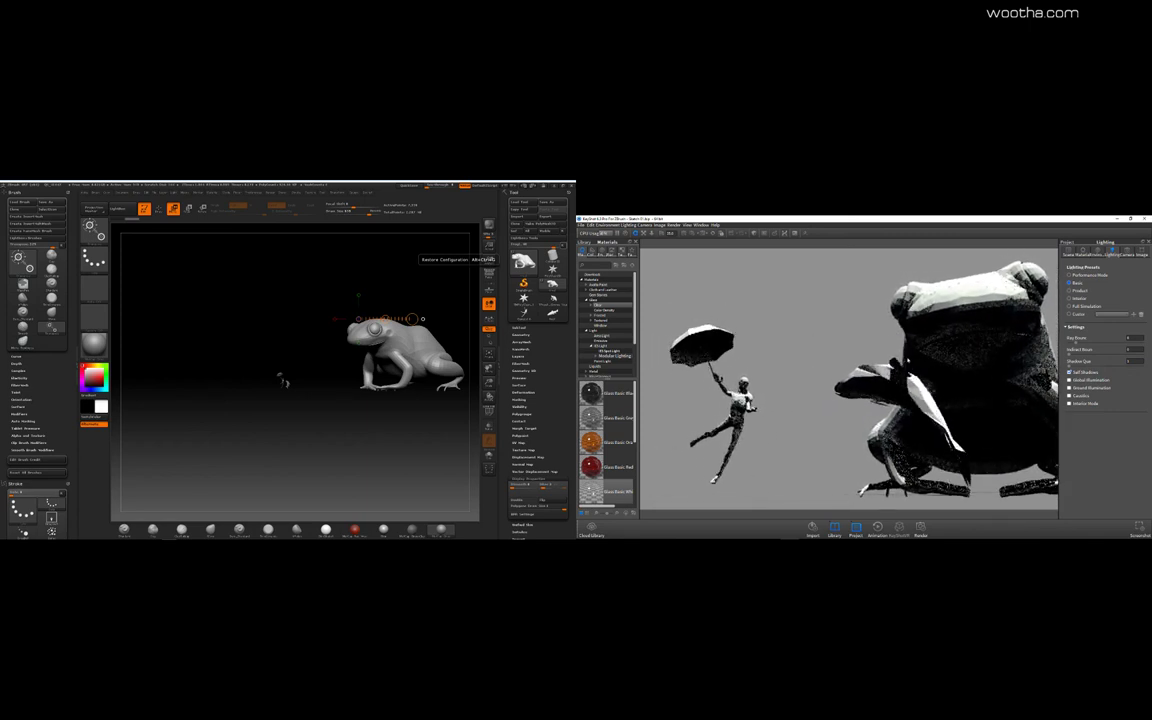
drag(907, 361, 948, 352)
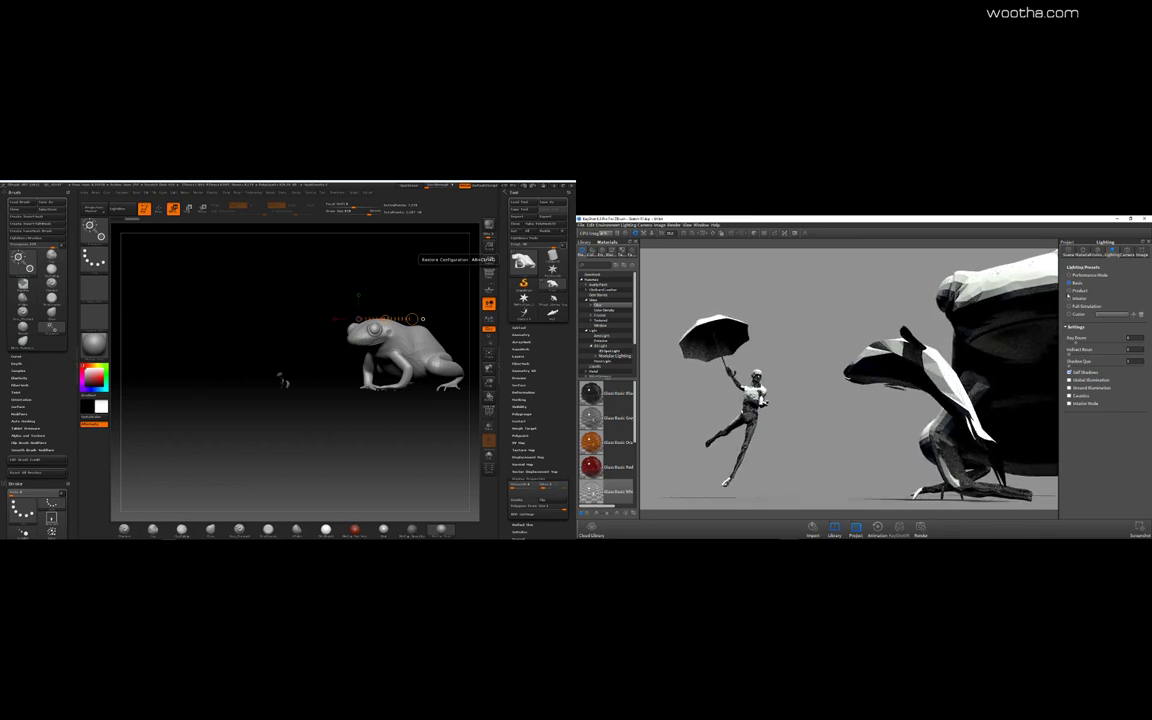
click(1126, 248)
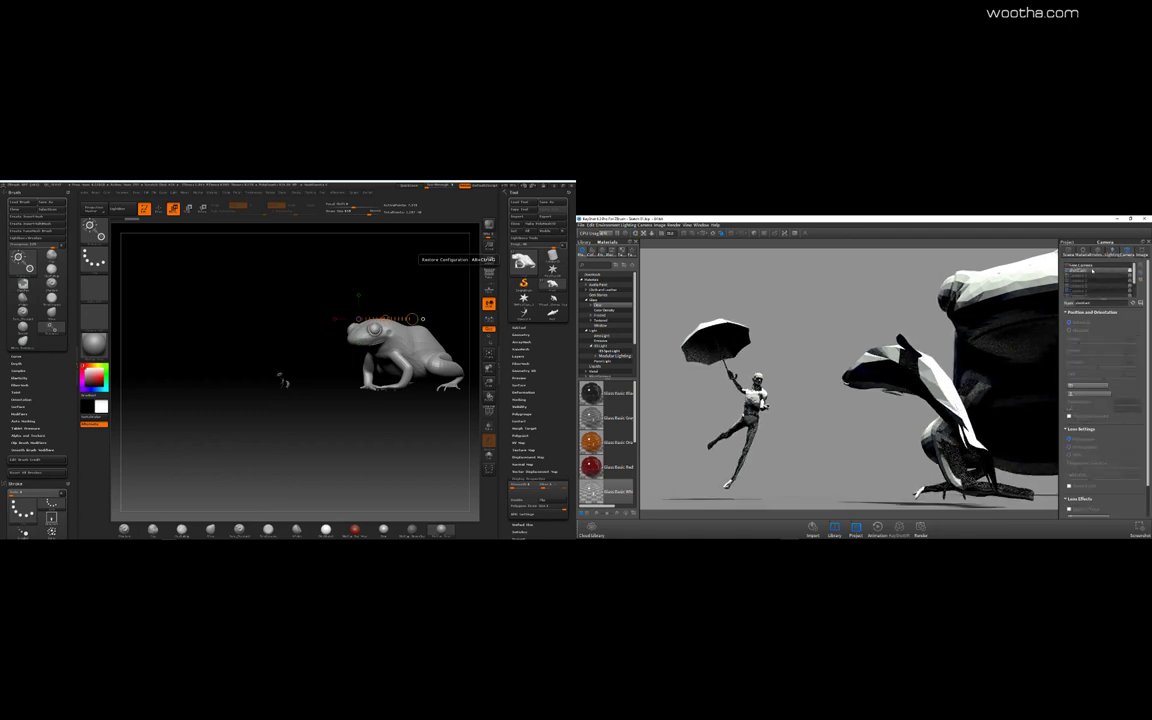
- Rotate the frog around the umbrella figure, add a new camera in KeyShot and send the updated frog position
drag(371, 433, 287, 430)
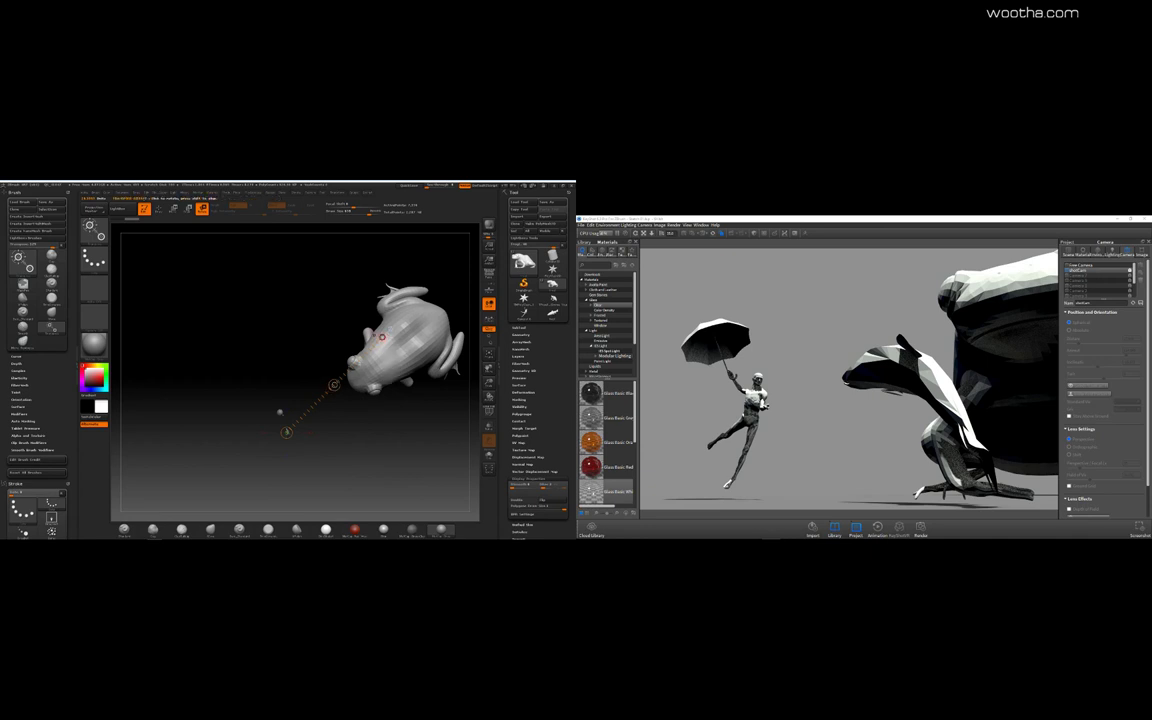
click(1140, 265)
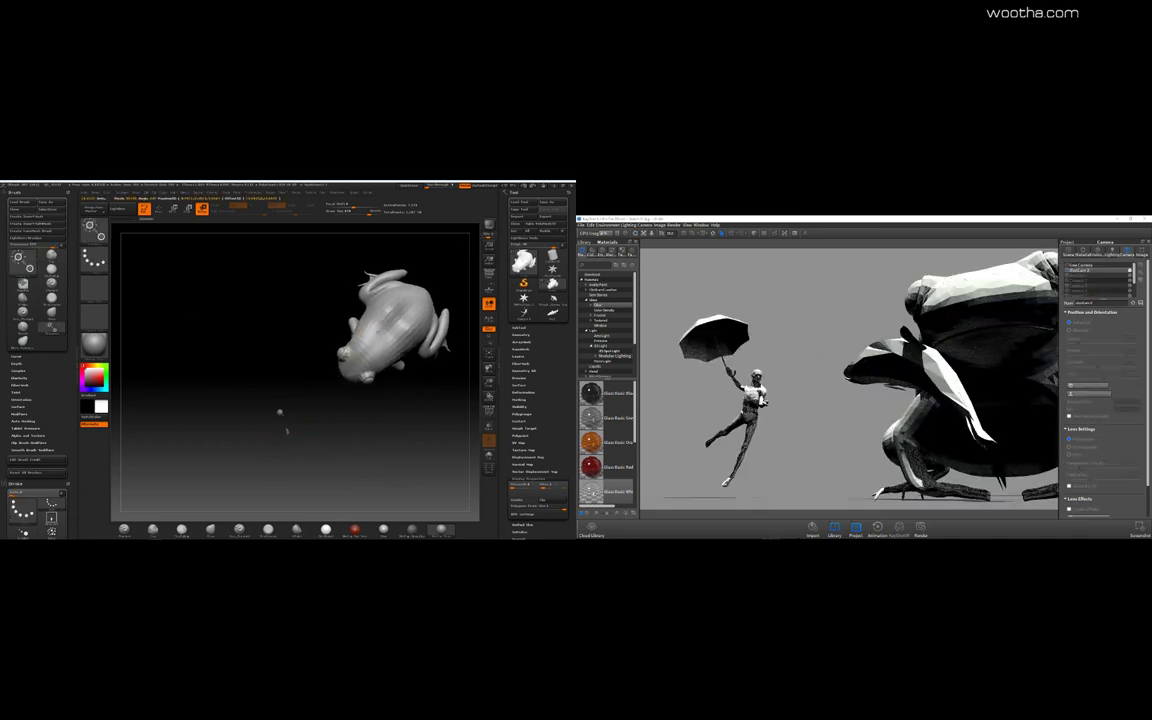
click(488, 228)
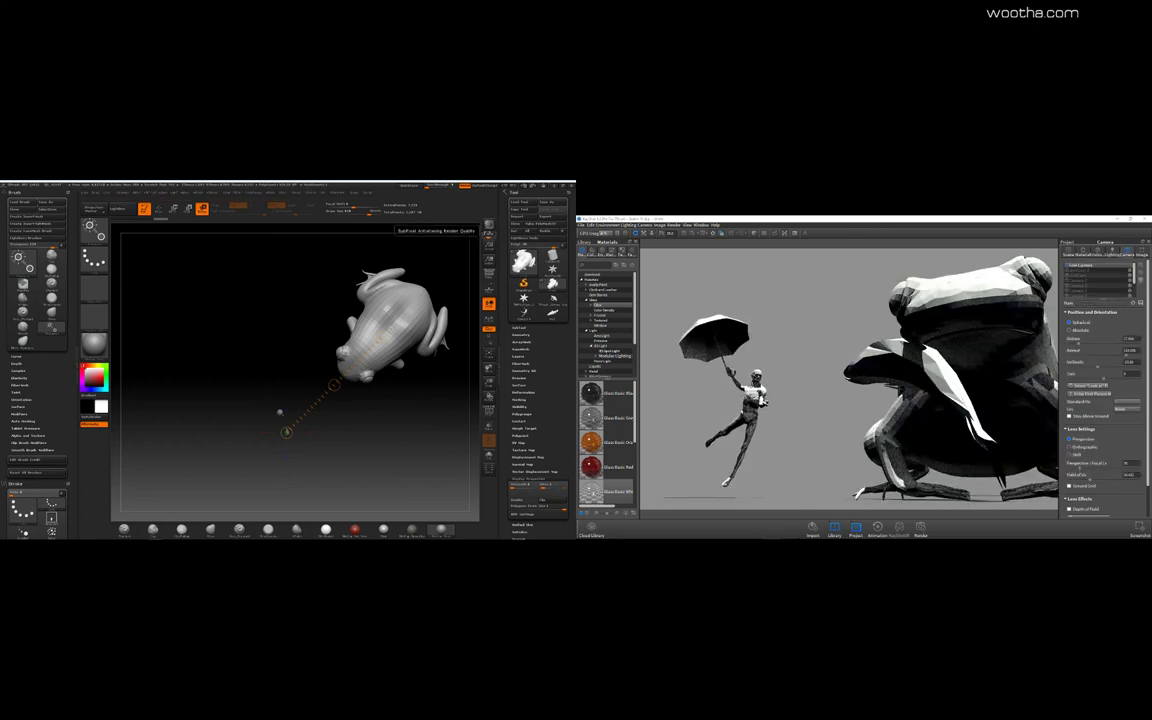
mouse_move(280, 412)
mouse_down()
mouse_move(283, 432)
mouse_move(300, 400)
mouse_up()
click(238, 534)
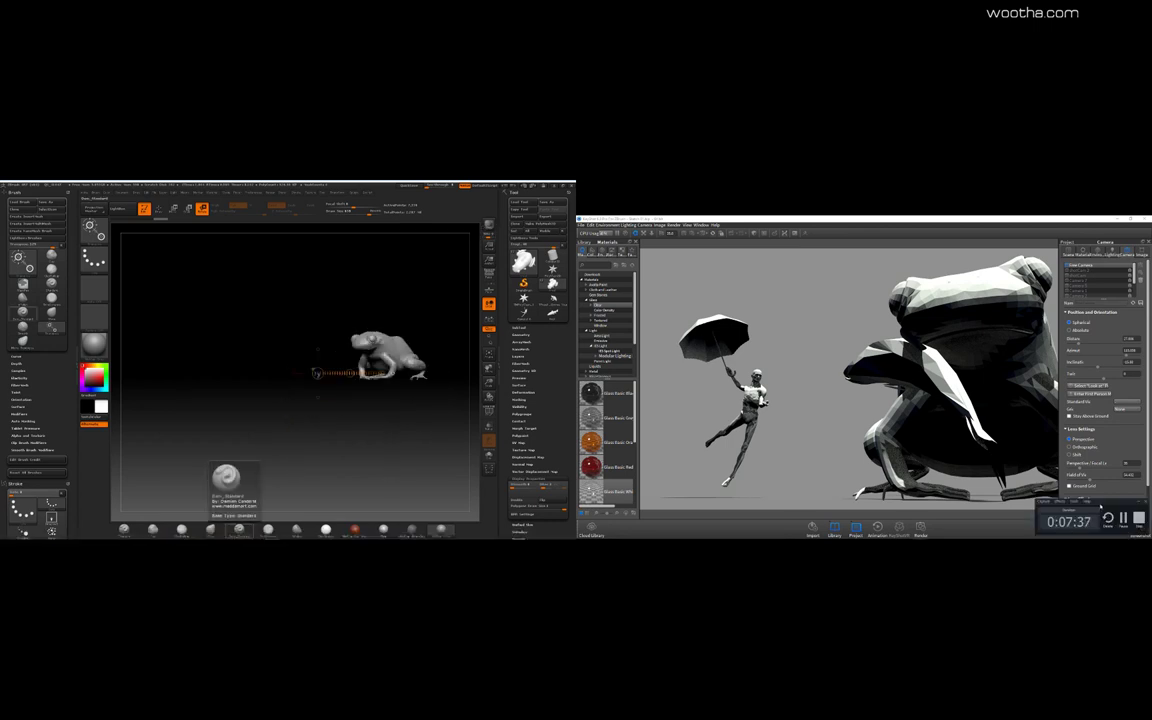
drag(1100, 507, 649, 234)
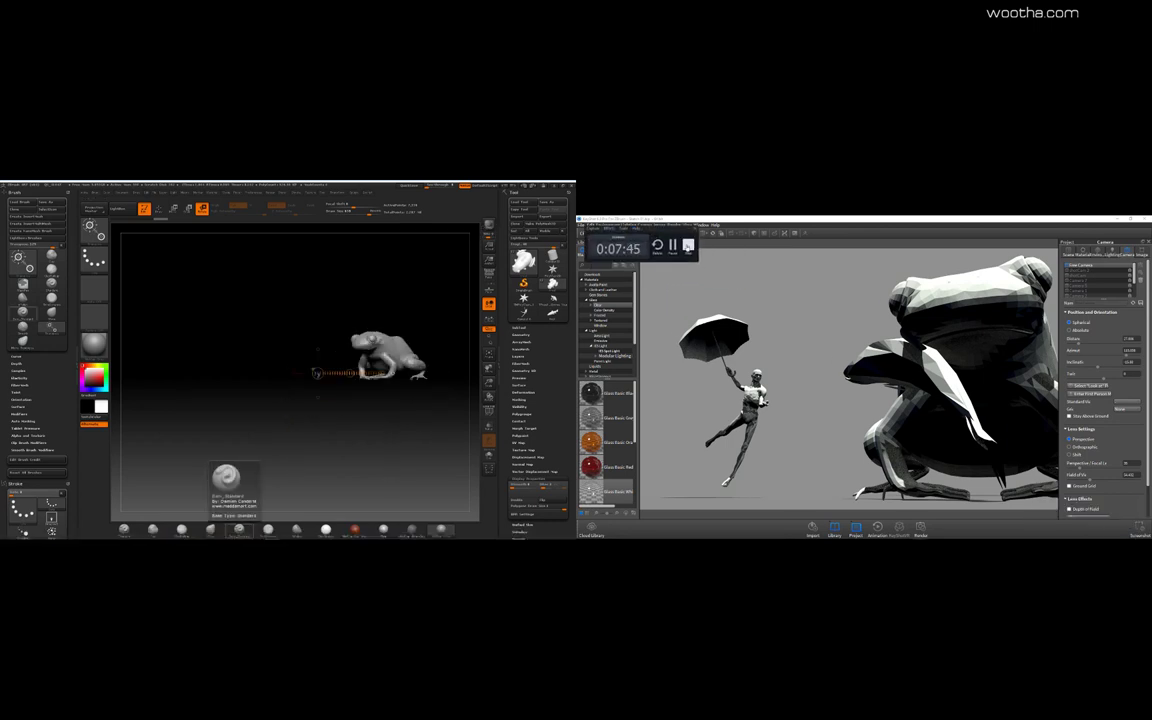